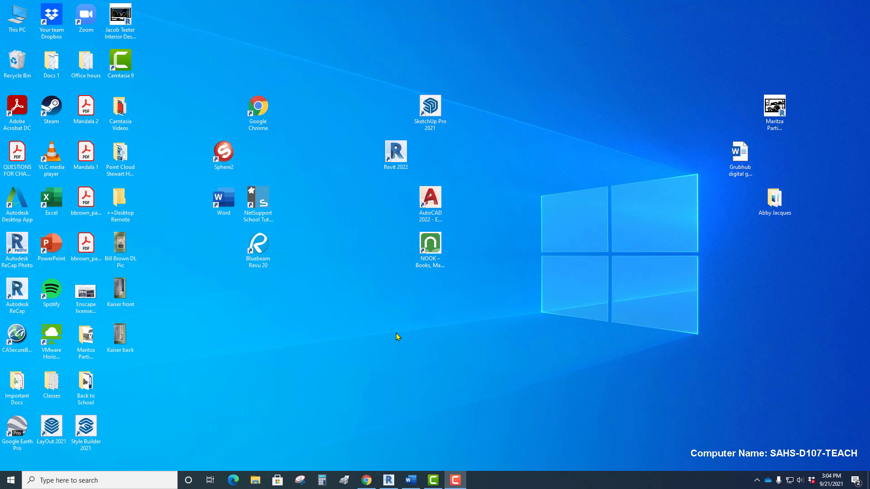
# Switch to Revit and examine the house model's roofs, arched porch and windows in the 3D view.
pyautogui.click(390, 479)
pyautogui.moveTo(414, 358); pyautogui.dragTo(349, 381, button='middle')
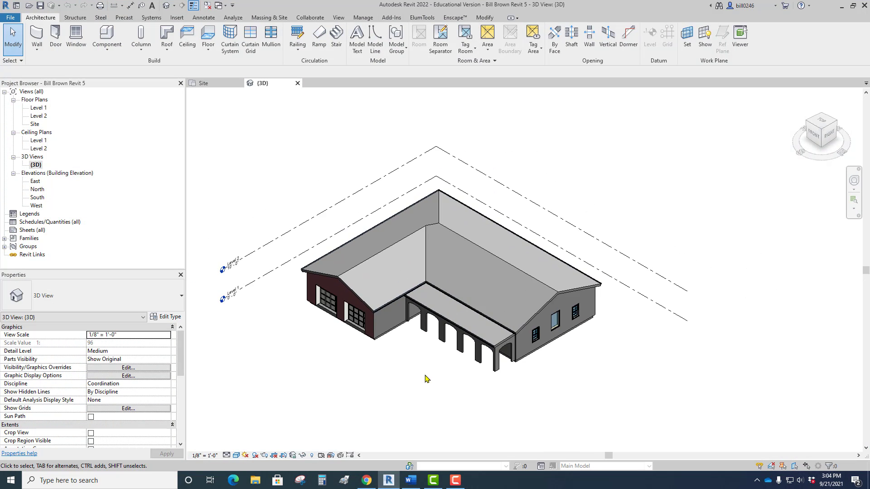
pyautogui.scroll(4, 435, 385)
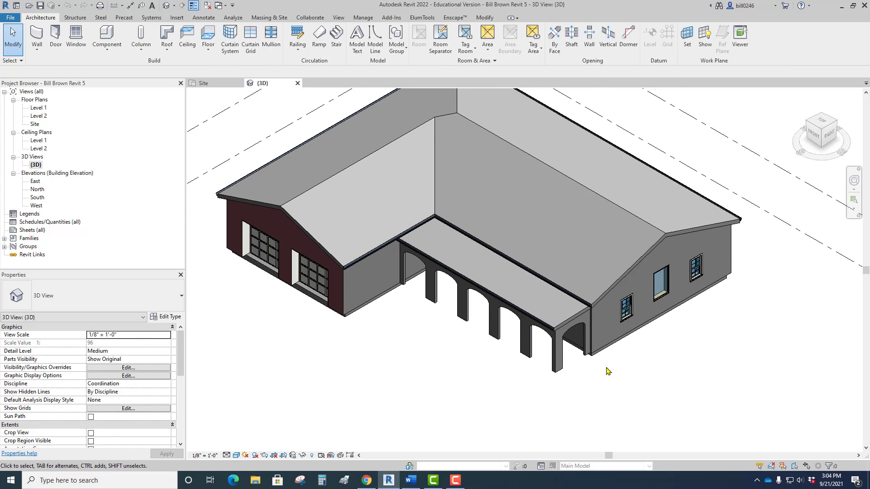
pyautogui.scroll(2, 611, 369)
pyautogui.scroll(-1, 544, 250)
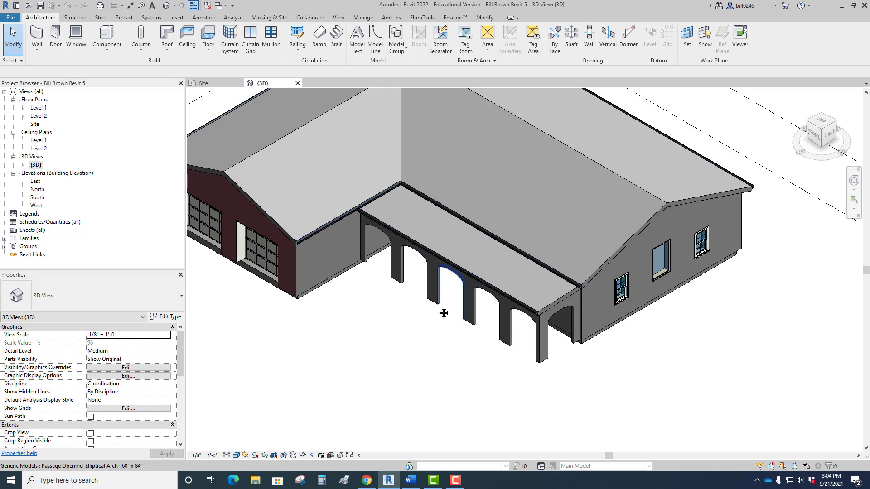
pyautogui.moveTo(443, 311); pyautogui.dragTo(444, 350, button='middle')
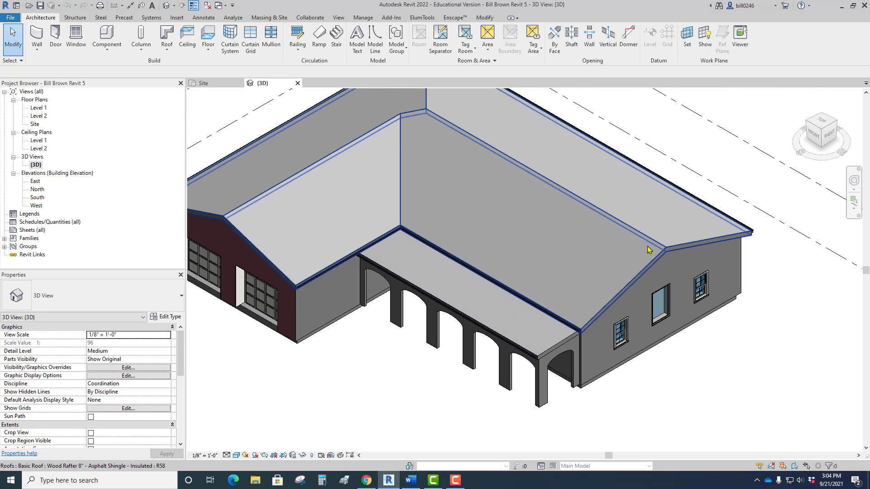
pyautogui.scroll(-5, 646, 256)
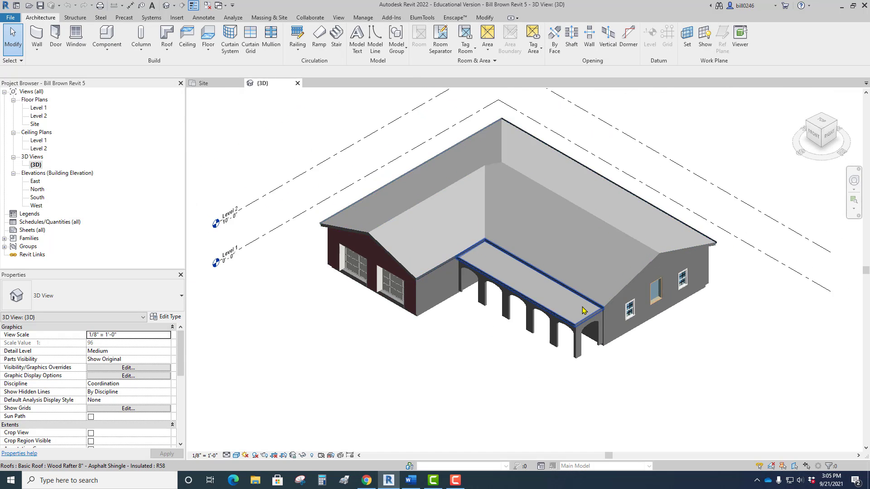
pyautogui.moveTo(547, 341); pyautogui.dragTo(542, 360, button='middle')
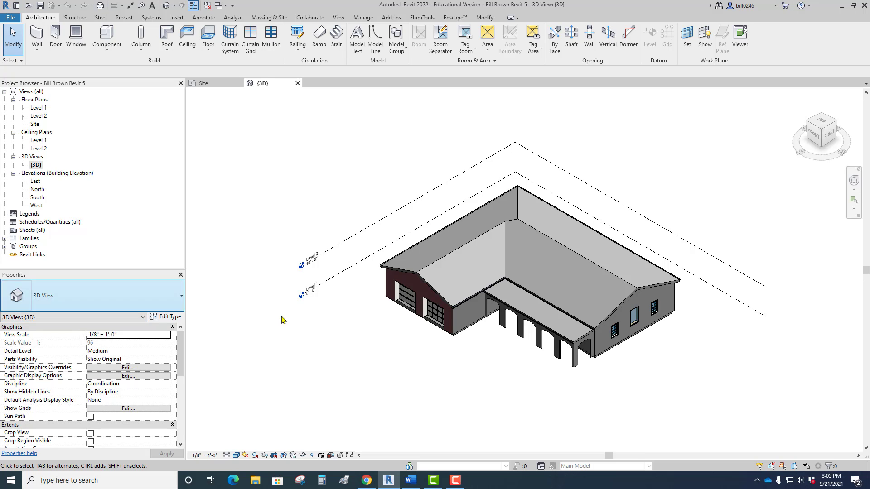
# Create a new sheet with the D 22 x 34 Horizontal title block loaded from the English-Imperial Titleblocks folder.
pyautogui.click(31, 232)
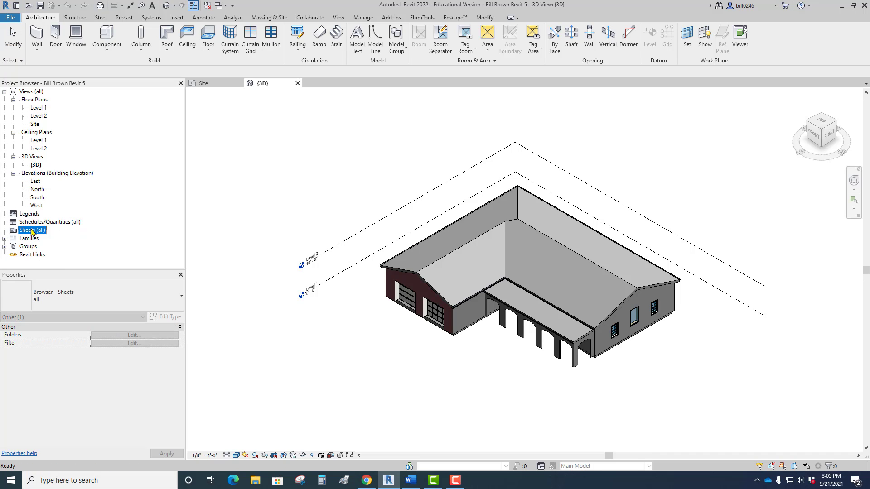
pyautogui.rightClick(31, 232)
pyautogui.click(73, 235)
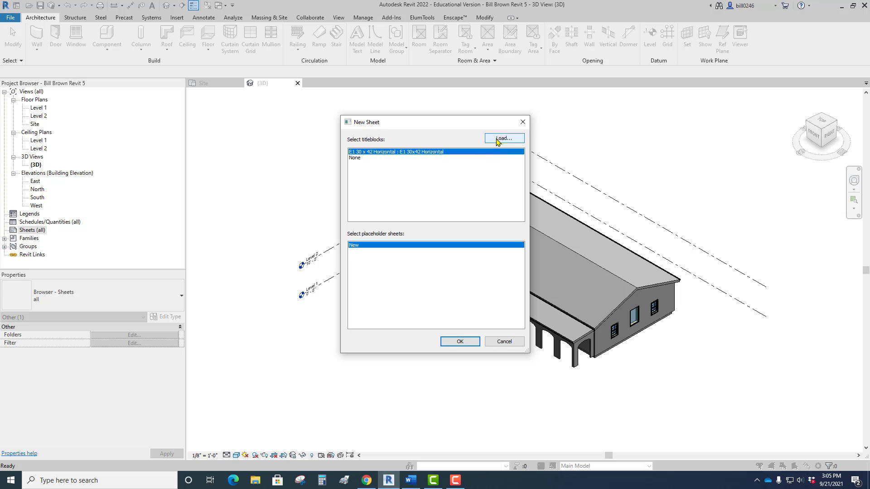
pyautogui.click(503, 139)
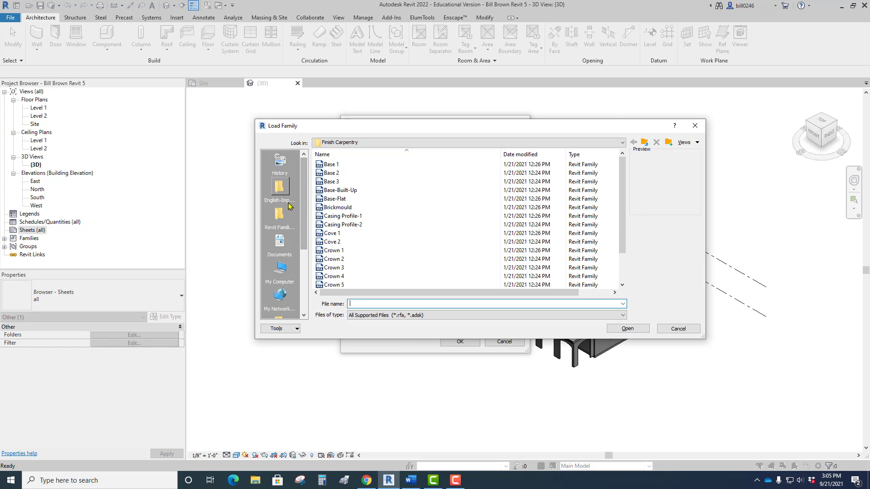
pyautogui.click(279, 190)
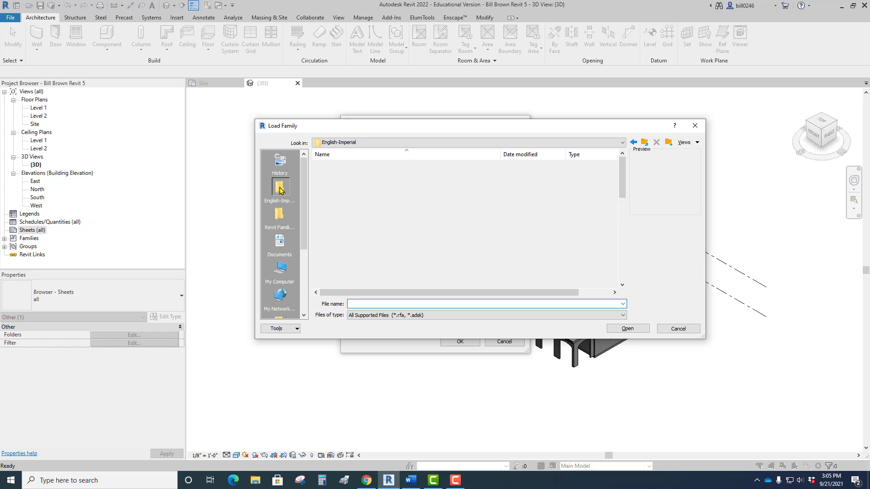
pyautogui.scroll(-2, 343, 192)
pyautogui.scroll(-8, 343, 192)
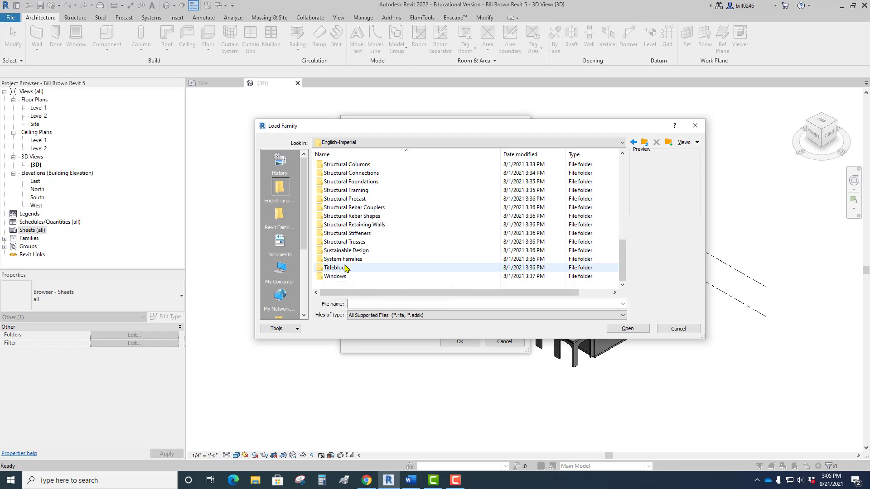
pyautogui.doubleClick(343, 268)
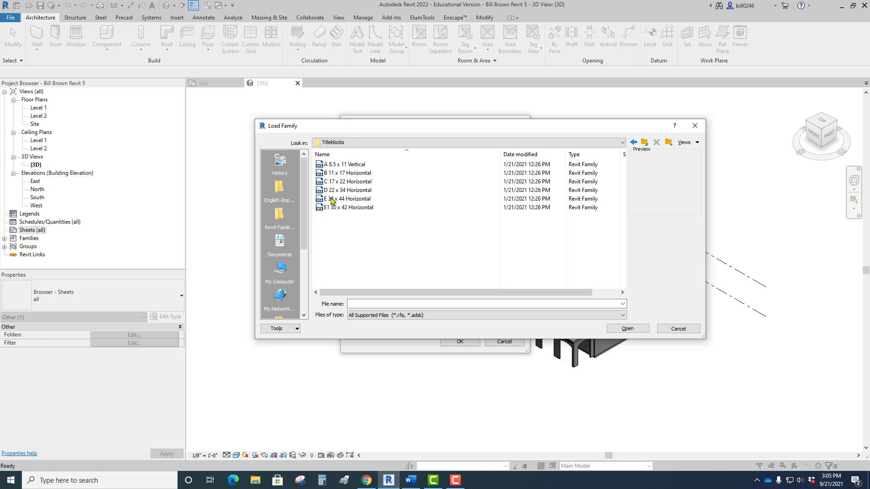
pyautogui.click(330, 191)
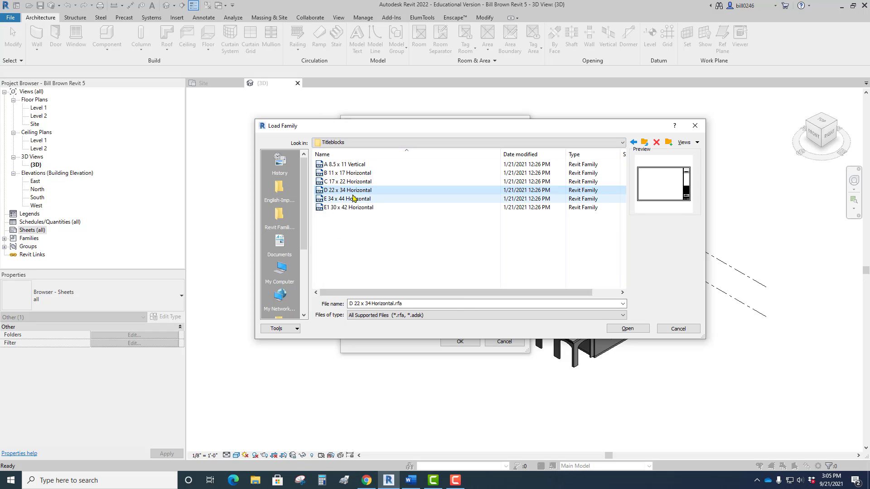
pyautogui.click(627, 329)
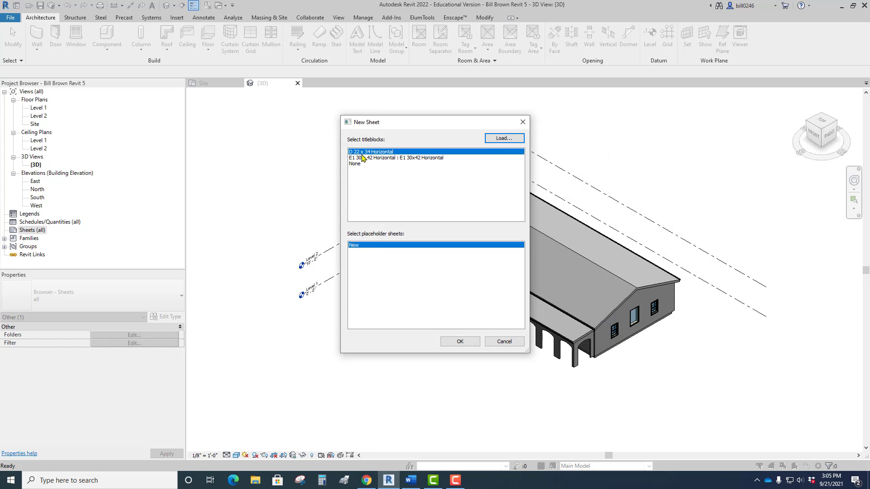
pyautogui.click(466, 343)
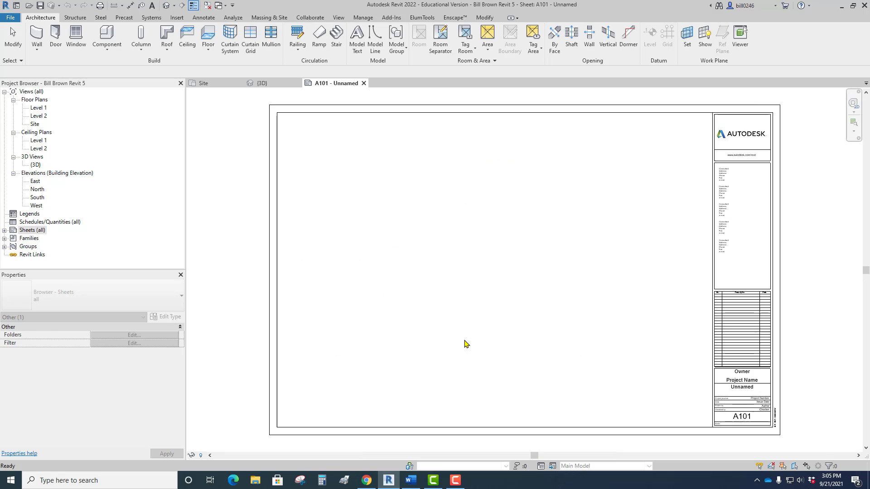
# Replace the Owner text in the sheet's title block with the owner's full name.
pyautogui.scroll(1, 465, 343)
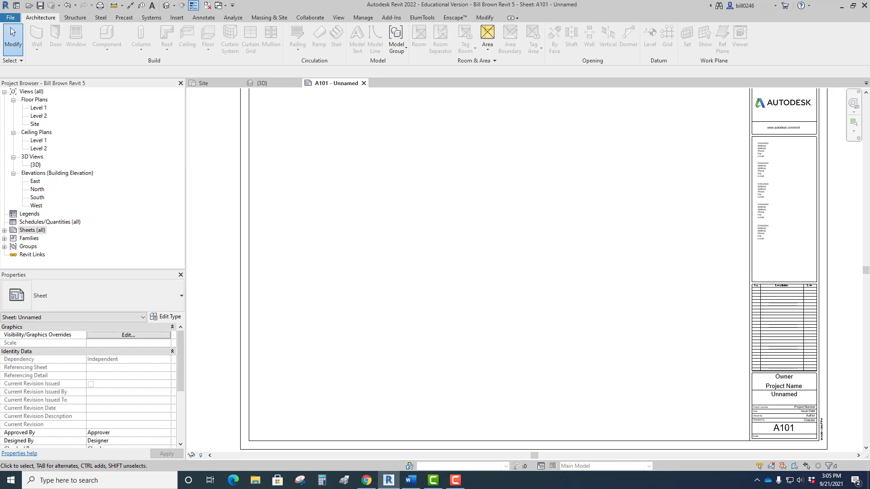
pyautogui.scroll(-3, 507, 366)
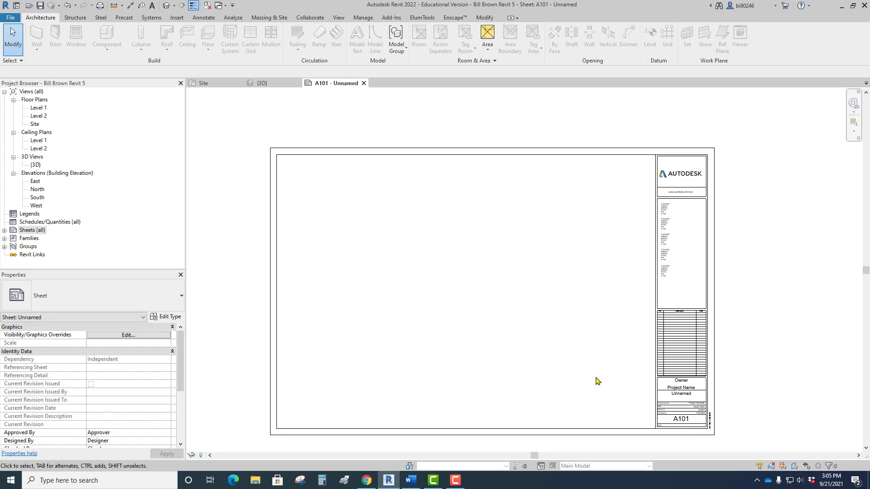
pyautogui.moveTo(597, 379); pyautogui.dragTo(400, 281, button='middle')
pyautogui.scroll(4, 474, 299)
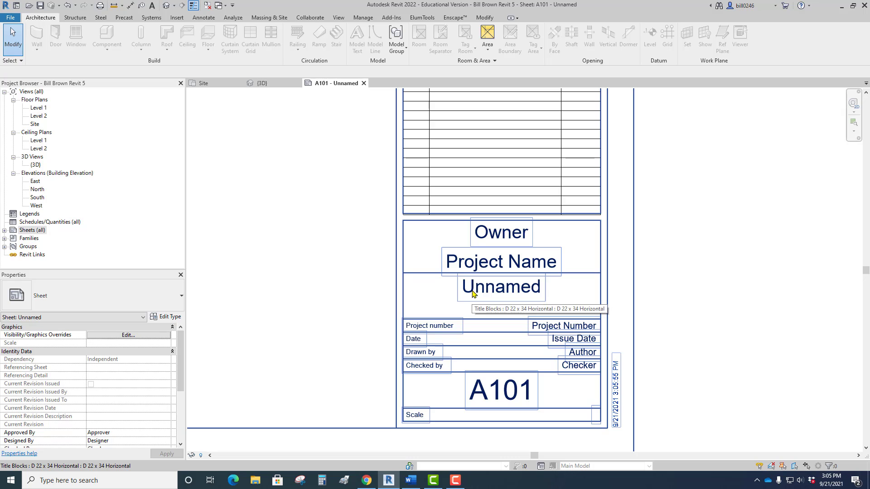
pyautogui.click(498, 240)
pyautogui.click(501, 242)
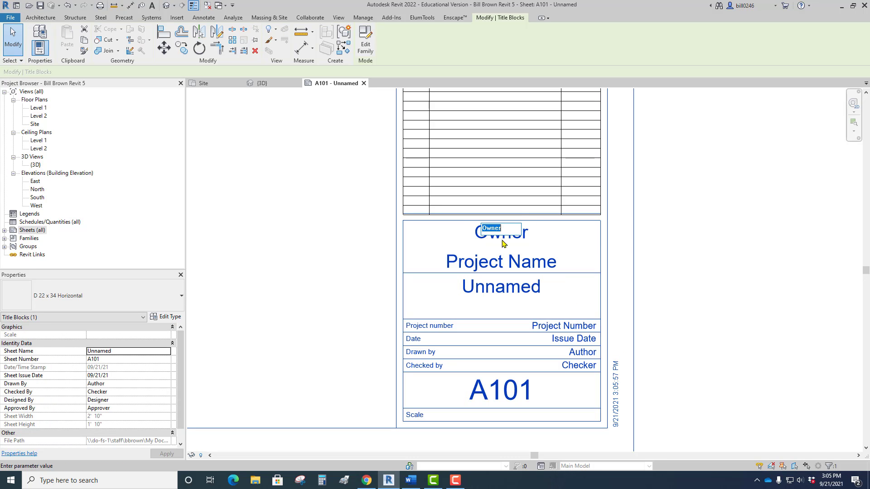
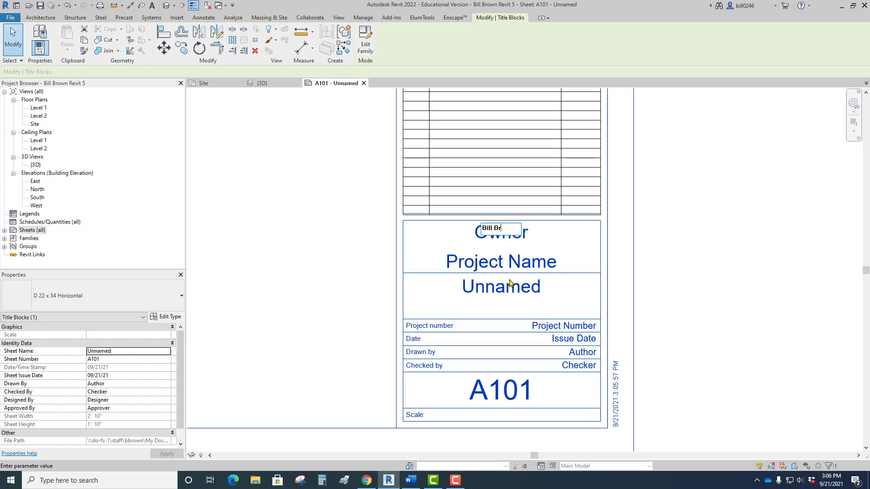
pyautogui.click(468, 249)
# Set the project name in the title block to "7 Story Nightmare".
pyautogui.click(481, 261)
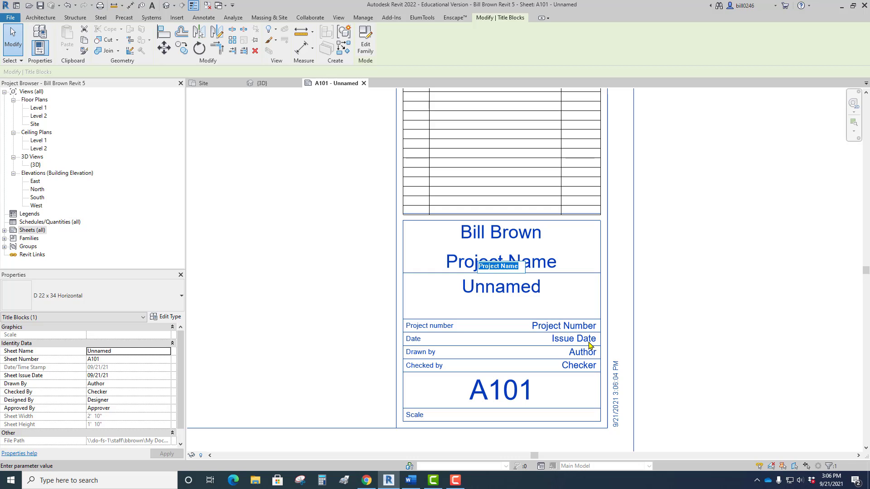
pyautogui.write('7')
pyautogui.write(' Story Night')
pyautogui.write('mare')
pyautogui.click(520, 317)
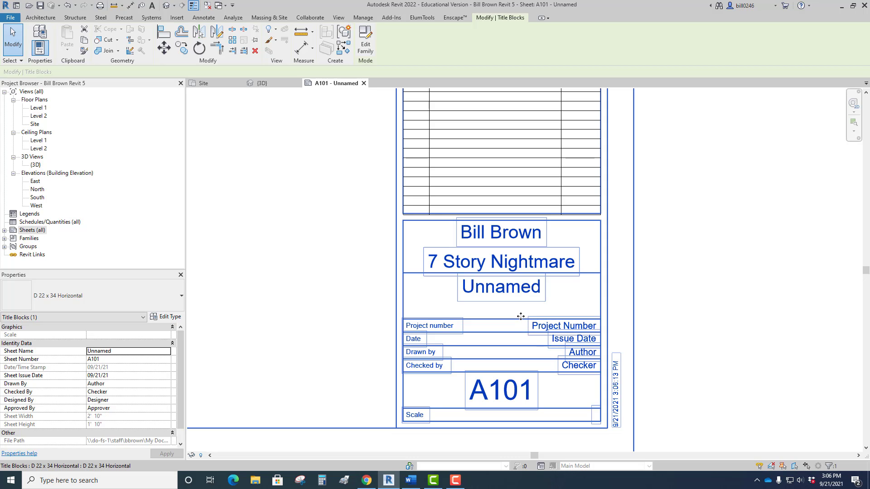
# Name sheet A101 "Ext Elevations" in the title block.
pyautogui.click(503, 286)
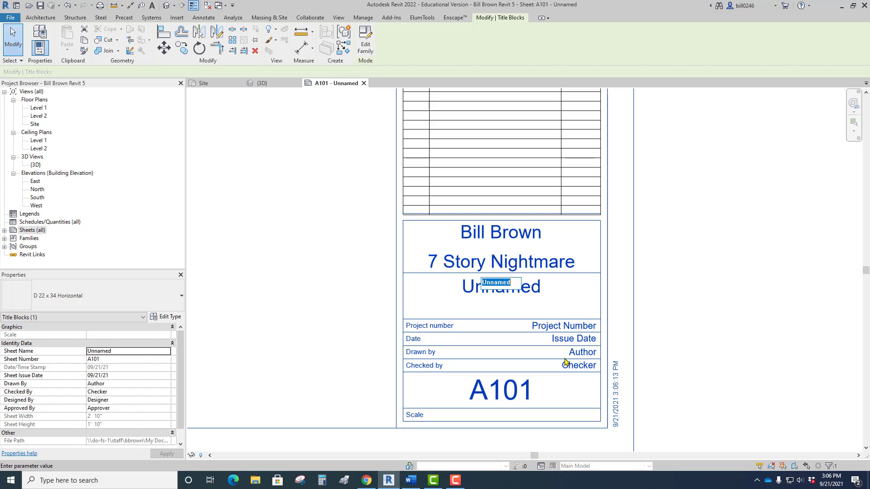
pyautogui.write('Ex')
pyautogui.write('t Elevations')
pyautogui.press('Return')
# Examine the sheet number and the vertical date and time stamp beside the title block.
pyautogui.scroll(4, 361, 274)
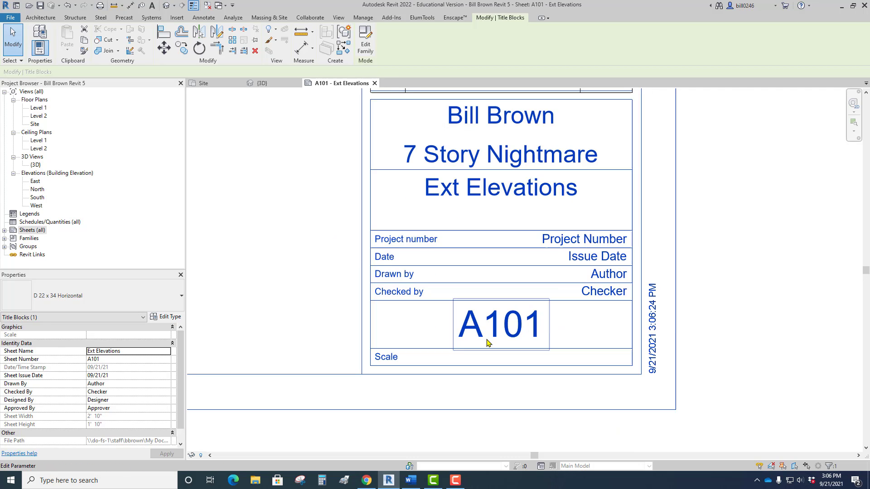
pyautogui.scroll(1, 487, 340)
pyautogui.moveTo(487, 340); pyautogui.dragTo(432, 317, button='middle')
pyautogui.moveTo(656, 385); pyautogui.dragTo(477, 385, button='middle')
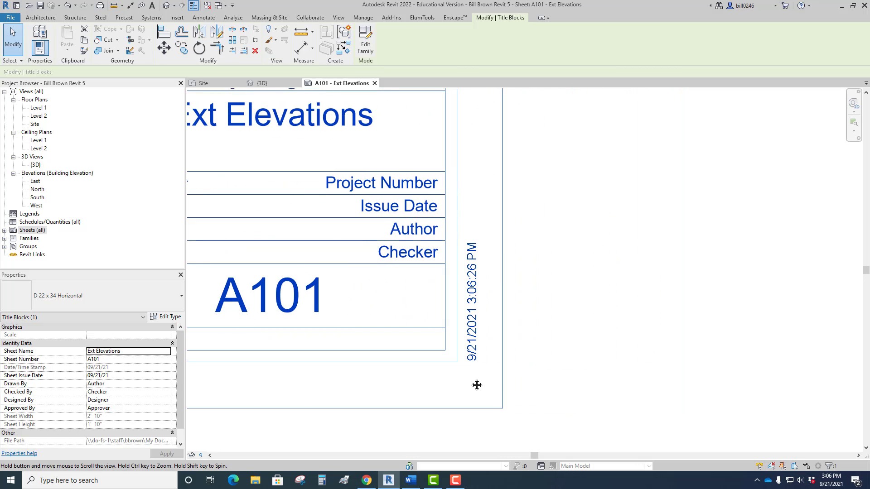
pyautogui.scroll(3, 477, 385)
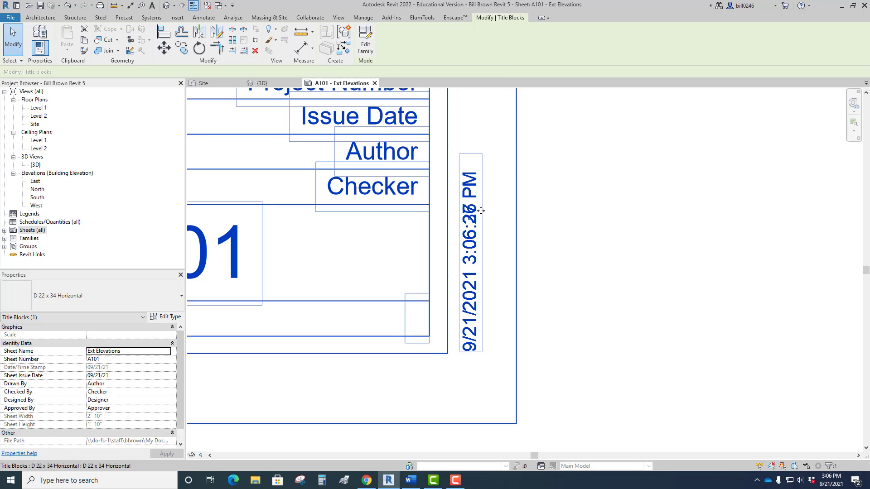
pyautogui.scroll(-2, 532, 286)
pyautogui.scroll(2, 530, 286)
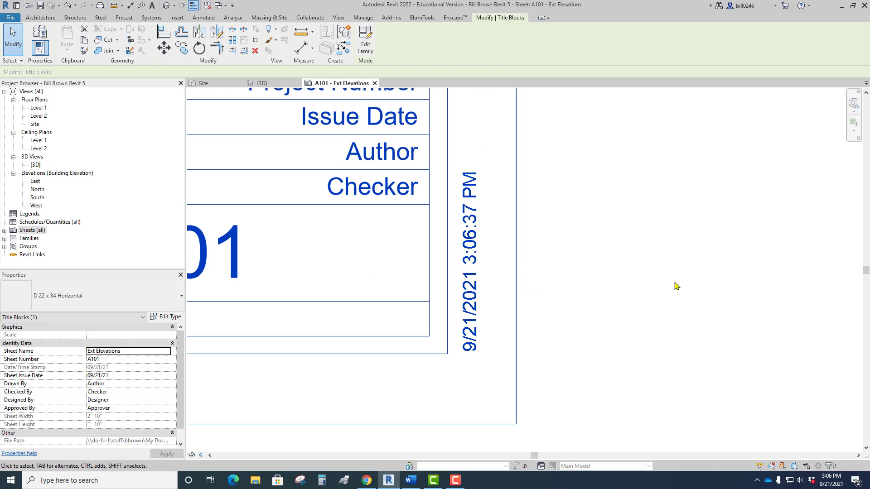
pyautogui.scroll(-2, 460, 248)
pyautogui.scroll(2, 574, 239)
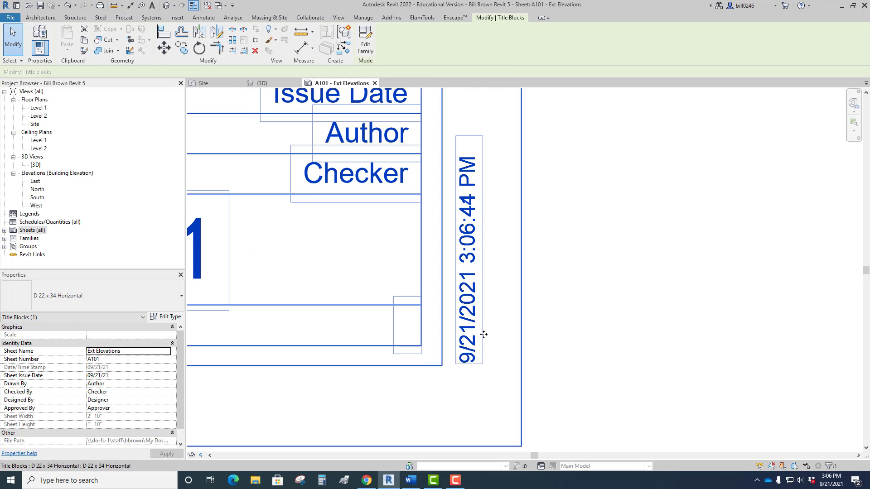
pyautogui.scroll(-5, 499, 292)
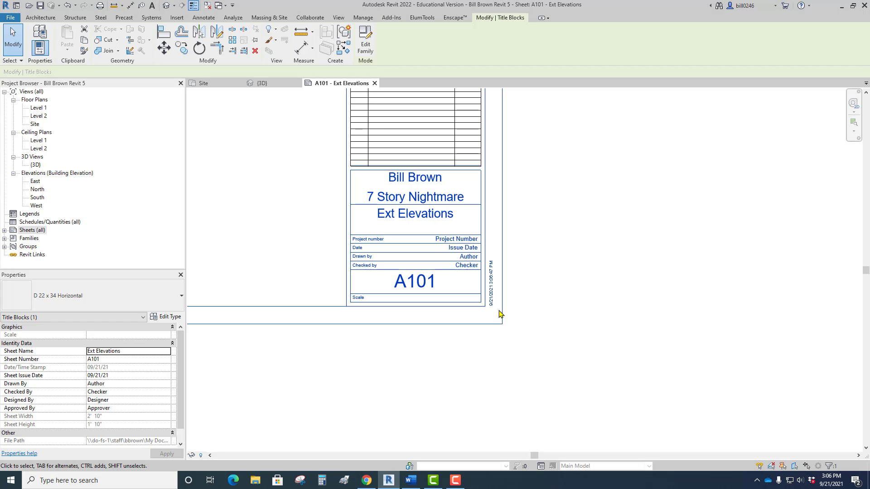
pyautogui.scroll(5, 499, 312)
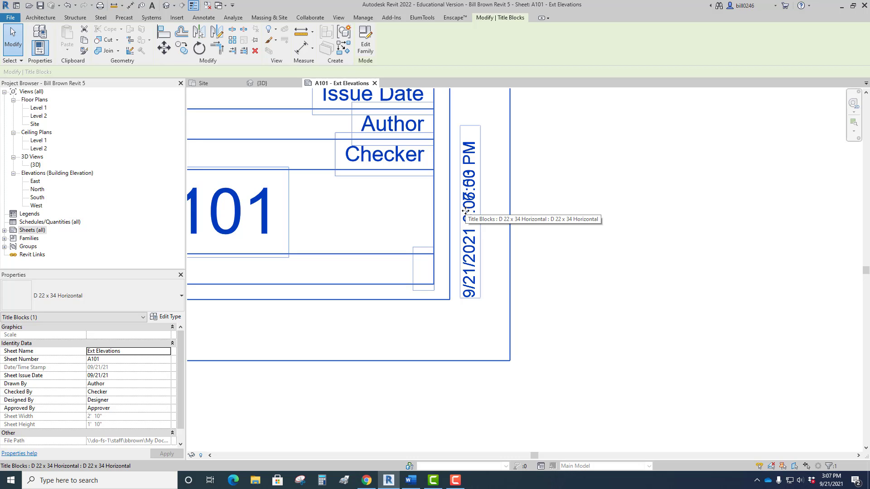
pyautogui.scroll(-4, 474, 250)
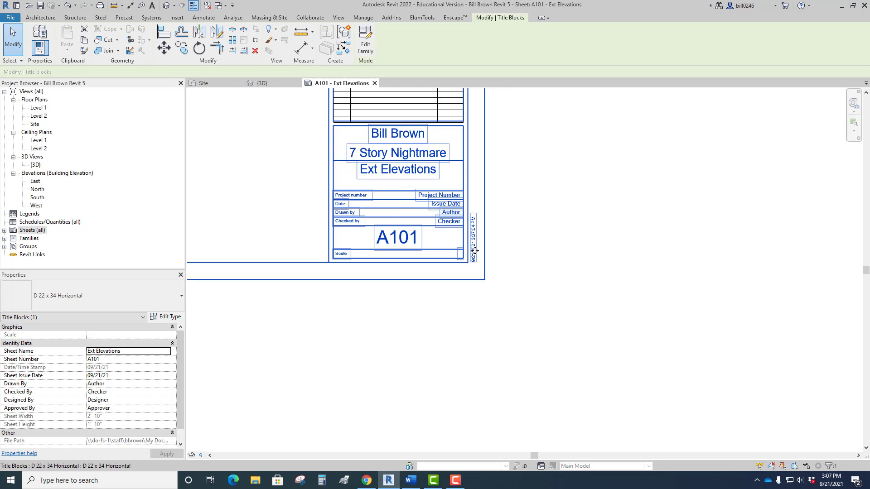
pyautogui.scroll(-5, 474, 251)
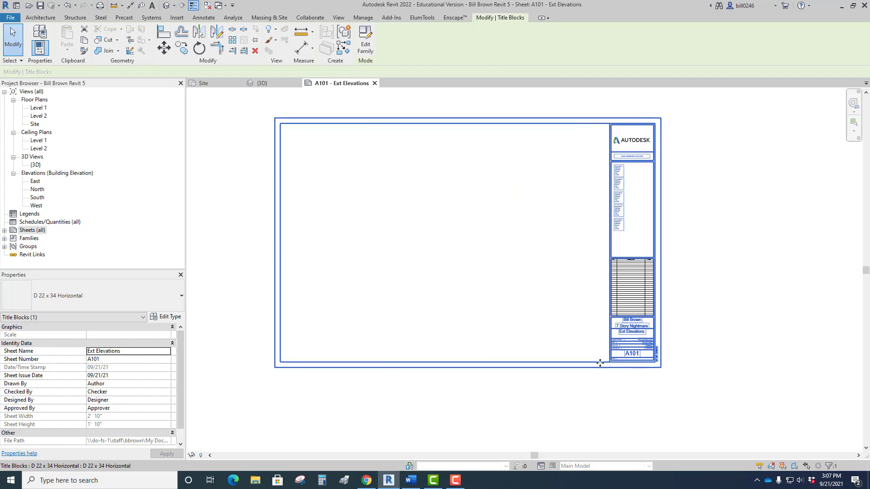
# Place the East elevation view on sheet A101 near the upper-left corner of the drawing area.
pyautogui.moveTo(480, 300); pyautogui.dragTo(486, 321, button='middle')
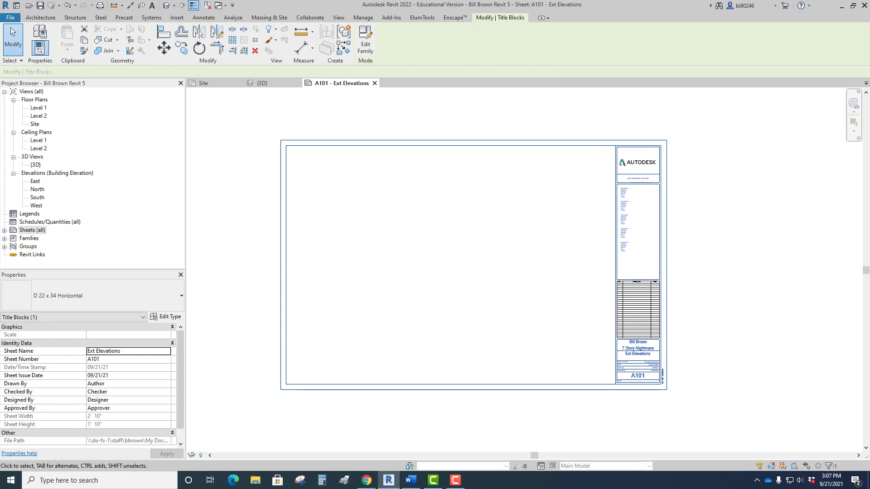
pyautogui.click(371, 256)
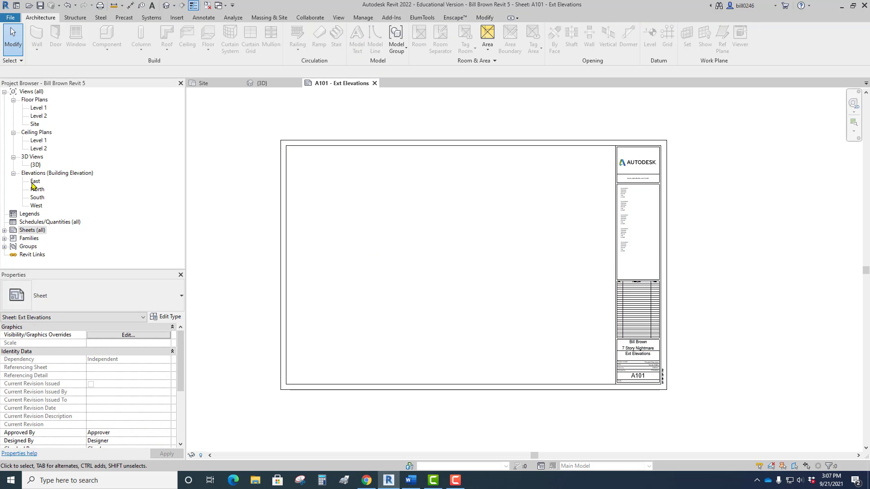
pyautogui.click(36, 182)
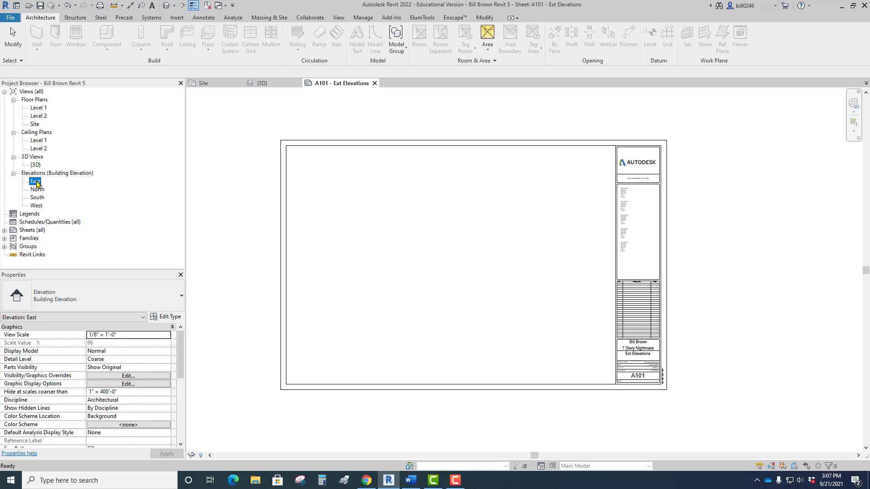
pyautogui.moveTo(45, 185); pyautogui.dragTo(299, 196)
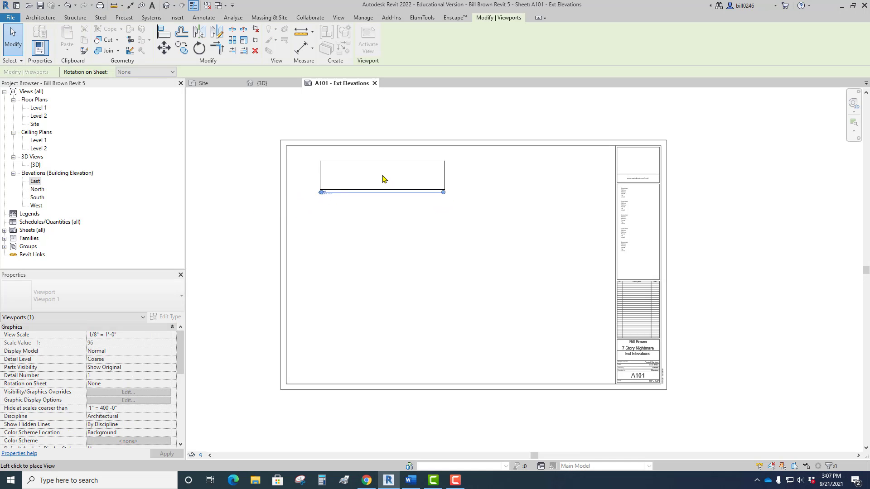
pyautogui.click(383, 178)
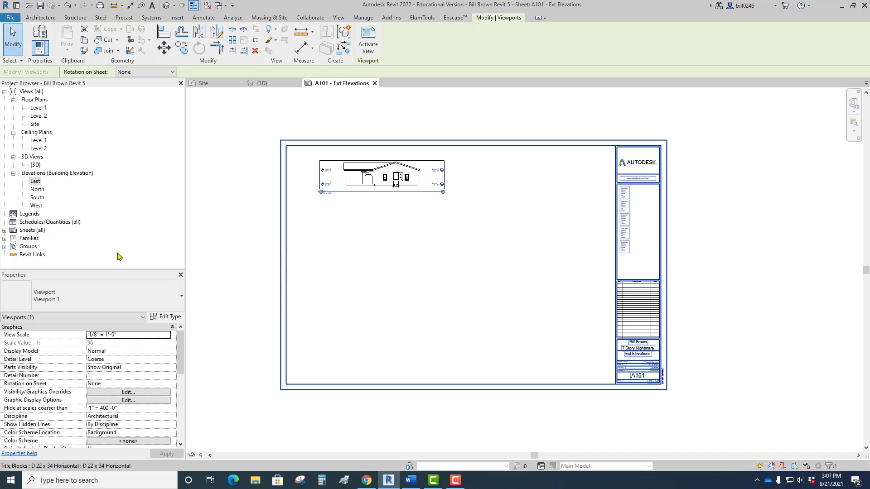
# Place the North elevation view on the sheet directly below the East elevation.
pyautogui.click(37, 189)
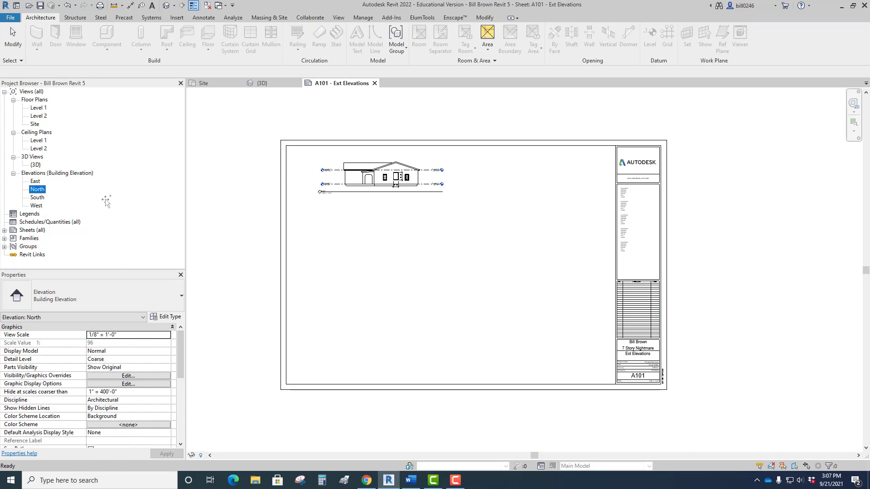
pyautogui.moveTo(222, 213); pyautogui.dragTo(232, 213)
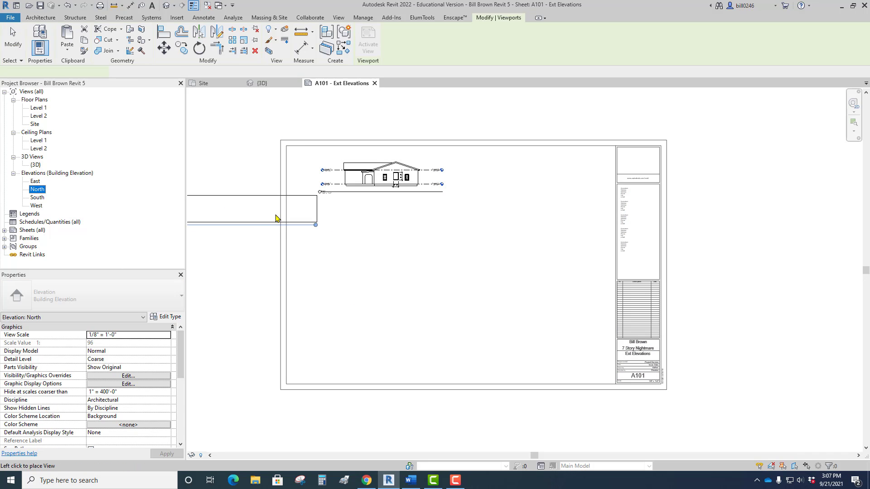
pyautogui.click(400, 223)
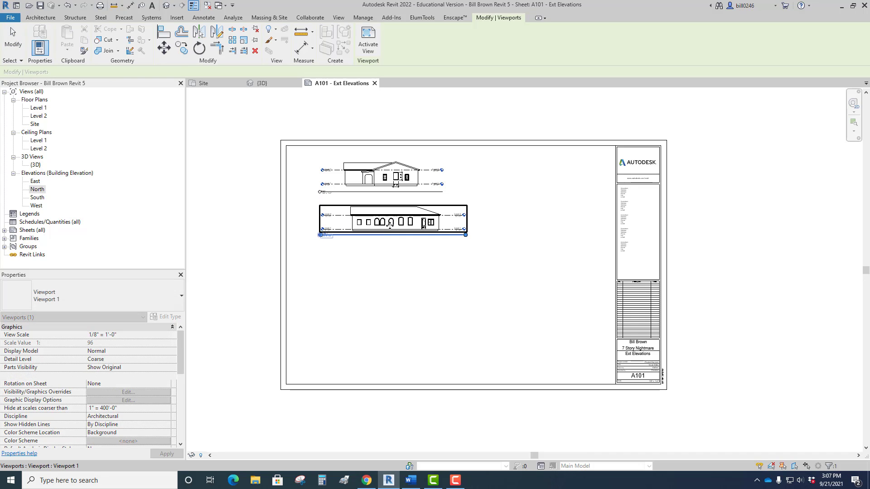
# Place the South elevation below the North one and the West elevation beneath it on the sheet.
pyautogui.click(38, 198)
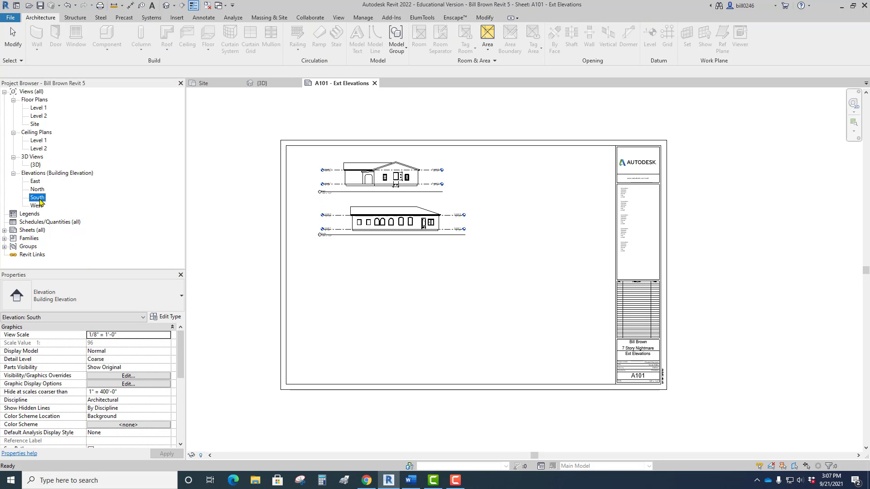
pyautogui.moveTo(40, 202); pyautogui.dragTo(319, 269)
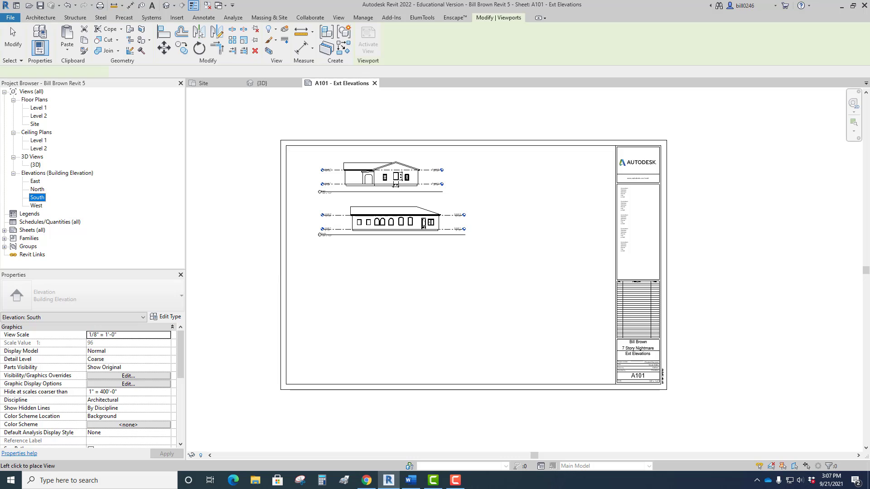
pyautogui.click(395, 270)
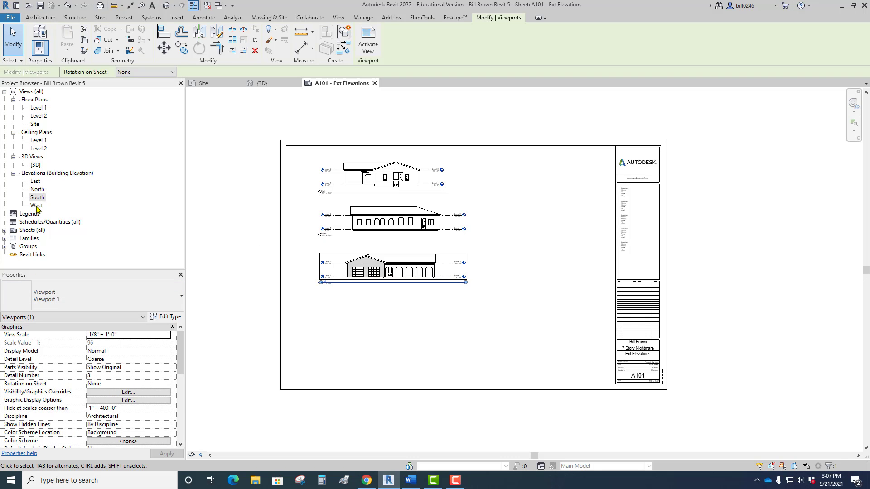
pyautogui.moveTo(37, 208); pyautogui.dragTo(383, 320)
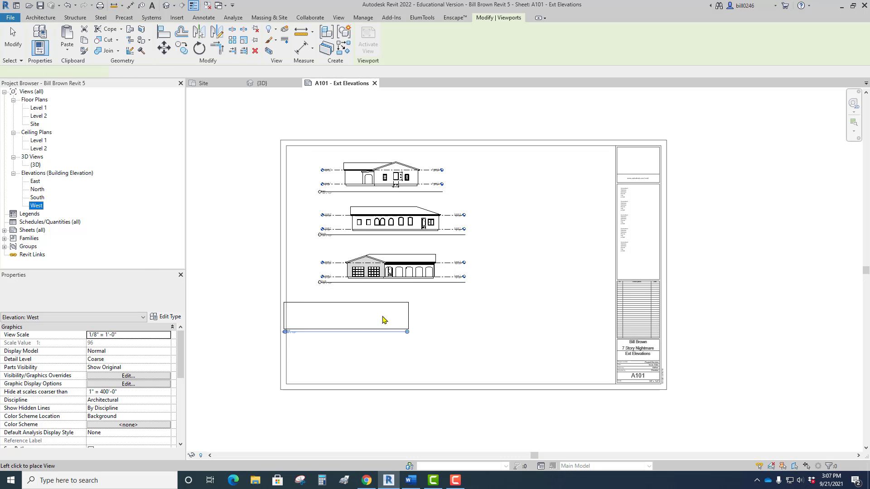
pyautogui.click(399, 317)
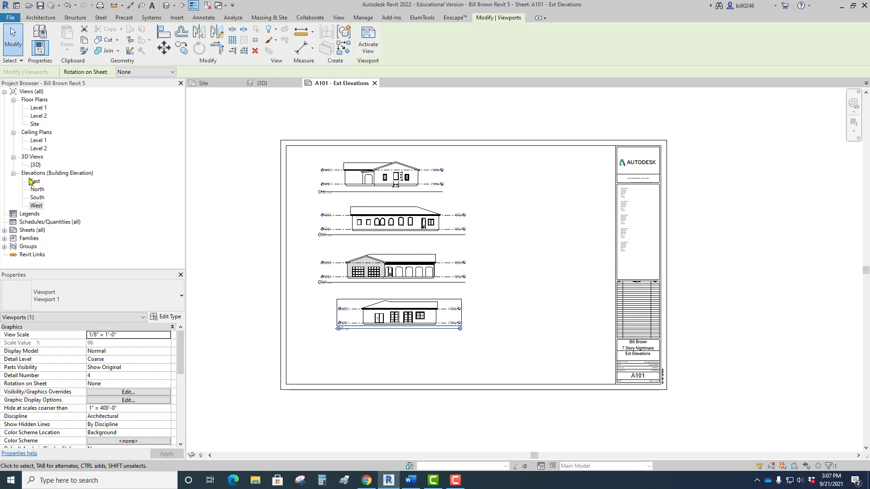
# Try to place the East elevation on the same sheet a second time.
pyautogui.click(34, 182)
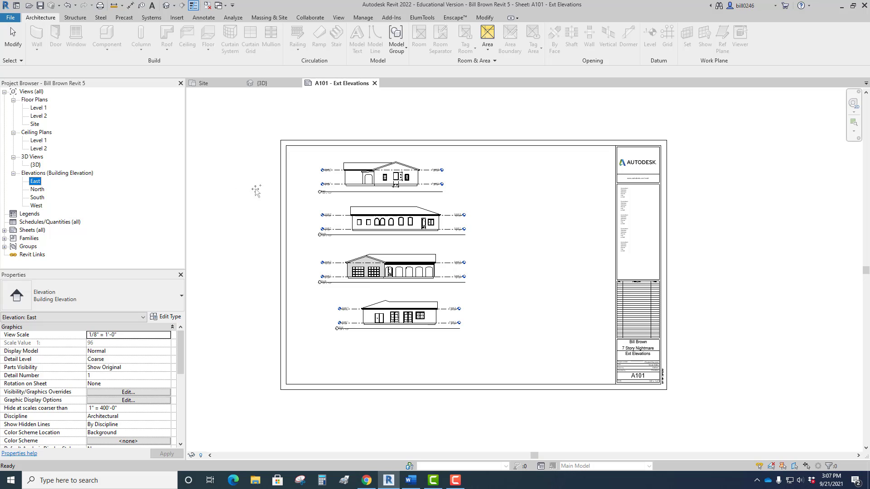
pyautogui.moveTo(307, 187); pyautogui.dragTo(307, 188)
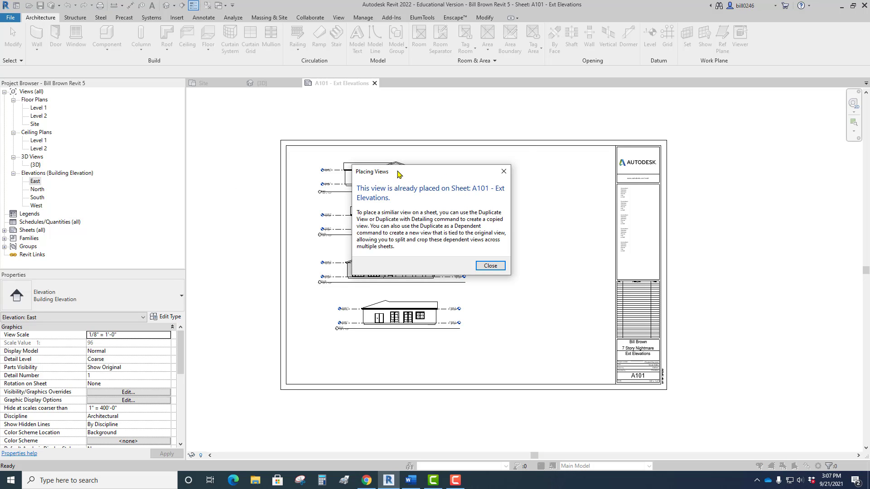
pyautogui.moveTo(400, 175); pyautogui.dragTo(562, 111)
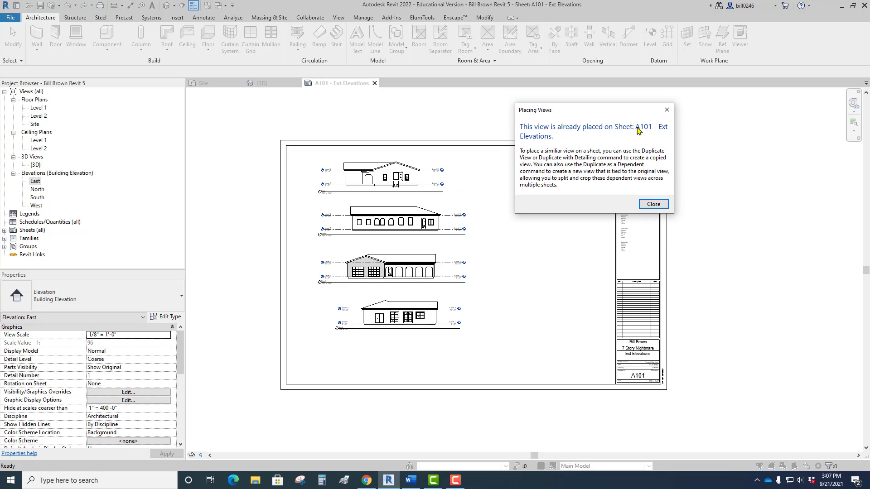
pyautogui.click(653, 204)
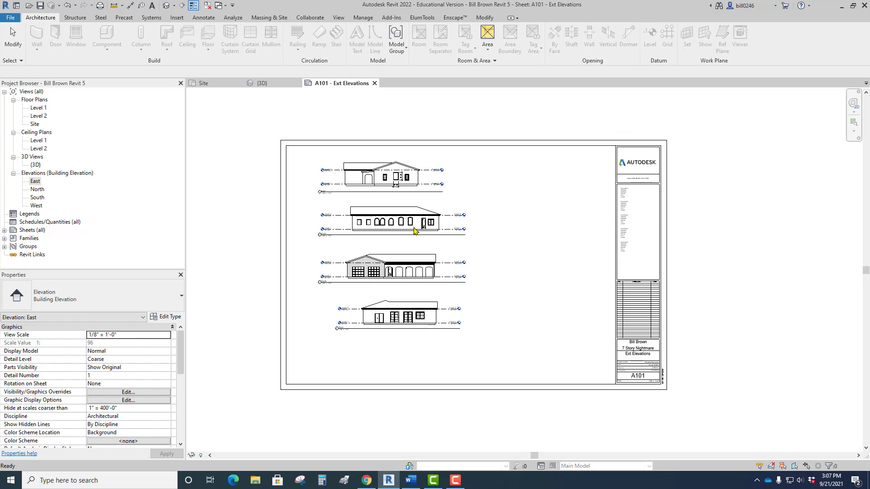
pyautogui.click(506, 245)
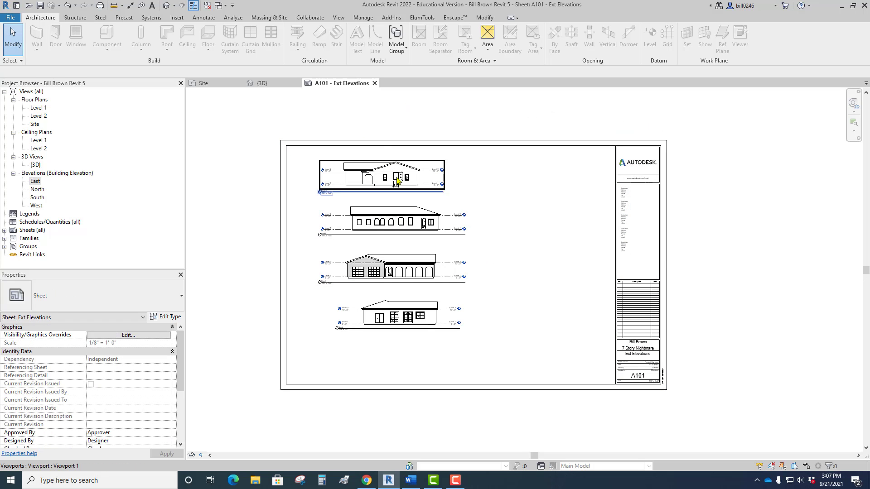
# Examine the East elevation on the sheet, including the dimensions around its middle window.
pyautogui.scroll(5, 397, 181)
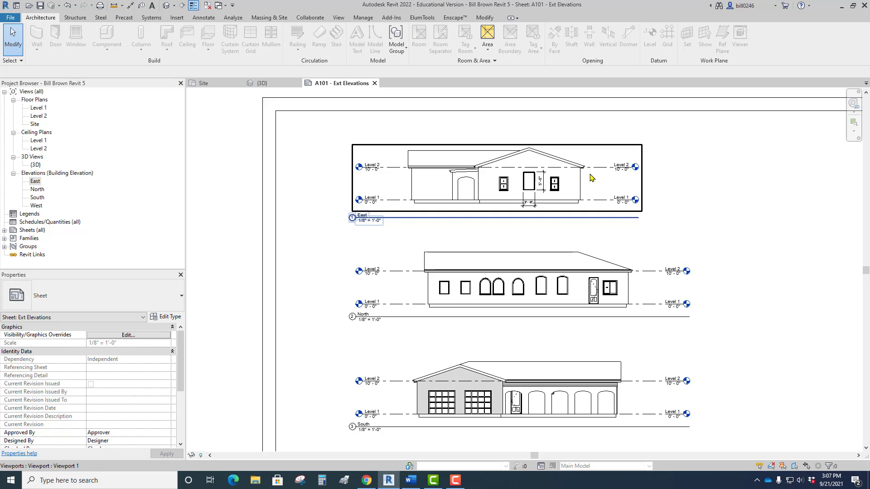
pyautogui.moveTo(590, 175); pyautogui.dragTo(479, 209, button='middle')
pyautogui.scroll(3, 498, 225)
pyautogui.scroll(-4, 433, 219)
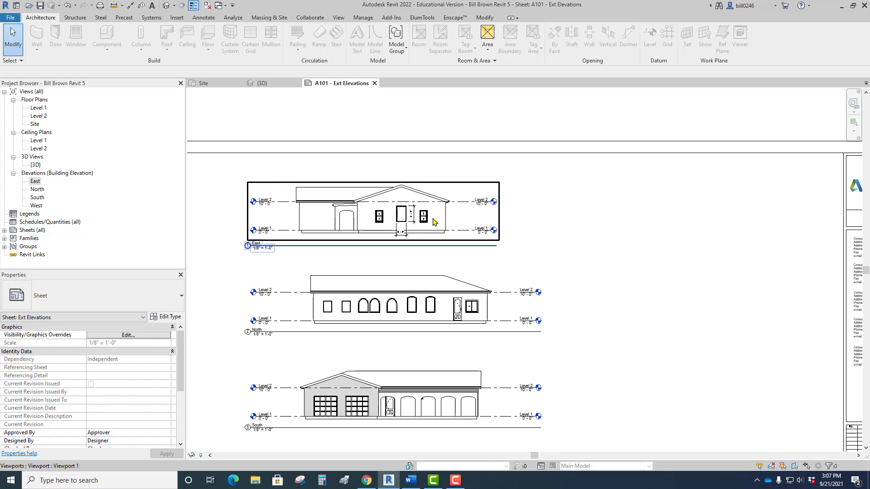
pyautogui.scroll(2, 435, 224)
pyautogui.scroll(1, 452, 239)
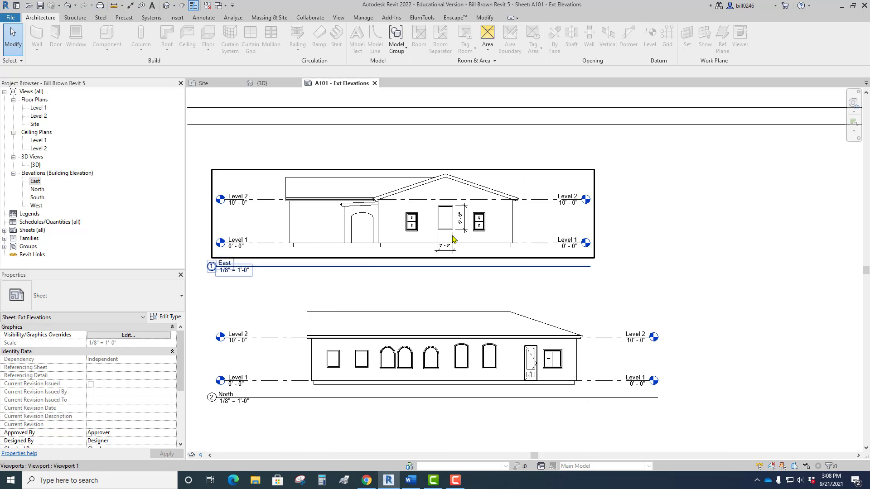
pyautogui.scroll(1, 453, 239)
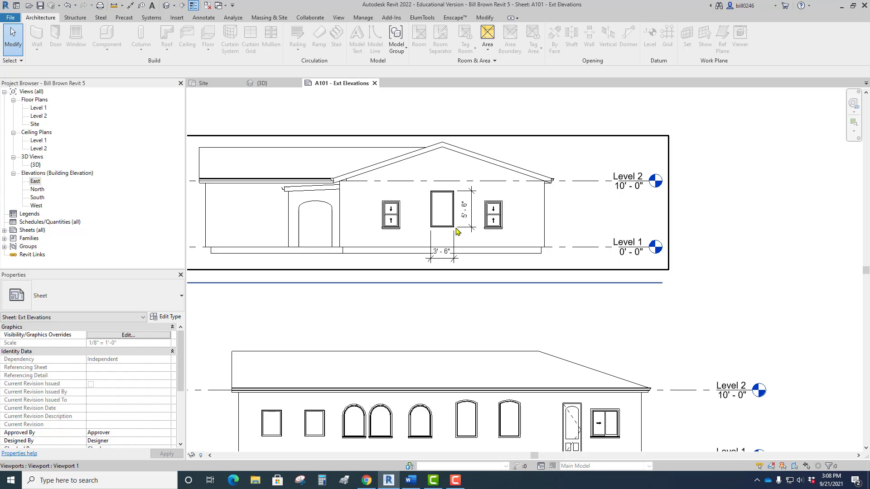
pyautogui.scroll(-2, 457, 232)
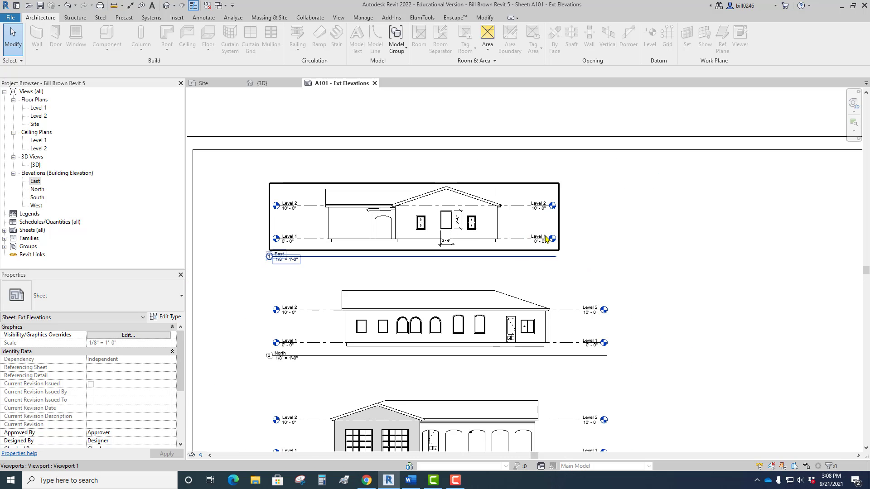
# Activate the East elevation view for editing directly on the sheet.
pyautogui.moveTo(461, 227); pyautogui.dragTo(435, 198, button='middle')
pyautogui.click(474, 190)
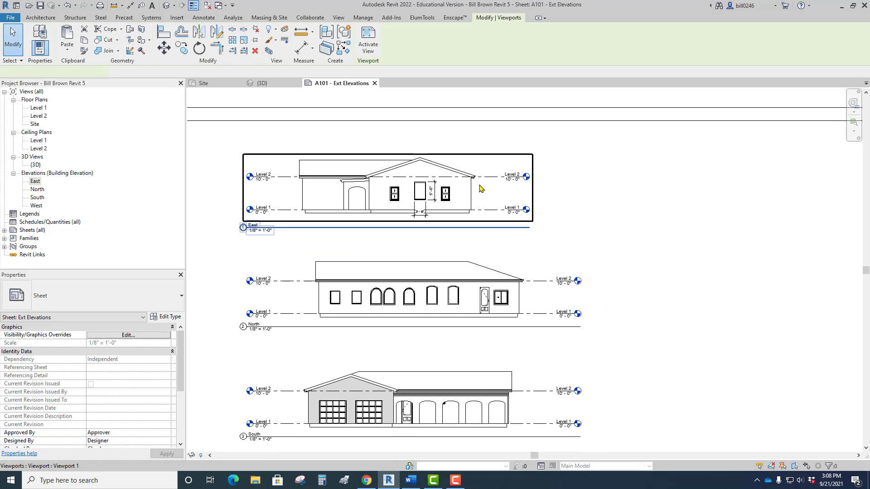
pyautogui.rightClick(479, 187)
pyautogui.click(486, 181)
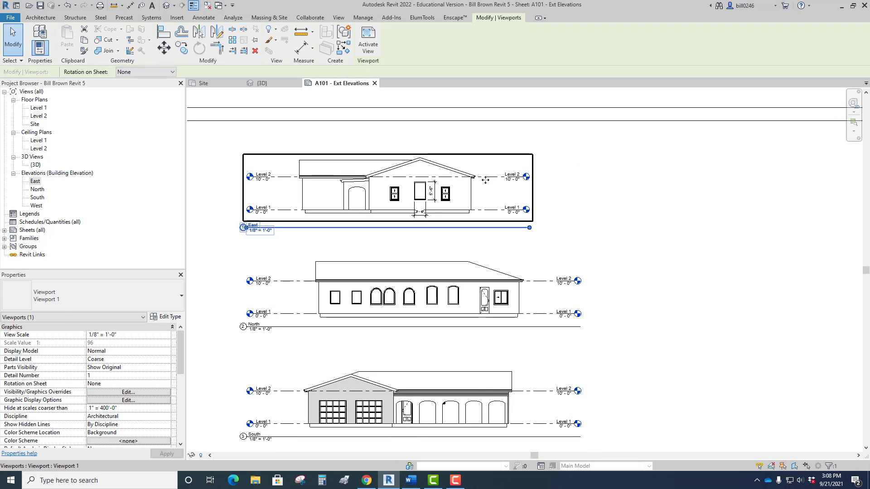
pyautogui.rightClick(482, 185)
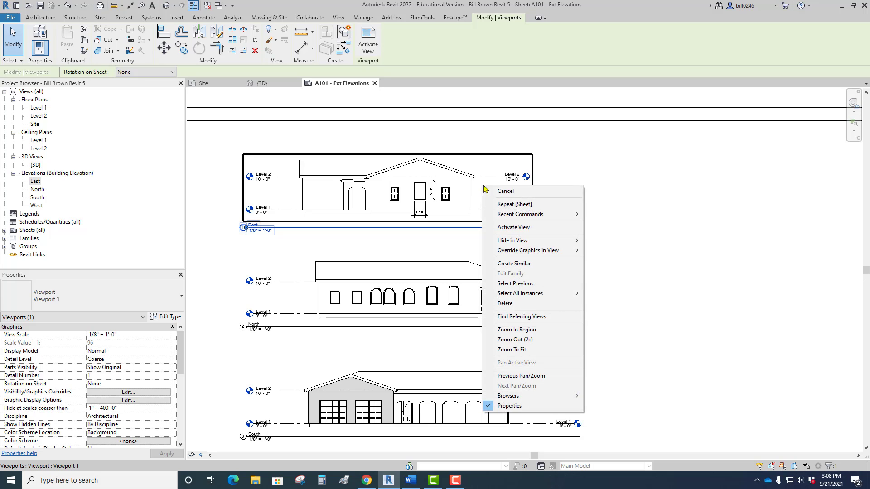
pyautogui.click(520, 228)
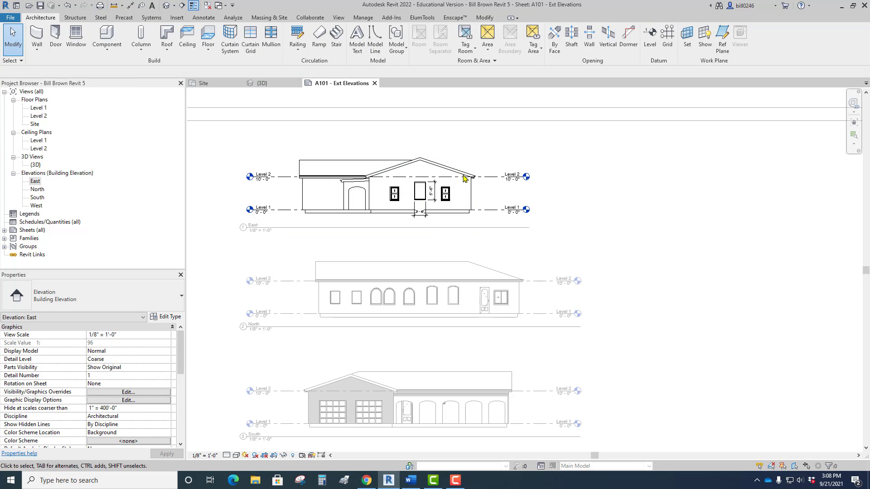
# Select the Level 1 line in the active East elevation to inspect its extent controls, and deselect it.
pyautogui.click(501, 210)
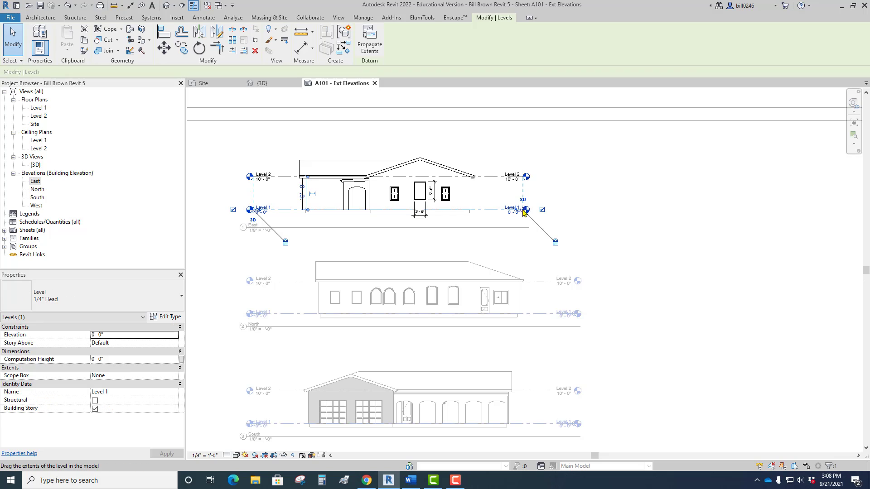
pyautogui.moveTo(524, 211)
pyautogui.mouseDown()
pyautogui.moveTo(717, 201)
pyautogui.moveTo(663, 218)
pyautogui.moveTo(519, 216)
pyautogui.mouseUp()
pyautogui.click(514, 232)
pyautogui.moveTo(506, 246); pyautogui.dragTo(569, 238, button='middle')
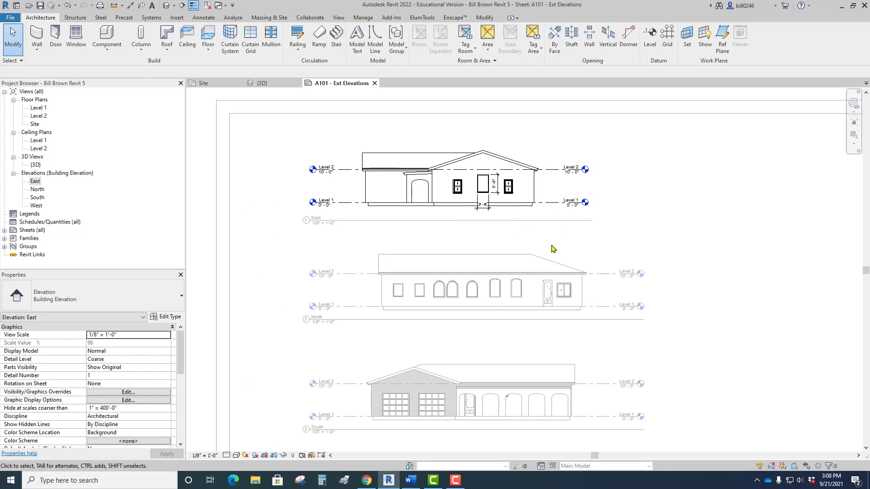
# Delete the height and width dimensions of the middle window in the East elevation.
pyautogui.scroll(2, 515, 215)
pyautogui.click(482, 169)
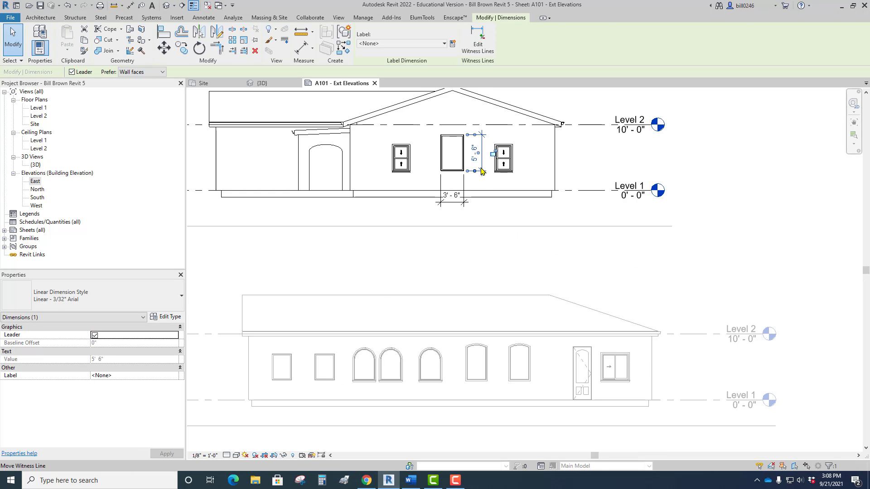
pyautogui.press('Delete')
pyautogui.click(460, 202)
pyautogui.press('Delete')
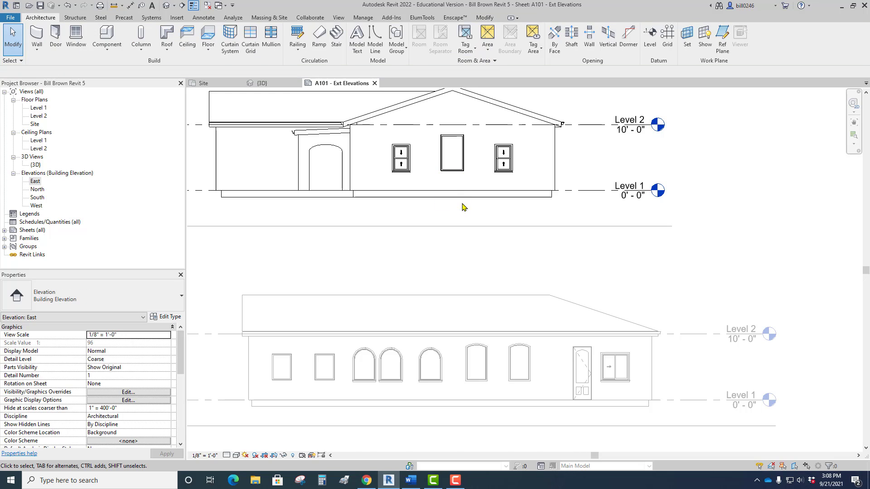
# Deactivate the East elevation view to return to working on the sheet.
pyautogui.scroll(-2, 464, 207)
pyautogui.scroll(-1, 464, 209)
pyautogui.rightClick(520, 155)
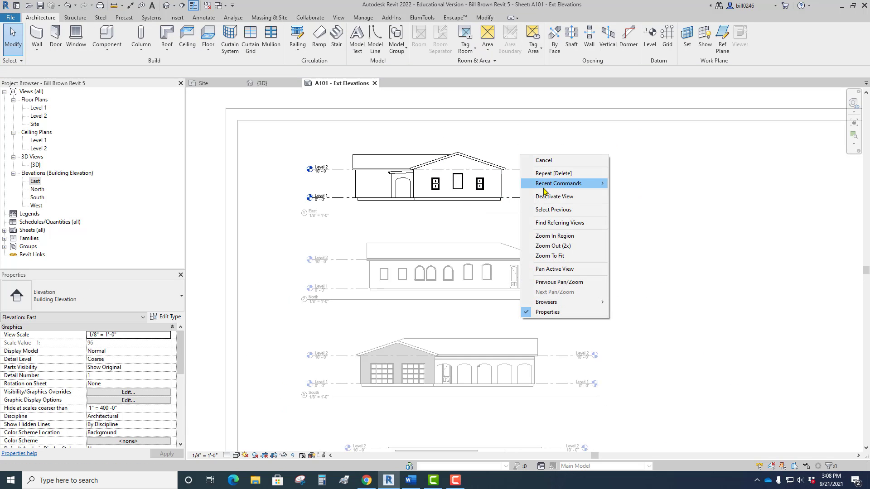
pyautogui.click(545, 197)
pyautogui.moveTo(549, 216); pyautogui.dragTo(524, 184, button='middle')
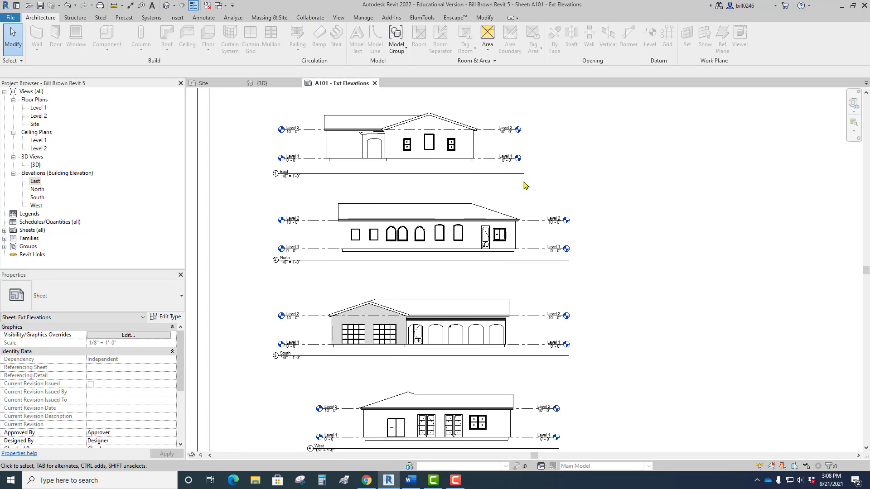
# Examine the project information and scale entries in the sheet's title block.
pyautogui.scroll(-2, 530, 232)
pyautogui.moveTo(530, 232); pyautogui.dragTo(485, 218, button='middle')
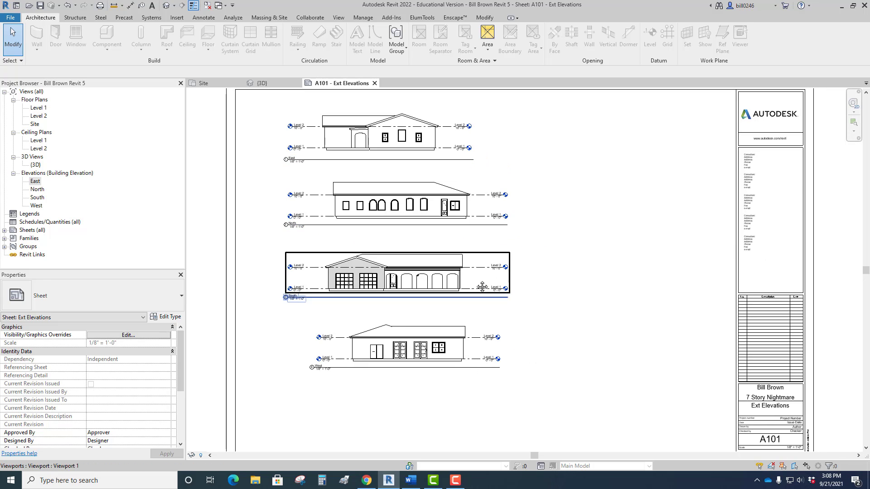
pyautogui.moveTo(487, 288); pyautogui.dragTo(336, 194, button='middle')
pyautogui.scroll(5, 627, 373)
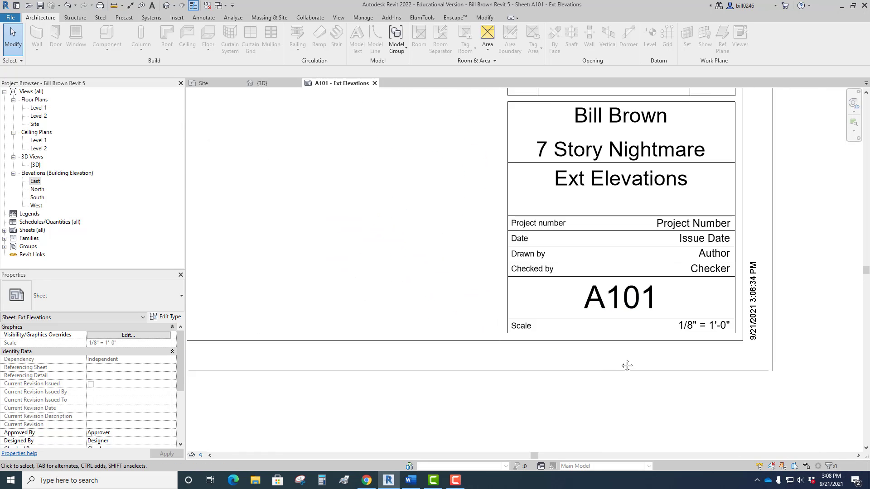
# Open the Level 1 floor plan and examine the detail and sheet number on the South elevation marker.
pyautogui.scroll(-6, 552, 294)
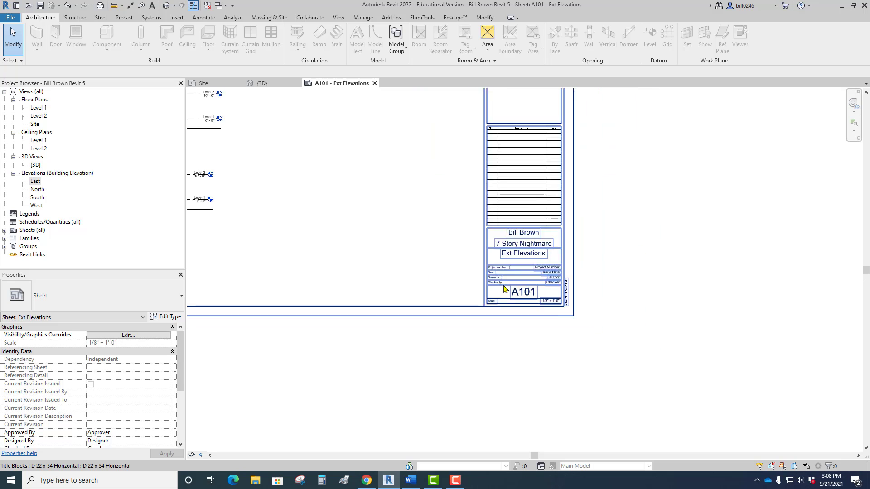
pyautogui.moveTo(553, 294); pyautogui.dragTo(719, 376, button='middle')
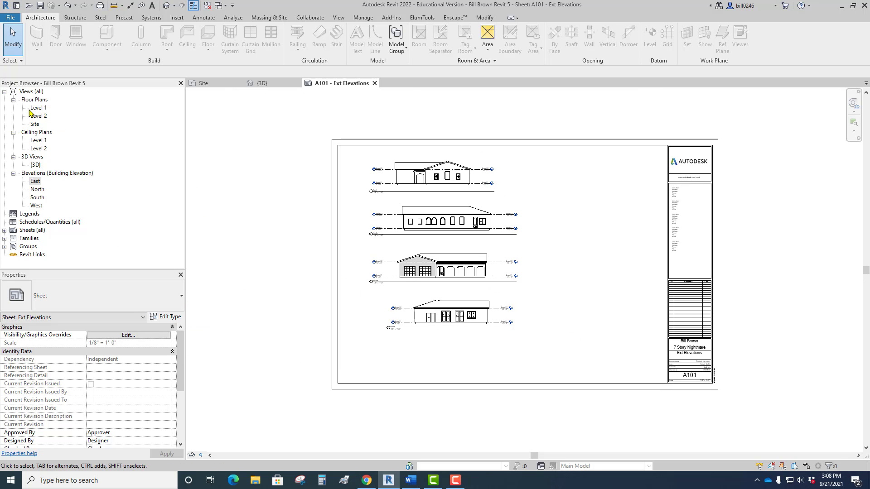
pyautogui.doubleClick(36, 108)
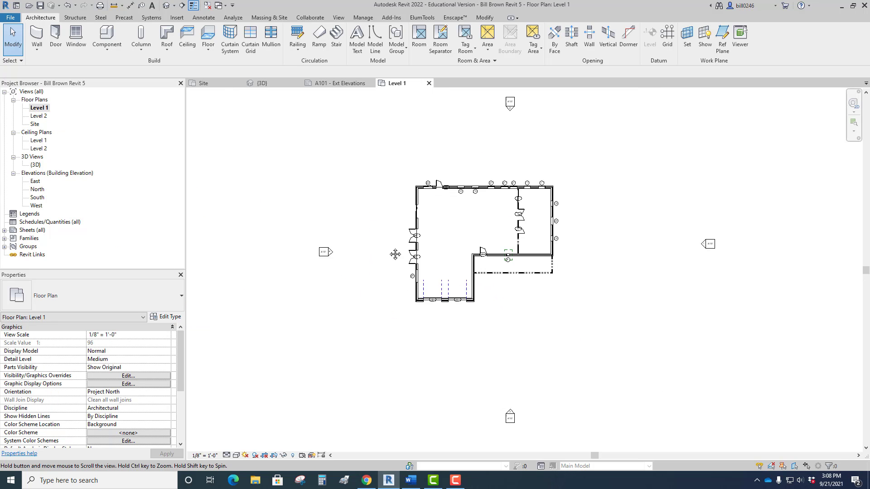
pyautogui.scroll(6, 500, 386)
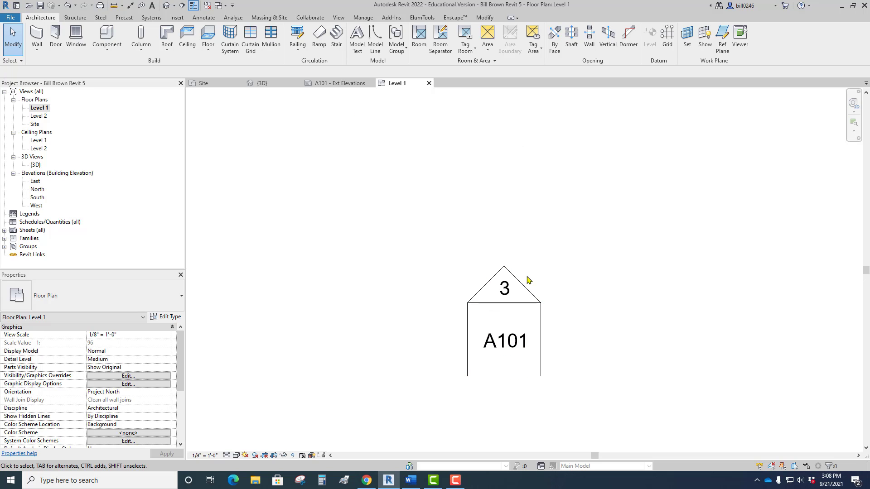
pyautogui.scroll(-2, 500, 309)
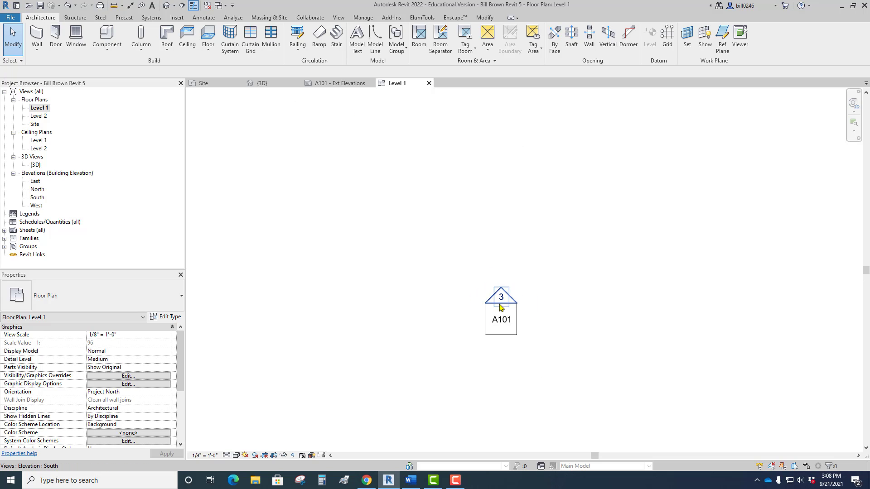
pyautogui.scroll(-5, 500, 308)
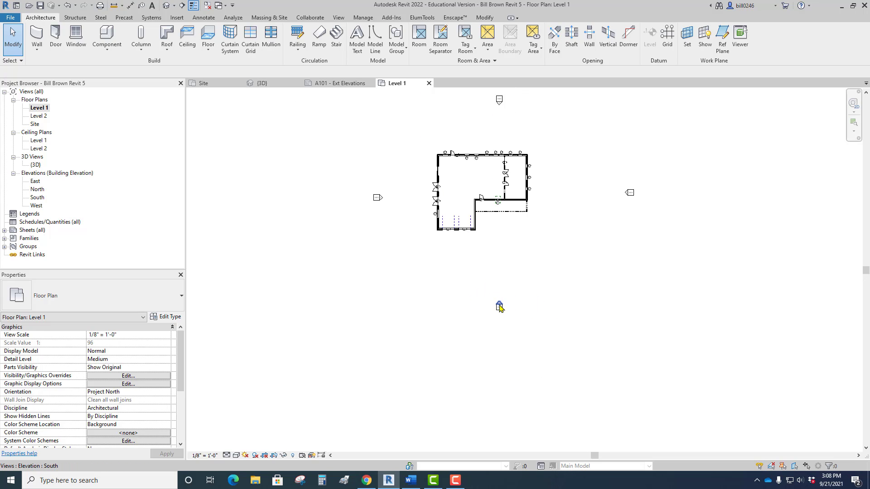
# Set the Level 1 floor plan's view scale to 1/4" = 1'-0".
pyautogui.click(206, 456)
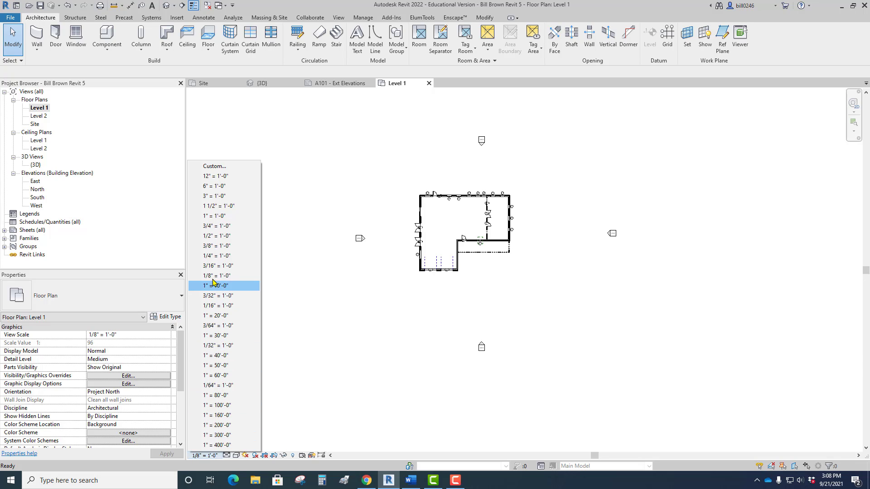
pyautogui.click(218, 256)
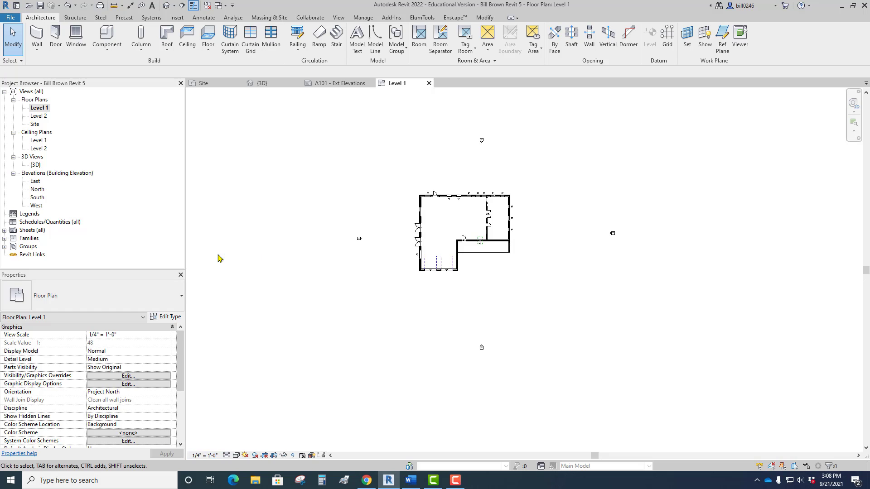
pyautogui.scroll(2, 449, 200)
pyautogui.scroll(-1, 452, 214)
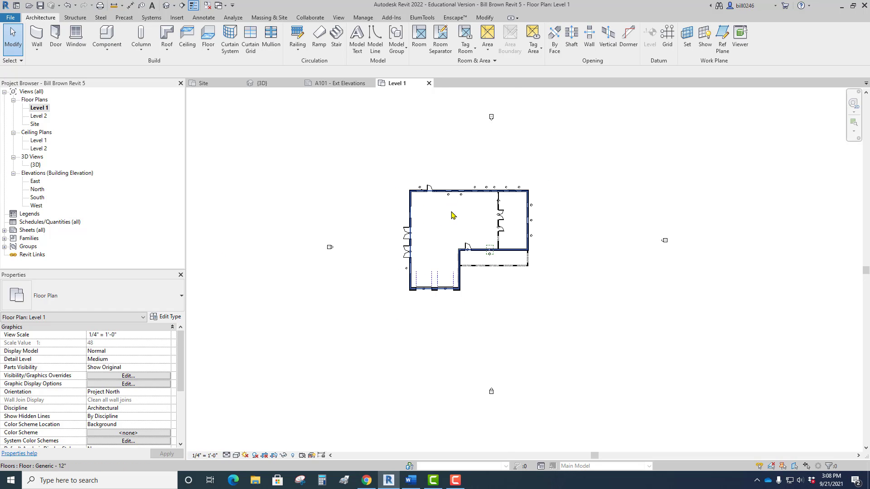
# Move the complete West and South elevation markers closer to the house in the Level 1 plan.
pyautogui.scroll(3, 330, 241)
pyautogui.moveTo(304, 237); pyautogui.dragTo(351, 292)
pyautogui.moveTo(436, 256)
pyautogui.mouseDown()
pyautogui.moveTo(528, 244)
pyautogui.moveTo(477, 244)
pyautogui.mouseUp()
pyautogui.scroll(-3, 425, 213)
pyautogui.moveTo(500, 334); pyautogui.dragTo(562, 400)
pyautogui.moveTo(525, 320); pyautogui.dragTo(508, 267)
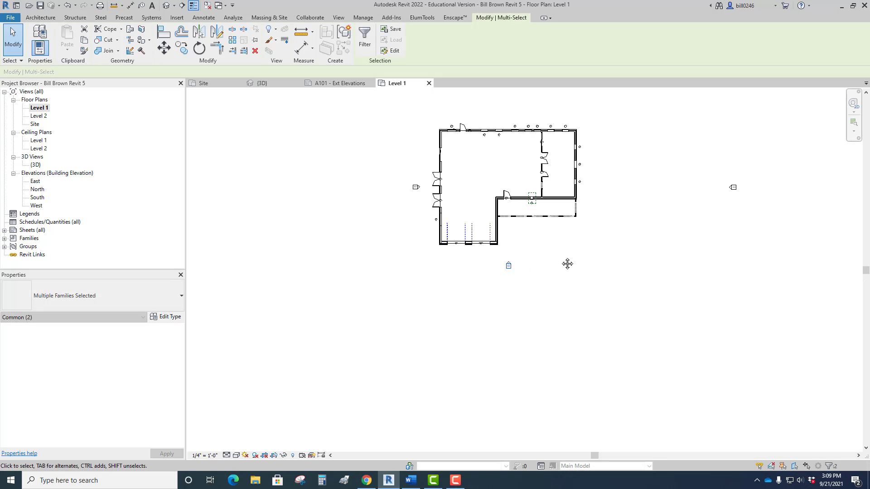
# Move the complete East and North elevation markers closer to the house in the Level 1 plan.
pyautogui.moveTo(567, 264); pyautogui.dragTo(480, 334, button='middle')
pyautogui.click(631, 243)
pyautogui.moveTo(631, 244)
pyautogui.mouseDown()
pyautogui.moveTo(657, 270)
pyautogui.moveTo(516, 241)
pyautogui.mouseUp()
pyautogui.moveTo(430, 99); pyautogui.dragTo(471, 159)
pyautogui.moveTo(419, 159); pyautogui.dragTo(418, 177)
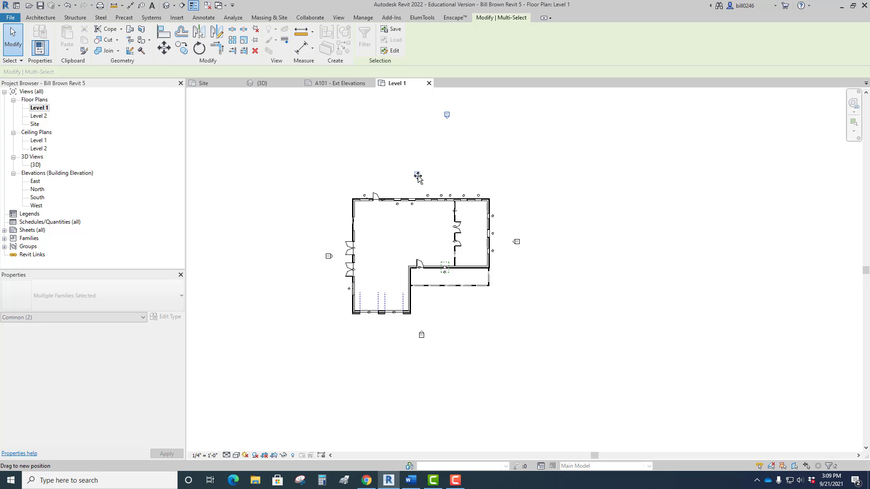
# Show the East elevation marker's view line, and open the East elevation from the marker to inspect the facade.
pyautogui.scroll(3, 497, 285)
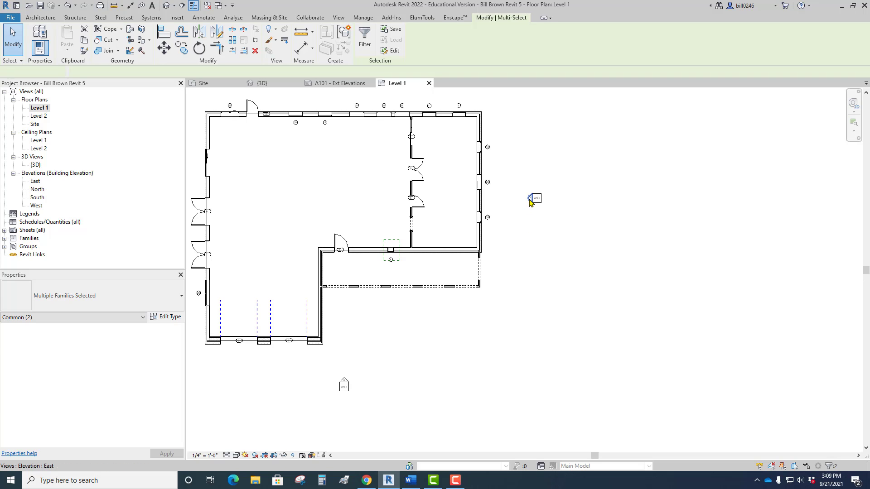
pyautogui.click(531, 202)
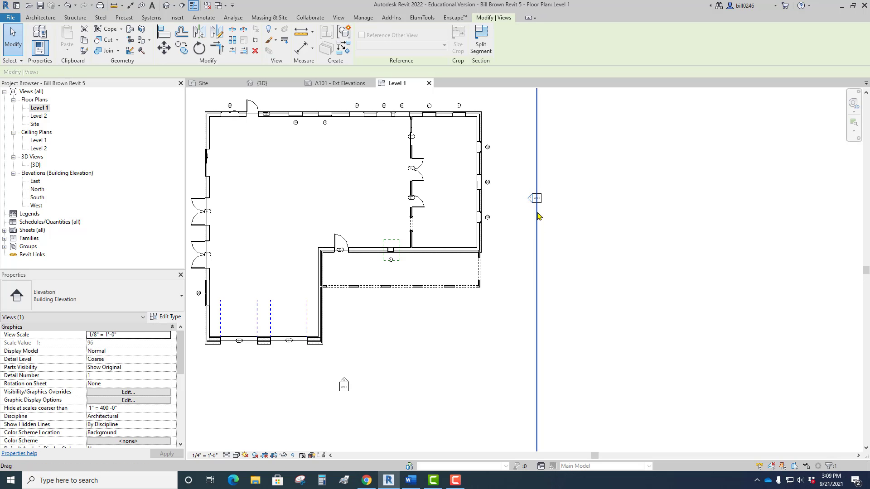
pyautogui.click(525, 231)
pyautogui.click(532, 200)
pyautogui.doubleClick(532, 199)
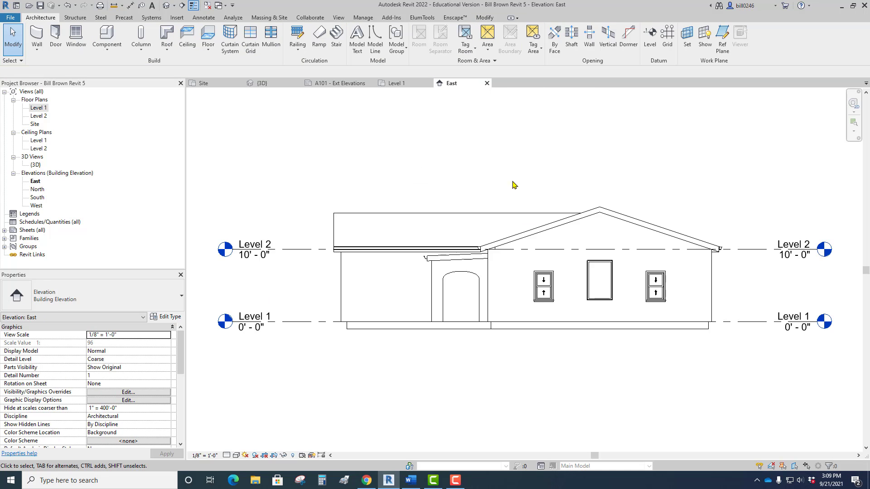
pyautogui.scroll(3, 603, 272)
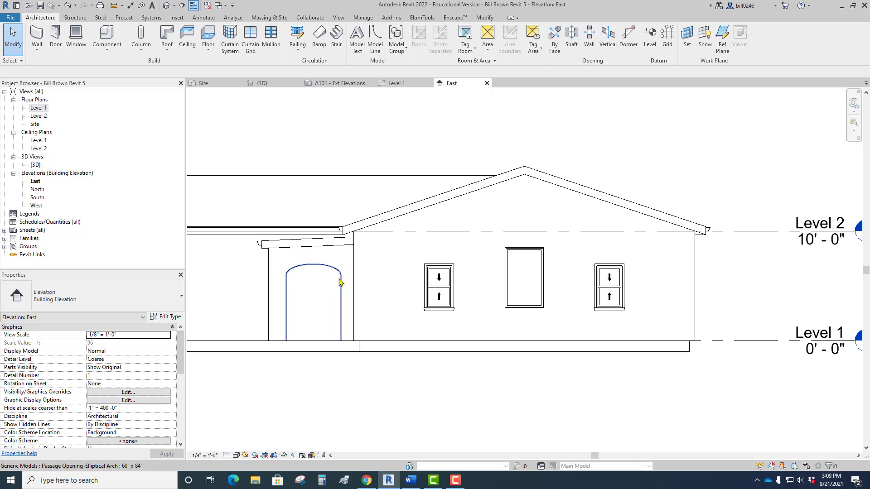
# In the Level 1 plan, move the East elevation's view line inside the east wall and open that elevation.
pyautogui.click(386, 85)
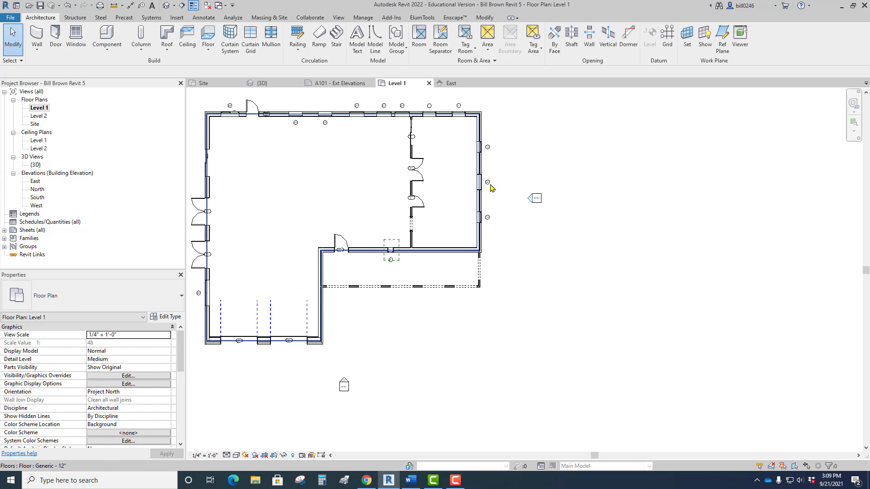
pyautogui.click(533, 202)
pyautogui.moveTo(537, 218); pyautogui.dragTo(463, 226)
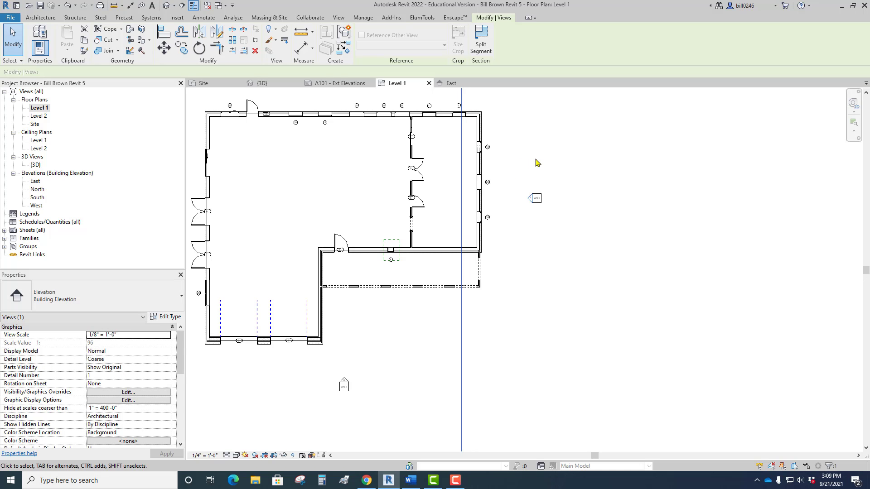
pyautogui.doubleClick(531, 197)
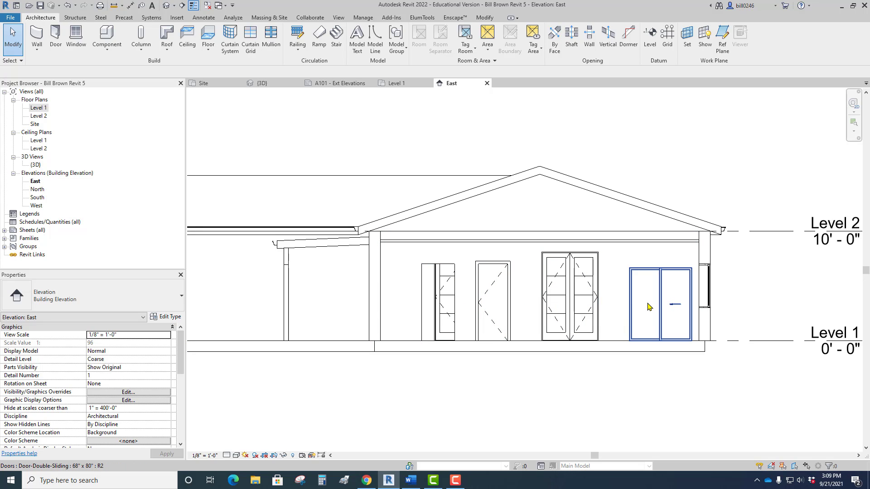
# In the Level 1 plan, move the East elevation's view line back outside the house, next to its marker.
pyautogui.click(394, 84)
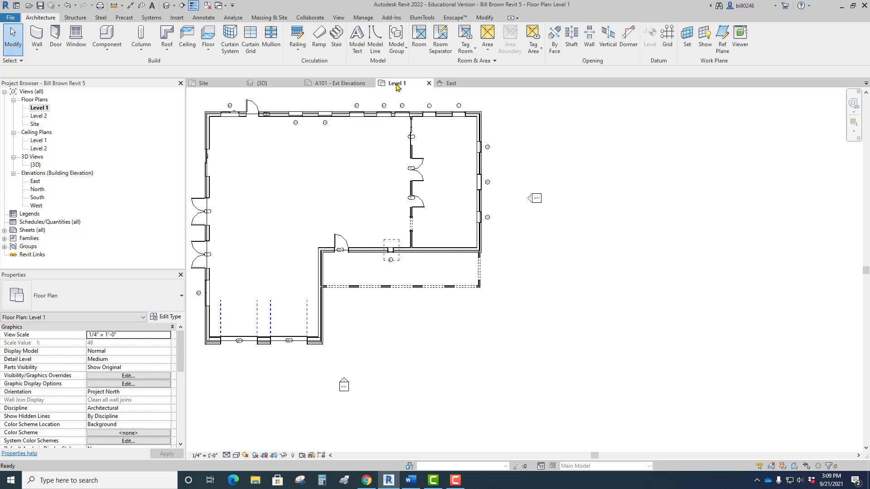
pyautogui.click(532, 202)
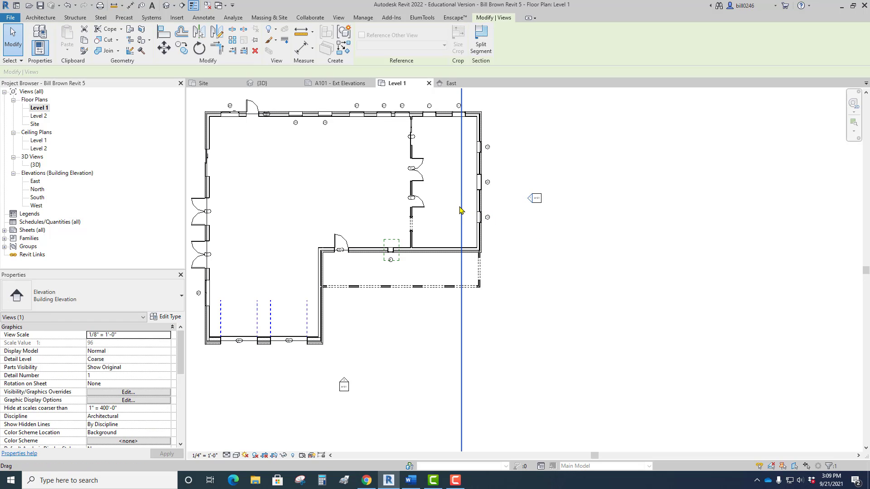
pyautogui.moveTo(460, 211)
pyautogui.mouseDown()
pyautogui.moveTo(473, 203)
pyautogui.moveTo(529, 209)
pyautogui.mouseUp()
pyautogui.click(517, 233)
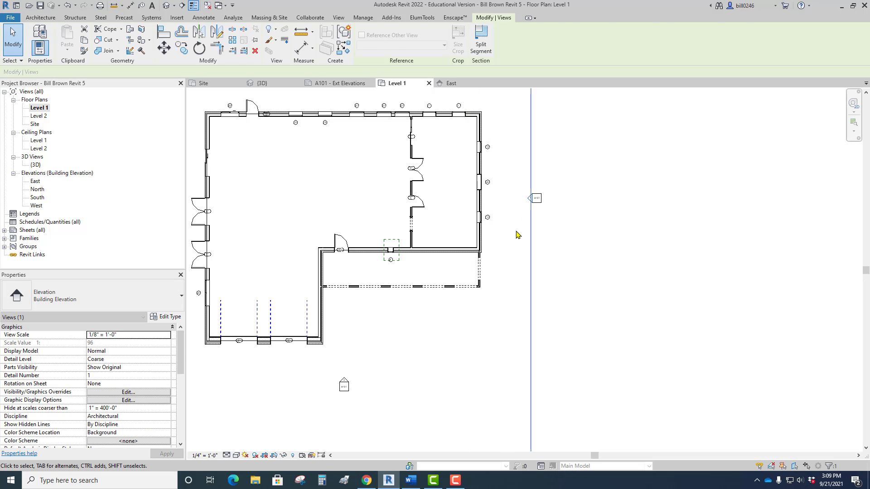
# Select the South and West elevation markers in turn to inspect their view lines.
pyautogui.scroll(-2, 514, 231)
pyautogui.click(404, 332)
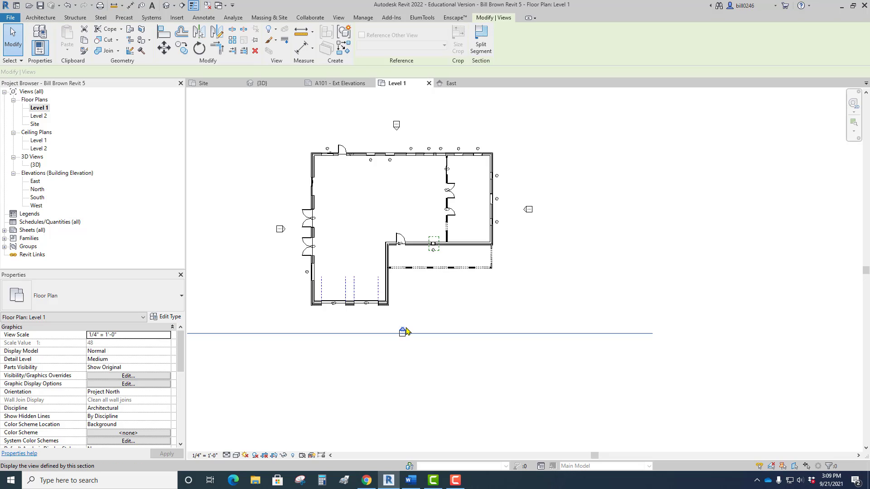
pyautogui.click(282, 230)
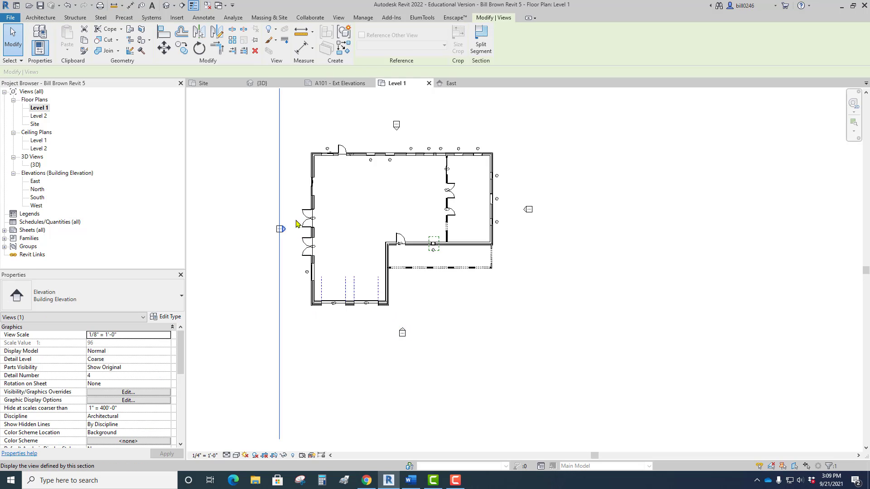
# Move the North elevation's view line inside the north wall and go to that elevation view.
pyautogui.click(397, 129)
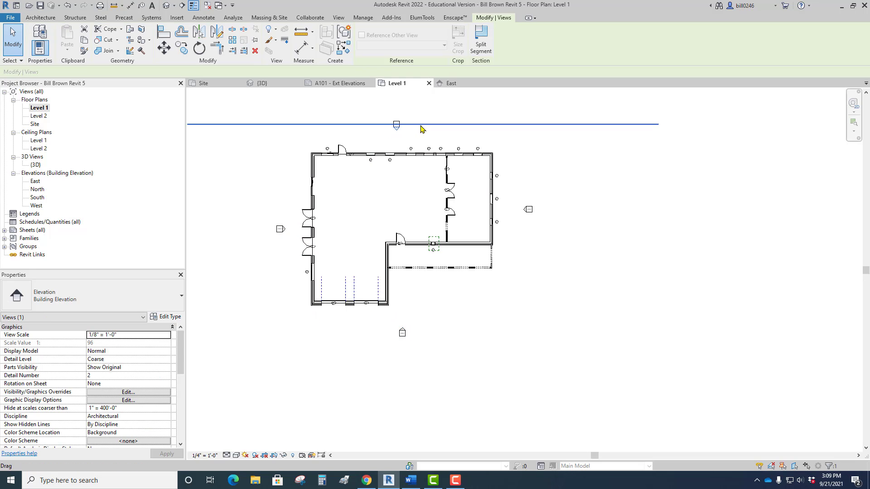
pyautogui.moveTo(421, 128)
pyautogui.mouseDown()
pyautogui.moveTo(424, 222)
pyautogui.moveTo(410, 154)
pyautogui.moveTo(434, 162)
pyautogui.mouseUp()
pyautogui.rightClick(465, 123)
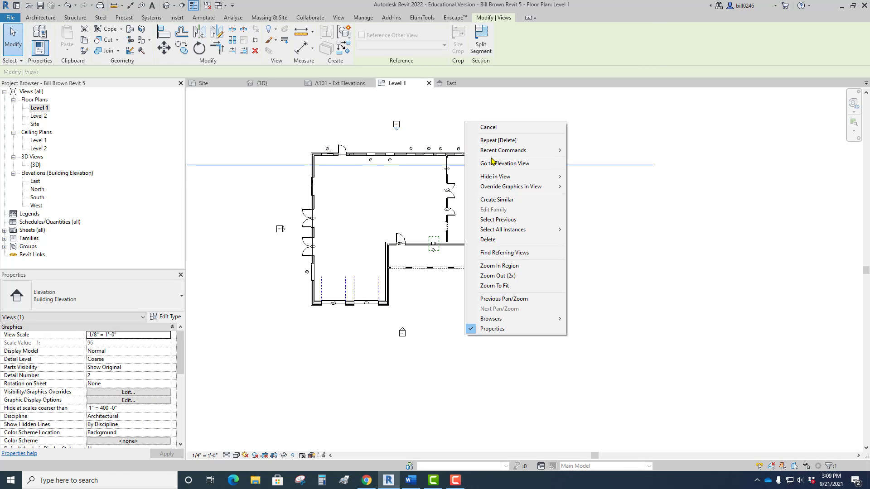
pyautogui.click(492, 164)
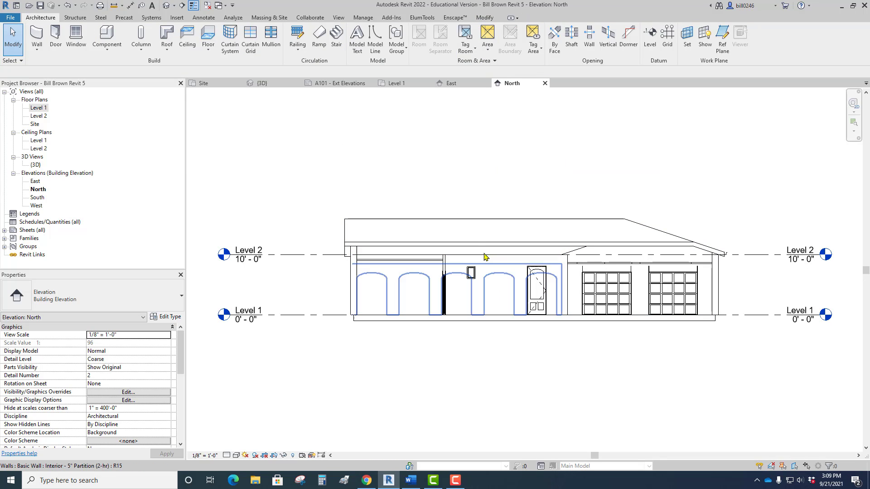
# In the Level 1 plan, move the North elevation's view line back outside the house and reopen that elevation.
pyautogui.click(399, 83)
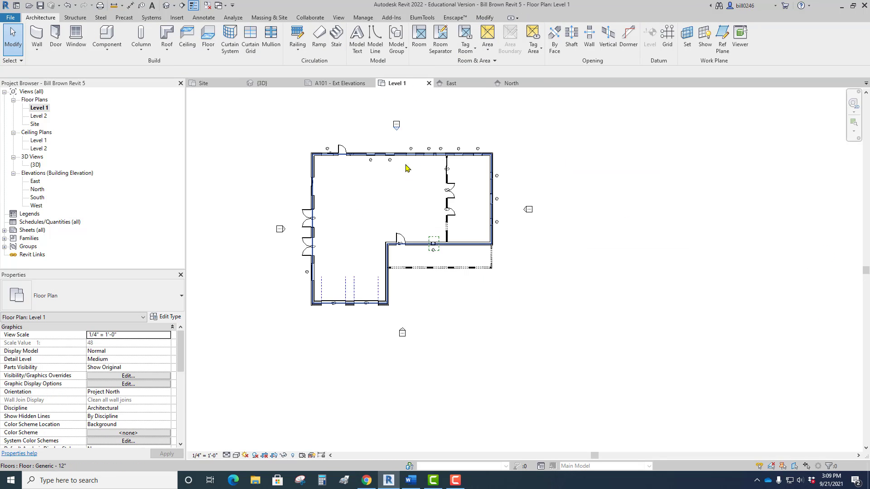
pyautogui.click(397, 126)
pyautogui.moveTo(397, 164); pyautogui.dragTo(397, 129)
pyautogui.rightClick(432, 112)
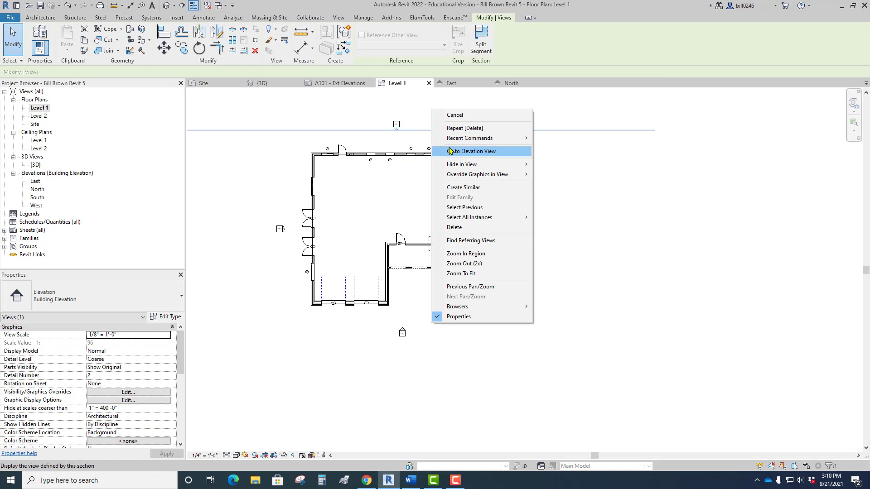
pyautogui.click(451, 150)
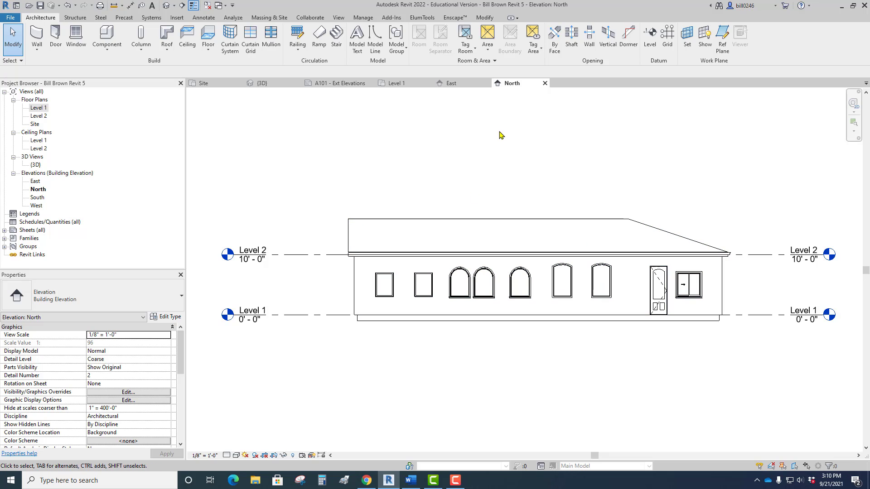
# Check the marker layout in the Level 1 plan, and return to the A101 - Ext Elevations sheet.
pyautogui.click(399, 83)
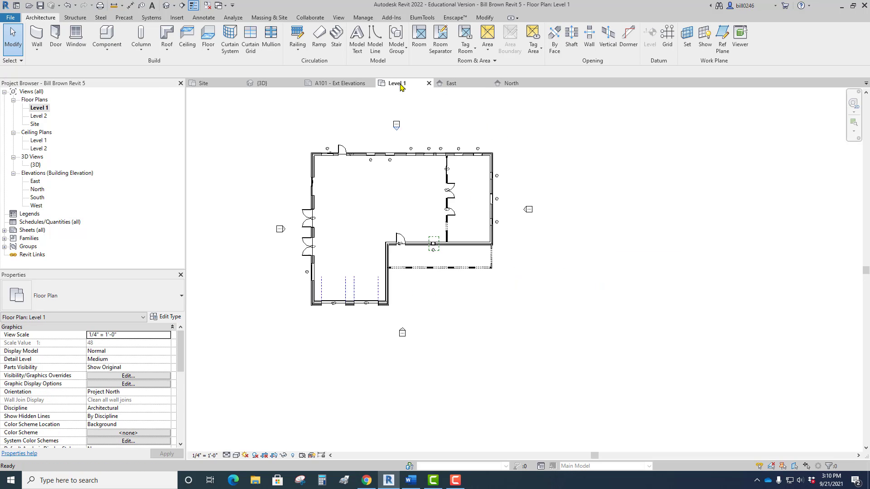
pyautogui.scroll(-2, 425, 244)
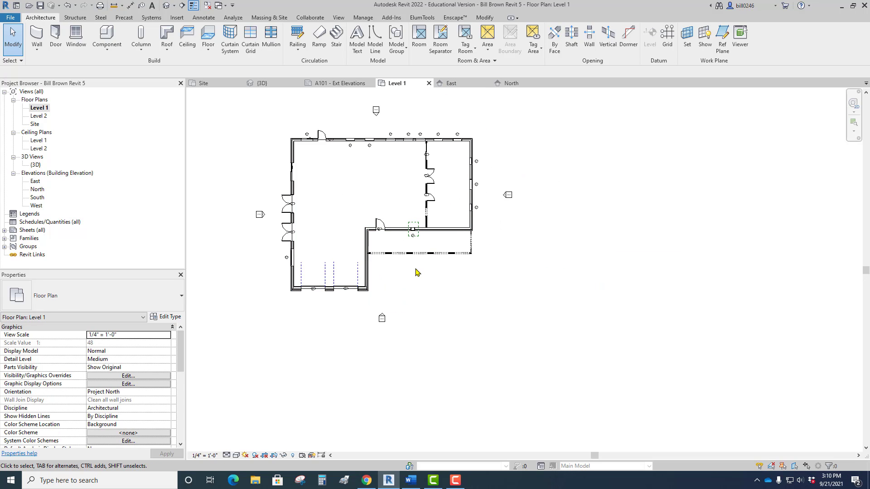
pyautogui.moveTo(427, 290); pyautogui.dragTo(456, 321, button='middle')
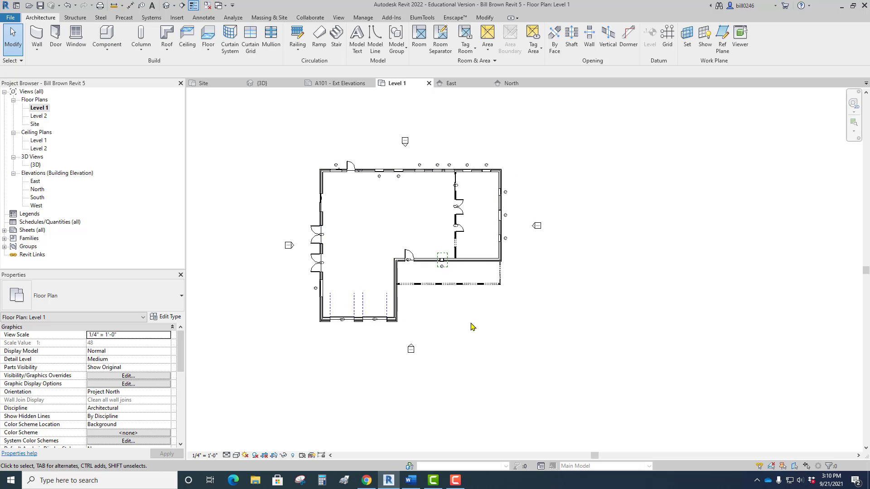
pyautogui.click(358, 84)
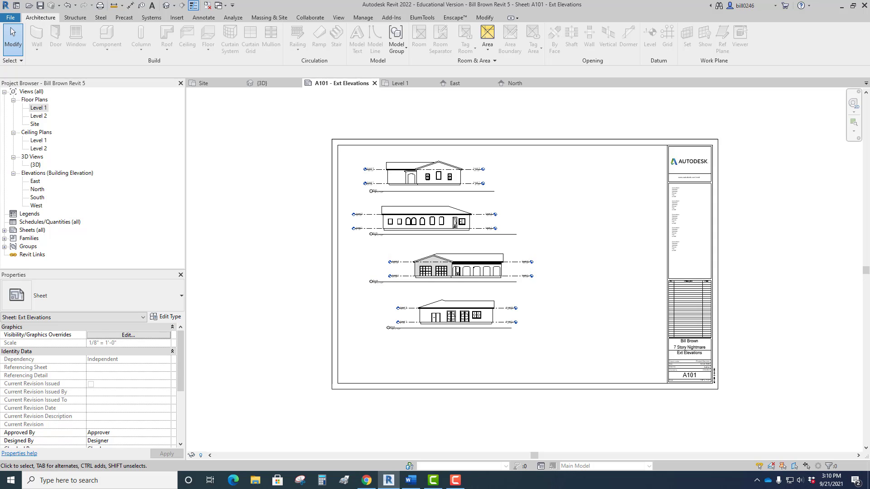
# Switch to the 2022RevitBook document in Word and read the instructions for making the Level 1 floor plan sheet.
pyautogui.moveTo(0, 39); pyautogui.dragTo(523, 11)
pyautogui.scroll(-20, 557, 246)
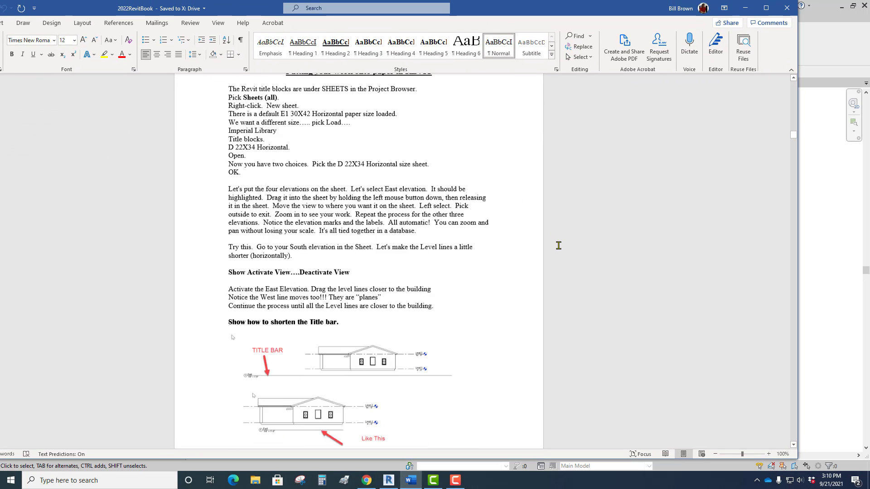
pyautogui.scroll(-20, 557, 246)
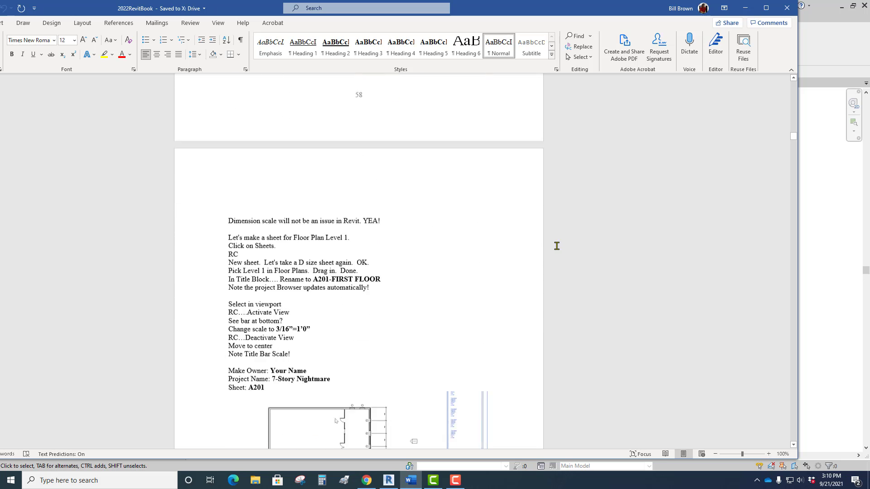
# Read the Sheet Naming Convention list in the Word document for the exterior elevations series, and return to Revit.
pyautogui.scroll(-3, 557, 246)
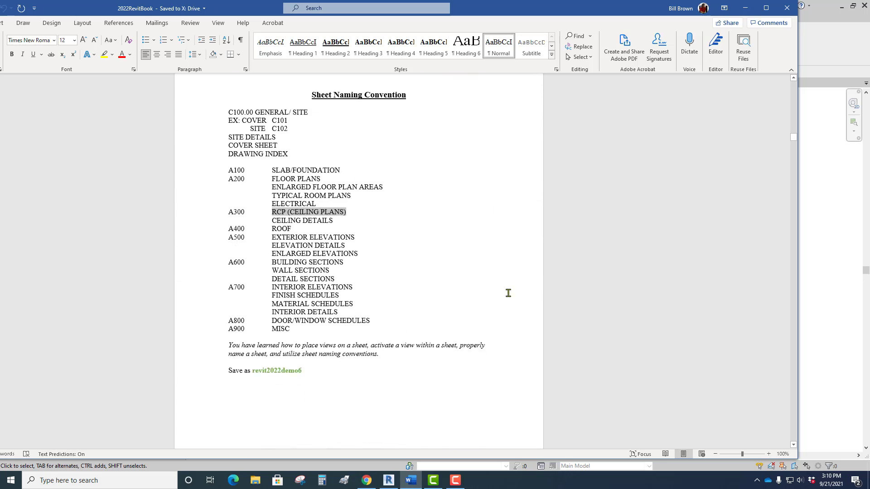
pyautogui.click(483, 300)
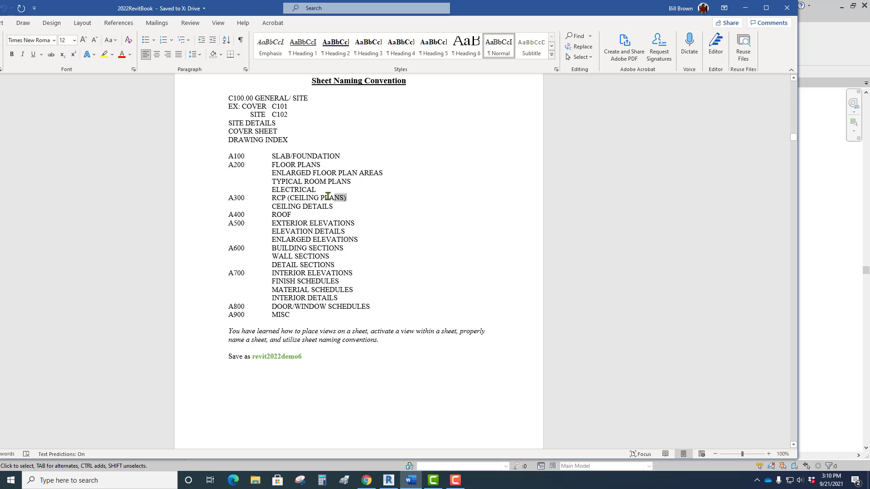
pyautogui.moveTo(292, 215); pyautogui.dragTo(251, 216)
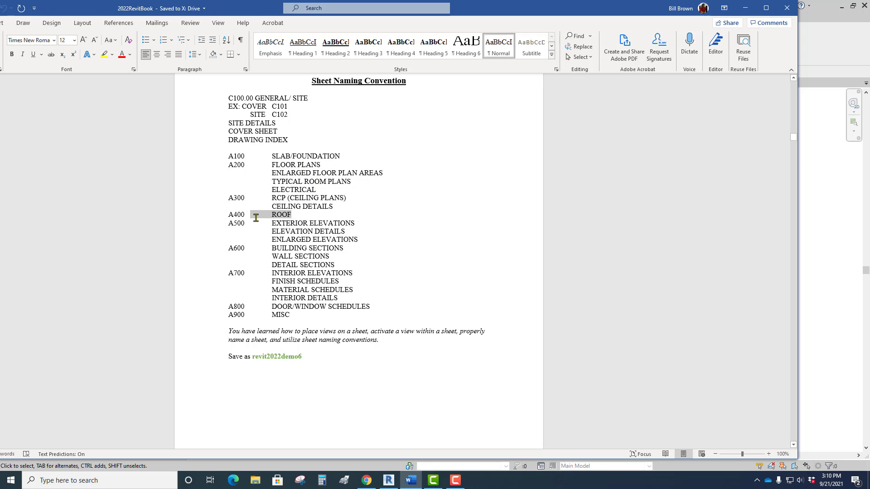
pyautogui.moveTo(357, 224); pyautogui.dragTo(215, 223)
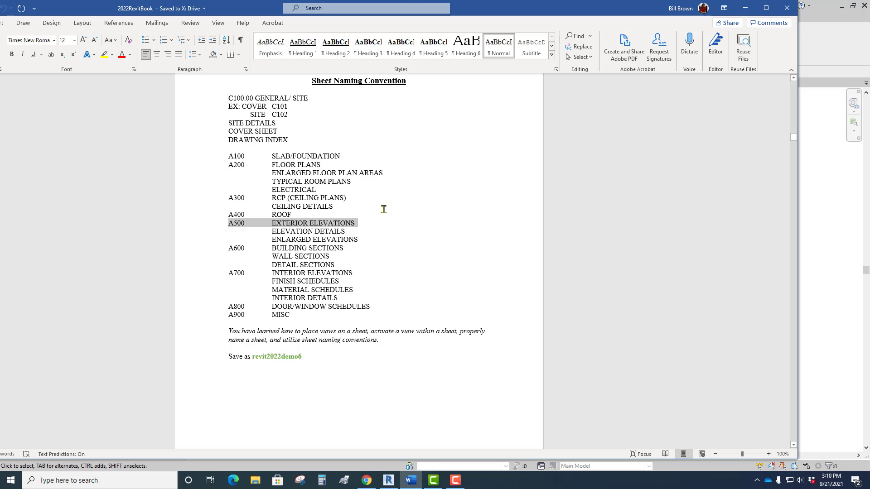
pyautogui.moveTo(497, 11); pyautogui.dragTo(0, 43)
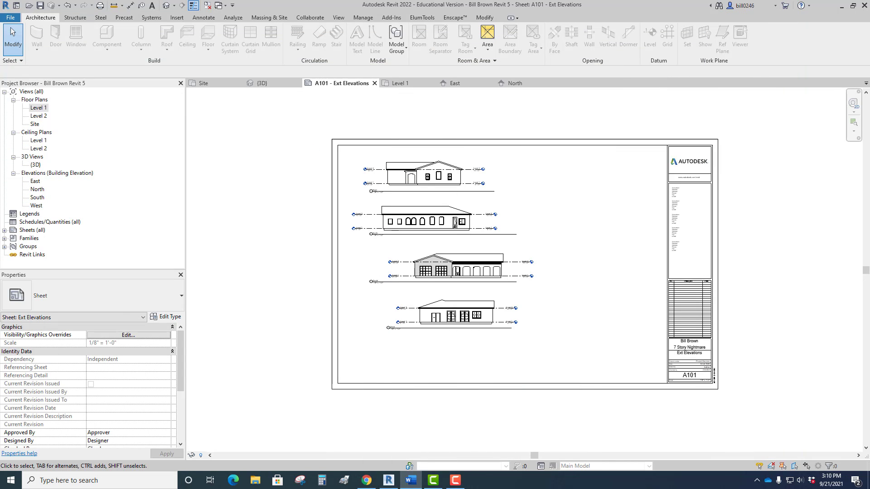
# Change the sheet number in the Ext Elevations title block to A501.
pyautogui.scroll(5, 712, 404)
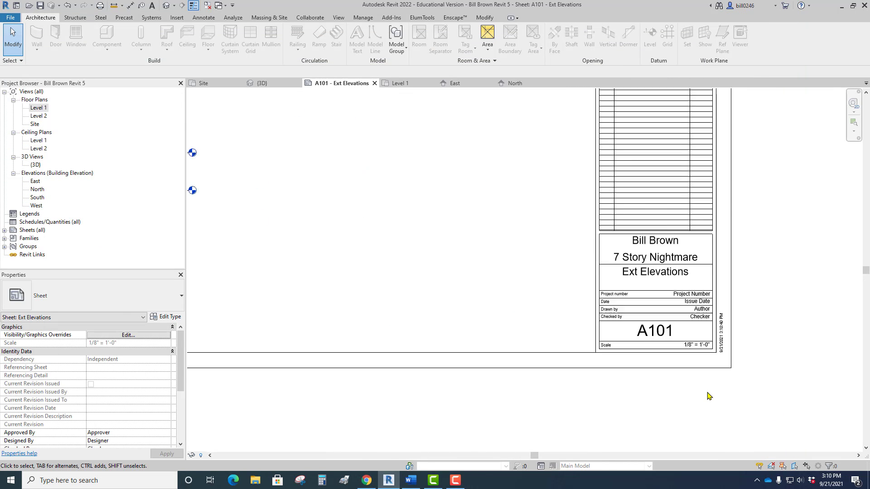
pyautogui.click(556, 338)
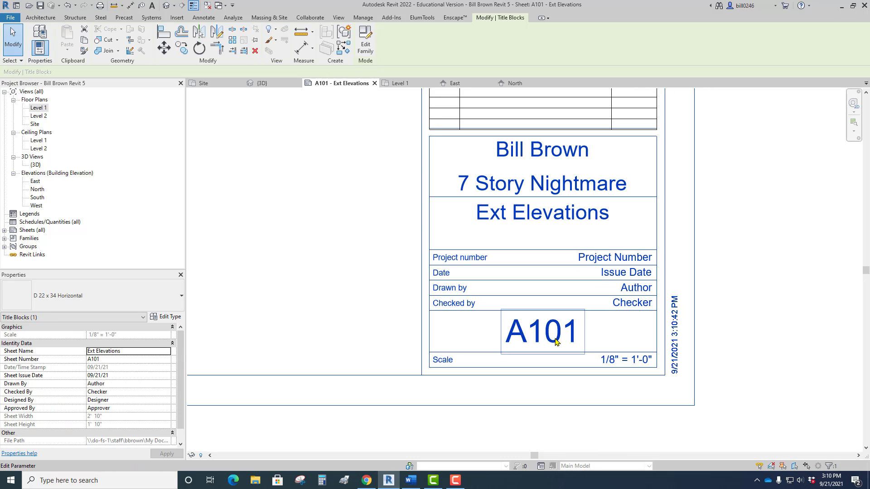
pyautogui.click(560, 332)
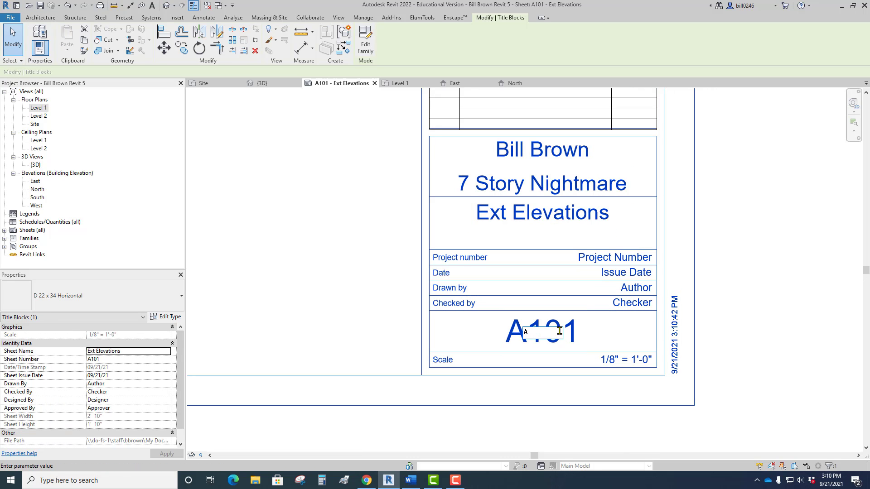
pyautogui.write('A501')
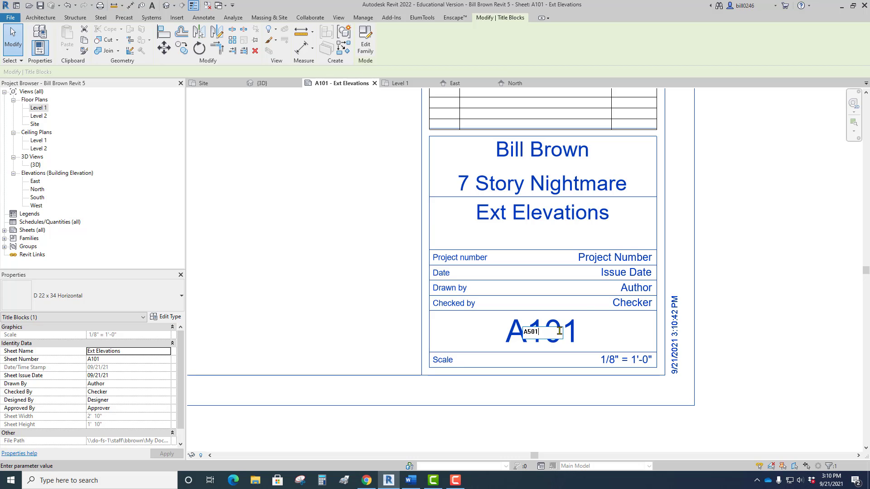
pyautogui.press('Return')
# Go to the Level 1 plan and examine the sheet reference in the elevation marker south of the house.
pyautogui.scroll(-3, 361, 295)
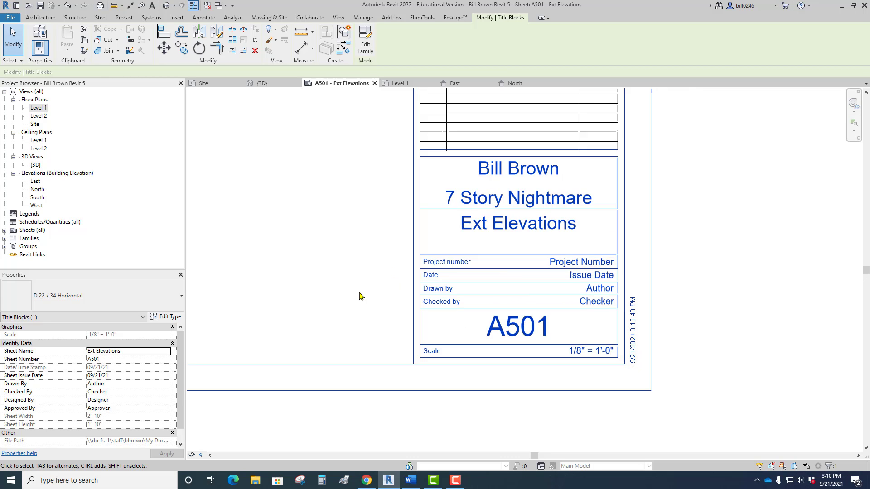
pyautogui.moveTo(361, 301); pyautogui.dragTo(604, 434, button='middle')
pyautogui.scroll(-3, 486, 342)
pyautogui.moveTo(453, 340); pyautogui.dragTo(544, 371, button='middle')
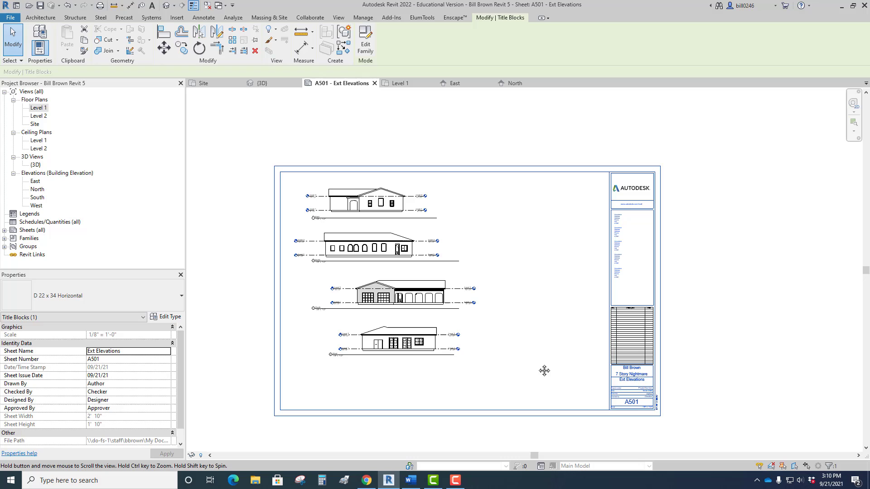
pyautogui.click(409, 84)
pyautogui.scroll(5, 407, 347)
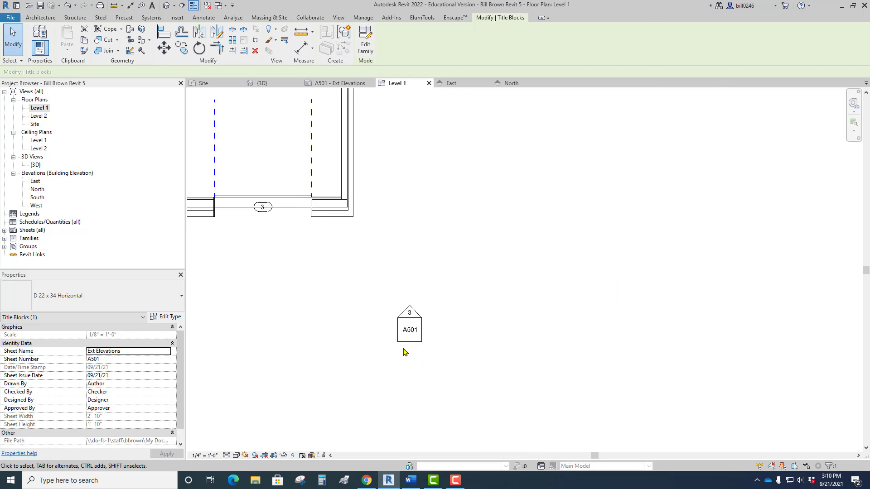
pyautogui.scroll(5, 410, 344)
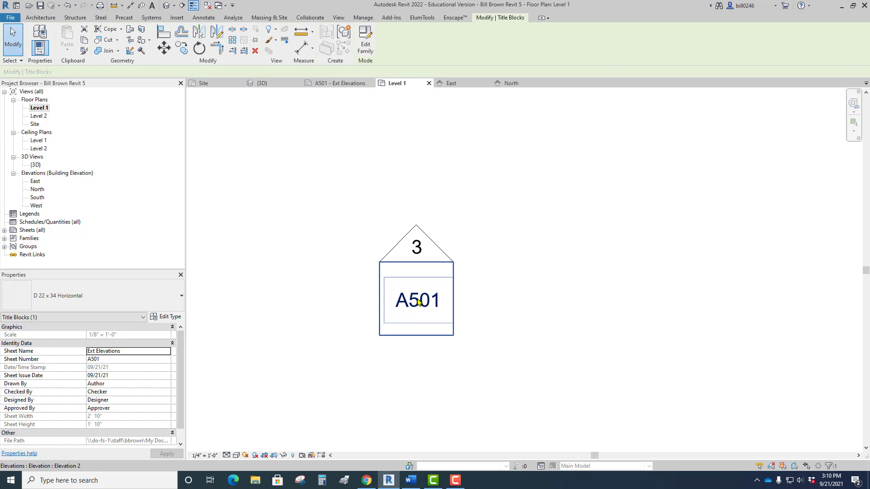
pyautogui.scroll(-5, 416, 286)
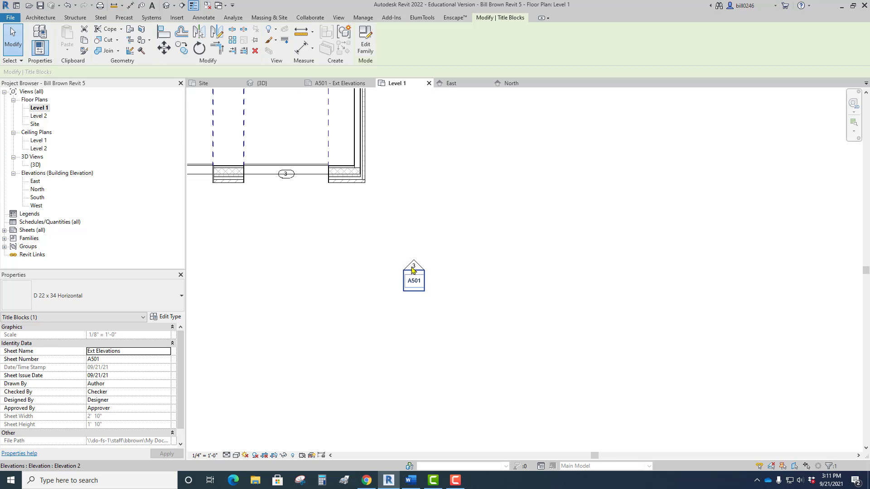
# Return to the A501 - Ext Elevations sheet and compare the South elevation's detail number with its plan marker.
pyautogui.click(330, 84)
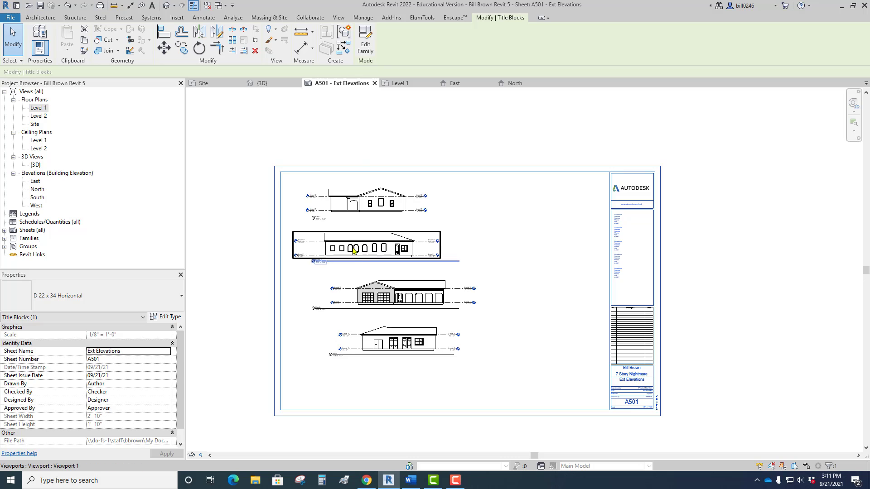
pyautogui.scroll(8, 333, 301)
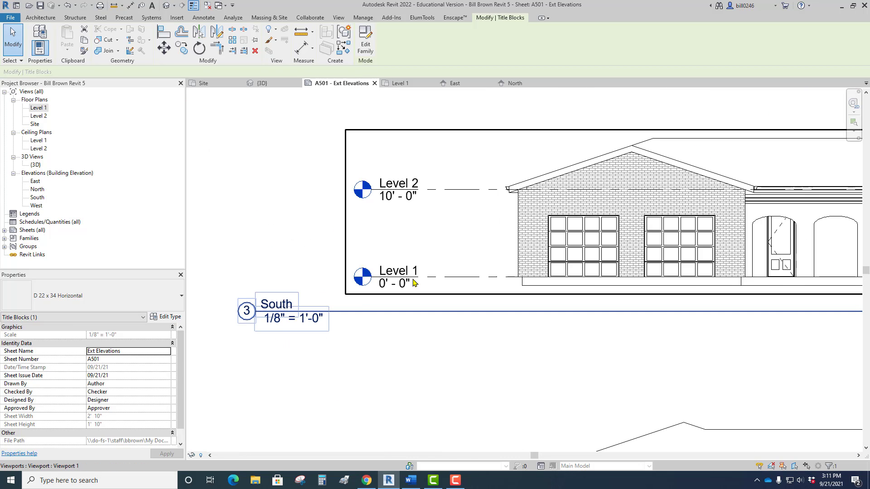
pyautogui.moveTo(508, 256); pyautogui.dragTo(426, 247, button='middle')
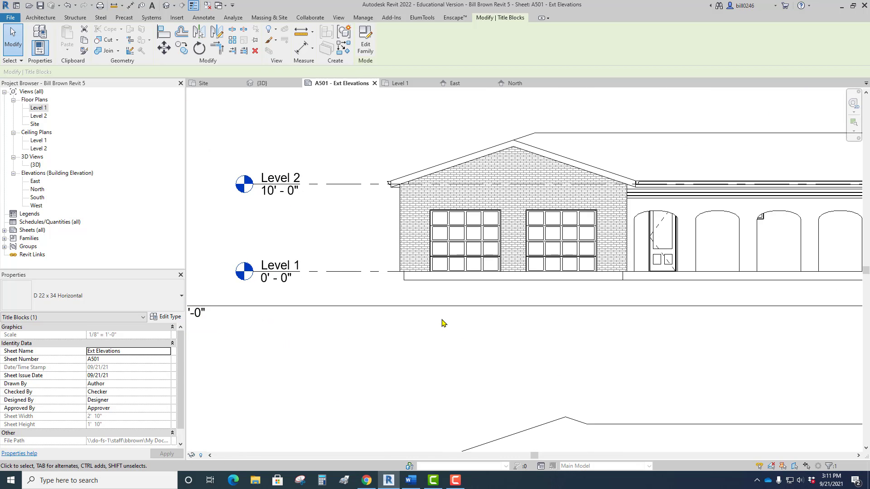
pyautogui.scroll(-4, 443, 323)
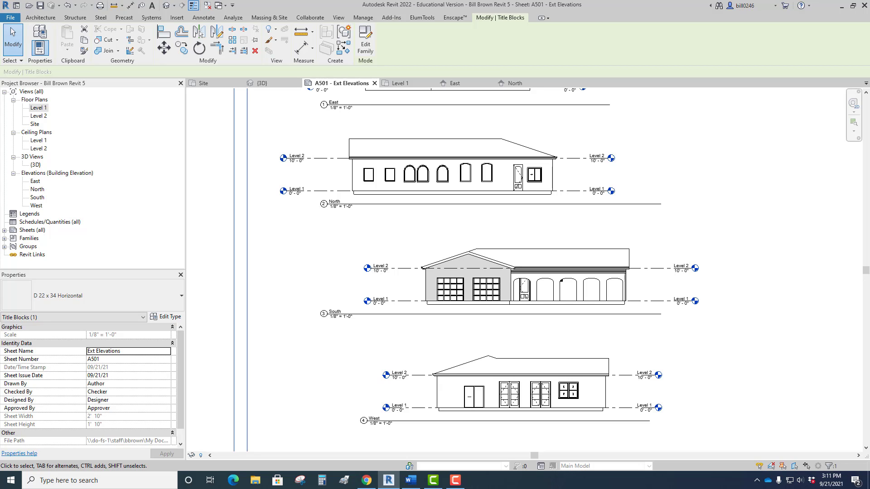
# Move the East elevation's view title so that it starts beneath the left end of the building.
pyautogui.moveTo(371, 199); pyautogui.dragTo(365, 362, button='middle')
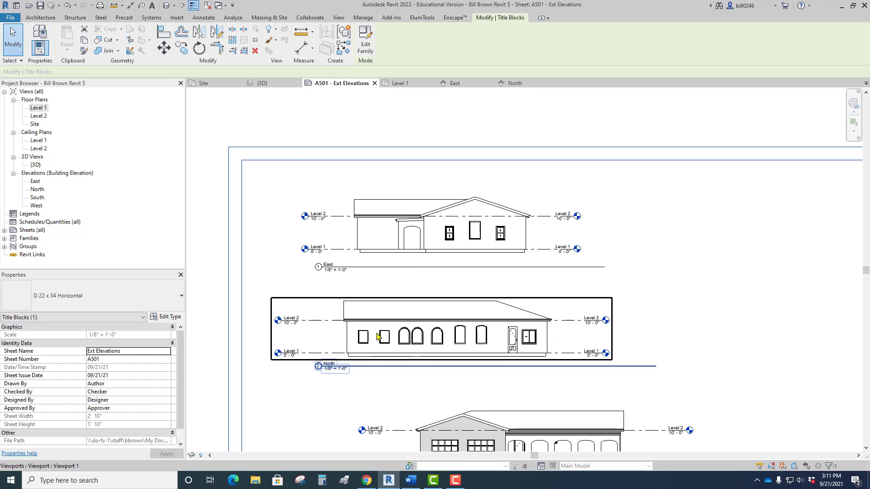
pyautogui.scroll(4, 577, 280)
pyautogui.scroll(-2, 522, 295)
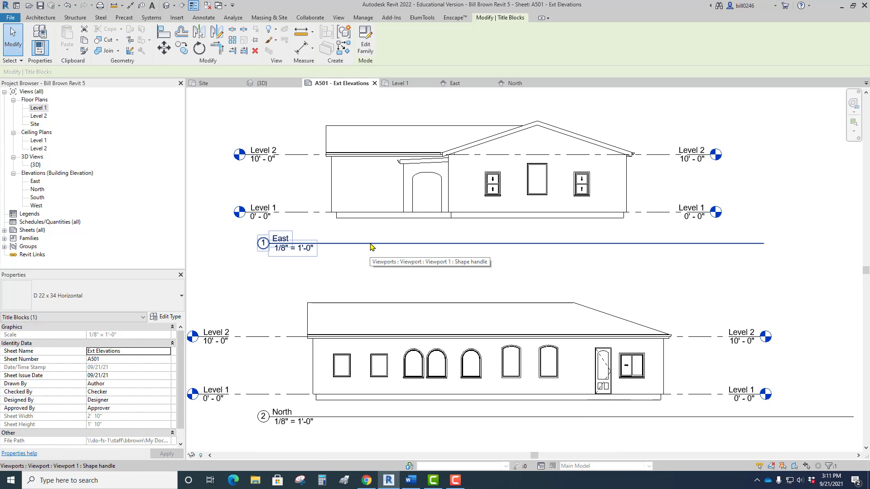
pyautogui.moveTo(370, 247); pyautogui.dragTo(341, 271)
pyautogui.moveTo(382, 276)
pyautogui.mouseDown()
pyautogui.moveTo(346, 260)
pyautogui.moveTo(417, 274)
pyautogui.moveTo(408, 268)
pyautogui.moveTo(369, 285)
pyautogui.mouseUp()
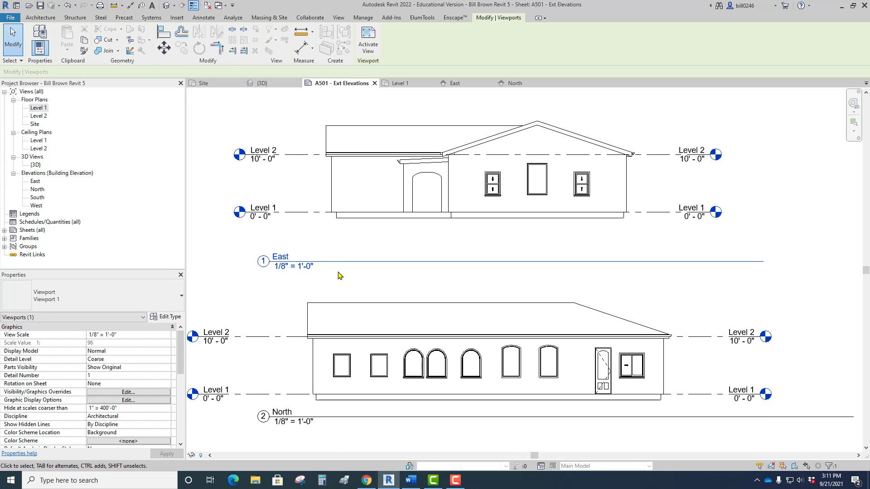
pyautogui.moveTo(343, 259); pyautogui.dragTo(405, 254)
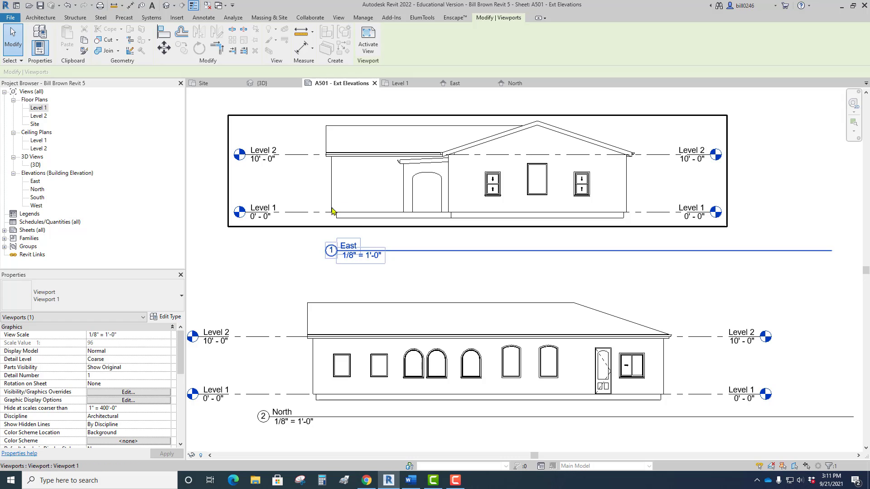
# Shorten the East elevation's title line to end beneath the right end of the building.
pyautogui.scroll(-4, 338, 242)
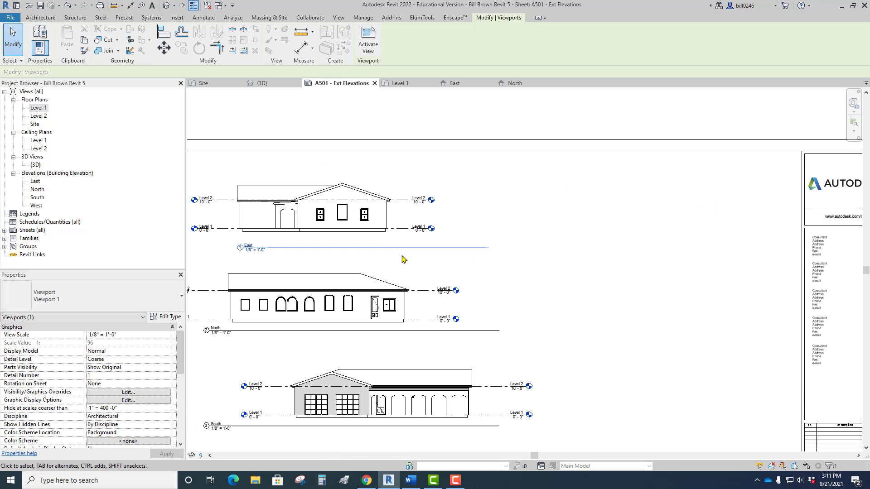
pyautogui.click(350, 209)
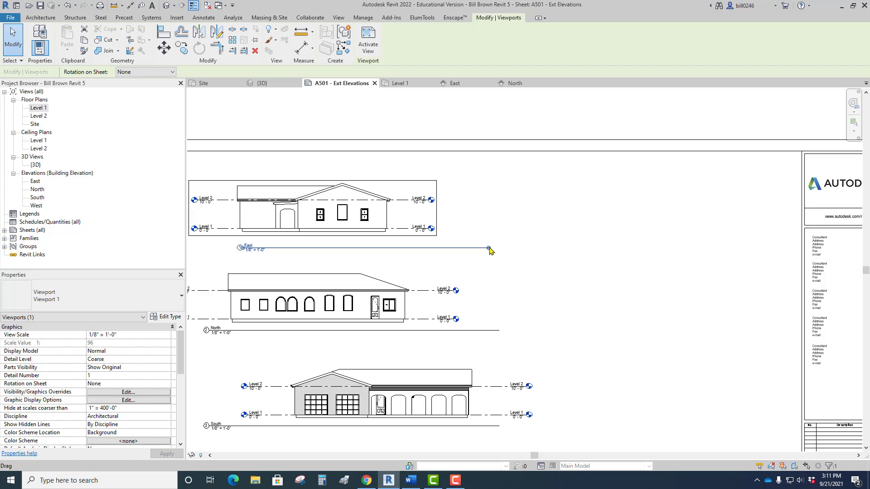
pyautogui.moveTo(489, 251); pyautogui.dragTo(386, 247)
pyautogui.click(477, 218)
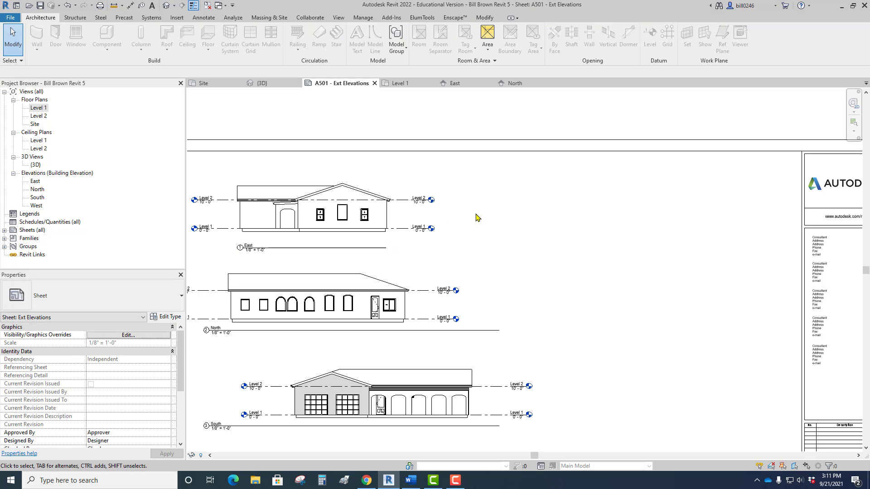
# Move the North elevation's view title beneath the building's left end and shorten its line to the building's width.
pyautogui.moveTo(420, 282); pyautogui.dragTo(510, 233, button='middle')
pyautogui.scroll(4, 363, 247)
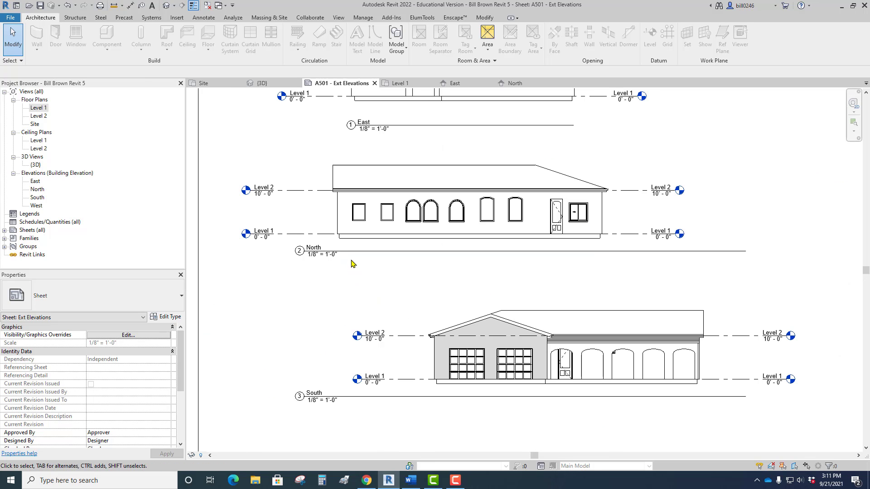
pyautogui.click(353, 255)
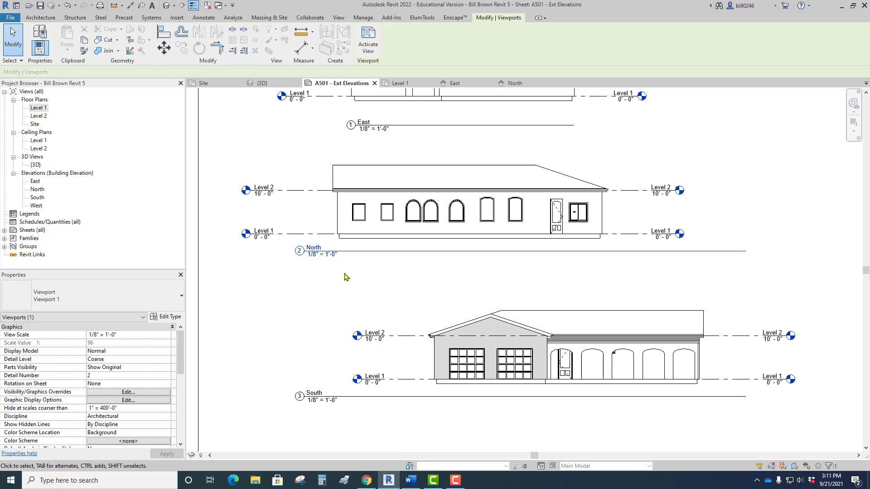
pyautogui.moveTo(355, 249); pyautogui.dragTo(396, 256)
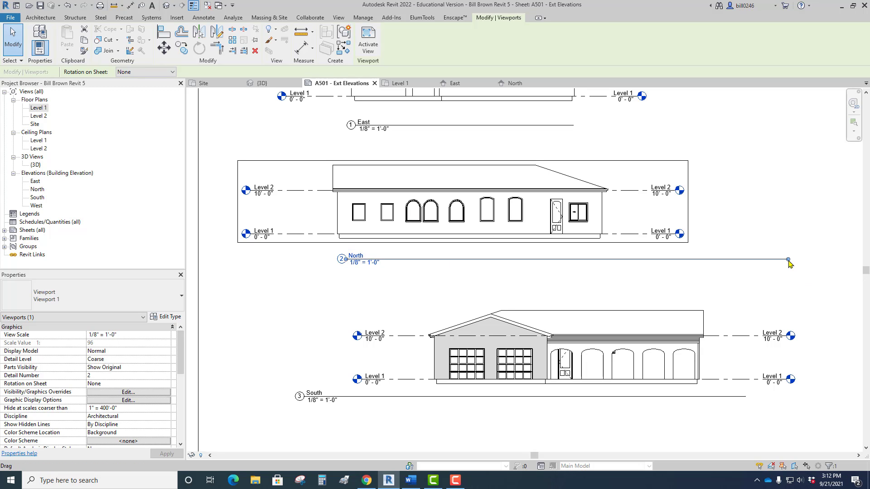
pyautogui.moveTo(788, 259); pyautogui.dragTo(605, 274)
pyautogui.click(647, 274)
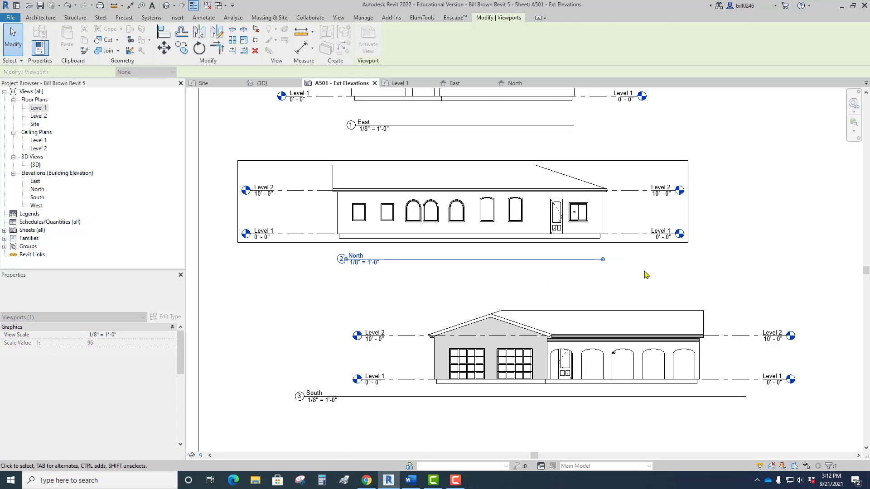
# Move the South elevation's view title beneath the garage's left end and shorten its line to the building's width.
pyautogui.scroll(-1, 645, 277)
pyautogui.scroll(-2, 646, 284)
pyautogui.moveTo(630, 318); pyautogui.dragTo(599, 255, button='middle')
pyautogui.scroll(3, 433, 334)
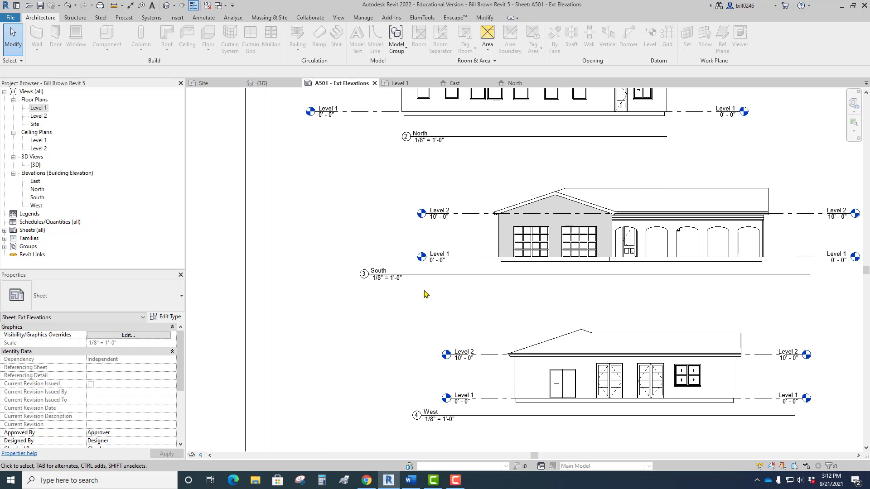
pyautogui.moveTo(420, 280); pyautogui.dragTo(562, 288)
pyautogui.moveTo(602, 302); pyautogui.dragTo(292, 361, button='middle')
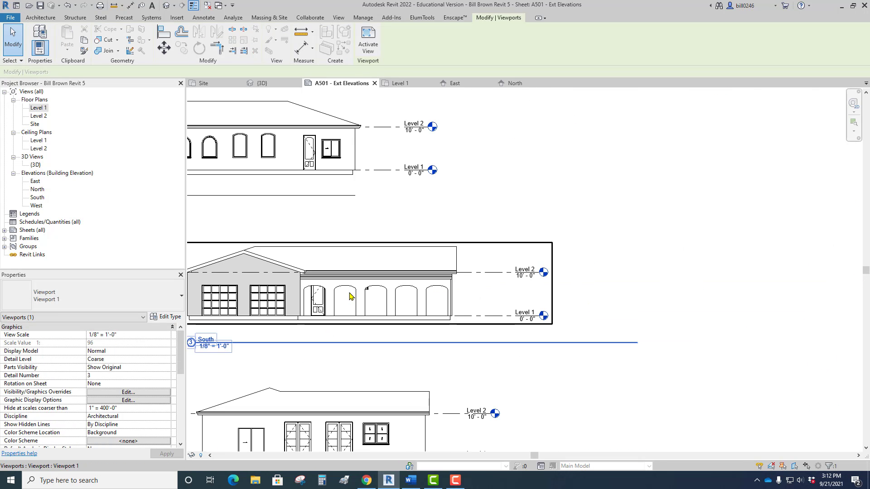
pyautogui.moveTo(637, 343); pyautogui.dragTo(453, 345)
pyautogui.scroll(-3, 567, 267)
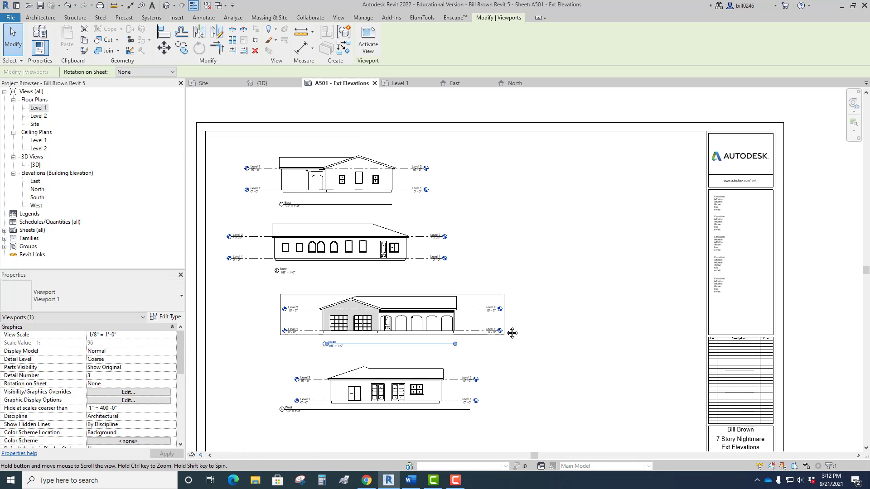
pyautogui.click(472, 380)
# Move the West elevation's view title beneath the building's left end and shorten its line to the building's width.
pyautogui.scroll(2, 362, 390)
pyautogui.moveTo(371, 362); pyautogui.dragTo(446, 378)
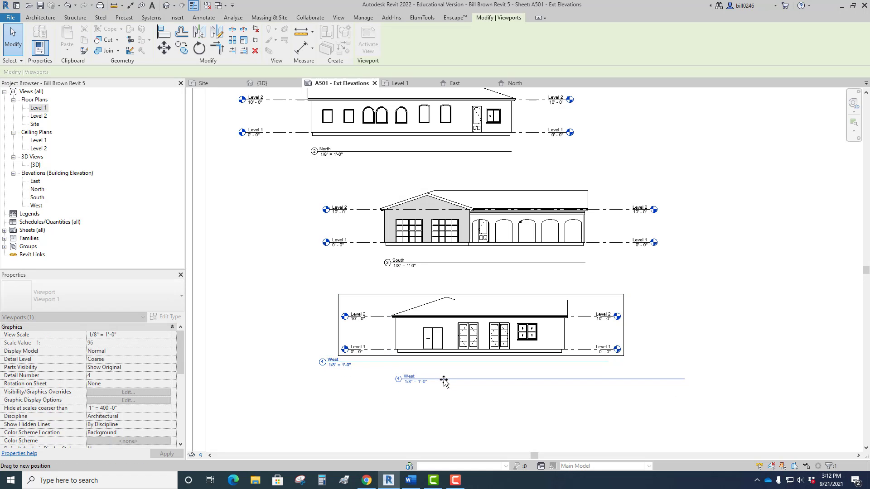
pyautogui.click(690, 384)
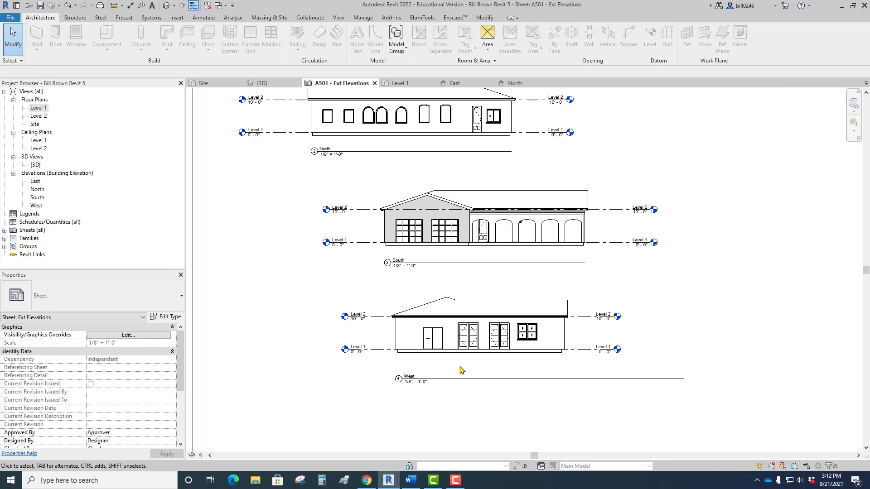
pyautogui.click(464, 352)
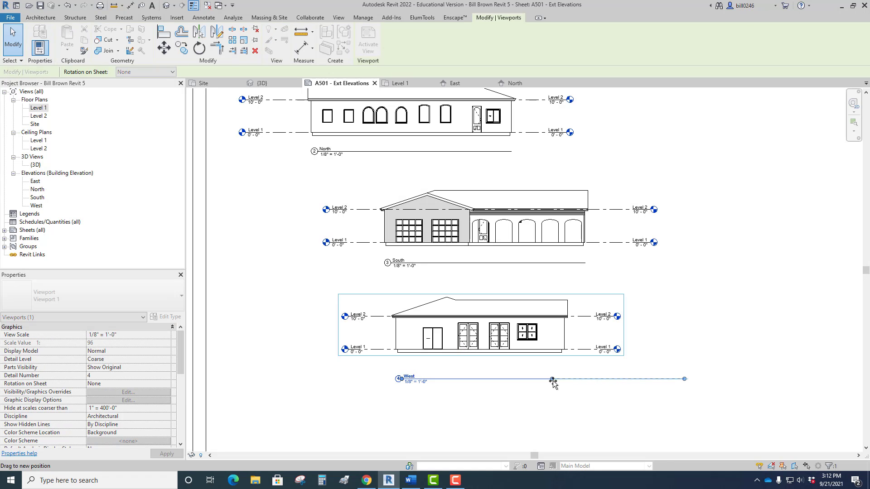
pyautogui.moveTo(553, 381); pyautogui.dragTo(567, 381)
pyautogui.click(557, 407)
# Shift the North and East elevations sideways so that they line up above the South and West elevations.
pyautogui.scroll(-2, 554, 406)
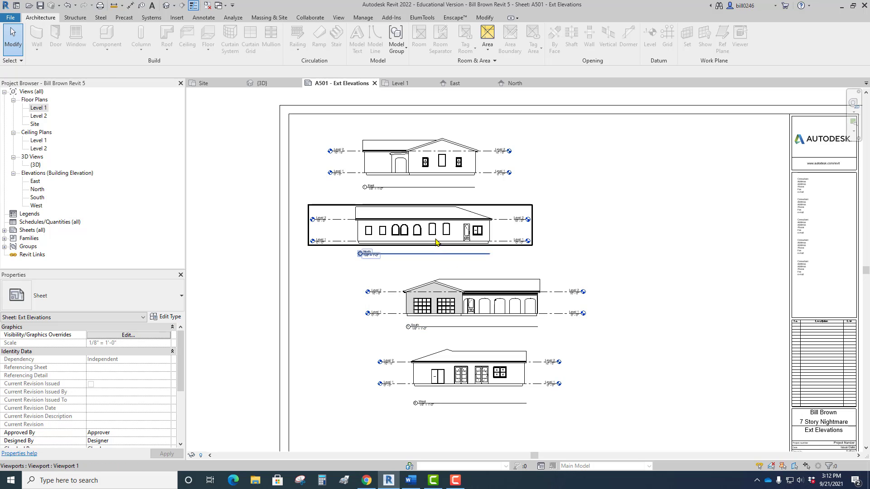
pyautogui.click(467, 245)
pyautogui.moveTo(491, 238); pyautogui.dragTo(547, 238)
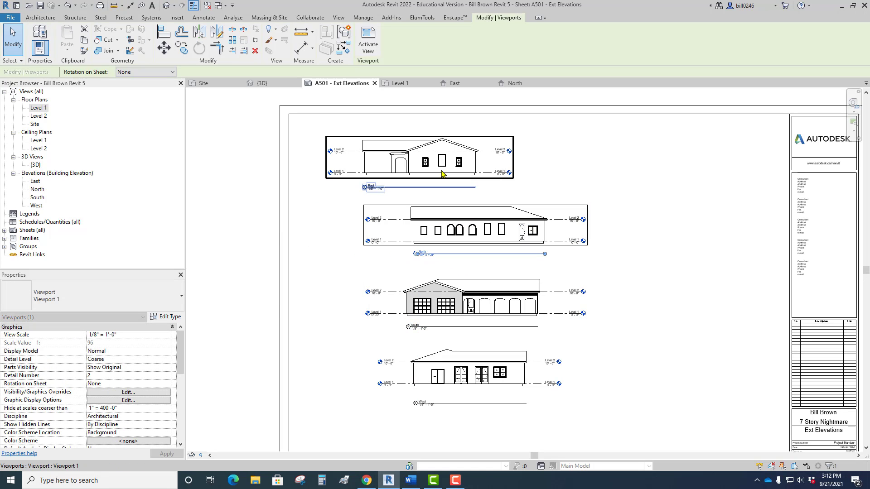
pyautogui.click(457, 175)
pyautogui.moveTo(457, 174); pyautogui.dragTo(483, 174)
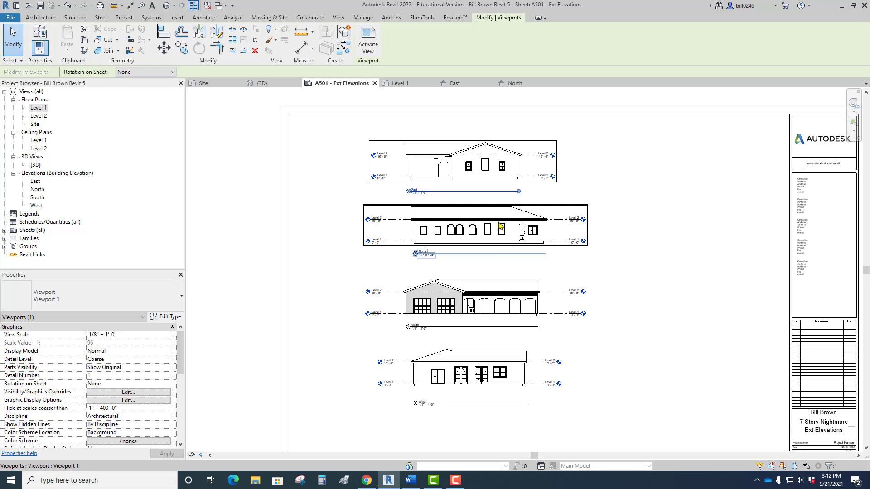
pyautogui.scroll(-2, 494, 310)
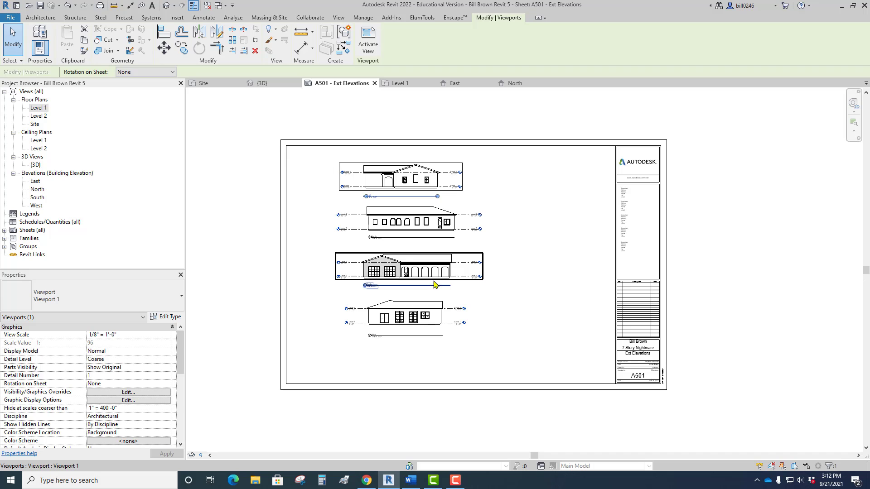
pyautogui.click(417, 316)
pyautogui.scroll(2, 416, 325)
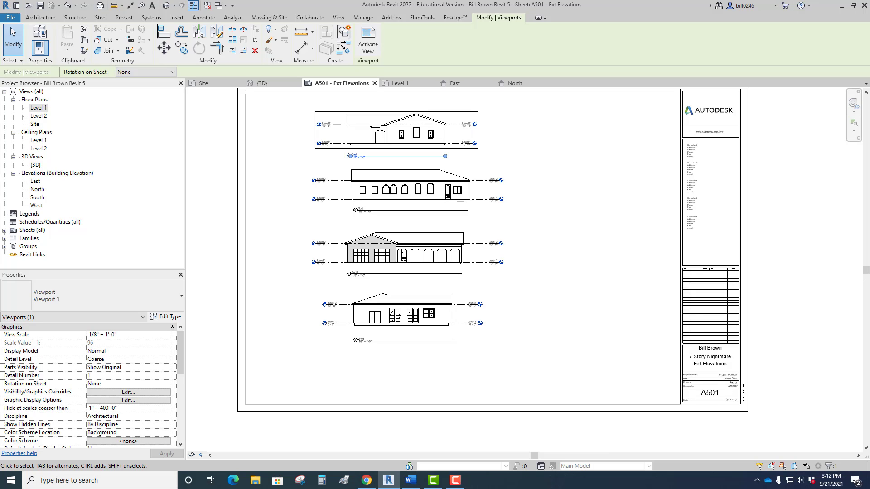
pyautogui.scroll(-3, 301, 230)
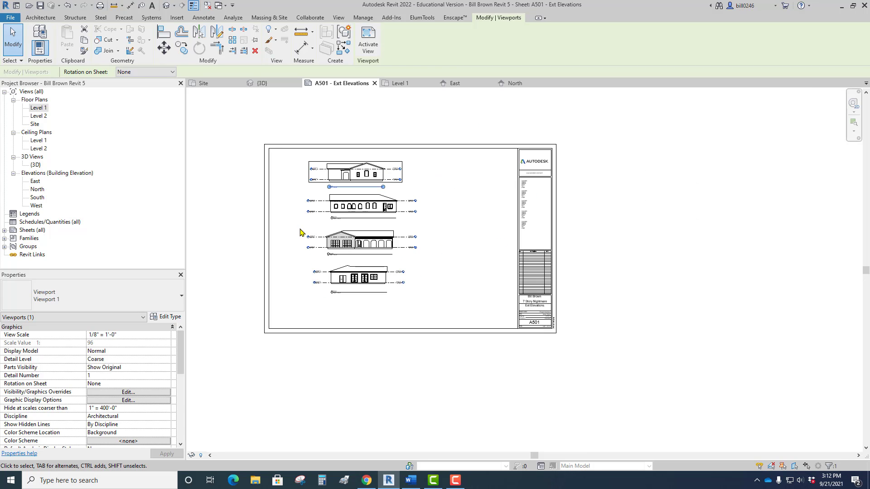
pyautogui.moveTo(325, 237); pyautogui.dragTo(366, 267, button='middle')
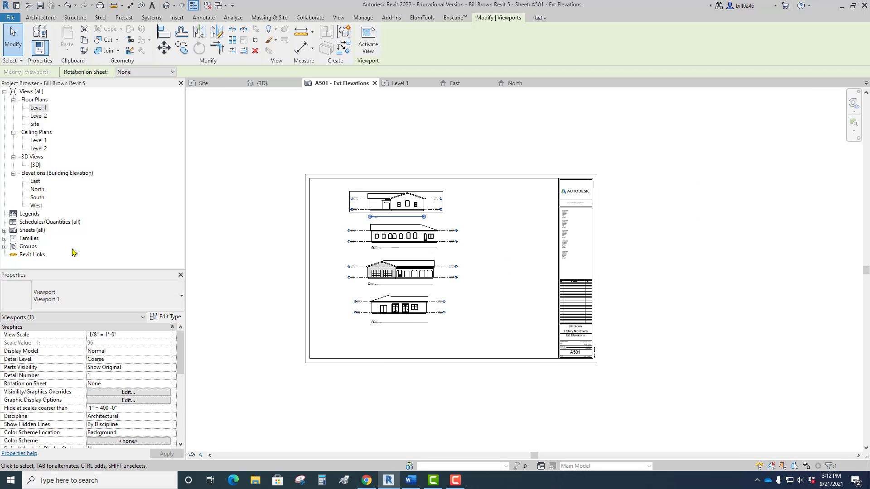
# Create a second sheet with the D 22 x 34 Horizontal title block.
pyautogui.click(4, 230)
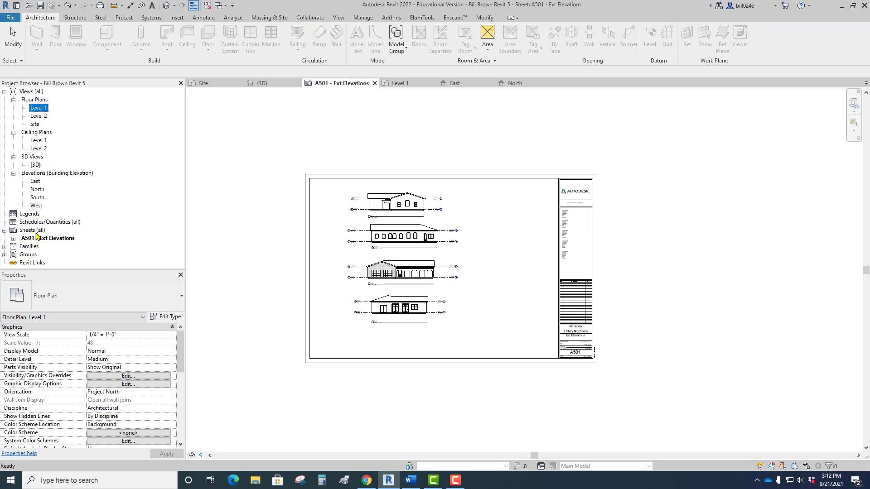
pyautogui.rightClick(36, 231)
pyautogui.click(81, 236)
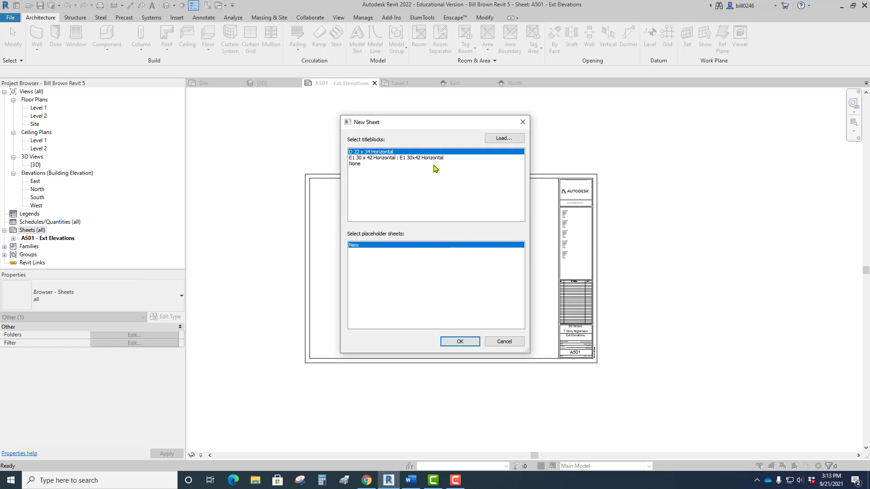
pyautogui.click(460, 341)
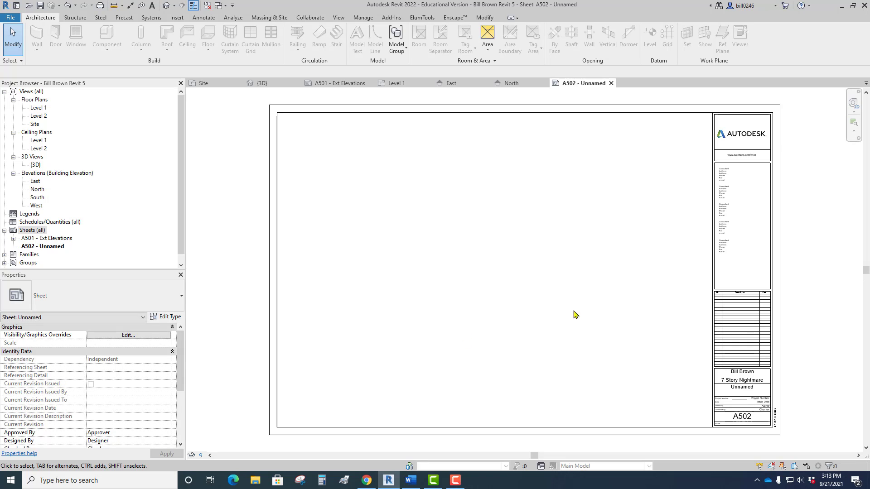
# Name the new sheet Floor Plan L1 in its title block.
pyautogui.moveTo(573, 312); pyautogui.dragTo(521, 228, button='middle')
pyautogui.scroll(5, 535, 309)
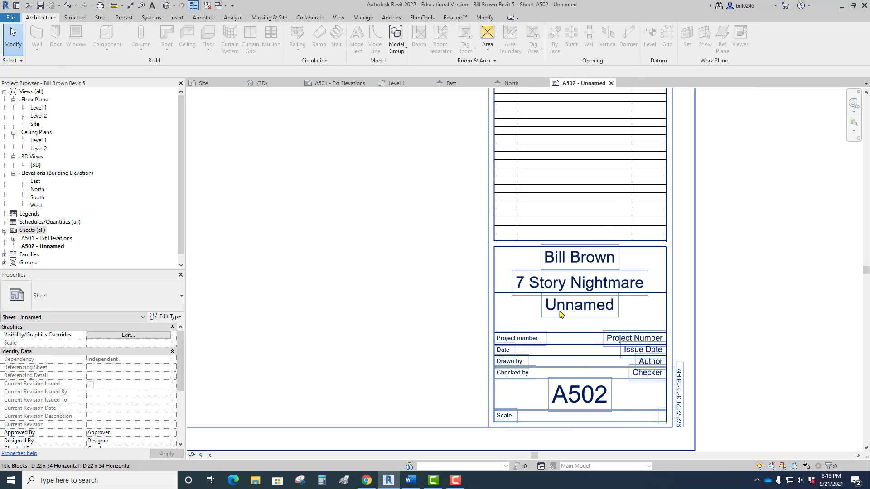
pyautogui.click(561, 313)
pyautogui.click(561, 314)
pyautogui.write('F')
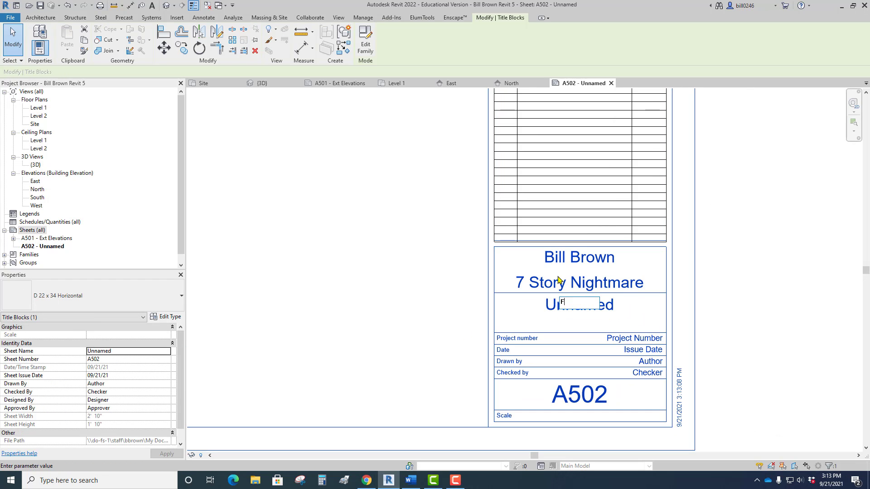
pyautogui.write('l')
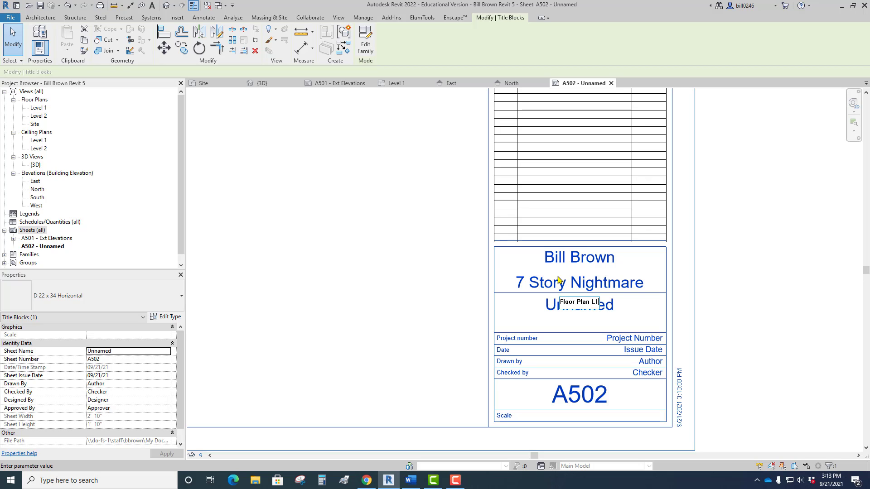
pyautogui.write('oor Plan L1')
pyautogui.press('Return')
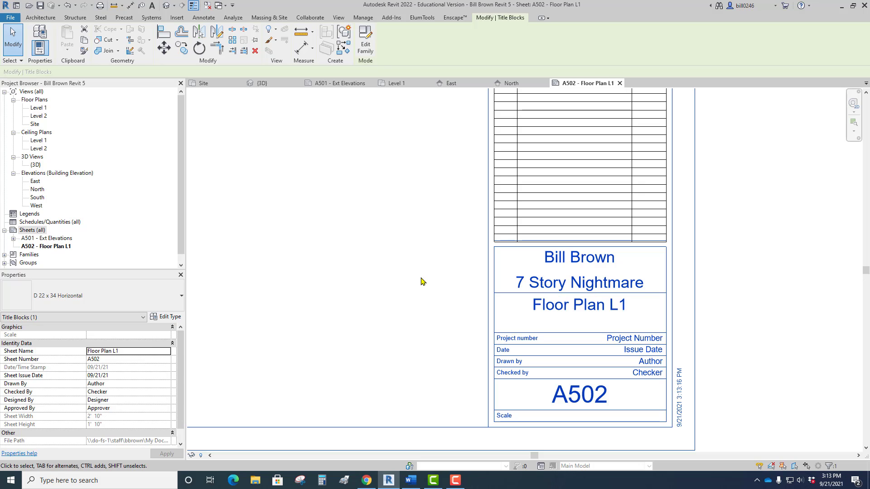
pyautogui.scroll(5, 519, 283)
pyautogui.scroll(-2, 519, 288)
pyautogui.scroll(3, 462, 295)
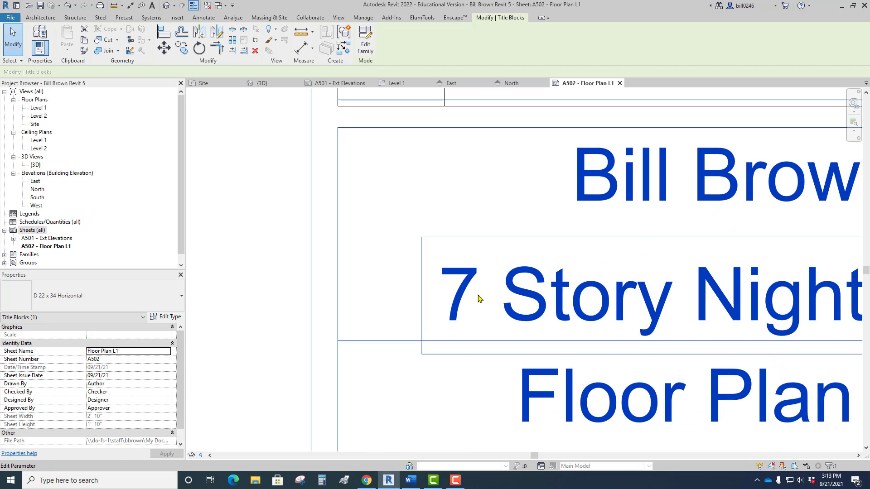
pyautogui.scroll(-4, 512, 300)
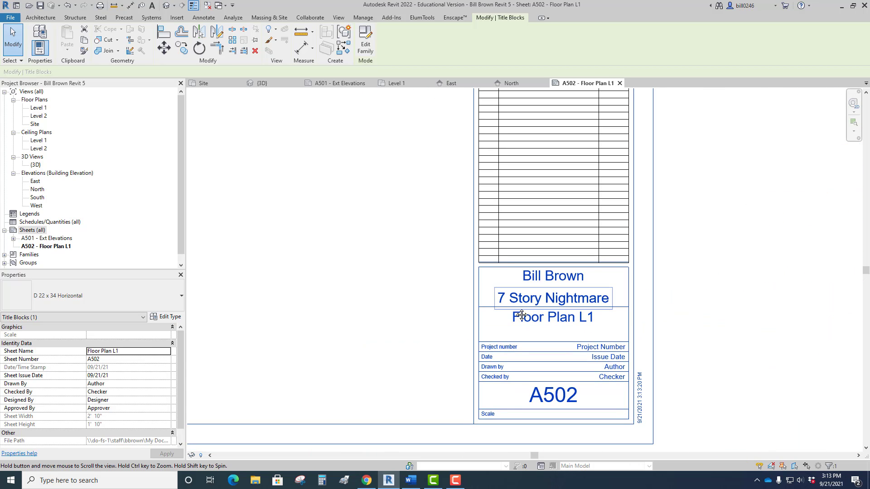
pyautogui.scroll(-5, 494, 308)
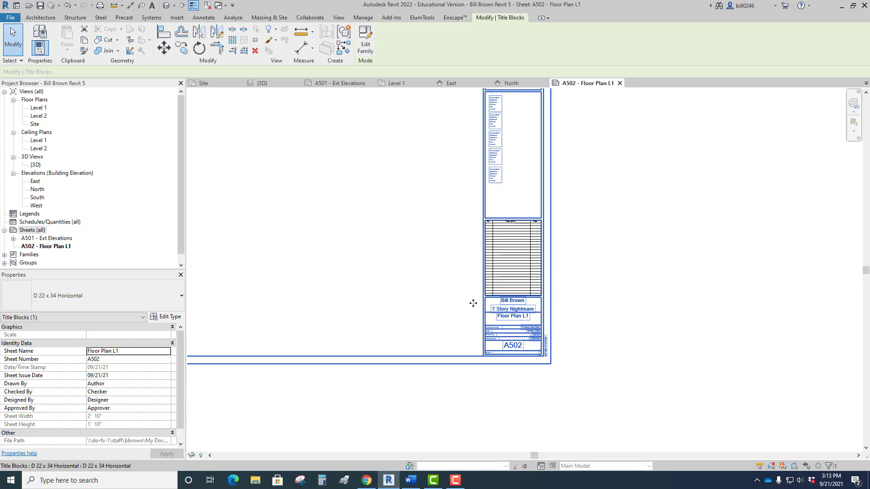
pyautogui.moveTo(472, 303); pyautogui.dragTo(393, 247, button='middle')
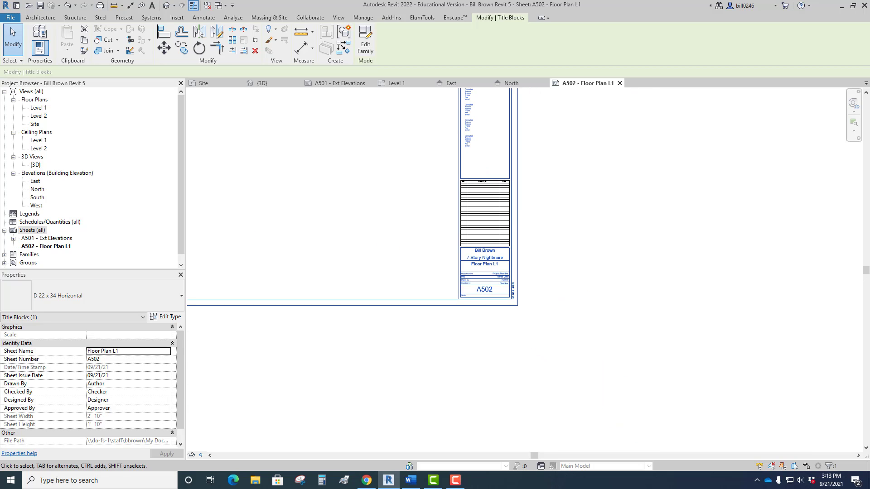
# Switch to the 2022RevitBook document in Word and look up the floor plan series in the Sheet Naming Convention list.
pyautogui.click(411, 480)
pyautogui.moveTo(290, 148); pyautogui.dragTo(250, 62)
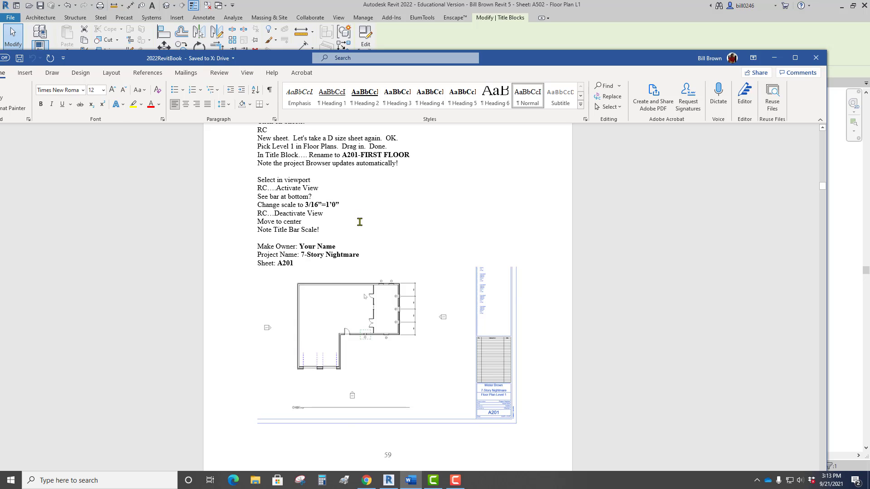
pyautogui.scroll(4, 360, 224)
pyautogui.scroll(10, 361, 227)
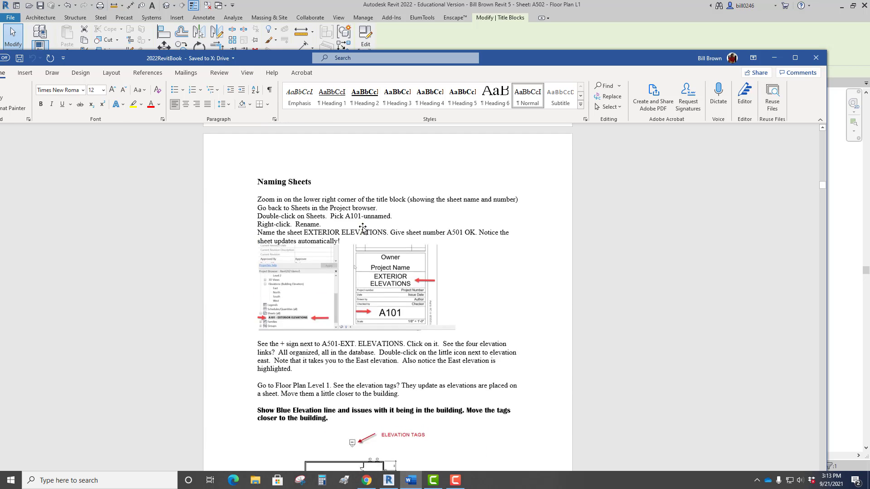
pyautogui.scroll(-6, 358, 225)
pyautogui.scroll(-10, 359, 225)
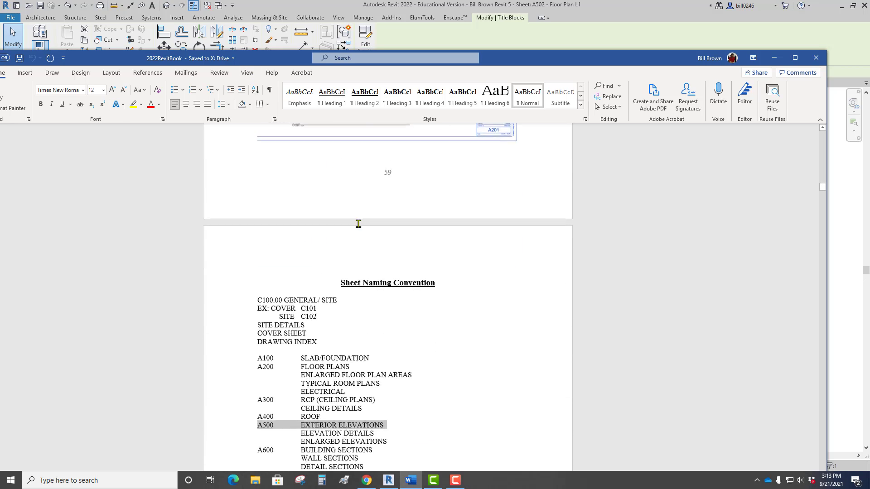
pyautogui.scroll(-2, 358, 224)
pyautogui.scroll(2, 359, 224)
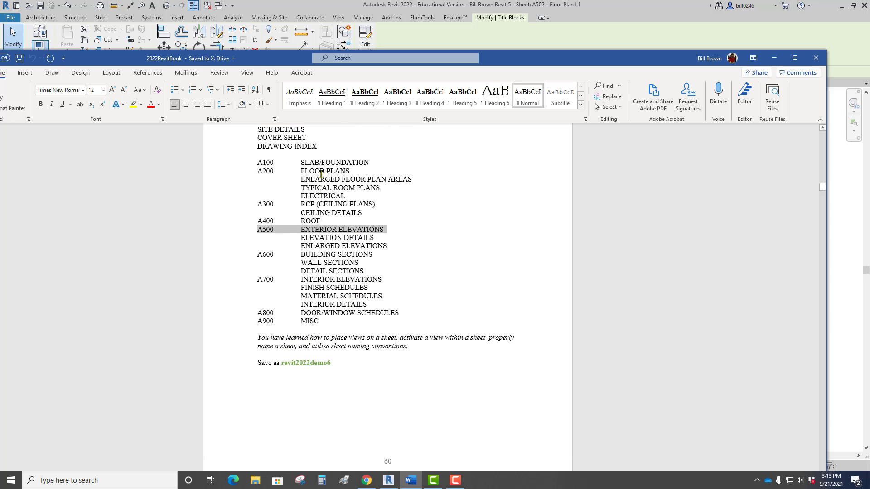
pyautogui.moveTo(355, 172); pyautogui.dragTo(248, 172)
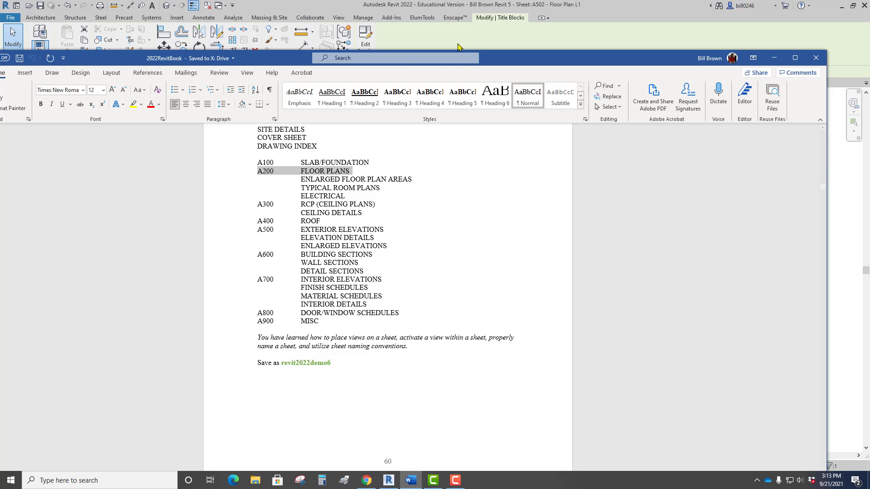
pyautogui.moveTo(520, 66); pyautogui.dragTo(0, 168)
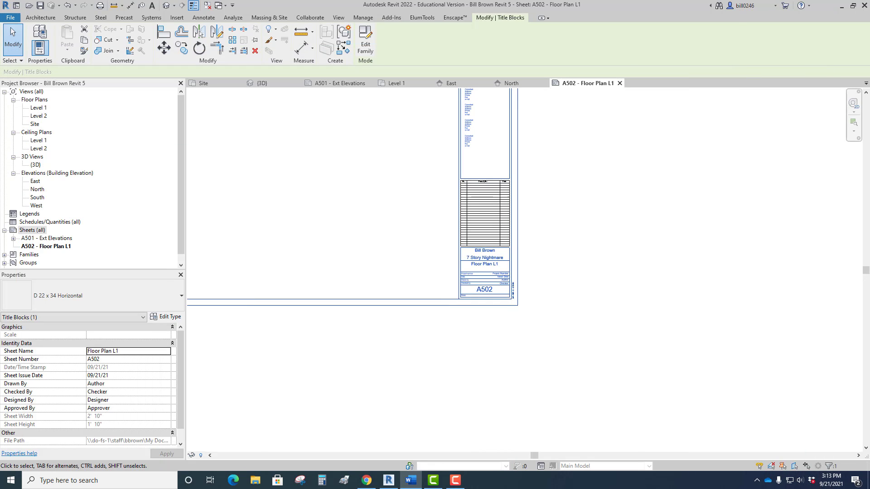
# Set the Floor Plan L1 sheet's number to A201 in its title block.
pyautogui.scroll(2, 453, 304)
pyautogui.click(511, 274)
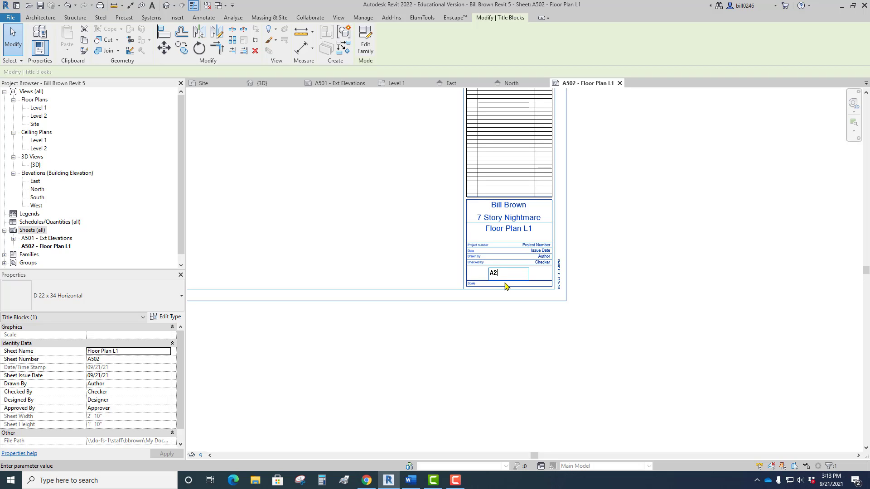
pyautogui.click(533, 337)
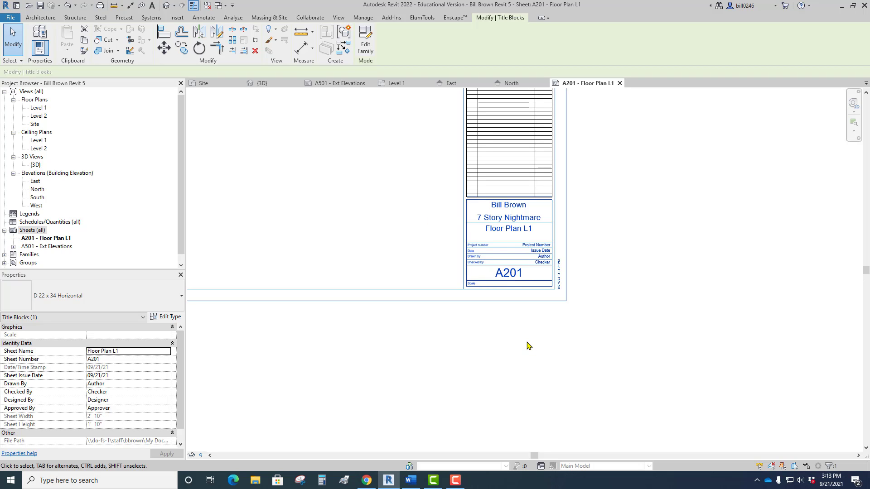
# Place the Level 1 floor plan view in the middle of the drawing area of sheet A201.
pyautogui.scroll(-3, 431, 258)
pyautogui.moveTo(430, 266); pyautogui.dragTo(460, 300, button='middle')
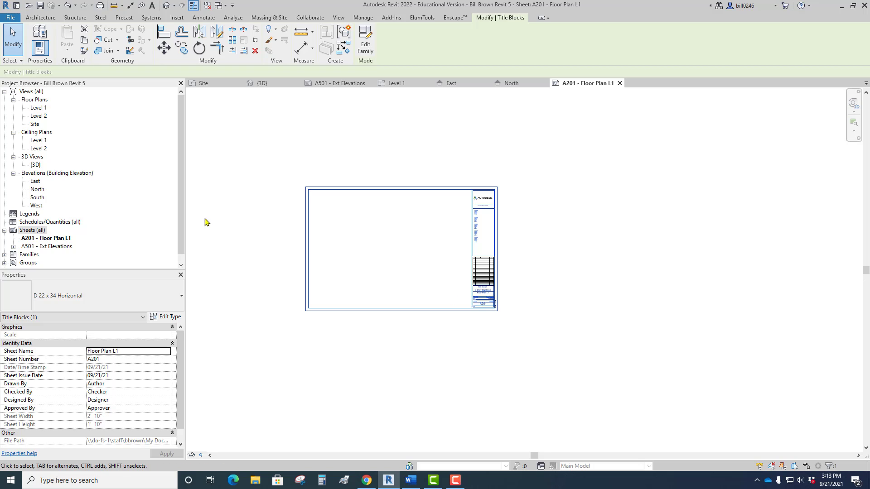
pyautogui.click(37, 108)
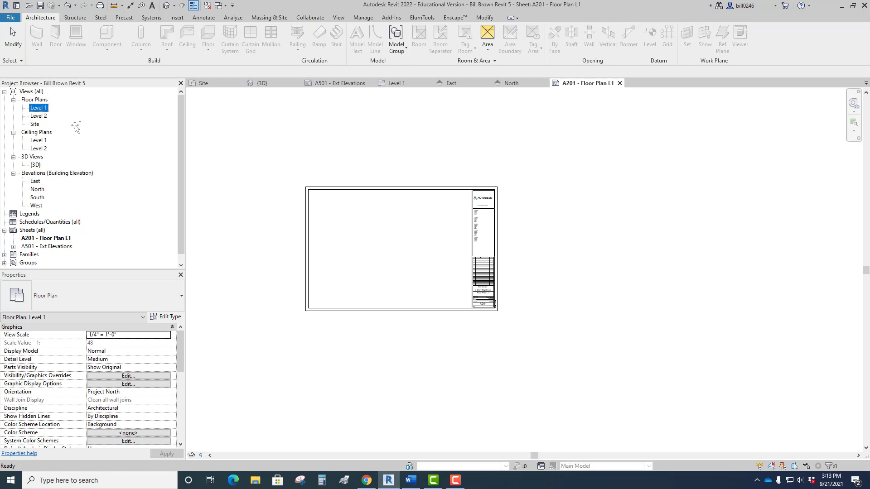
pyautogui.moveTo(274, 192); pyautogui.dragTo(319, 204)
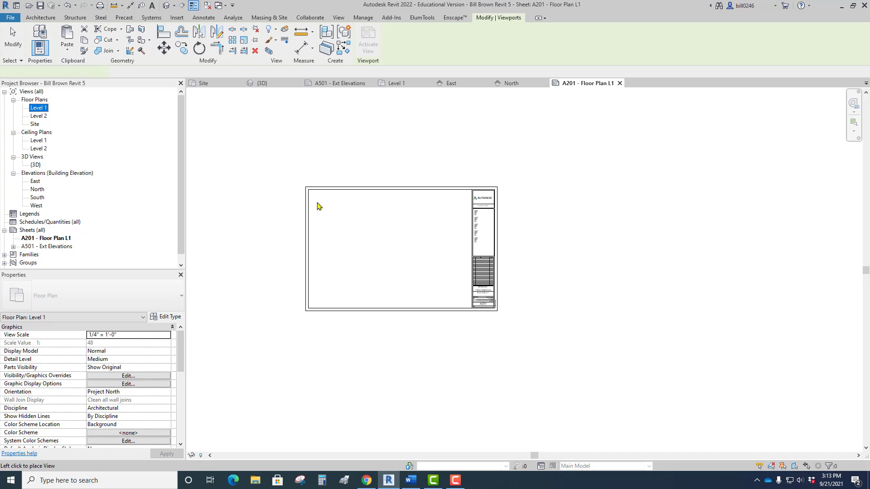
pyautogui.click(389, 250)
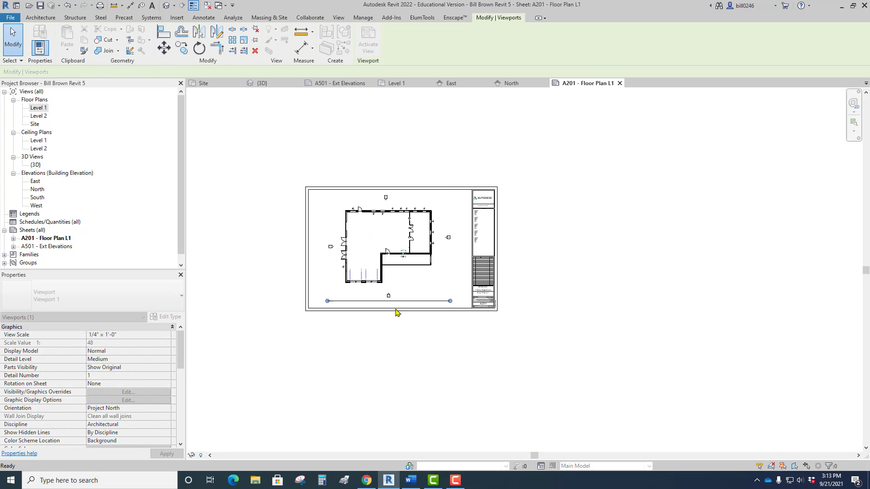
pyautogui.click(414, 365)
# Move the Level 1 floor plan's view title up so that it starts just beneath the garage's left end.
pyautogui.scroll(4, 376, 316)
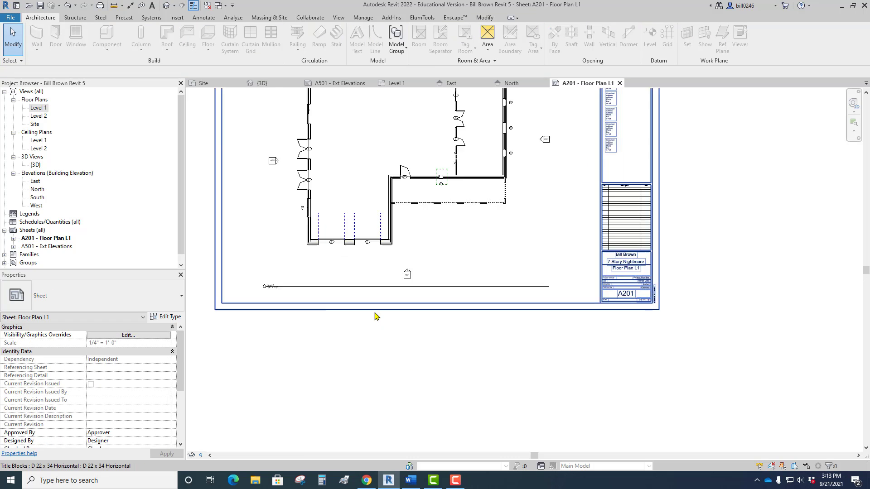
pyautogui.scroll(2, 376, 315)
pyautogui.moveTo(285, 281); pyautogui.dragTo(346, 239)
pyautogui.scroll(-4, 342, 164)
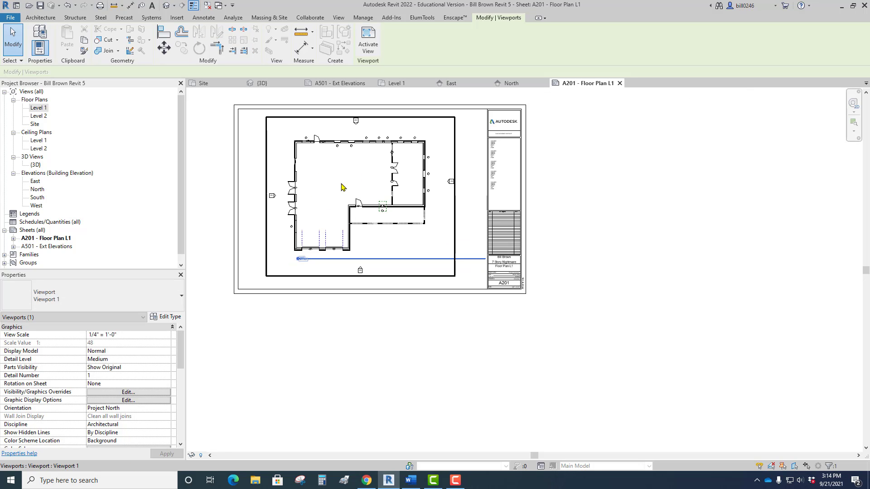
# Shorten the Level 1 view title line on sheet A201 so that it ends in line with the house's right side.
pyautogui.moveTo(486, 263); pyautogui.dragTo(424, 260)
pyautogui.click(472, 228)
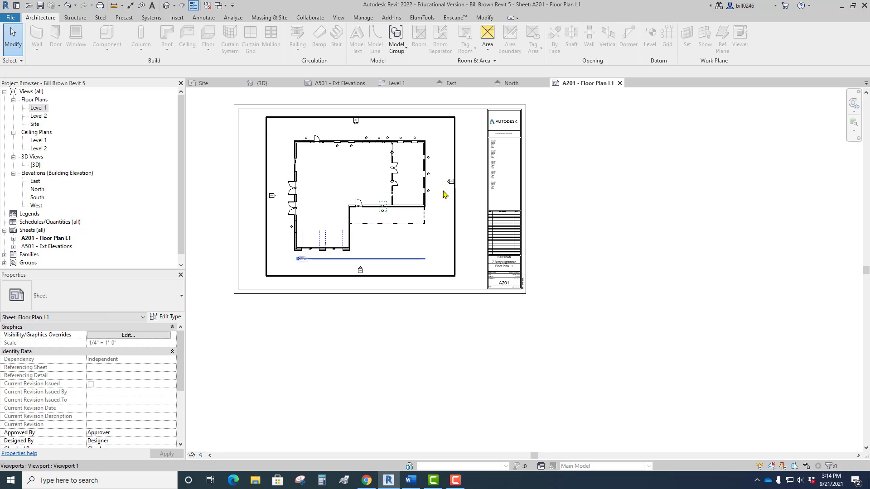
# Activate the Level 1 view on sheet A201, move the east elevation marker slightly away from the house, and deactivate the view.
pyautogui.rightClick(380, 177)
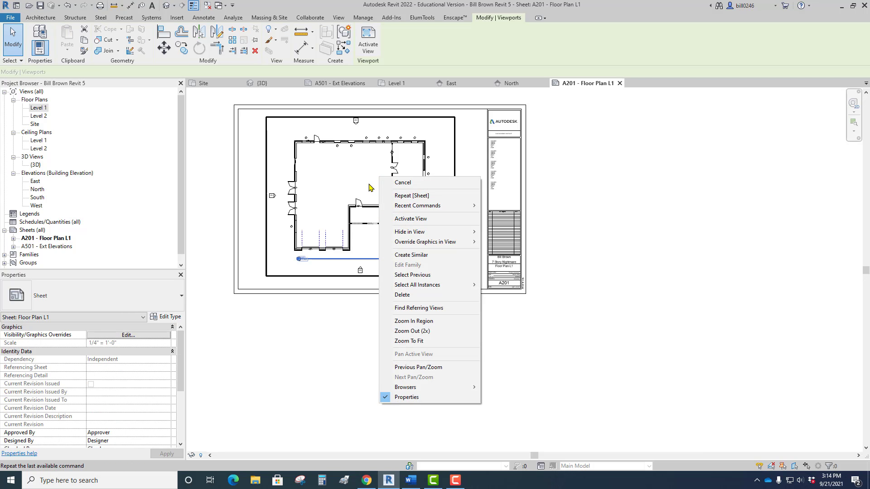
pyautogui.click(403, 218)
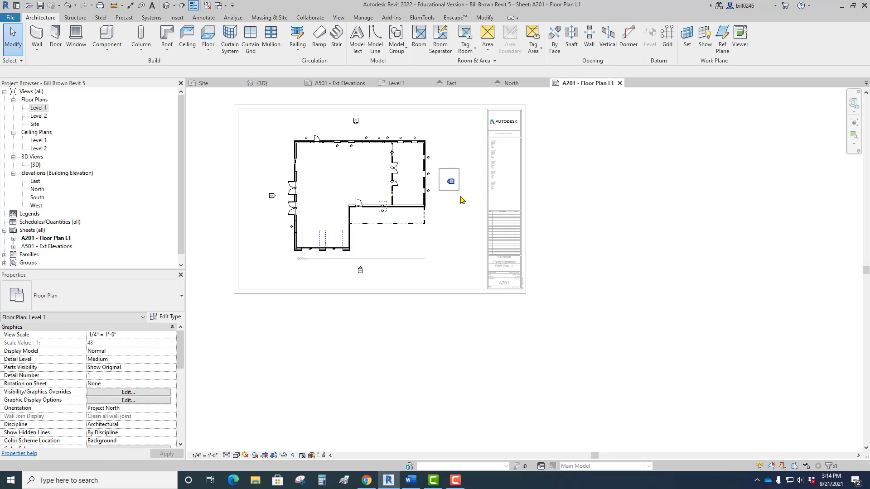
pyautogui.moveTo(460, 197); pyautogui.dragTo(553, 193)
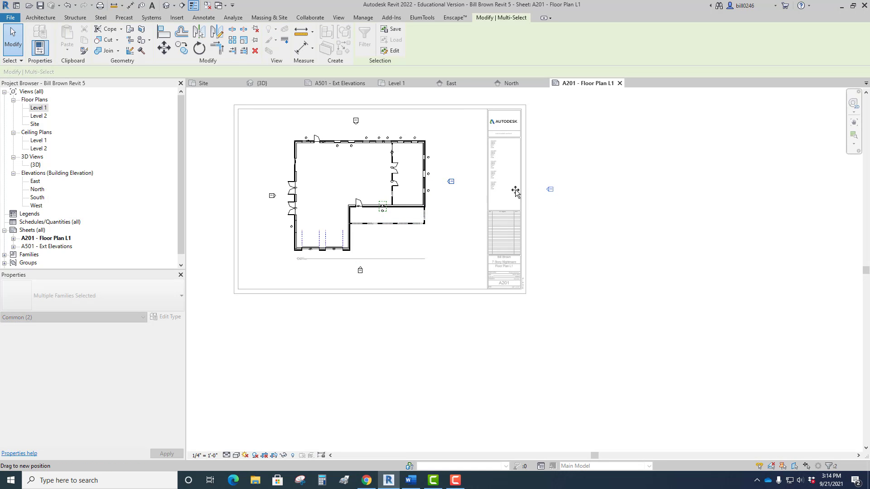
pyautogui.moveTo(457, 216); pyautogui.dragTo(457, 213)
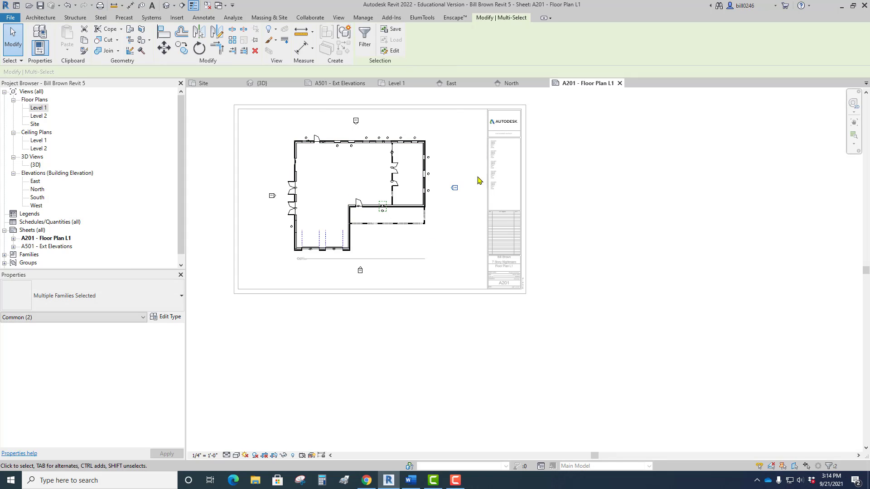
pyautogui.rightClick(439, 131)
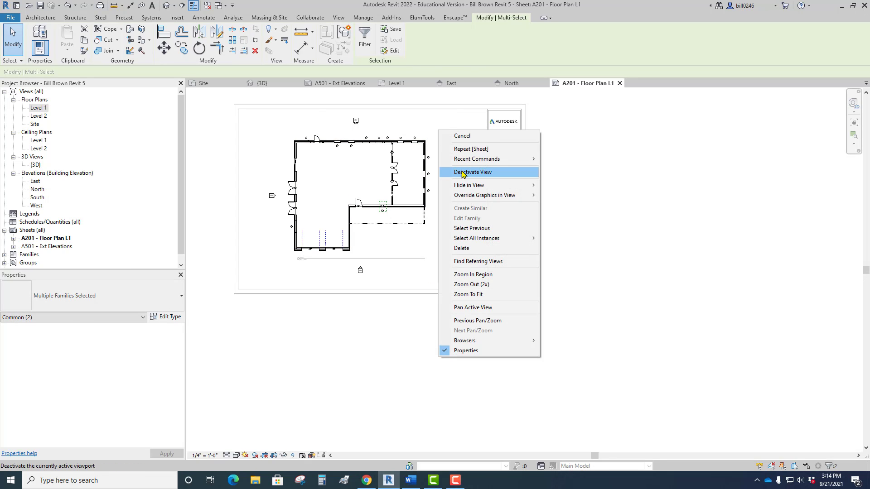
pyautogui.click(462, 172)
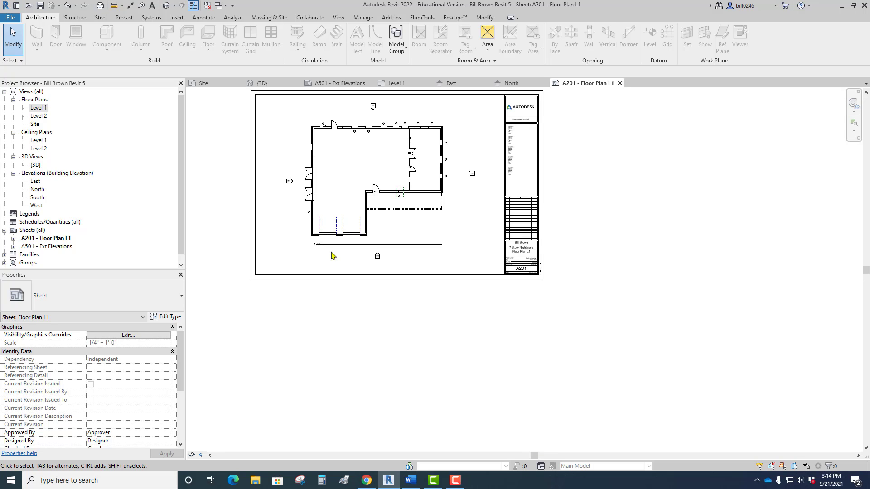
# Save the project as a new file in the Revit folder, with its name ending in "Revit 66".
pyautogui.moveTo(452, 256); pyautogui.dragTo(458, 335, button='middle')
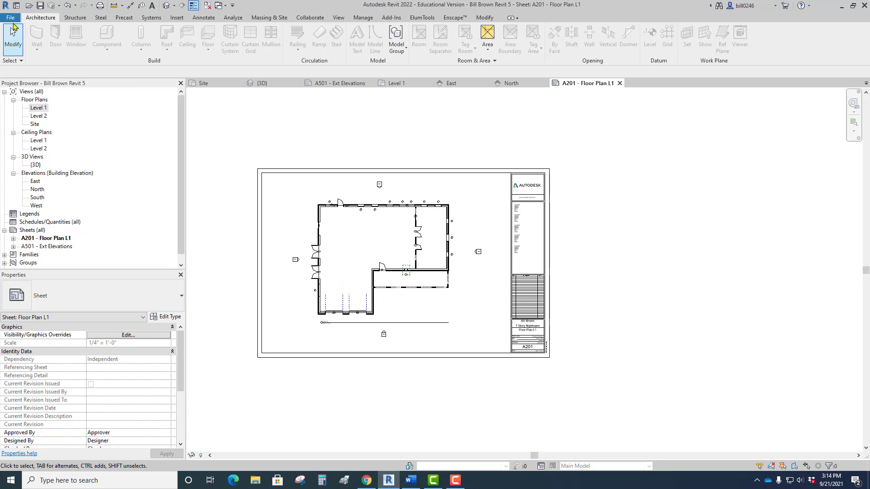
pyautogui.click(10, 17)
pyautogui.moveTo(37, 127)
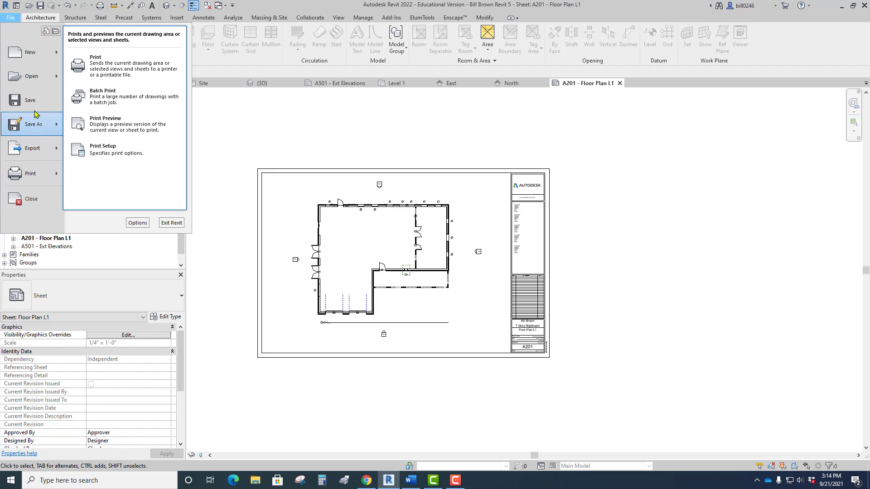
pyautogui.click(108, 95)
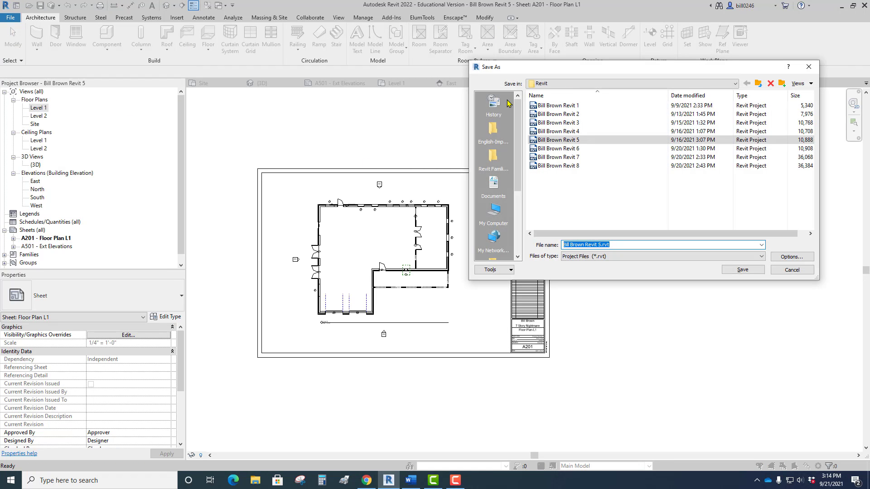
pyautogui.click(572, 149)
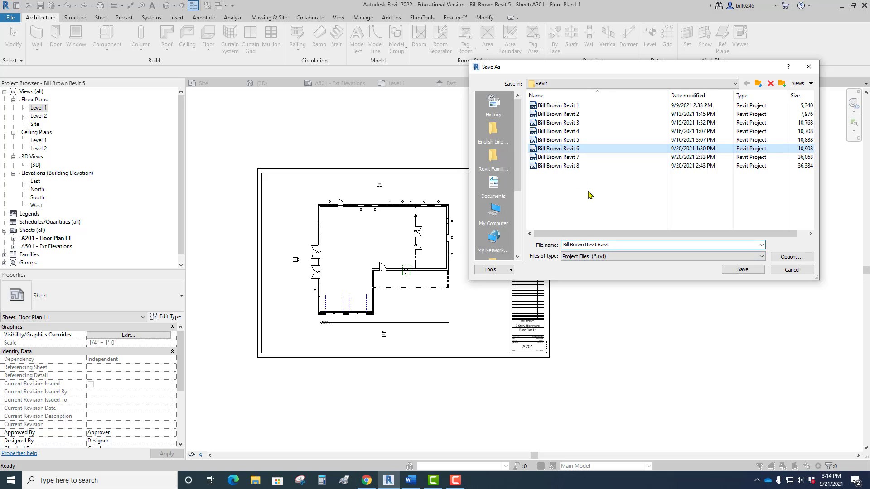
pyautogui.click(601, 245)
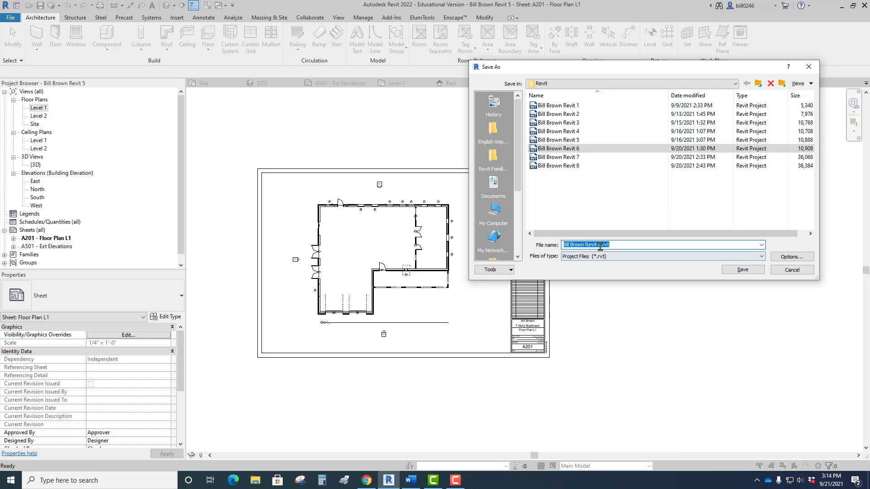
pyautogui.click(601, 245)
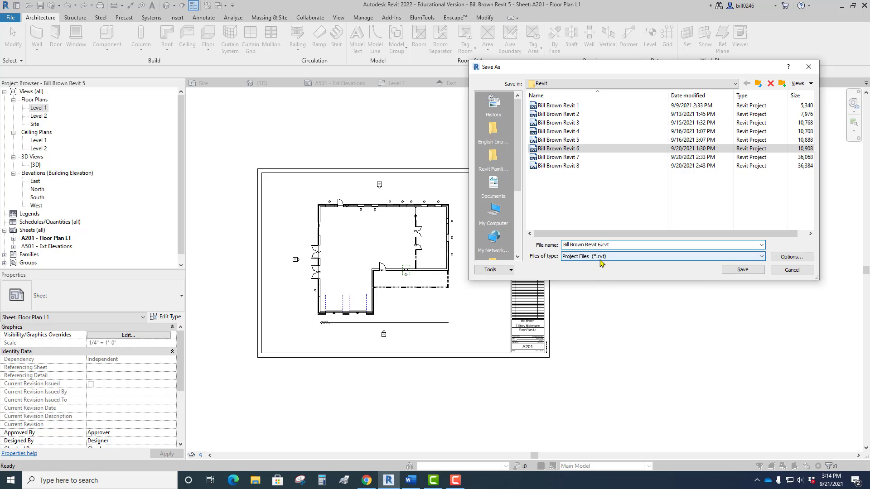
pyautogui.click(745, 273)
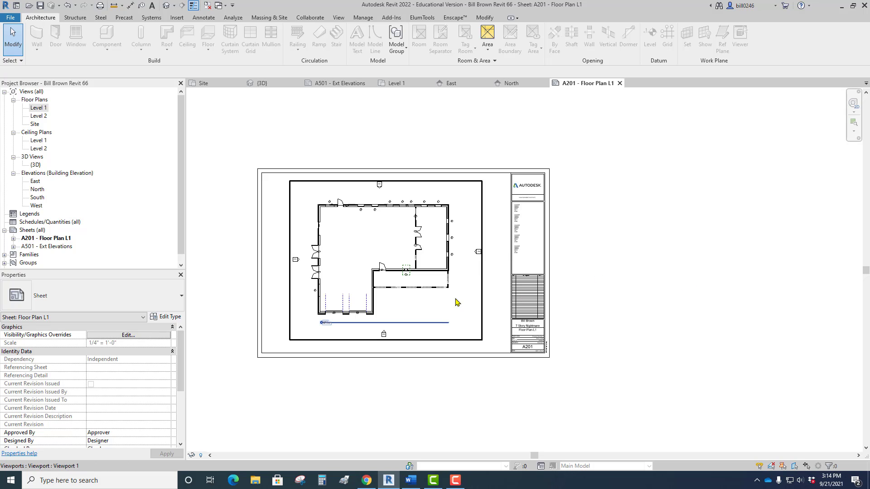
# Examine the view and sheet reference in the elevation marker below the floor plan on sheet A201.
pyautogui.moveTo(457, 301); pyautogui.dragTo(485, 257, button='middle')
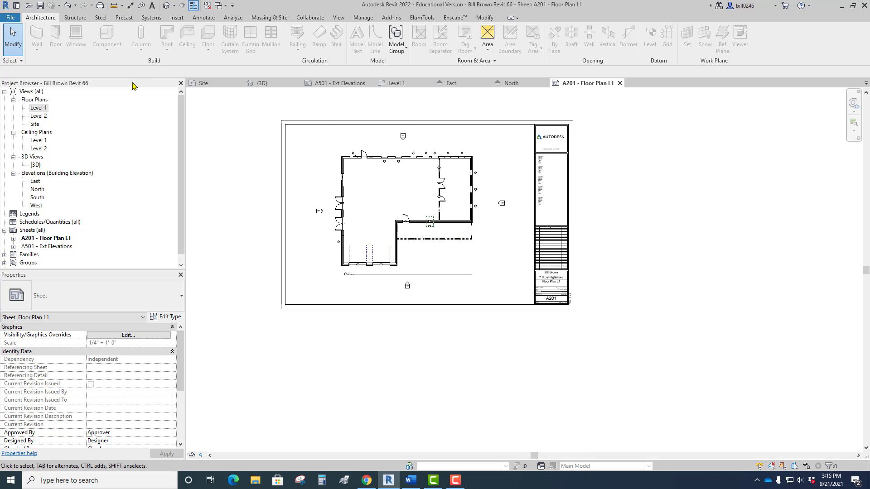
pyautogui.scroll(5, 376, 290)
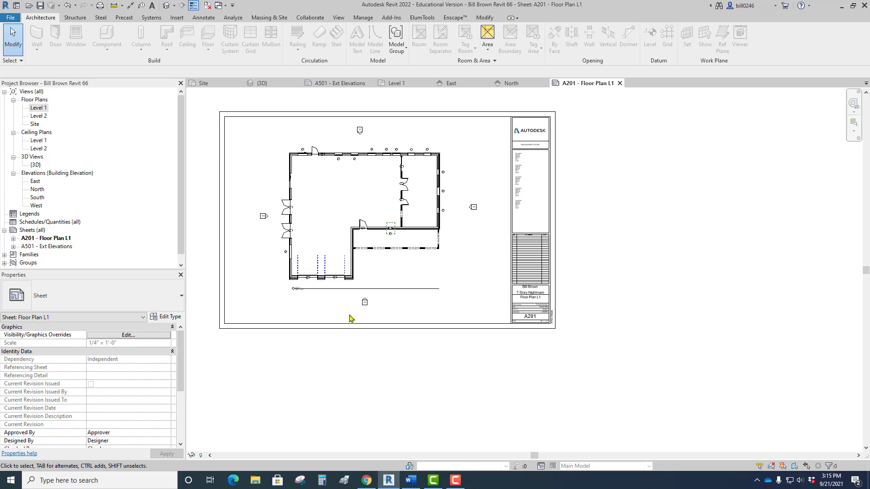
pyautogui.scroll(1, 388, 293)
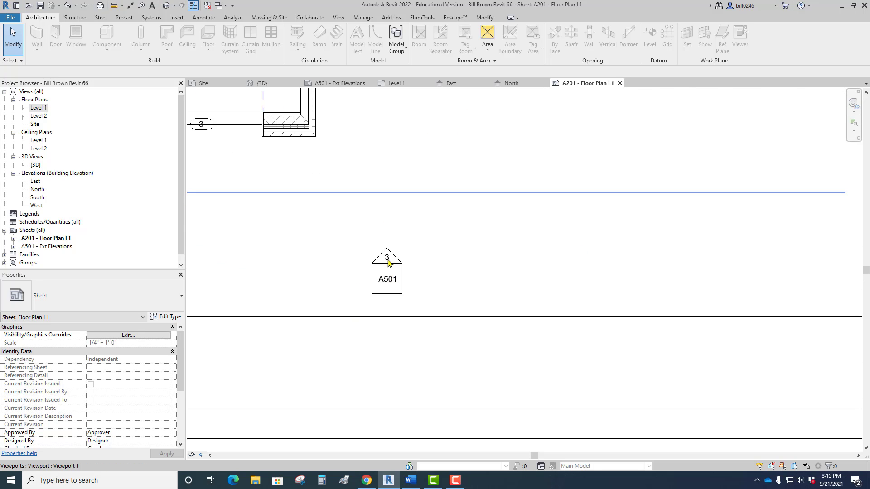
pyautogui.scroll(-6, 388, 262)
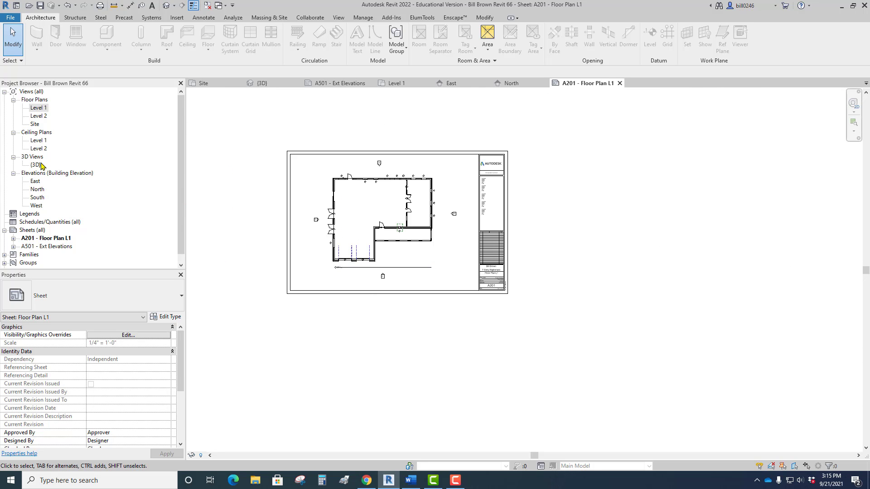
# Open the {3D} view of the house and duplicate it without detailing.
pyautogui.click(36, 165)
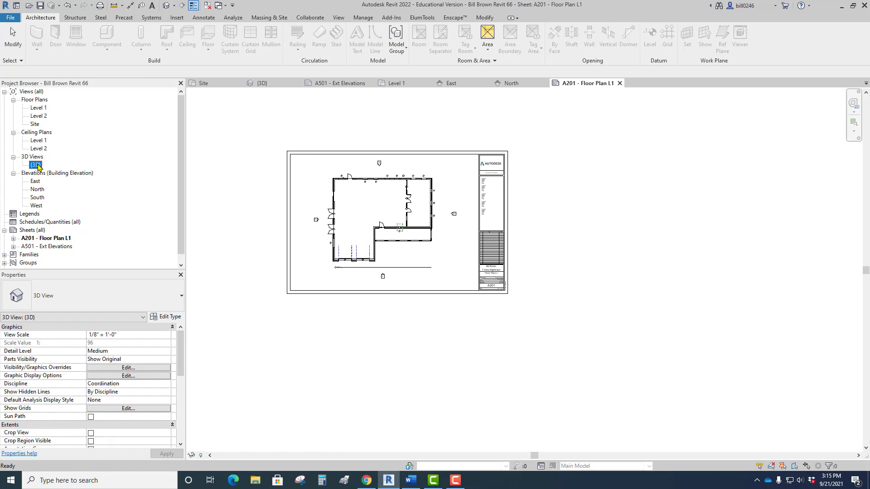
pyautogui.doubleClick(36, 165)
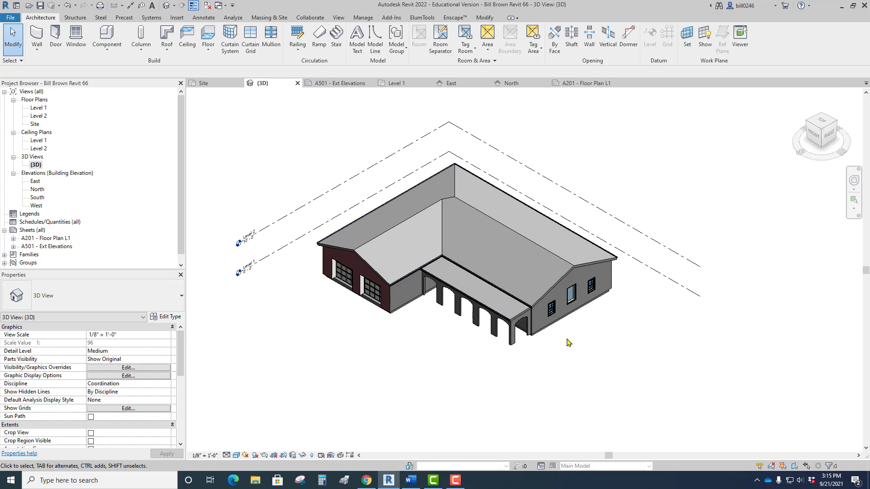
pyautogui.scroll(5, 515, 312)
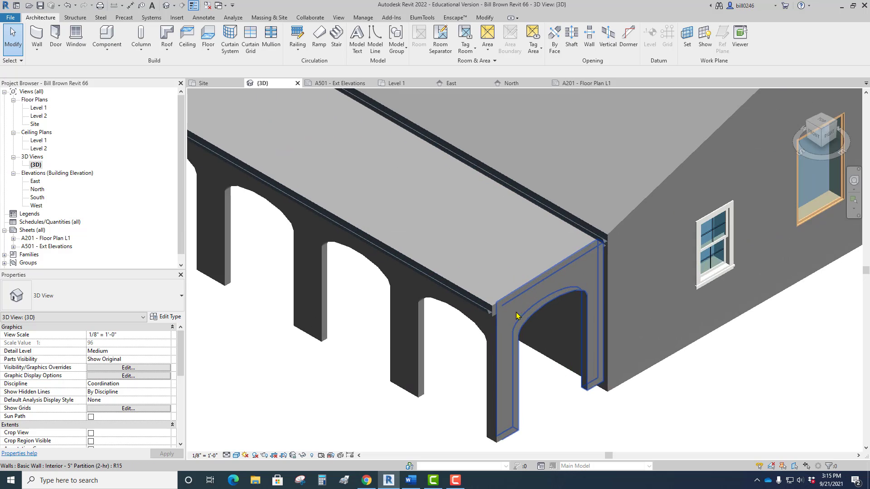
pyautogui.scroll(-10, 517, 315)
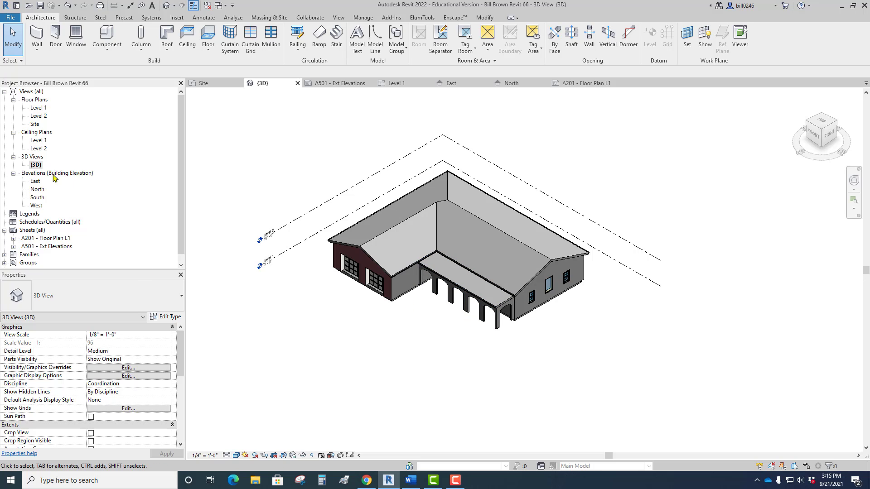
pyautogui.click(35, 165)
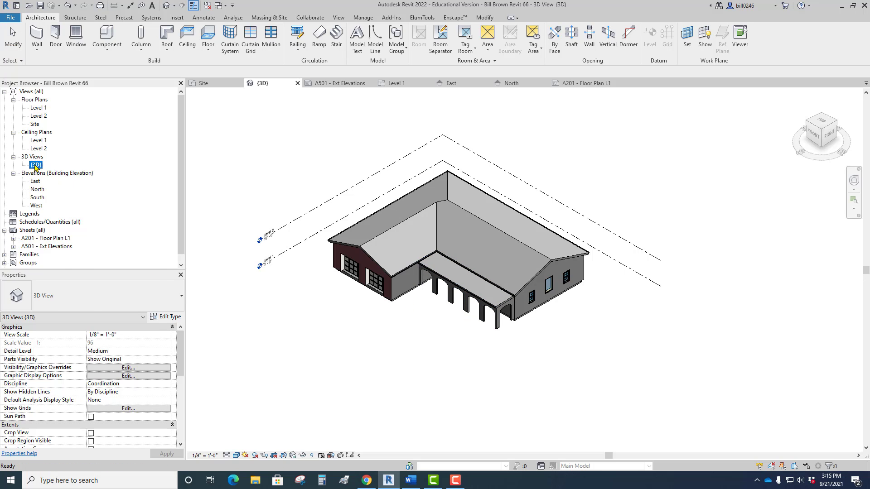
pyautogui.rightClick(36, 167)
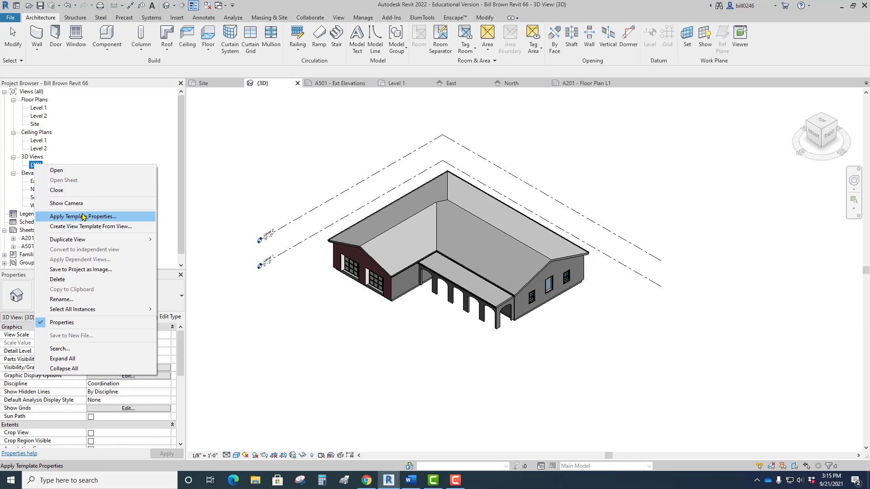
pyautogui.moveTo(82, 241)
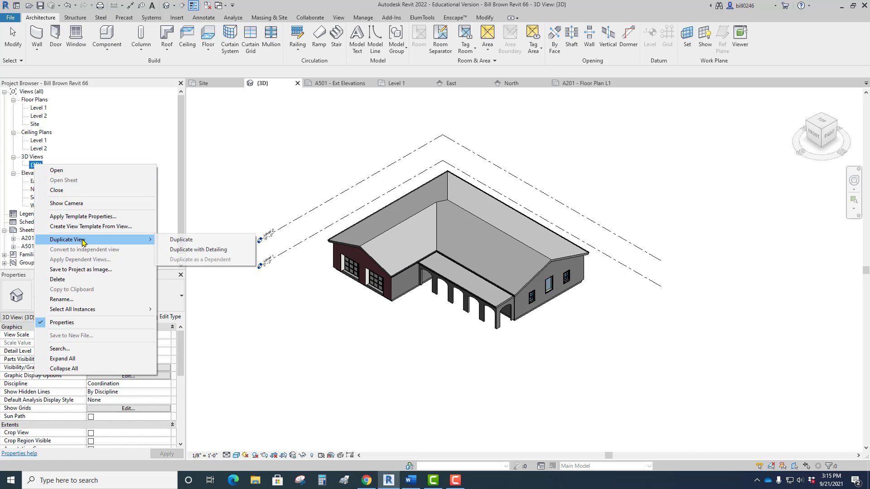
pyautogui.click(181, 240)
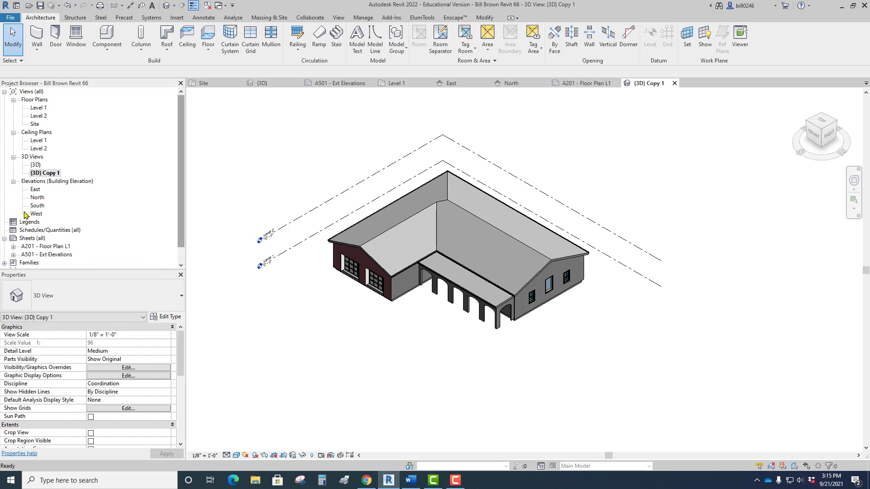
# Switch between the original {3D} view and its duplicate to compare them.
pyautogui.doubleClick(35, 164)
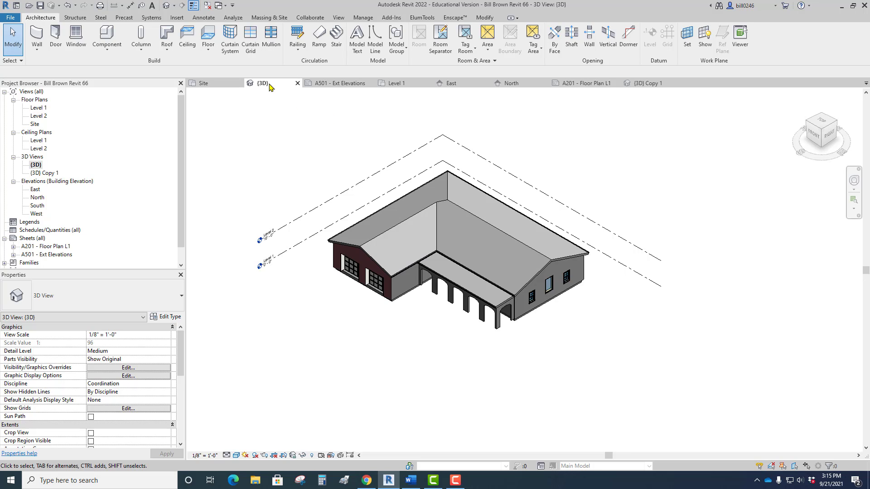
pyautogui.click(647, 83)
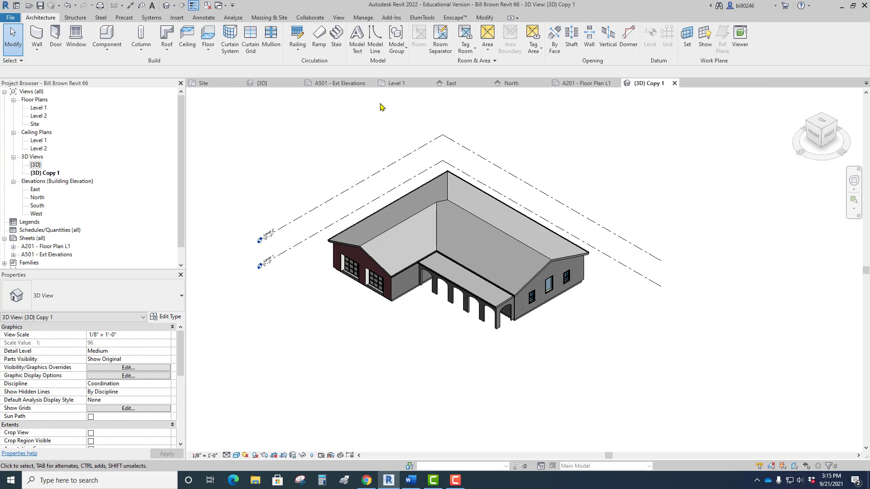
pyautogui.click(260, 83)
pyautogui.click(654, 85)
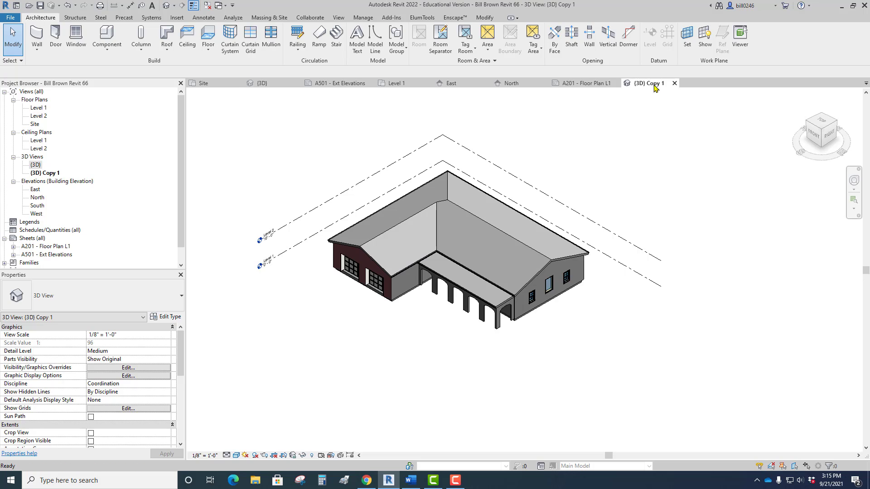
pyautogui.click(49, 175)
pyautogui.rightClick(49, 175)
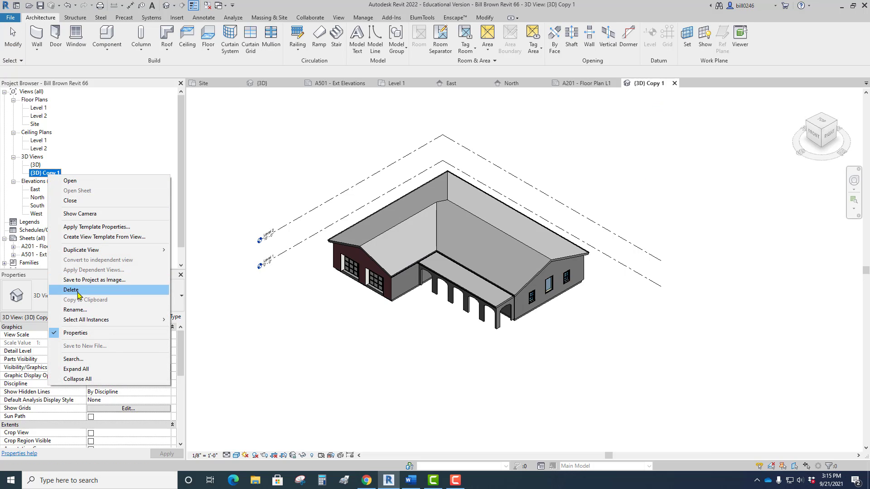
pyautogui.click(78, 310)
pyautogui.click(132, 395)
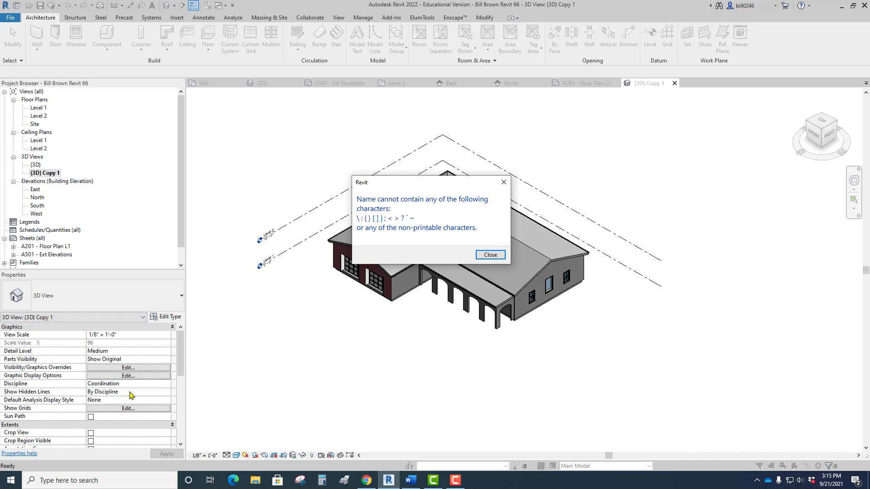
pyautogui.press('Return')
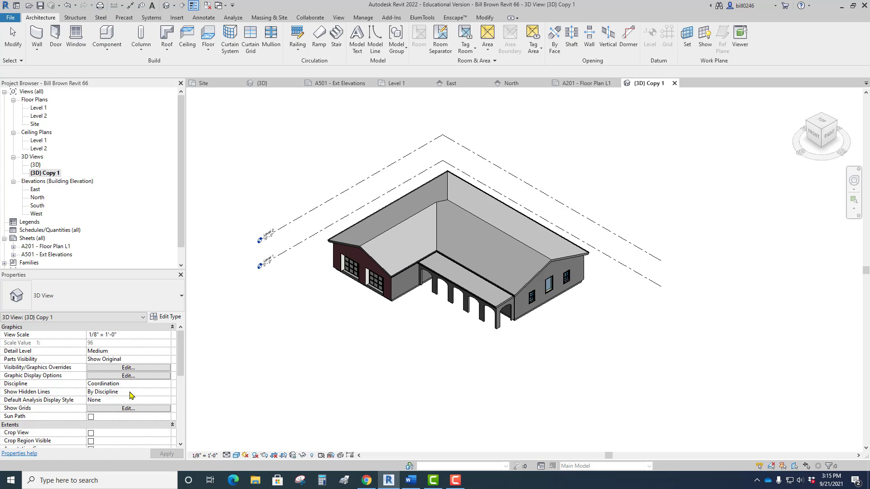
pyautogui.press('w')
# Rename the duplicated 3D view as Loggia View.
pyautogui.click(54, 174)
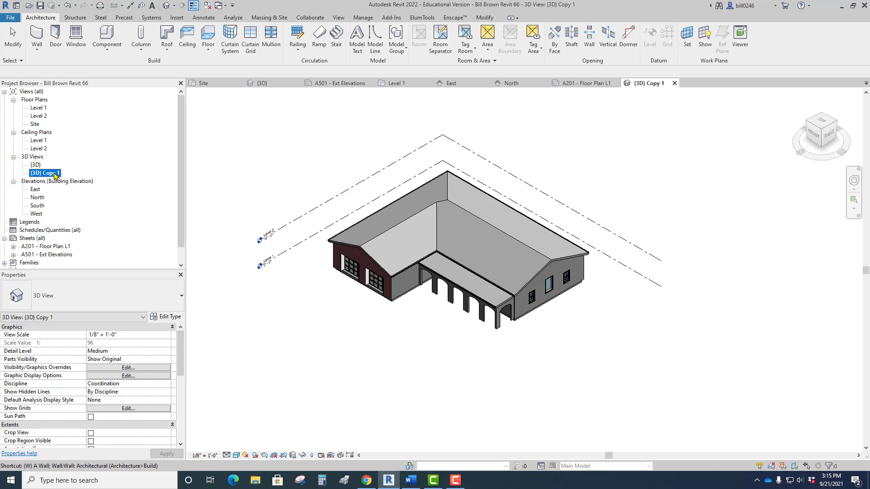
pyautogui.rightClick(54, 174)
pyautogui.click(89, 307)
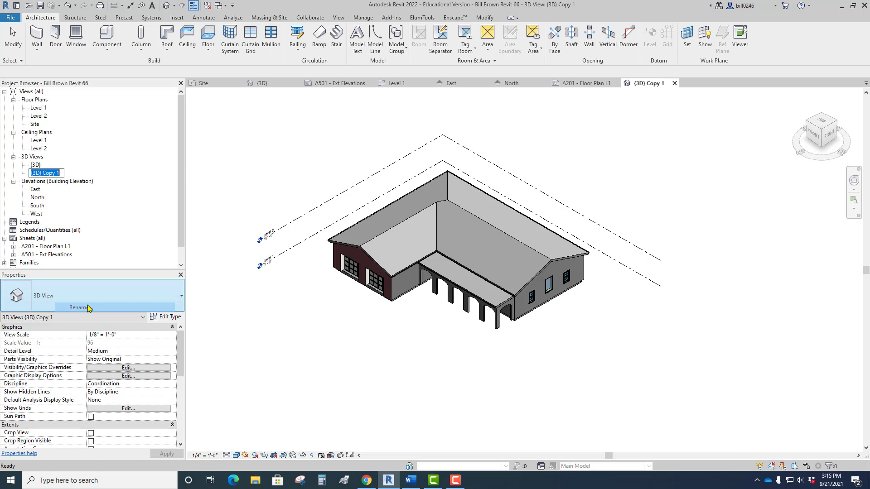
pyautogui.write('Loggia View')
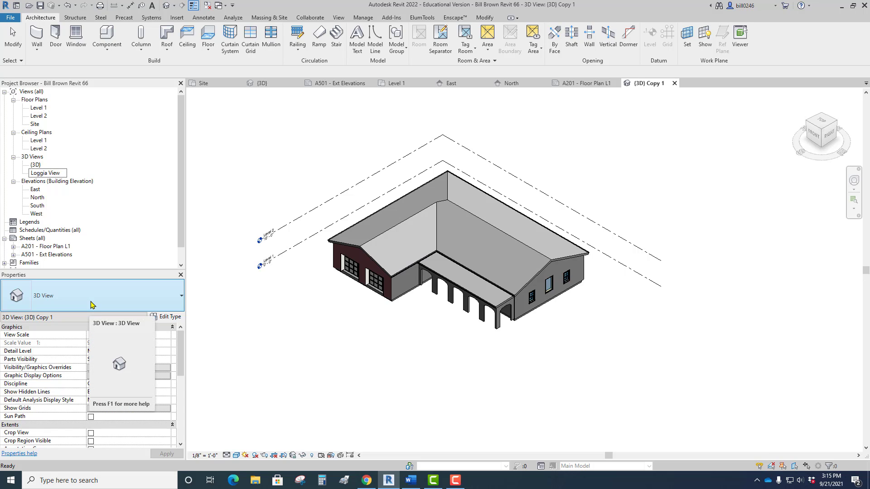
pyautogui.press('Return')
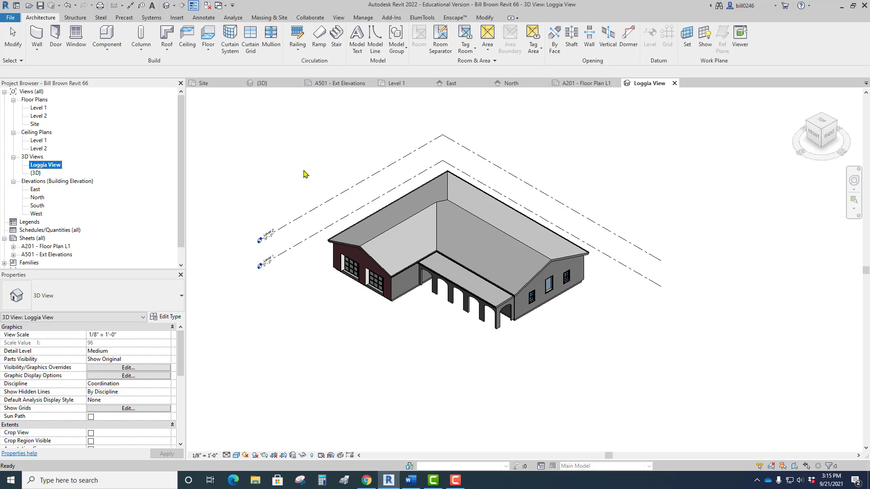
# Orbit the Loggia View down to a low front angle that shows the arches under the loggia roof.
pyautogui.scroll(2, 512, 282)
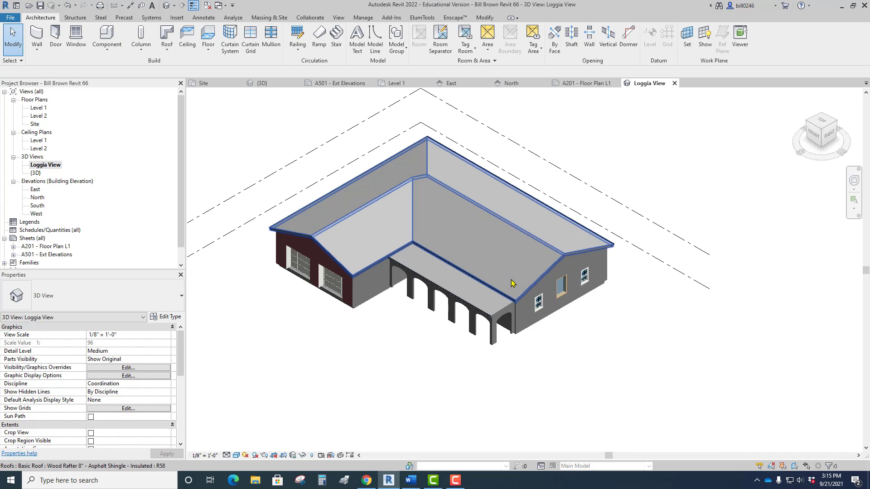
pyautogui.click(855, 183)
pyautogui.moveTo(686, 238); pyautogui.dragTo(721, 211)
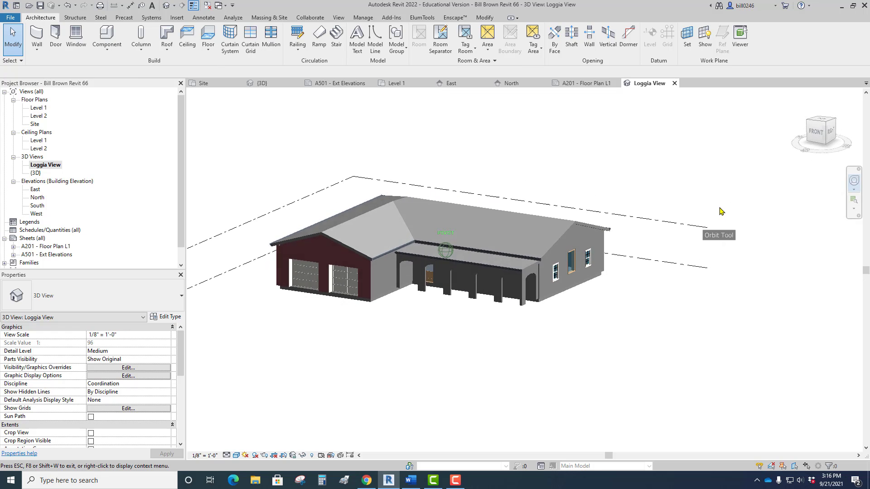
# Examine the gutters, arches and roof ends along the loggia up close from one end to the other.
pyautogui.scroll(5, 550, 250)
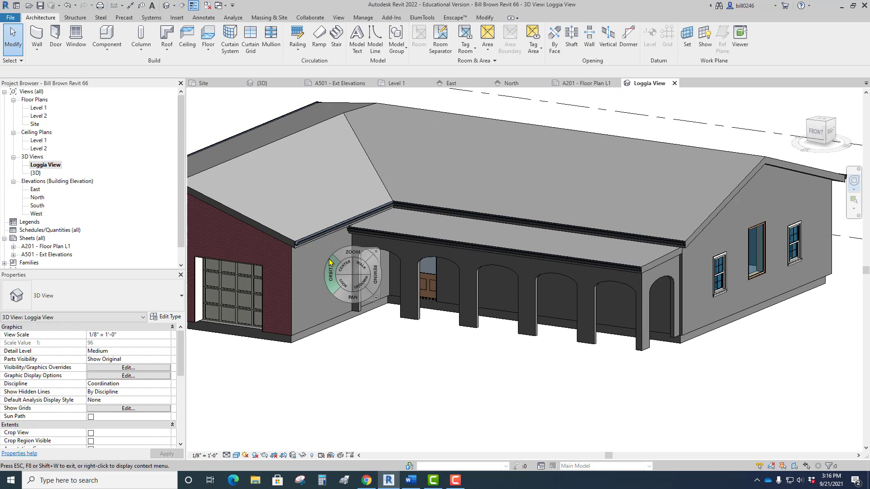
pyautogui.scroll(6, 329, 262)
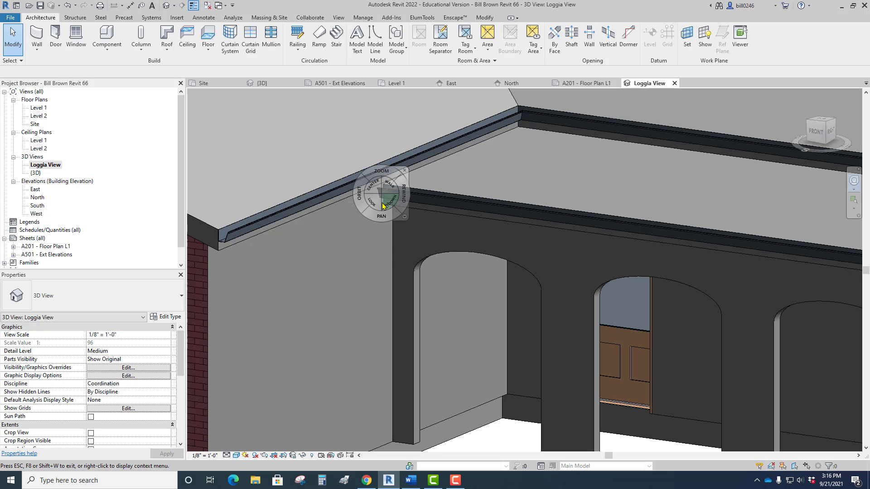
pyautogui.scroll(-3, 390, 212)
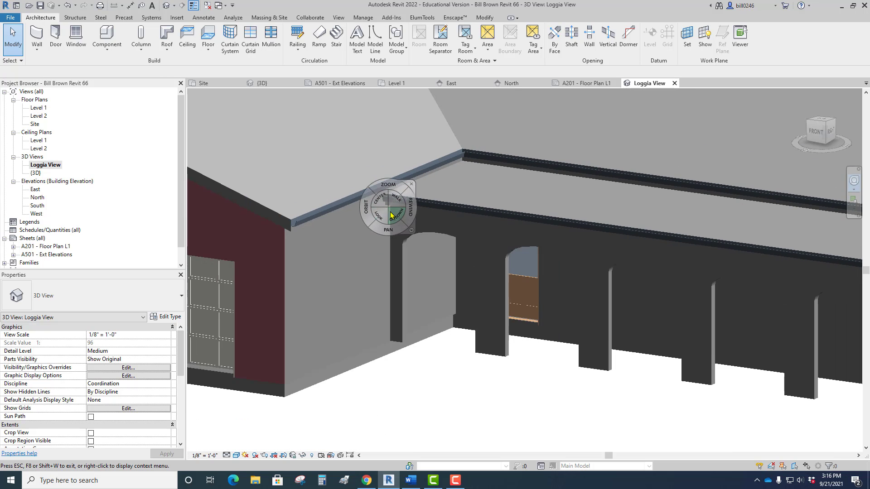
pyautogui.scroll(-4, 391, 215)
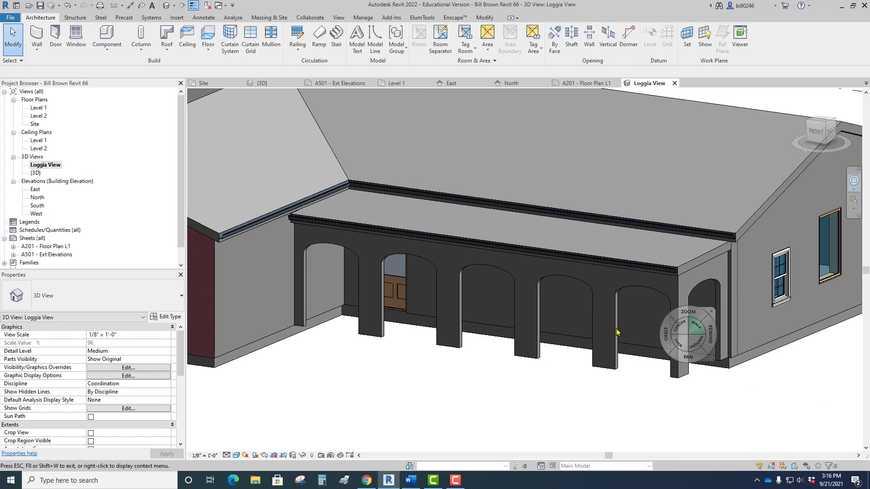
pyautogui.scroll(-3, 528, 312)
pyautogui.scroll(6, 660, 252)
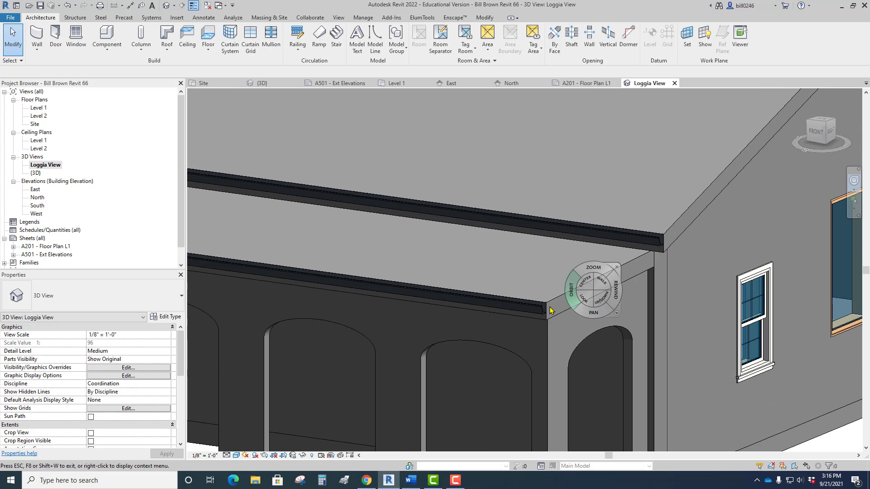
pyautogui.scroll(-3, 651, 268)
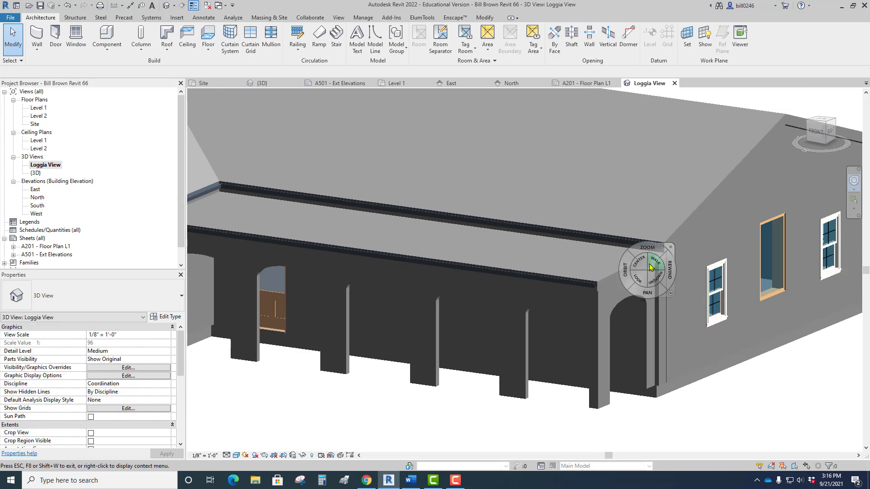
pyautogui.scroll(-1, 652, 268)
pyautogui.scroll(-3, 469, 312)
# Fine-tune the Loggia View's orbit so the garage front, the loggia and the side wall all show, and leave the navigation wheel.
pyautogui.moveTo(469, 313); pyautogui.dragTo(557, 326, button='middle')
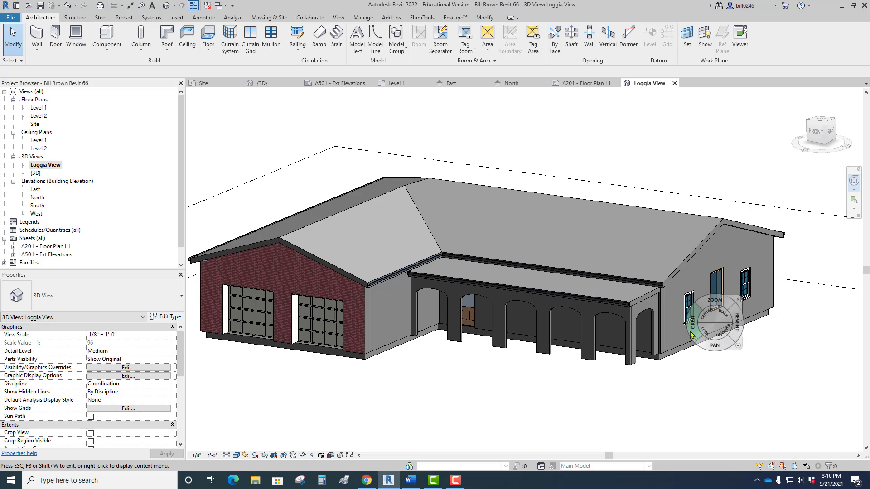
pyautogui.moveTo(699, 324); pyautogui.dragTo(685, 330)
pyautogui.press('Escape')
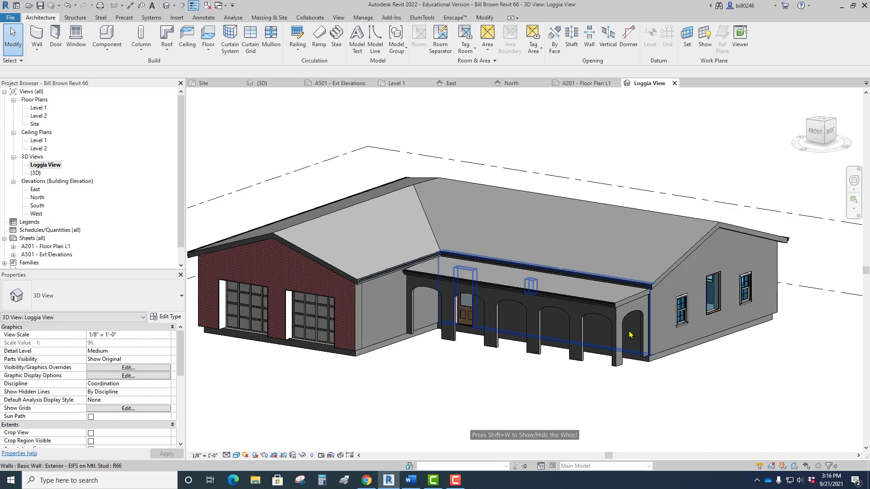
pyautogui.scroll(-3, 629, 331)
# Hide the Level 1 and Level 2 lines in the Loggia View.
pyautogui.doubleClick(34, 175)
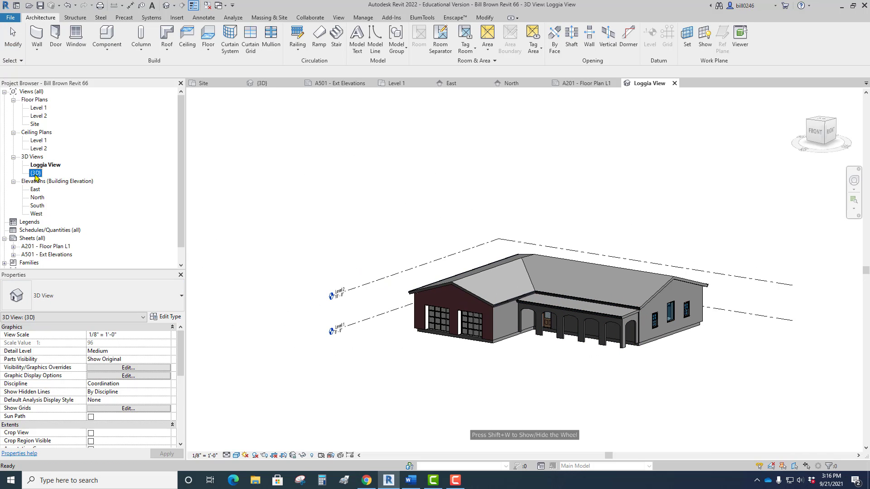
pyautogui.doubleClick(40, 167)
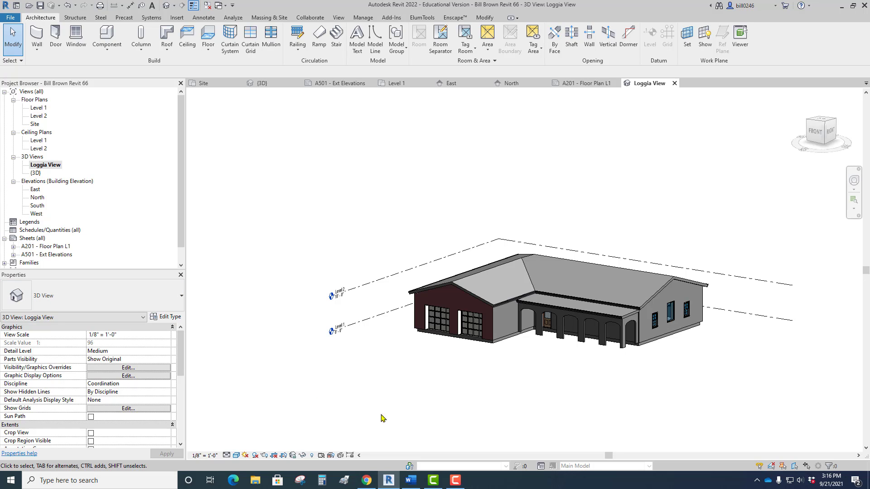
pyautogui.click(358, 292)
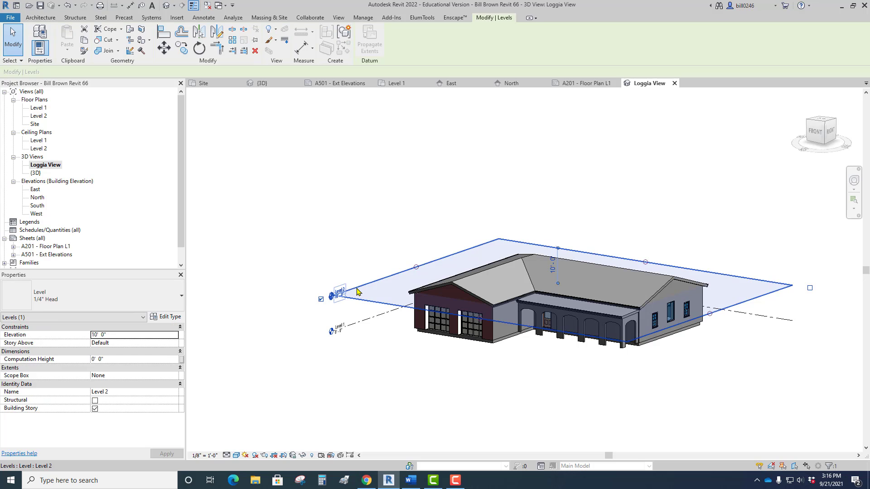
pyautogui.press('Escape')
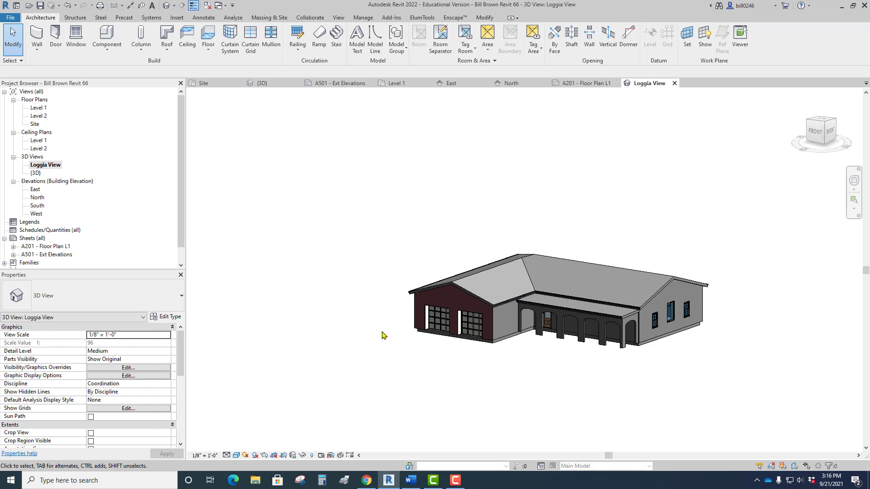
pyautogui.scroll(-3, 410, 345)
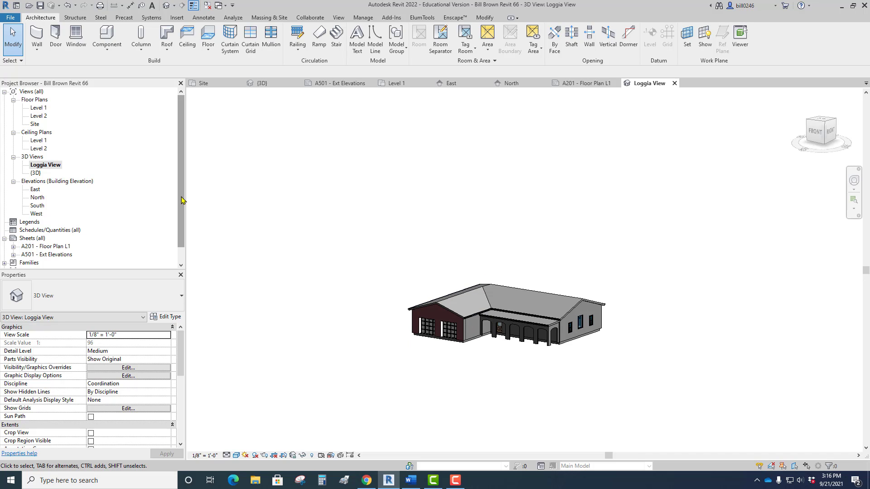
# Open sheet A201 - Floor Plan L1 and place the Loggia View on it below the floor plan's loggia.
pyautogui.moveTo(183, 201); pyautogui.dragTo(183, 216)
pyautogui.click(45, 231)
pyautogui.doubleClick(46, 230)
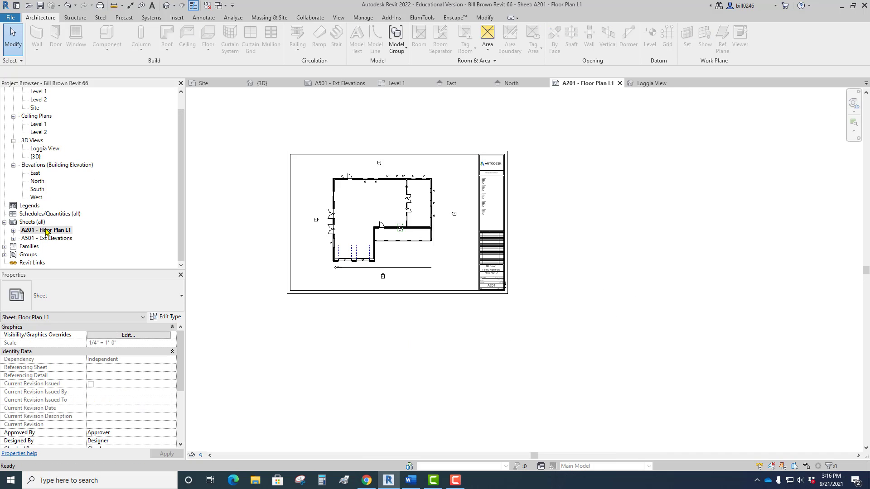
pyautogui.moveTo(51, 151); pyautogui.dragTo(65, 158)
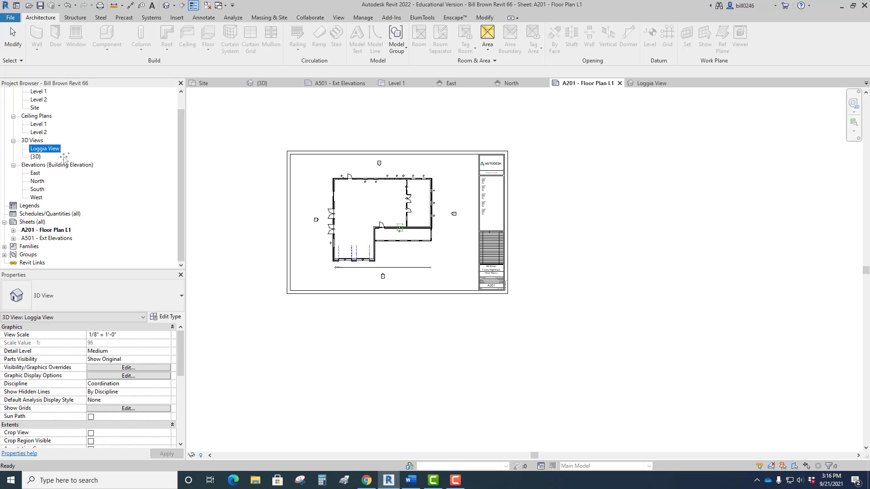
pyautogui.moveTo(317, 254); pyautogui.dragTo(435, 268)
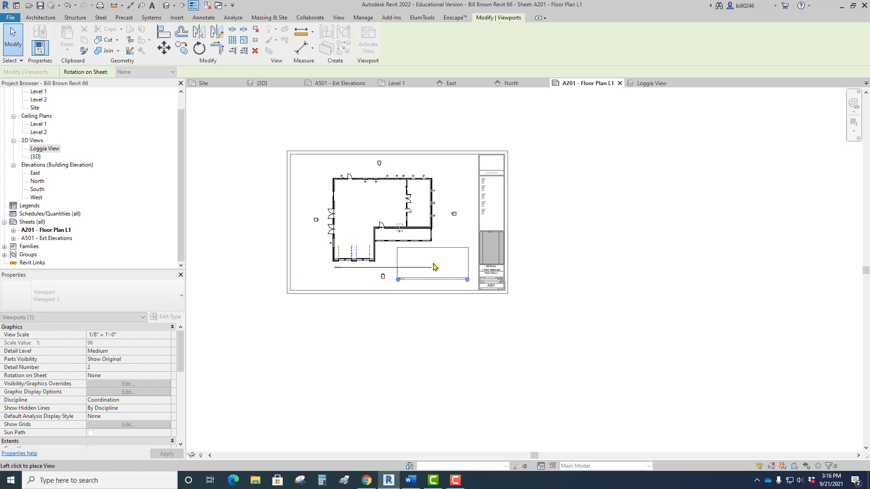
pyautogui.scroll(2, 389, 317)
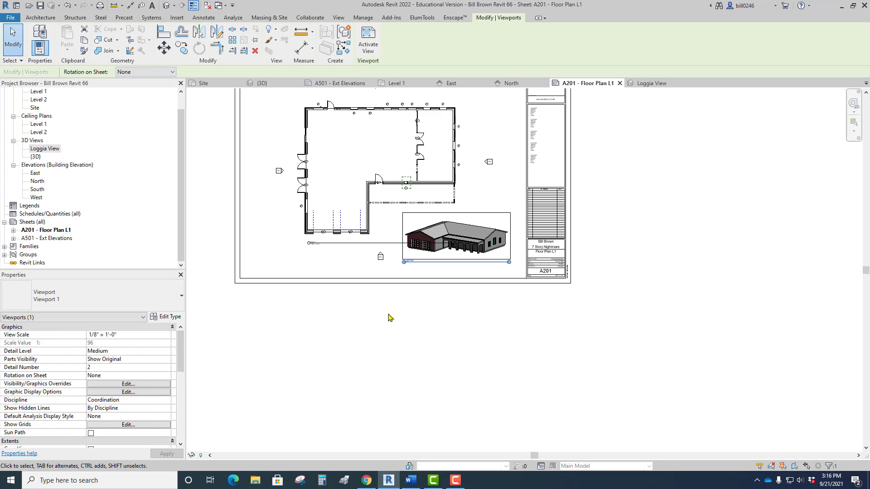
# Move the Loggia View viewport on sheet A201 farther from the floor plan, into the corner beside the title block.
pyautogui.click(388, 317)
pyautogui.scroll(2, 378, 284)
pyautogui.click(327, 230)
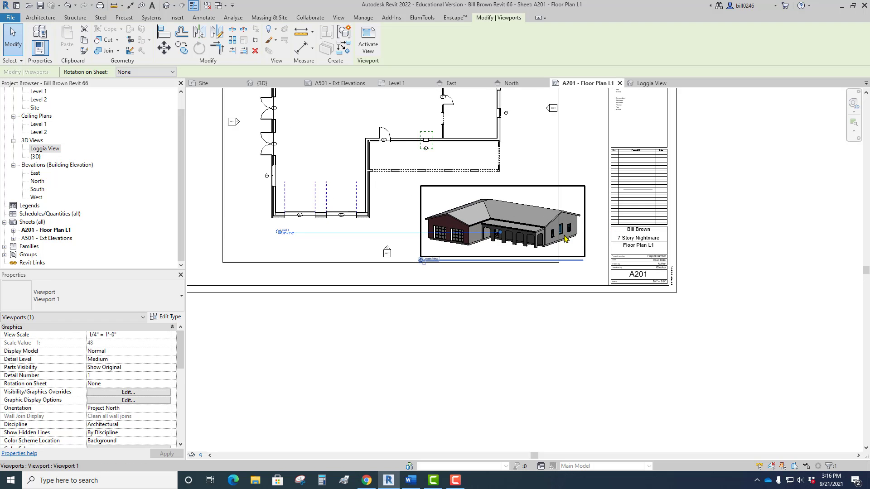
pyautogui.moveTo(565, 235); pyautogui.dragTo(579, 252)
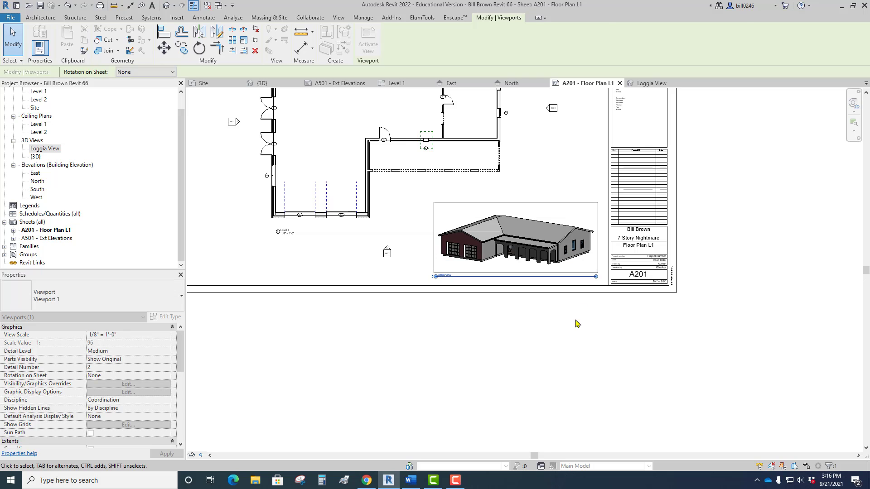
pyautogui.click(577, 325)
# Shorten the Level 1 view title line so it ends before the Loggia View image.
pyautogui.click(371, 233)
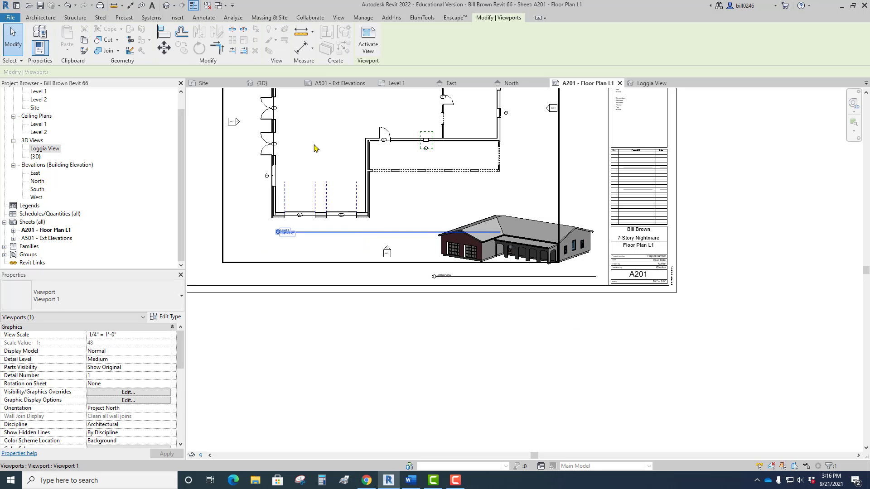
pyautogui.moveTo(501, 233); pyautogui.dragTo(435, 236)
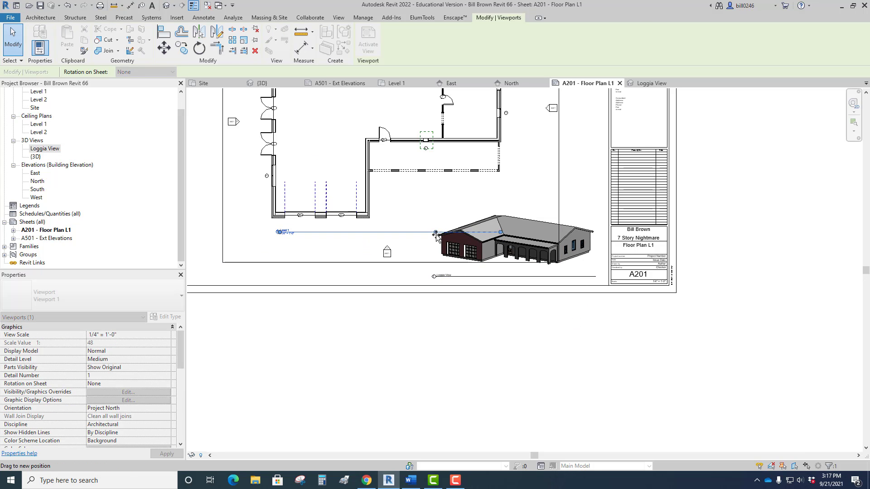
pyautogui.click(440, 285)
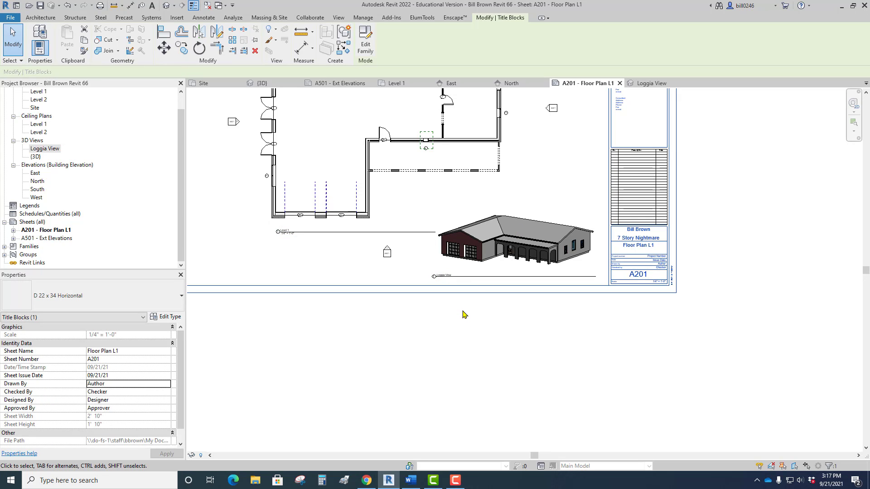
# Move the Loggia View title up closer beneath the house image and shorten its line to match the image.
pyautogui.scroll(3, 467, 277)
pyautogui.click(466, 275)
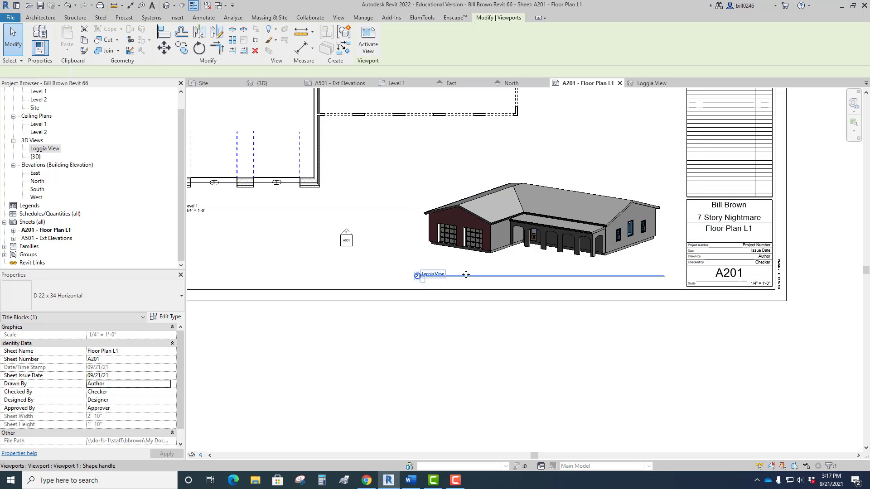
pyautogui.moveTo(466, 274); pyautogui.dragTo(483, 270)
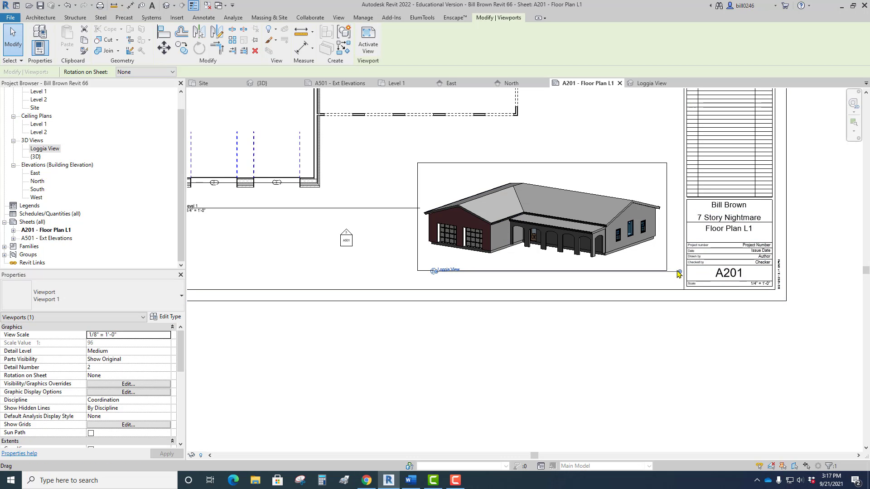
pyautogui.moveTo(678, 274); pyautogui.dragTo(660, 272)
pyautogui.click(561, 322)
# Bring the whole of sheet A201 into view and save the project.
pyautogui.scroll(-3, 552, 327)
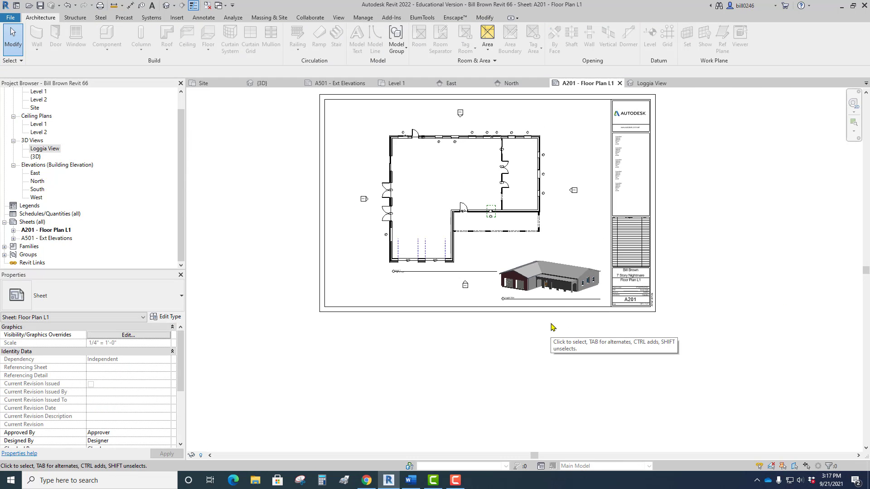
pyautogui.moveTo(552, 327); pyautogui.dragTo(542, 354, button='middle')
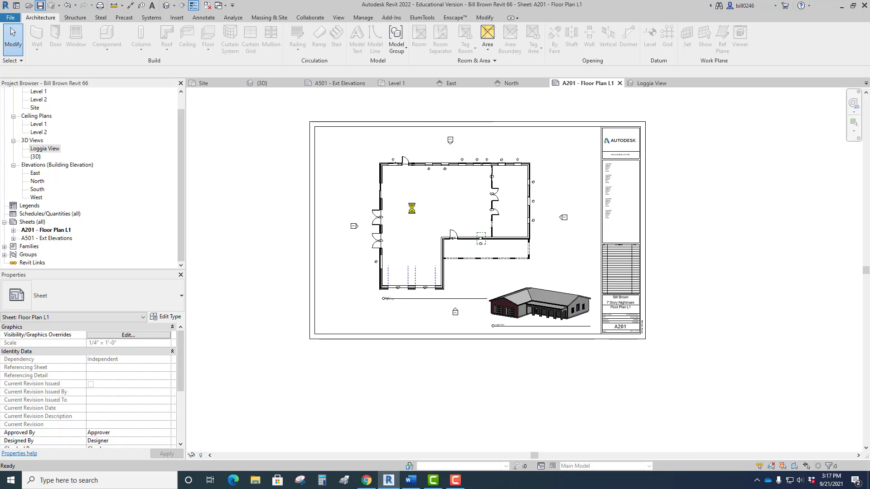
pyautogui.click(40, 5)
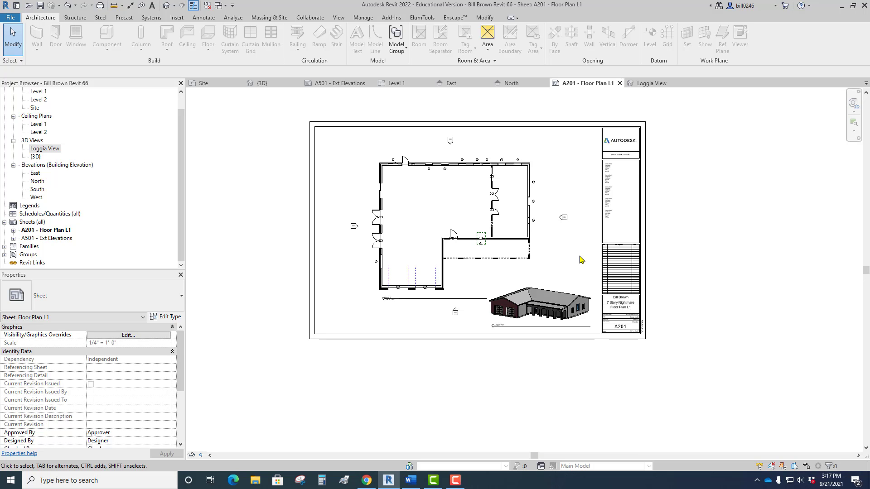
# Start printing the project and choose SAHS-D107-M750-FRONT as the printer.
pyautogui.click(11, 18)
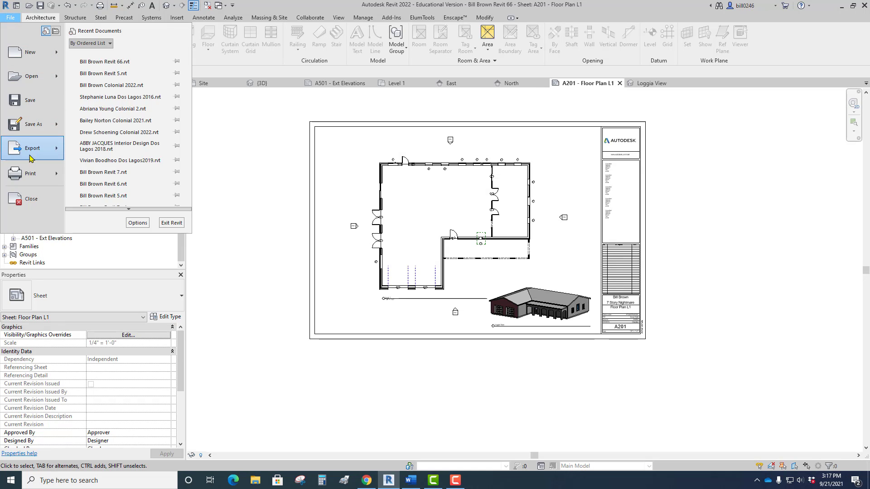
pyautogui.click(30, 174)
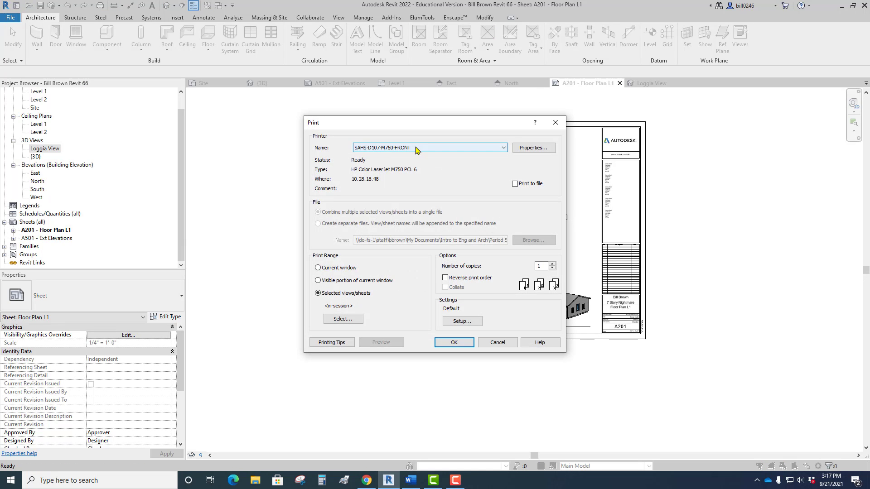
pyautogui.click(416, 148)
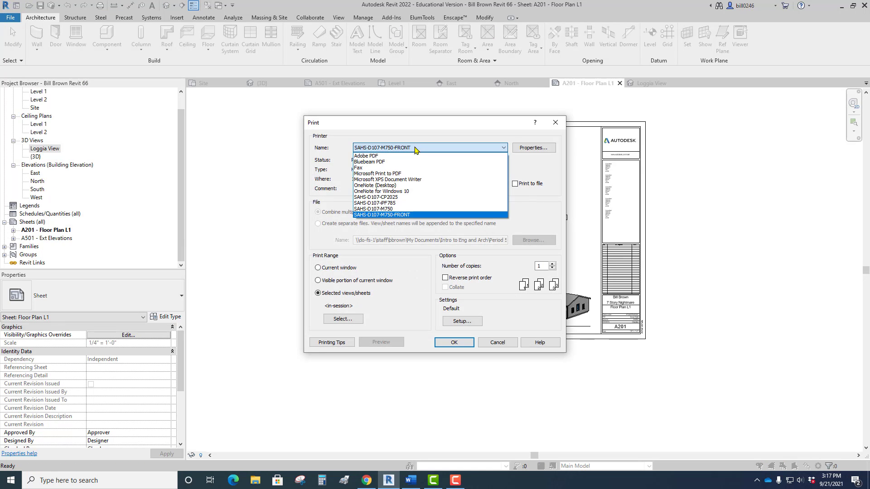
pyautogui.click(393, 215)
# Set the paper size to 11×17 in the printer's document properties.
pyautogui.click(538, 150)
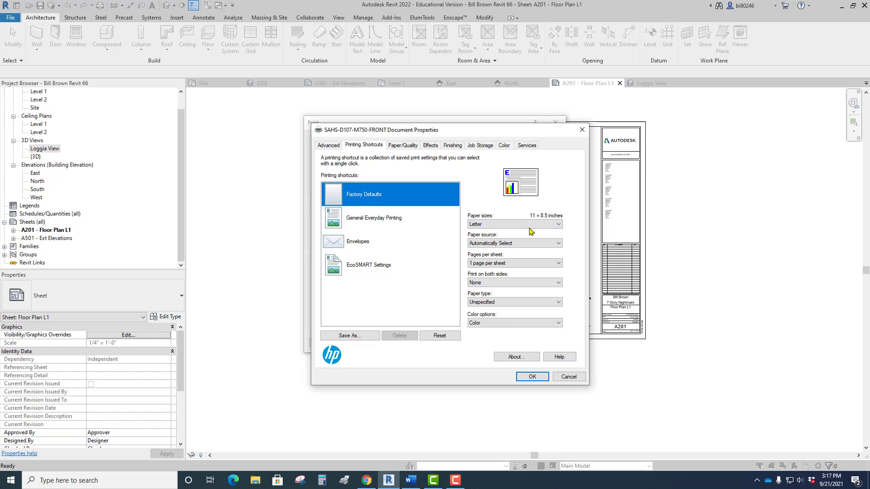
pyautogui.click(526, 224)
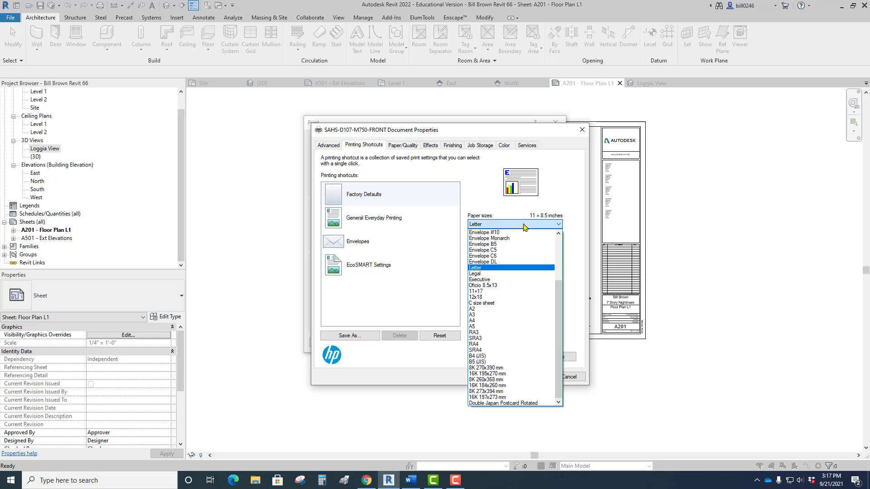
pyautogui.click(479, 292)
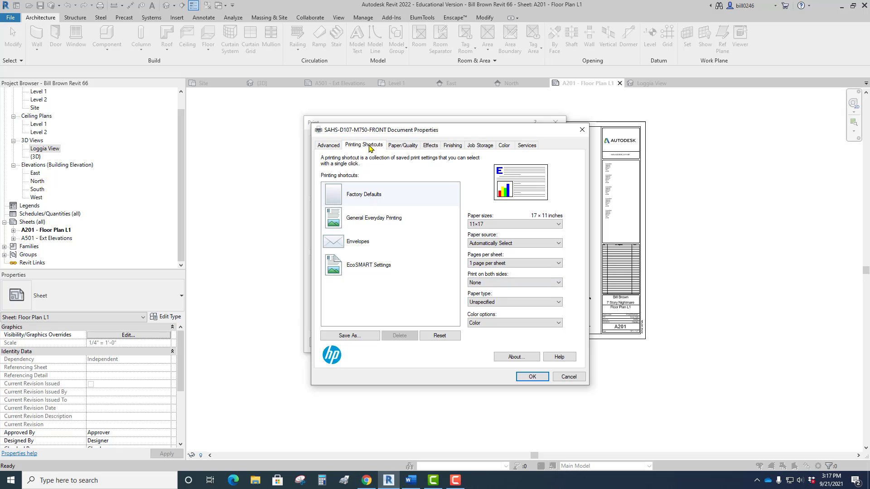
# Set the printer's resizing option to print the document on 11×17 with scale to fit, and accept the document properties.
pyautogui.press('ctrl')
pyautogui.click(434, 146)
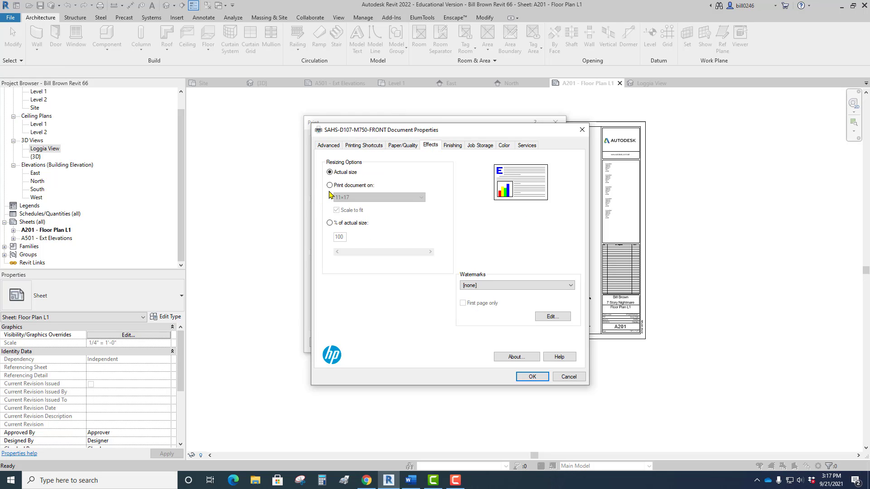
pyautogui.click(330, 186)
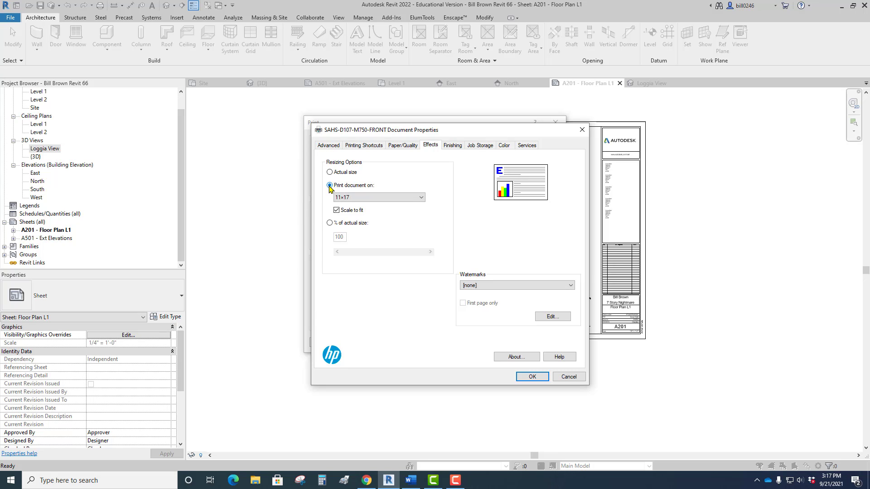
pyautogui.click(329, 186)
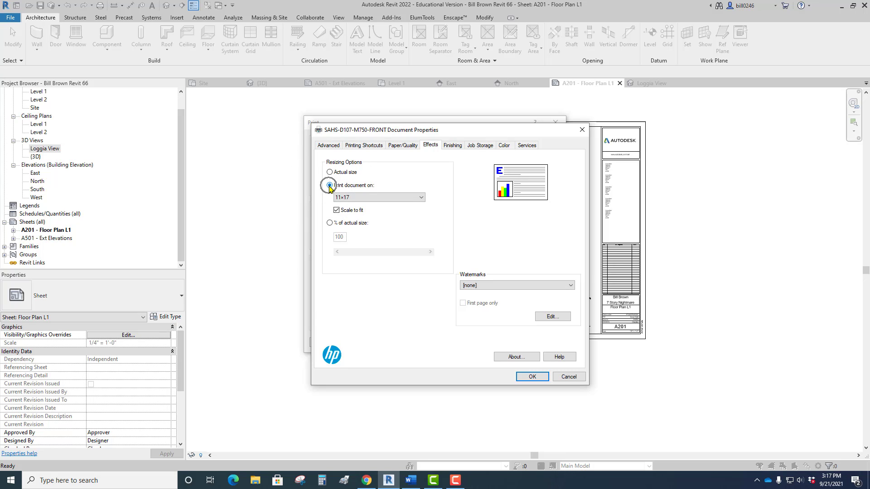
pyautogui.click(527, 380)
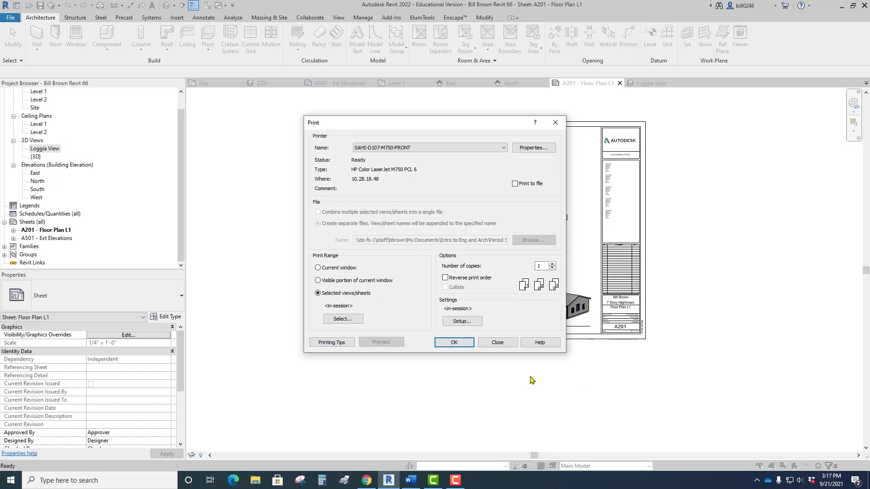
# Set the print range to the current window and switch the print setup's zoom from fit to page to a percentage size.
pyautogui.click(319, 268)
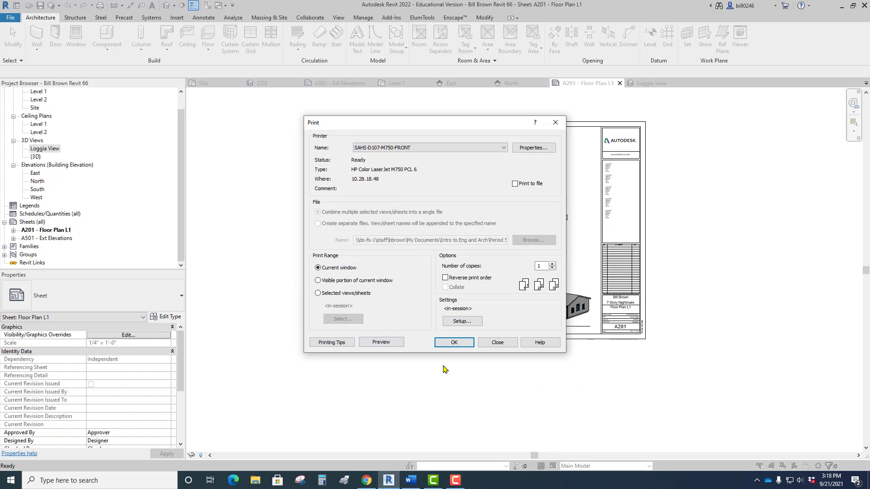
pyautogui.click(462, 321)
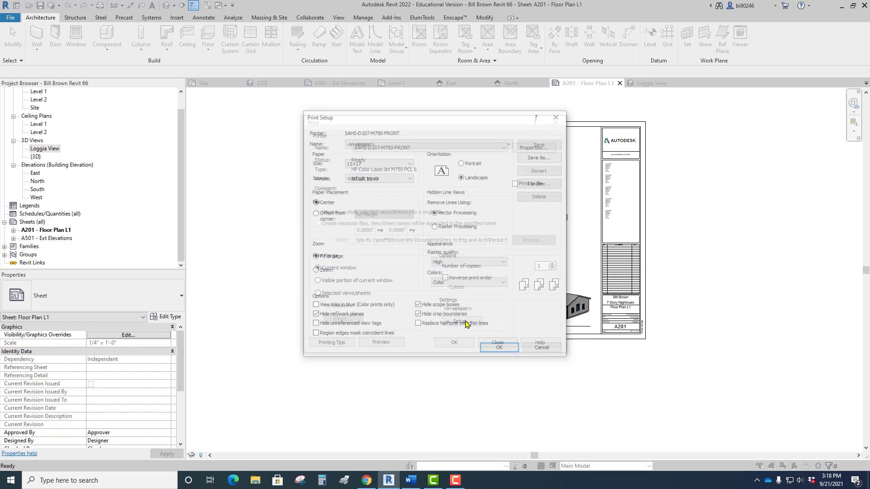
pyautogui.click(314, 271)
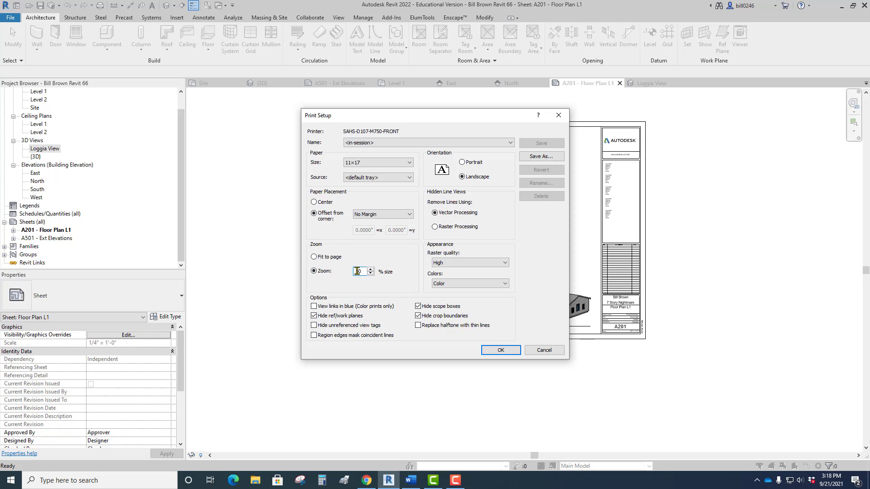
# Center the paper placement at 50% zoom in landscape with raster processing, accept without saving the setup for future sessions, and close the print dialog.
pyautogui.click(314, 204)
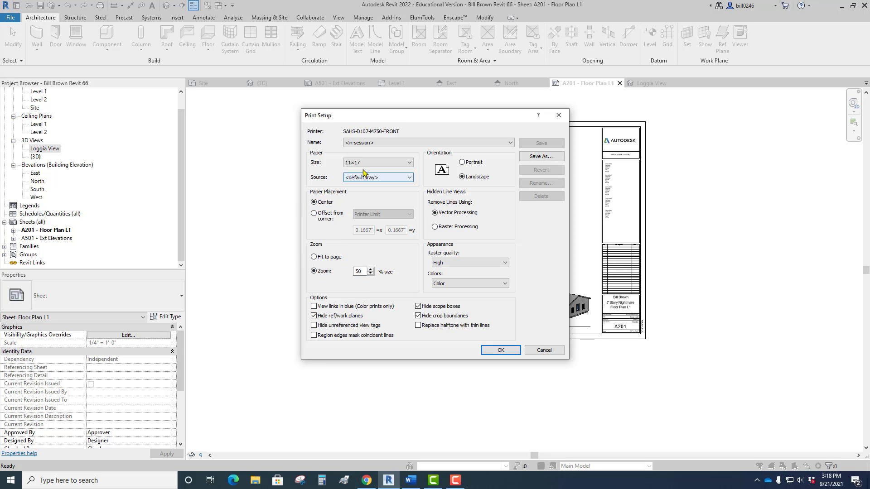
pyautogui.click(462, 177)
pyautogui.click(460, 175)
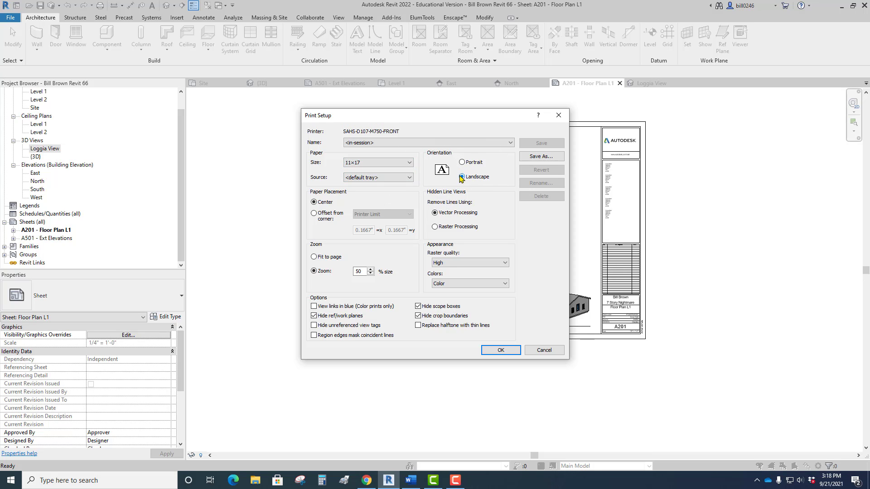
pyautogui.click(435, 227)
pyautogui.click(501, 351)
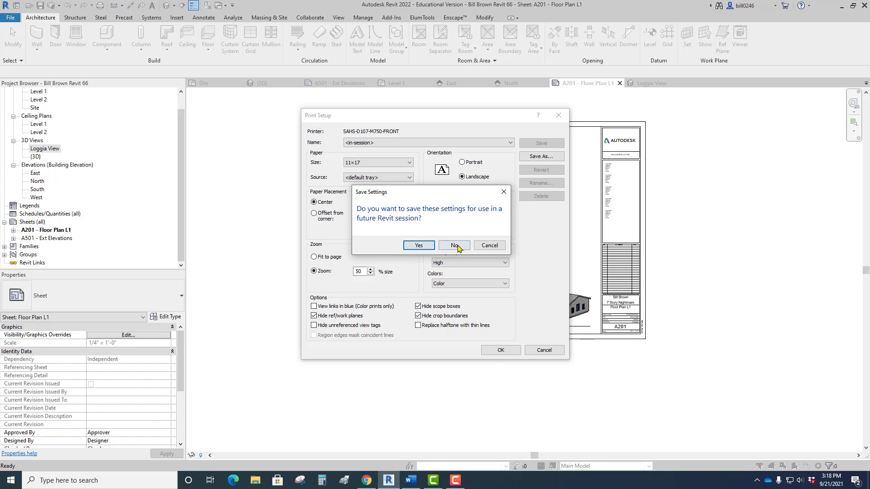
pyautogui.click(457, 246)
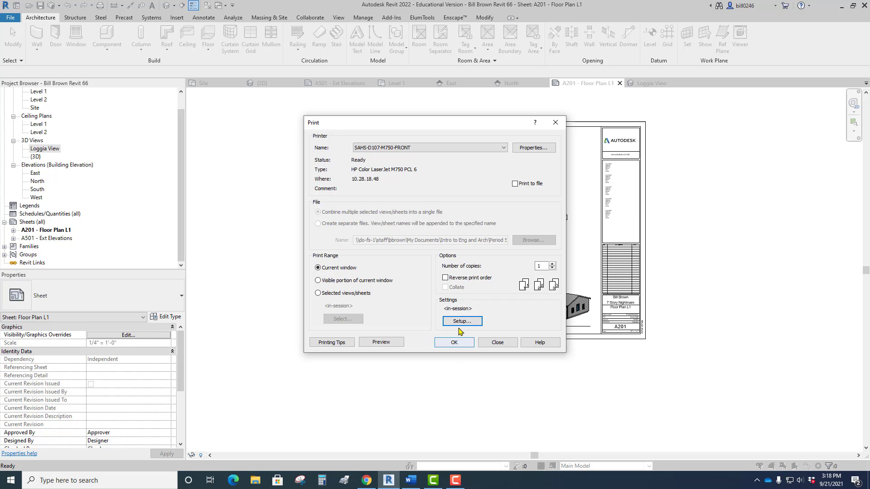
pyautogui.click(455, 343)
pyautogui.click(503, 343)
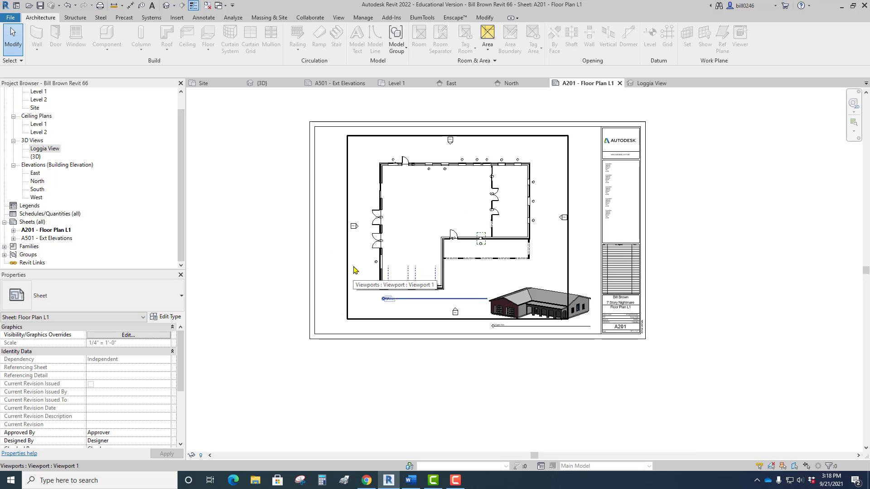
# Open the Level 1 floor plan and move the 68" x 56" double-hung window down the west wall, closer to the garage's front corner.
pyautogui.moveTo(183, 120); pyautogui.dragTo(182, 106)
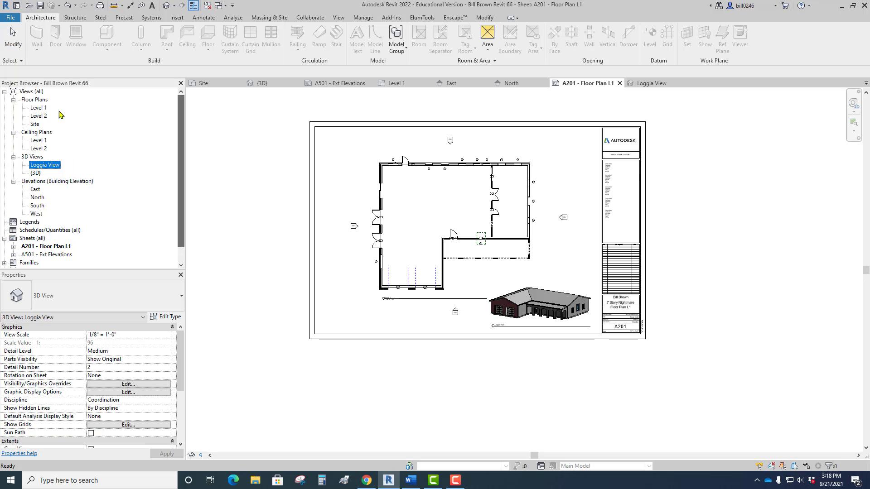
pyautogui.doubleClick(39, 107)
pyautogui.moveTo(347, 250); pyautogui.dragTo(423, 365, button='middle')
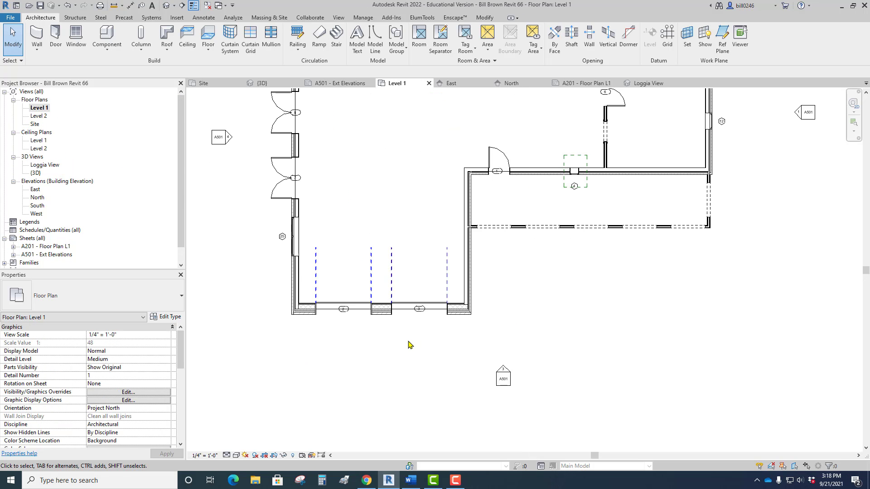
pyautogui.scroll(2, 394, 358)
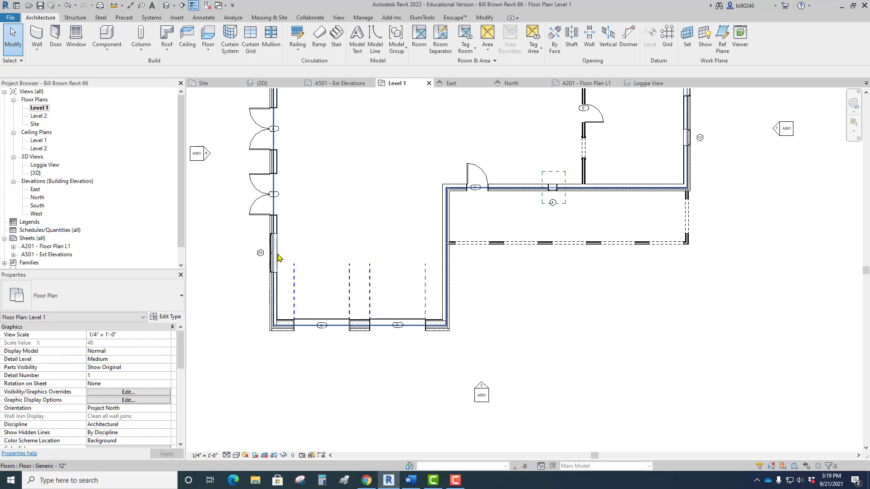
pyautogui.click(274, 263)
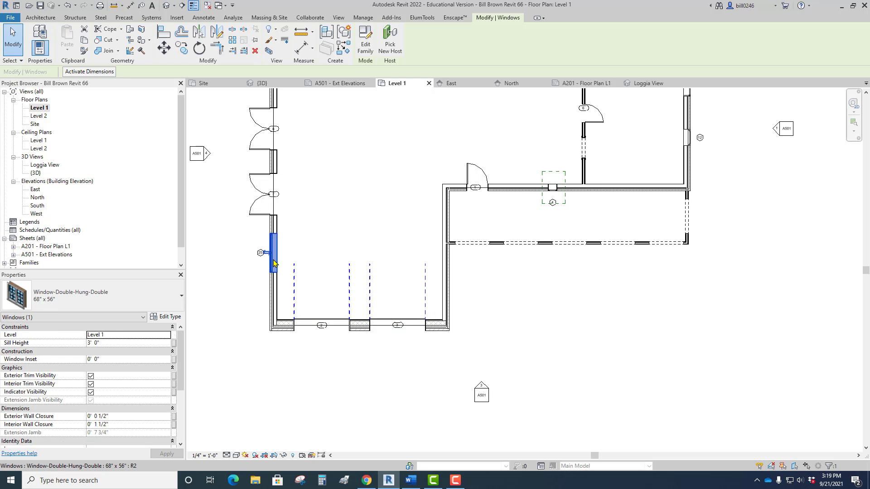
pyautogui.moveTo(274, 263); pyautogui.dragTo(273, 293)
pyautogui.moveTo(470, 218); pyautogui.dragTo(443, 288, button='middle')
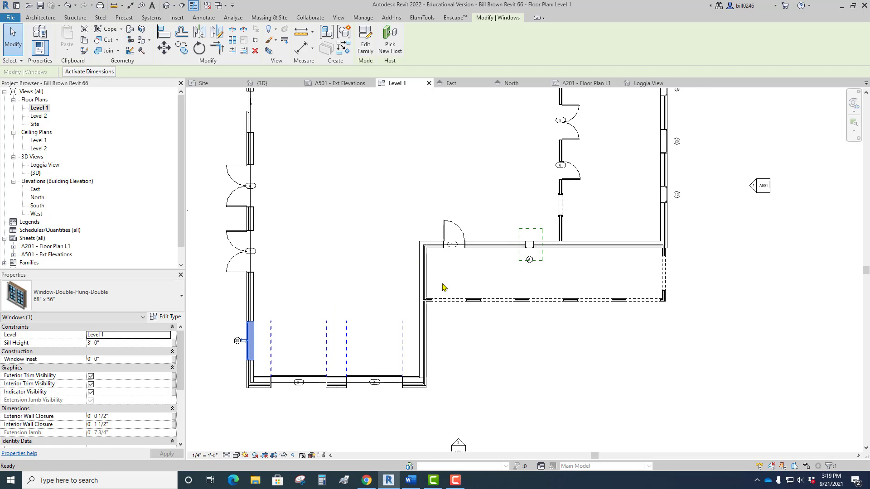
pyautogui.click(251, 119)
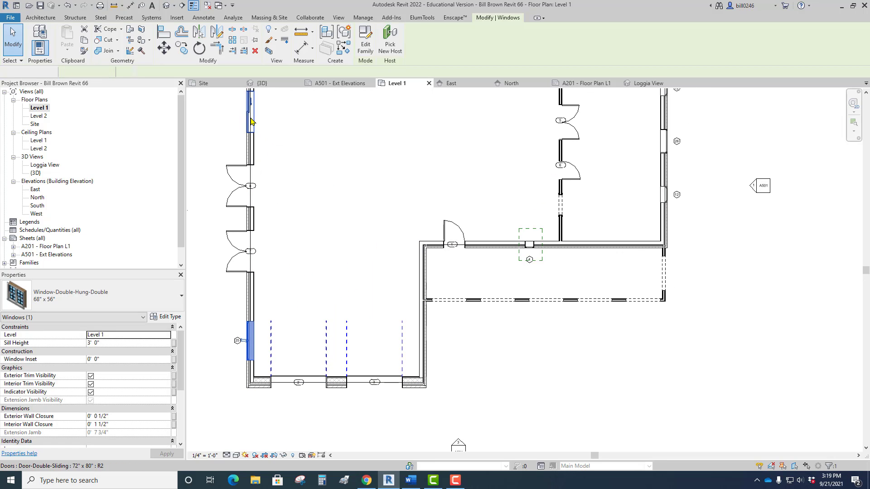
pyautogui.rightClick(251, 118)
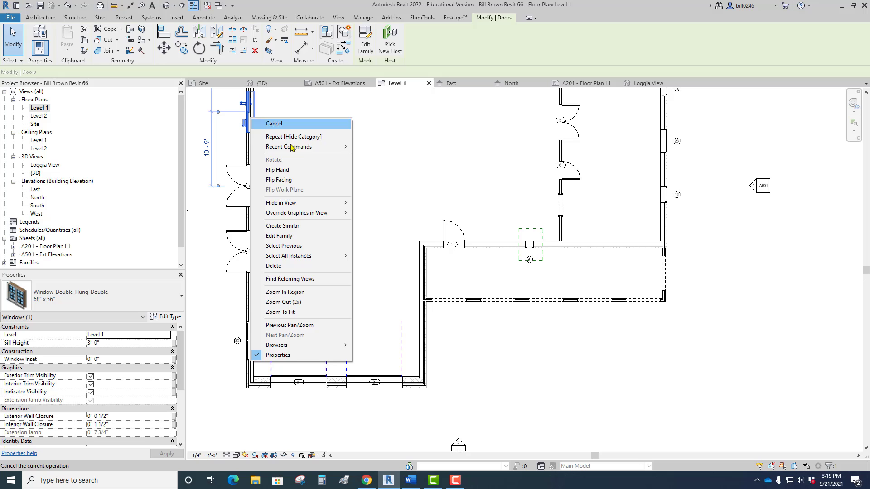
pyautogui.click(303, 227)
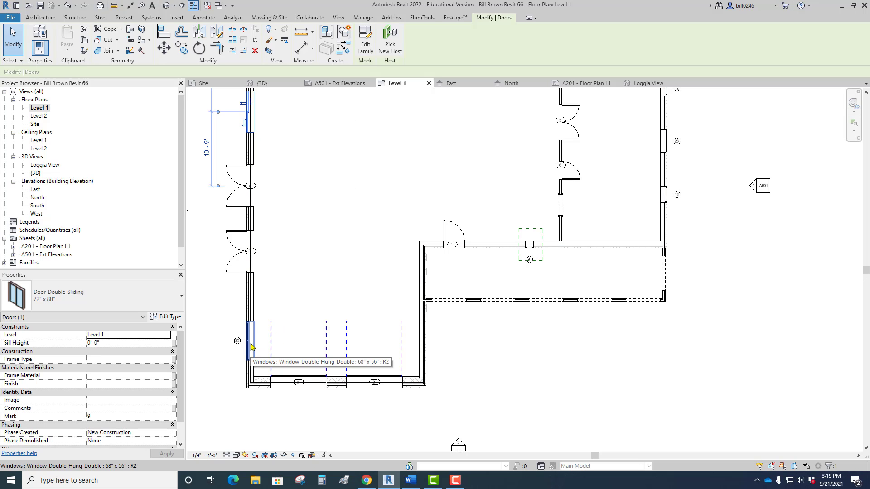
# Place a similar 36" x 65" fixed arch-top window in the garage's east wall, about 5' 11 1/2" from the loggia and the front corner.
pyautogui.moveTo(415, 219); pyautogui.dragTo(391, 284, button='middle')
pyautogui.click(408, 104)
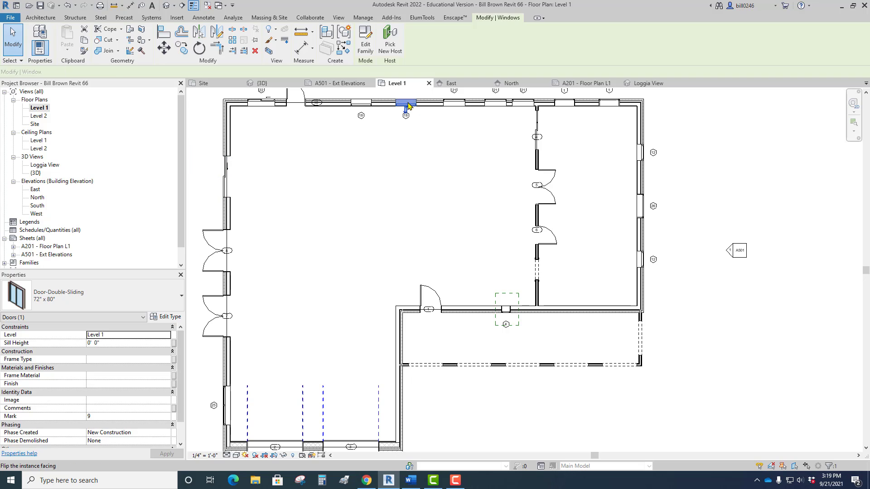
pyautogui.rightClick(408, 104)
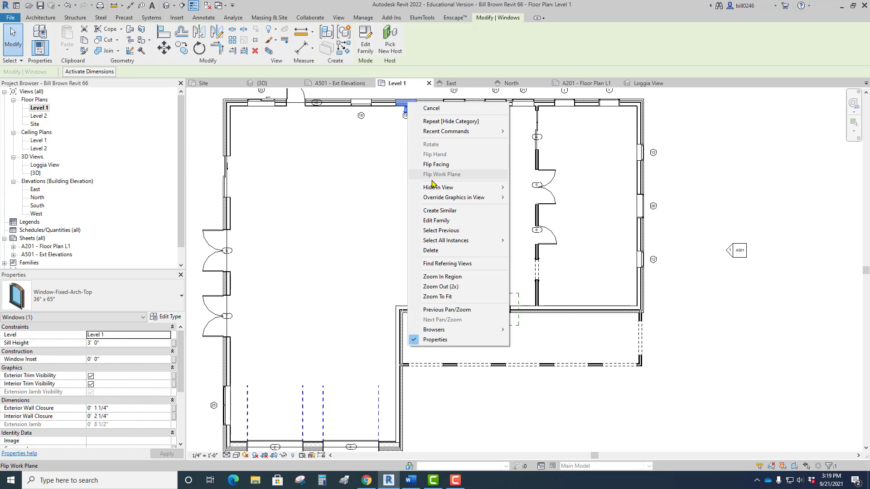
pyautogui.click(475, 211)
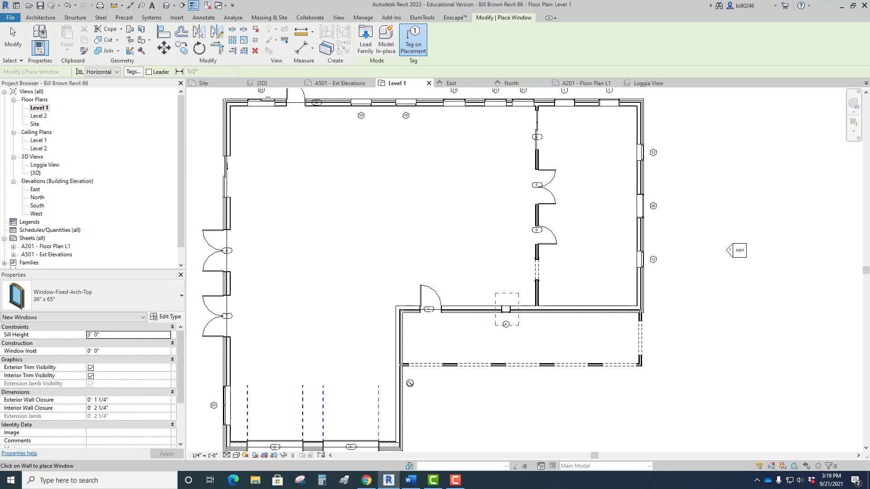
pyautogui.click(400, 405)
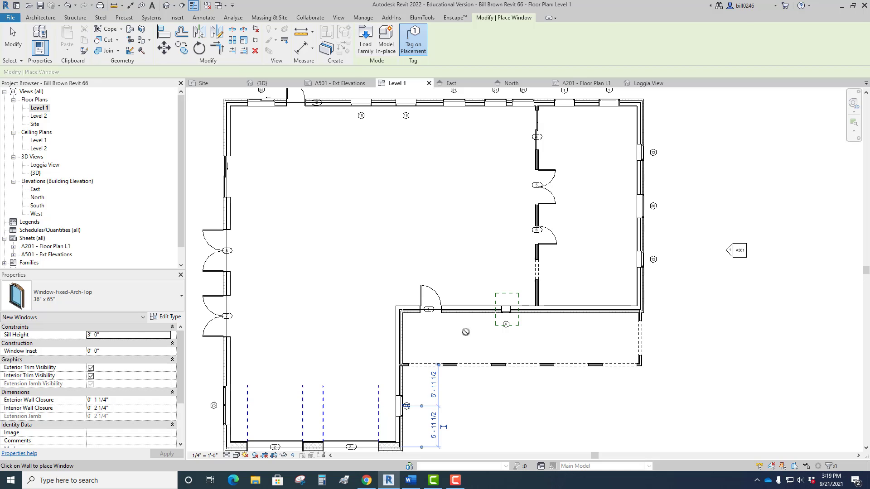
pyautogui.press('Escape')
pyautogui.press('Escape')
# Flip the new arch-top window's facing to the interior, flip it back to the exterior side, and clear the selection.
pyautogui.scroll(3, 449, 388)
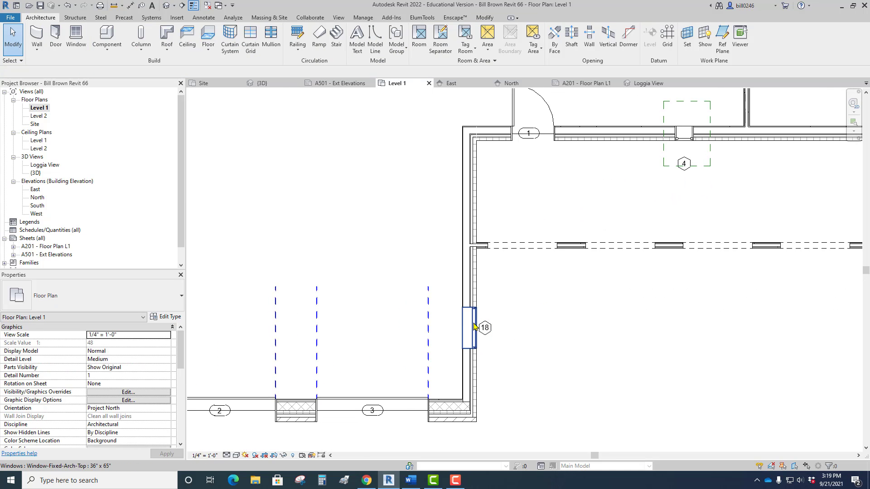
pyautogui.click(474, 327)
pyautogui.press('space')
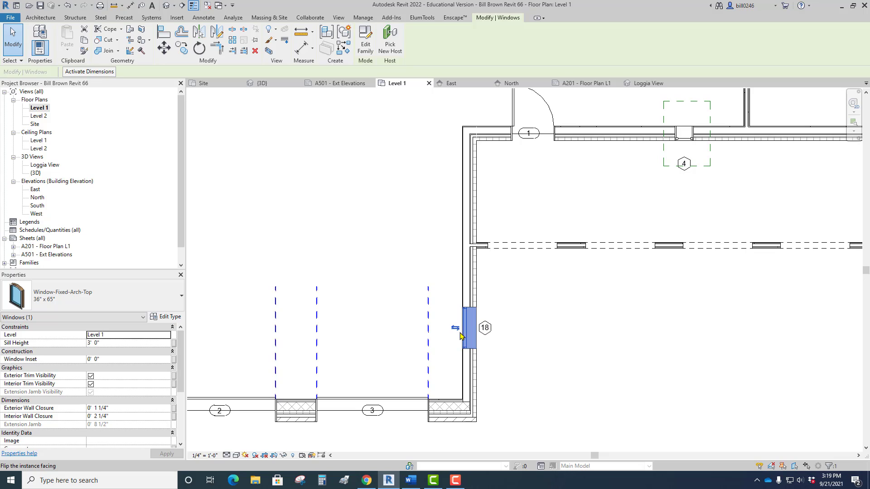
pyautogui.click(456, 329)
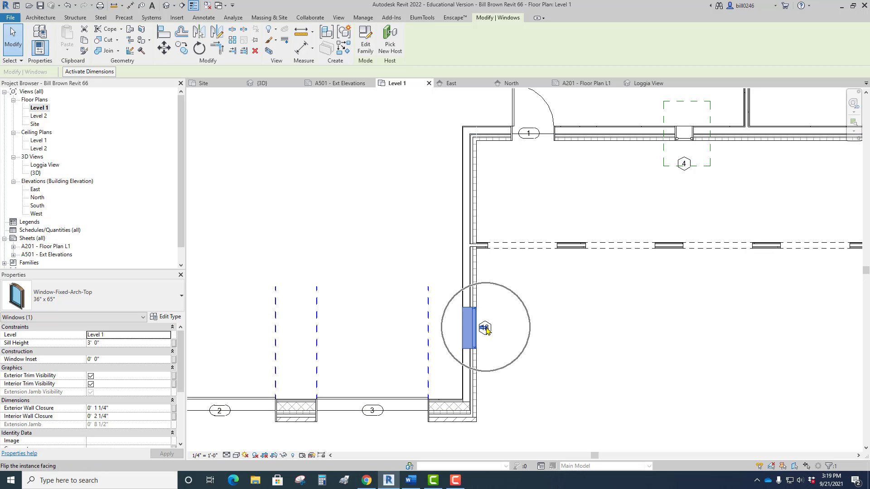
pyautogui.scroll(-3, 499, 325)
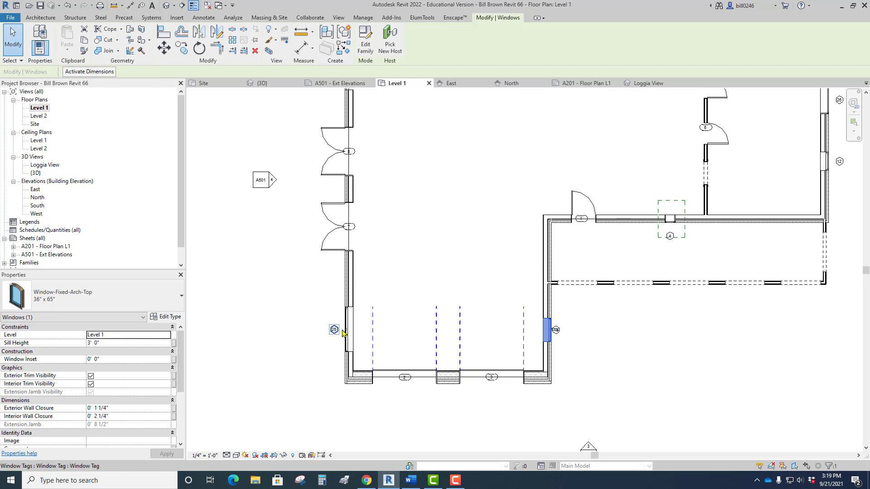
pyautogui.click(346, 344)
pyautogui.click(325, 354)
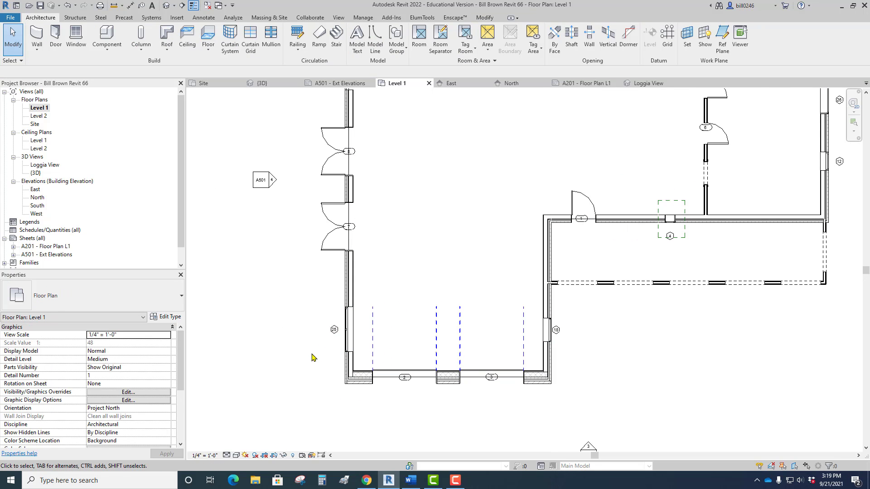
# Start placing a component and browse for a family to load, from the X: drive's labs folder down to the readonly folder.
pyautogui.scroll(-3, 296, 369)
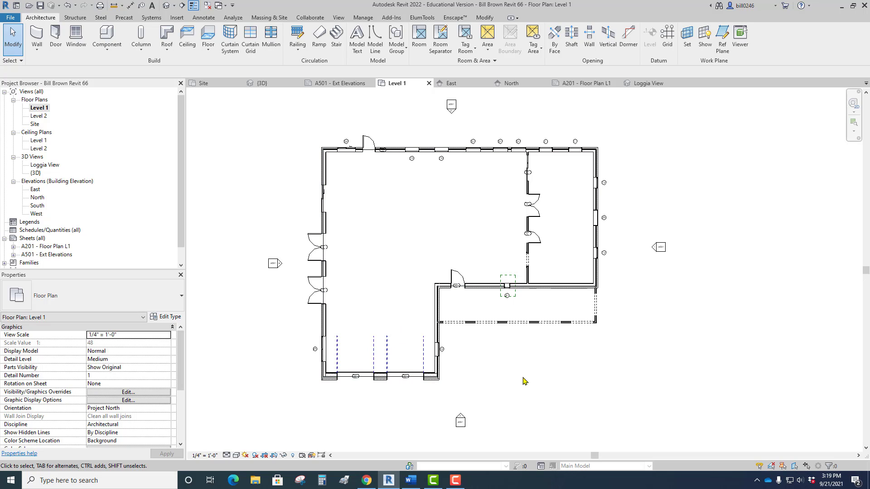
pyautogui.click(109, 48)
pyautogui.click(119, 68)
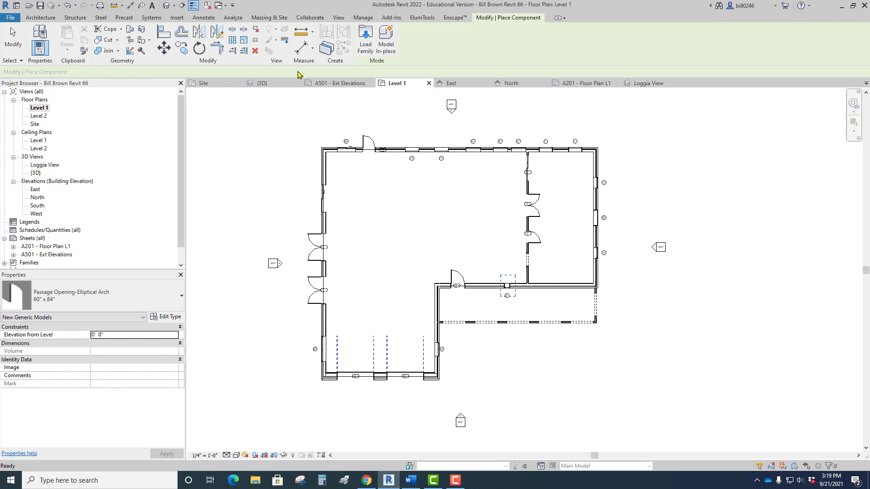
pyautogui.click(362, 49)
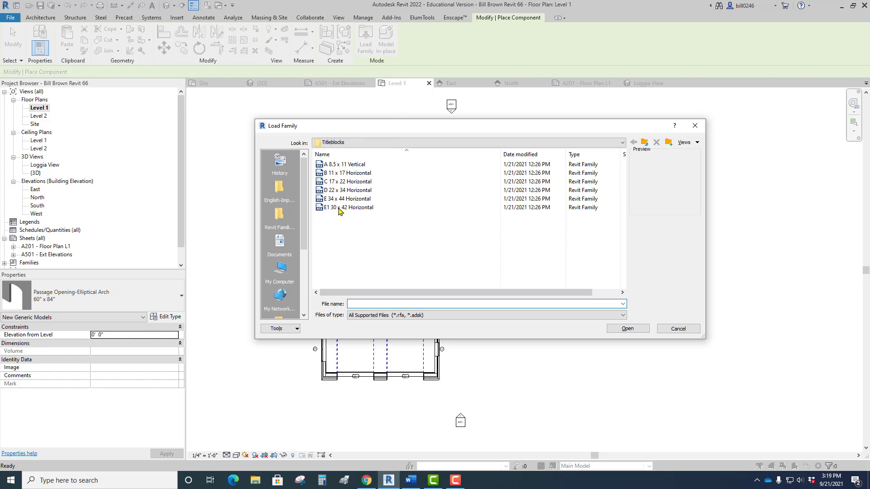
pyautogui.click(350, 144)
pyautogui.click(387, 196)
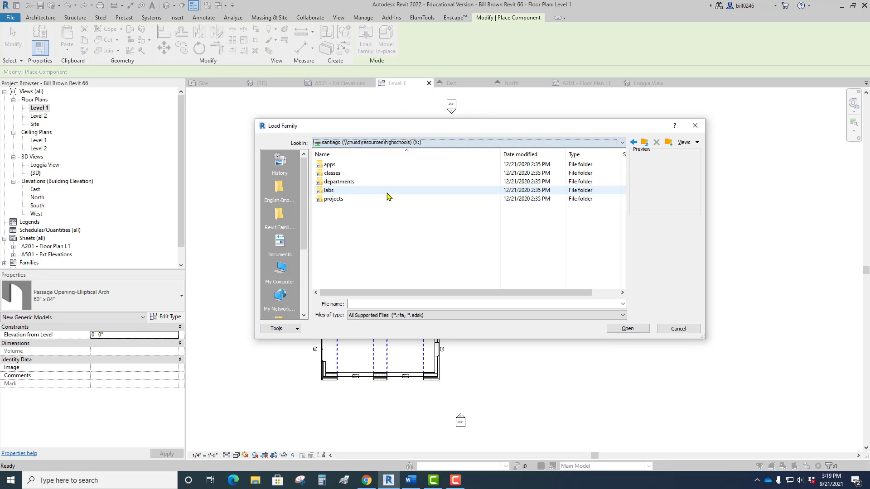
pyautogui.doubleClick(333, 190)
pyautogui.doubleClick(336, 173)
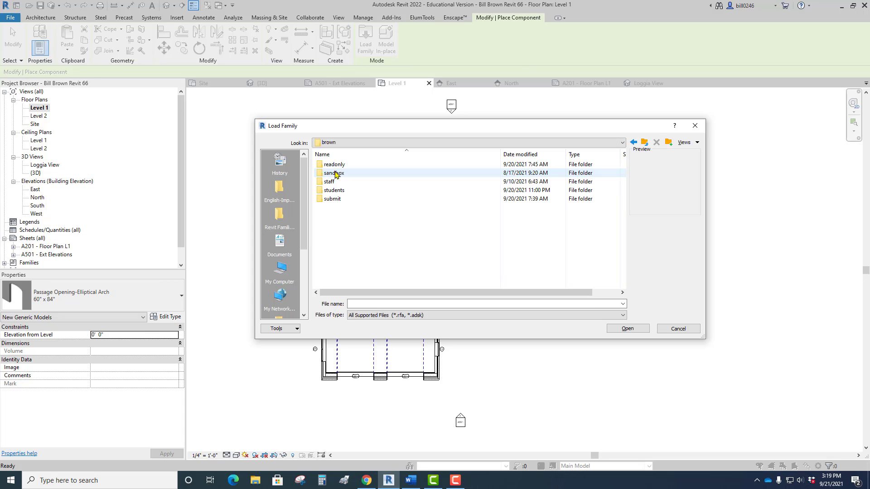
pyautogui.doubleClick(335, 165)
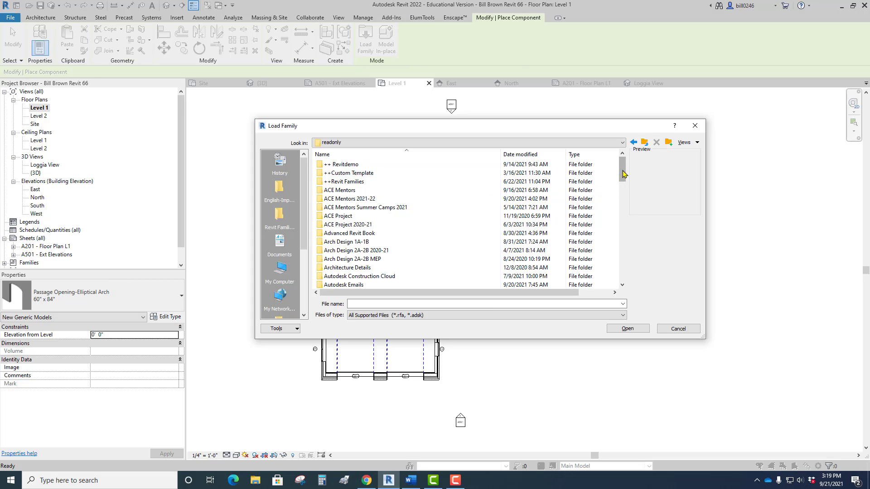
# Open the Entourage folder inside Revit Families 4.
pyautogui.moveTo(623, 174); pyautogui.dragTo(622, 255)
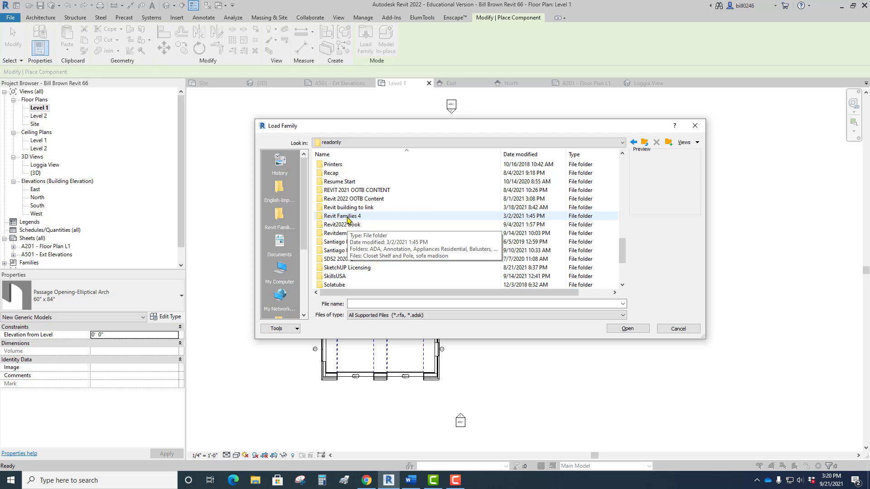
pyautogui.moveTo(349, 221)
pyautogui.mouseDown()
pyautogui.moveTo(292, 213)
pyautogui.moveTo(348, 219)
pyautogui.mouseUp()
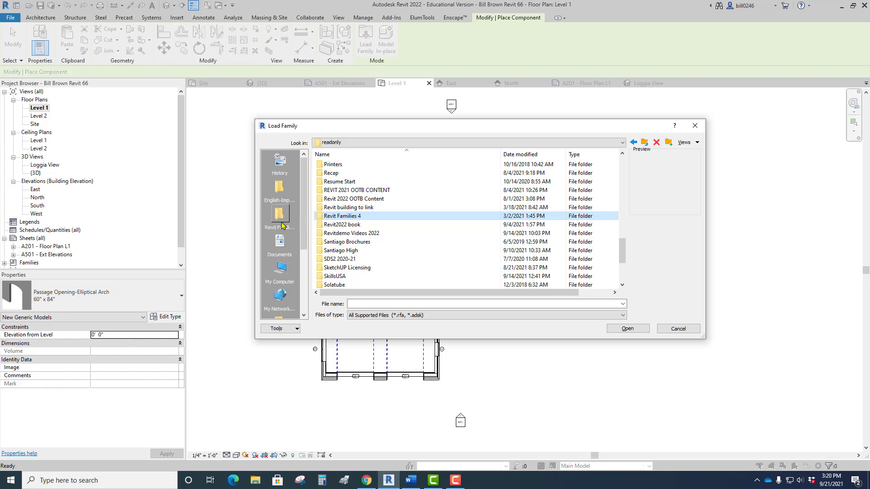
pyautogui.doubleClick(379, 217)
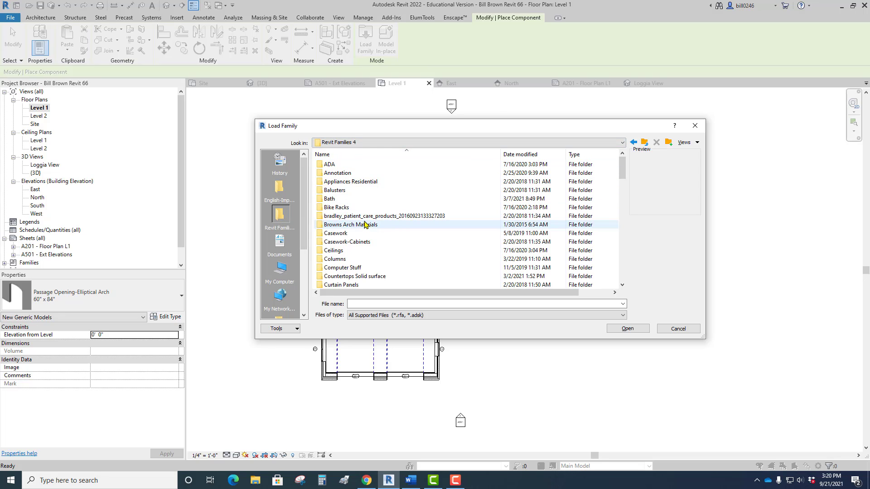
pyautogui.scroll(-3, 358, 227)
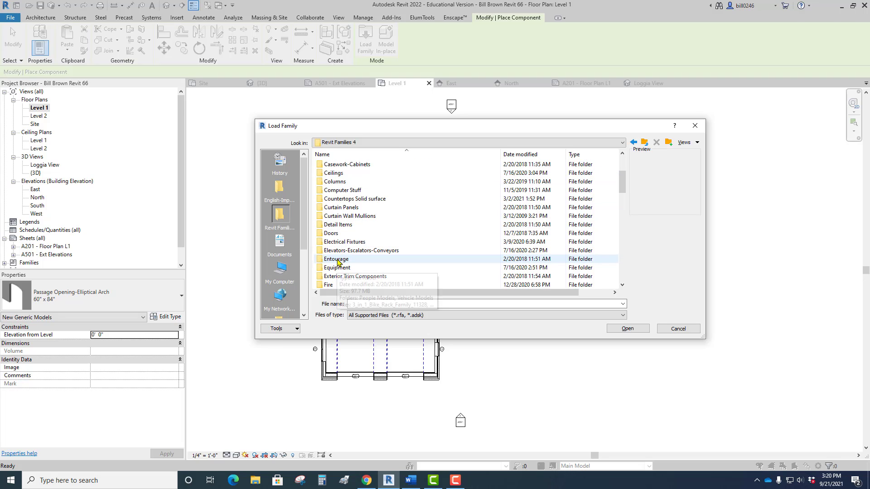
pyautogui.doubleClick(339, 259)
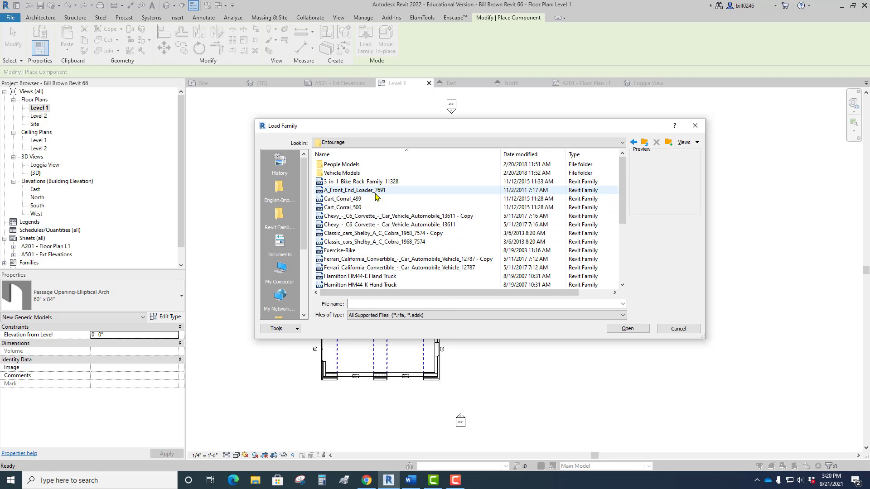
# Look through the Entourage folder's families and preview the Corvette, Ferrari, Lamborghini and hand truck models.
pyautogui.click(370, 217)
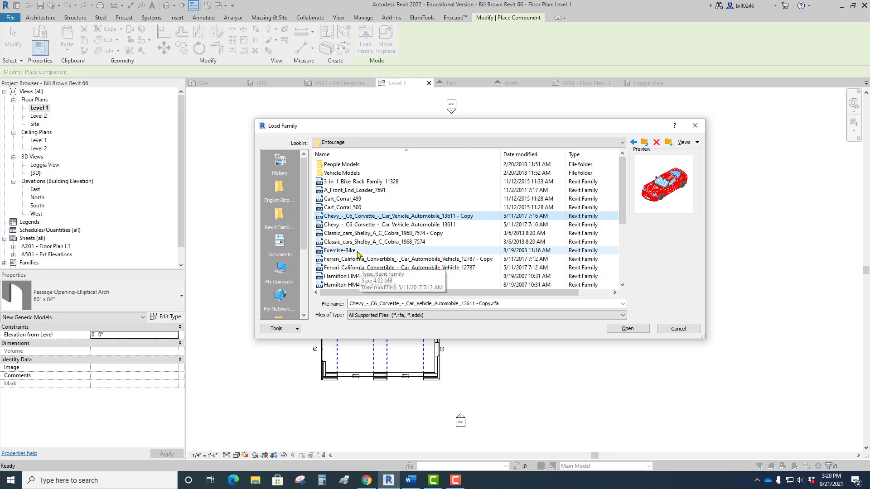
pyautogui.scroll(-1, 363, 258)
pyautogui.click(363, 234)
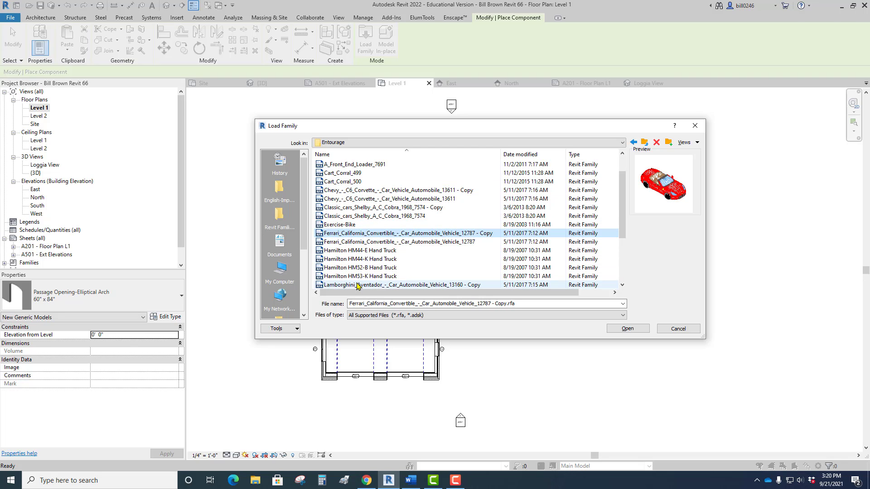
pyautogui.scroll(-1, 359, 272)
pyautogui.scroll(-1, 360, 253)
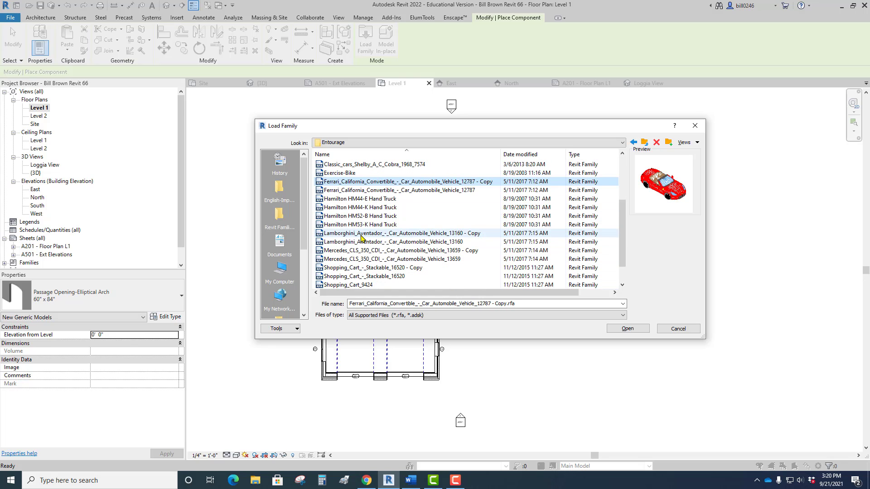
pyautogui.click(362, 234)
pyautogui.scroll(-1, 365, 243)
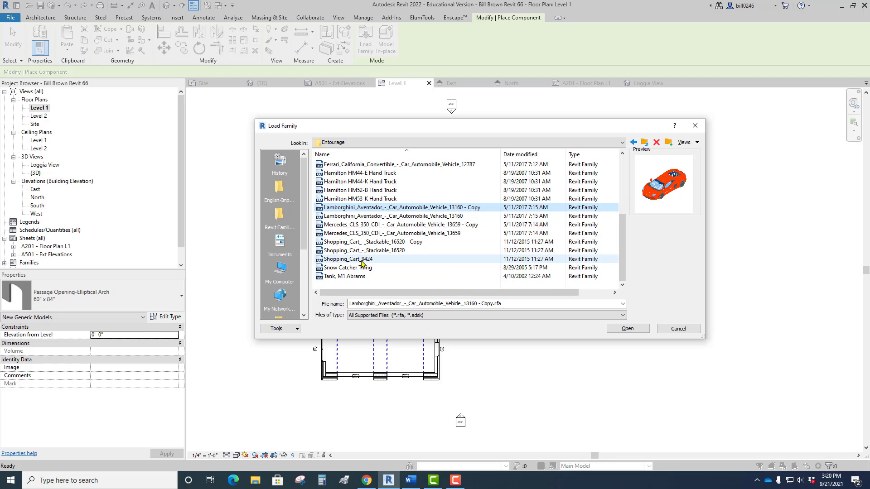
pyautogui.scroll(2, 362, 263)
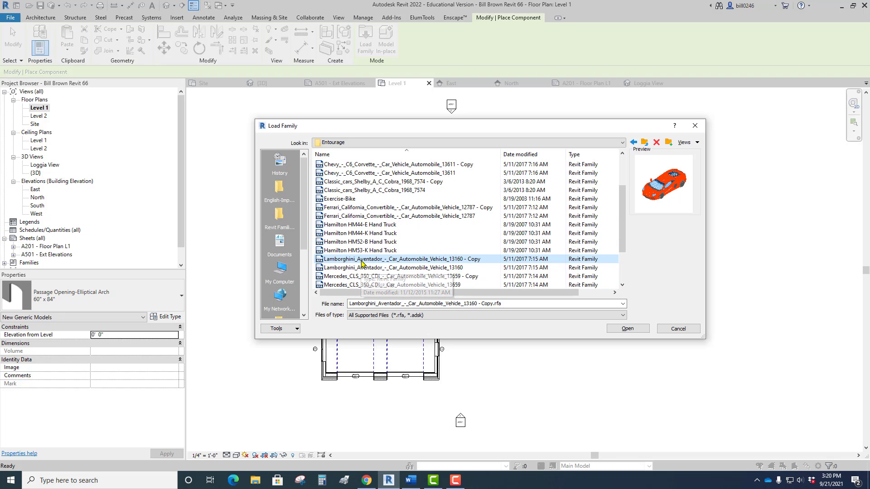
pyautogui.click(382, 226)
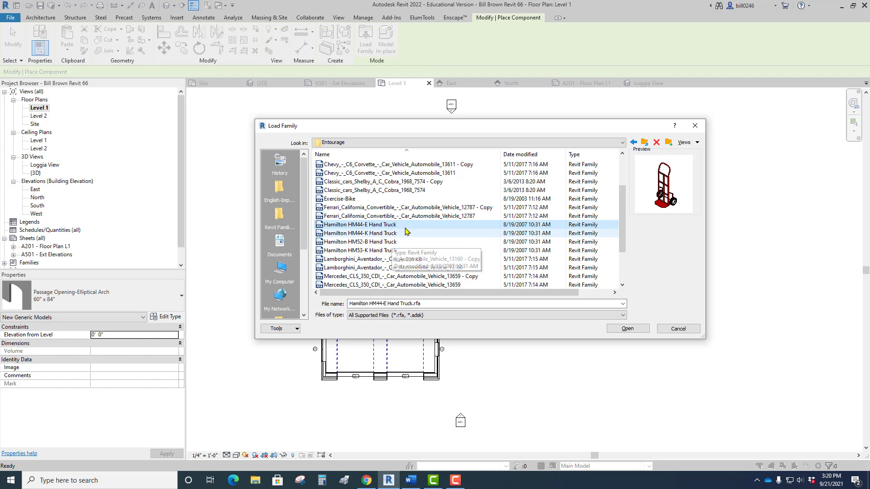
pyautogui.press('Up')
pyautogui.press('Up')
pyautogui.press('Up')
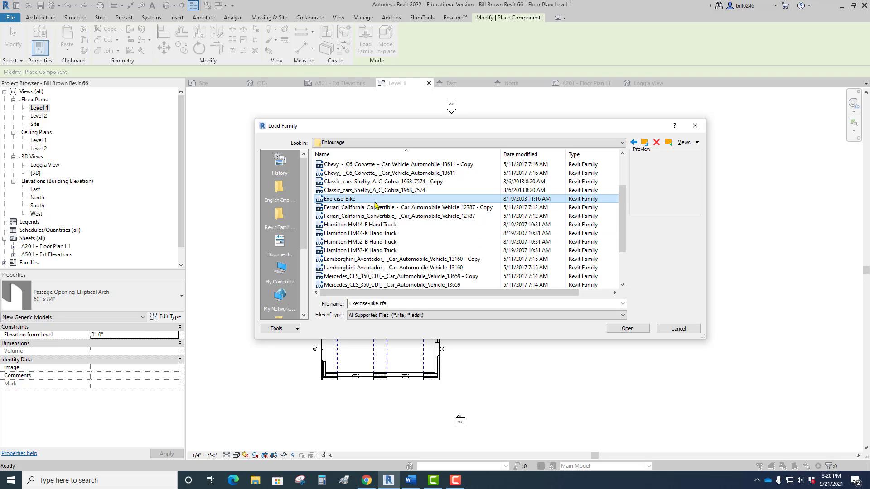
pyautogui.scroll(1, 363, 239)
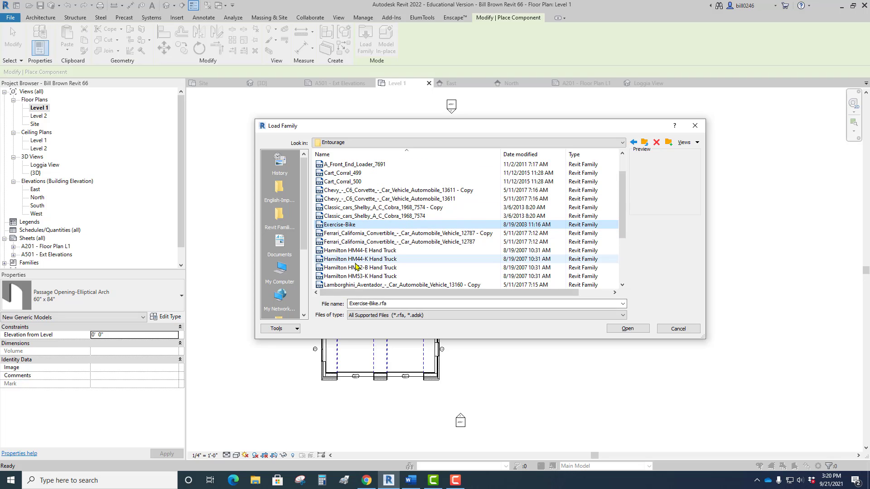
# Load the Ferrari_California_Convertible_-_Car_Automobile_Vehicle_12787 family and place it in the garage's east bay, about 7'-0" from the east wall.
pyautogui.click(358, 239)
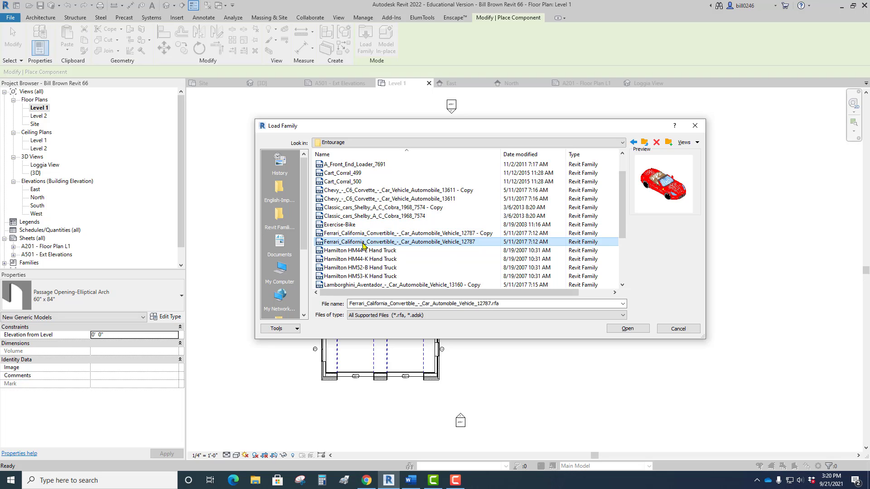
pyautogui.click(628, 328)
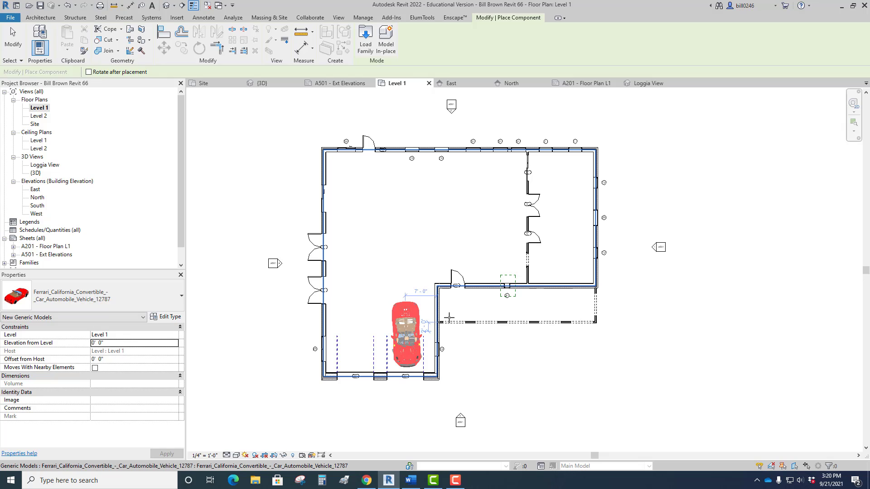
pyautogui.click(407, 335)
pyautogui.press('Escape')
pyautogui.press('Escape')
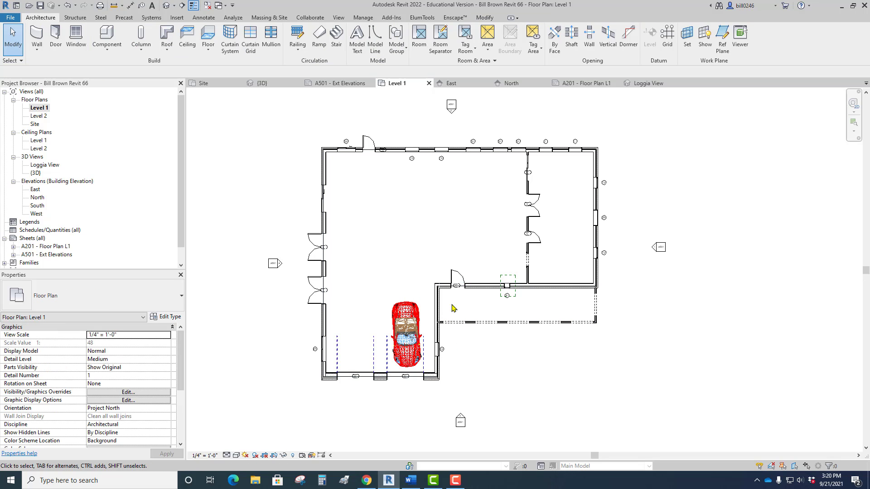
# Load the Chevy_-_C6_Corvette_-_Car_Vehicle_Automobile_13611 family and place it in the garage's west bay, about 18'-6" from the garage's east wall.
pyautogui.click(107, 45)
pyautogui.click(123, 68)
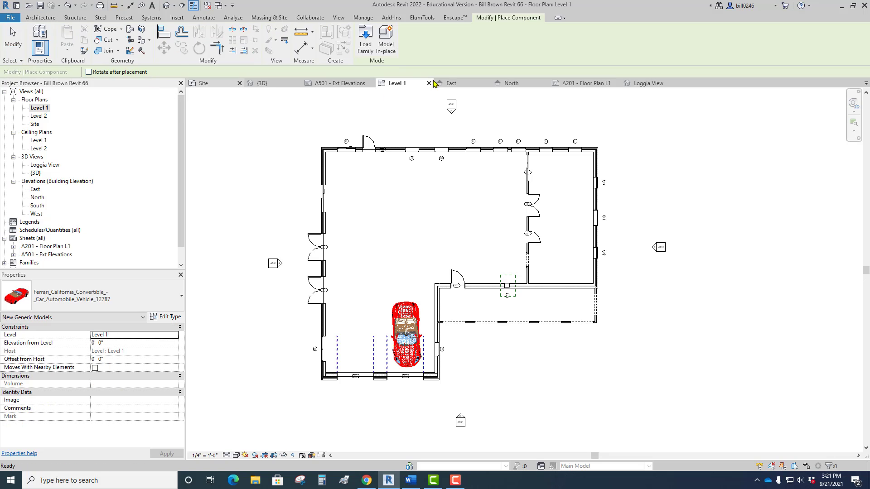
pyautogui.click(365, 40)
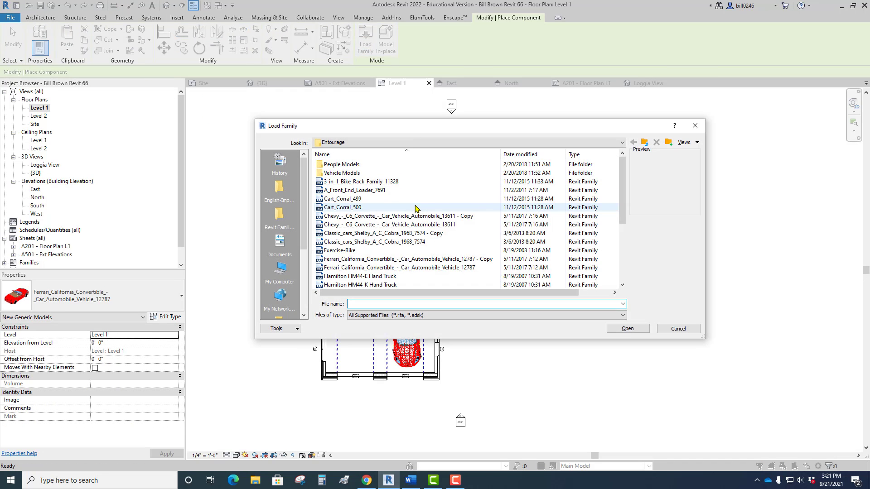
pyautogui.click(397, 225)
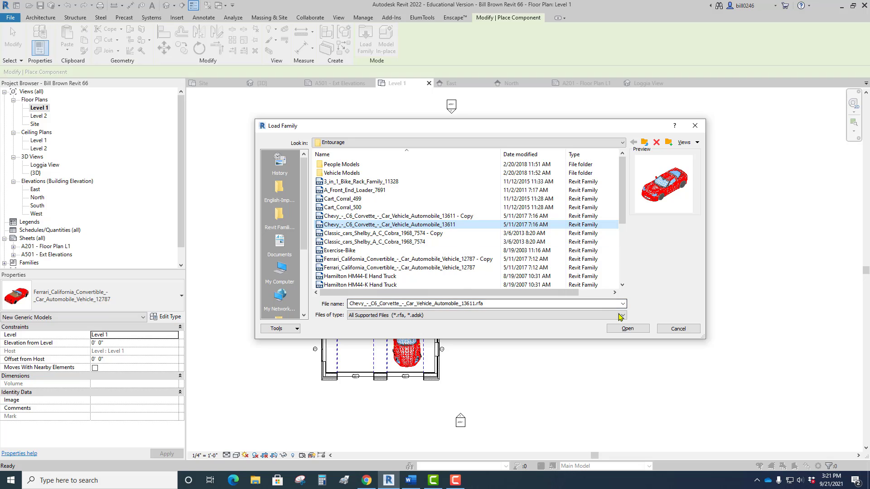
pyautogui.click(630, 328)
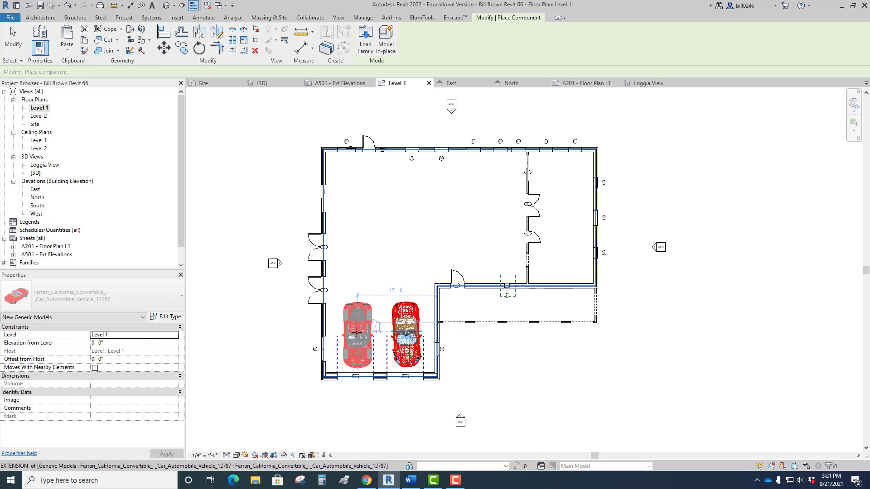
pyautogui.click(429, 336)
pyautogui.press('Escape')
pyautogui.press('Escape')
# Rotate the Corvette 180° so its nose faces into the house, and move it toward the garage door, about 5'-3" from the west wall.
pyautogui.scroll(5, 362, 390)
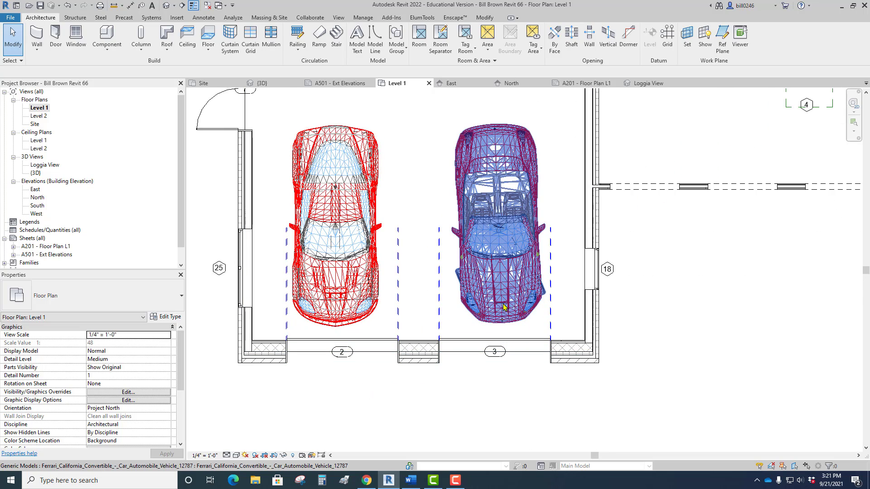
pyautogui.click(345, 313)
pyautogui.press('Escape')
pyautogui.click(356, 307)
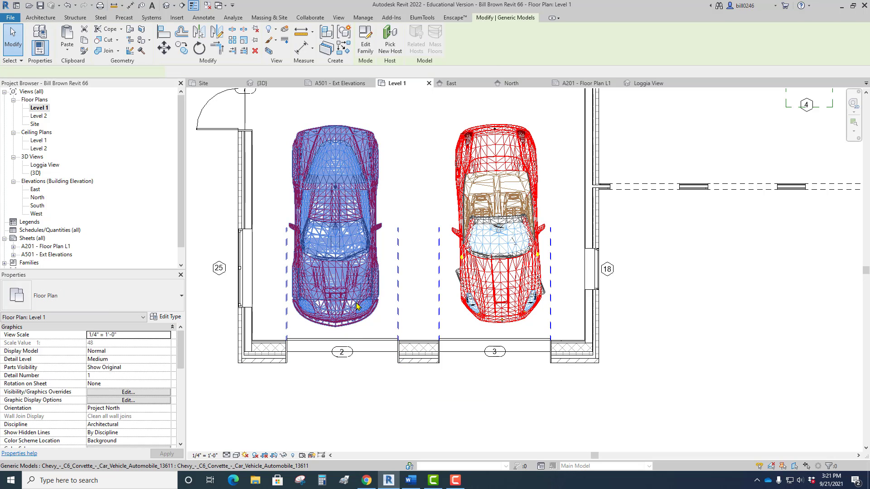
pyautogui.press('space')
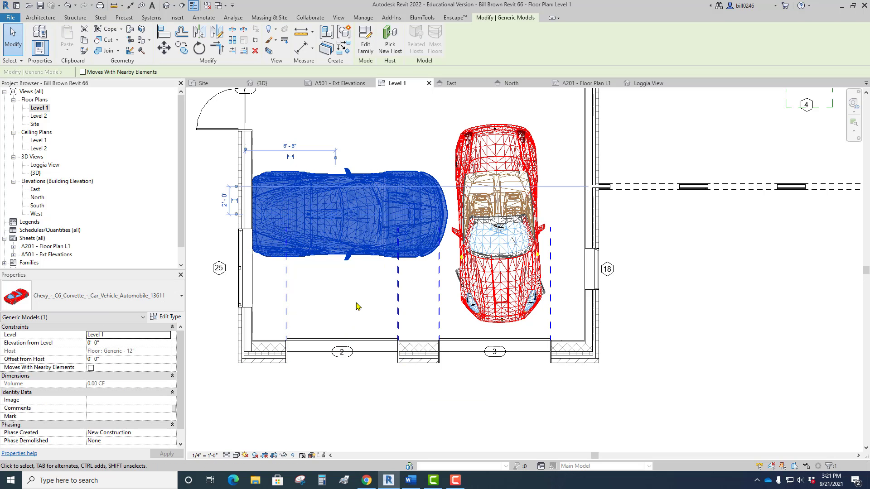
pyautogui.press('space')
pyautogui.press('space')
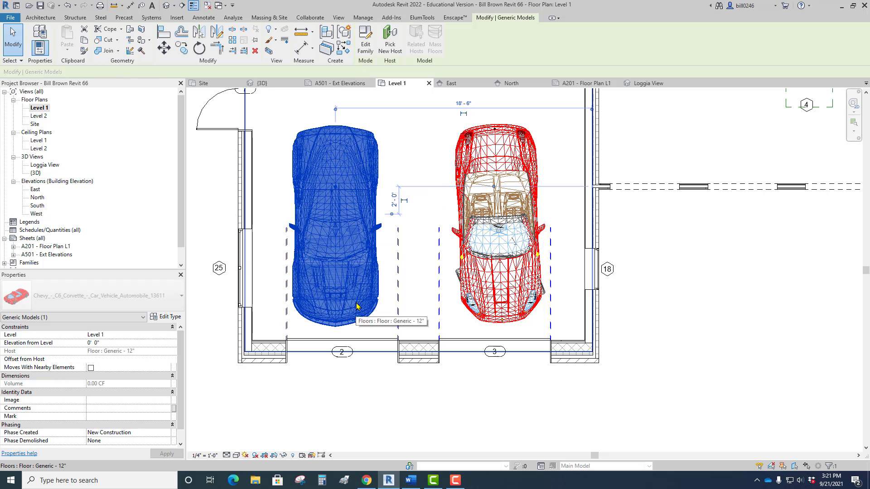
pyautogui.press('space')
pyautogui.press('space')
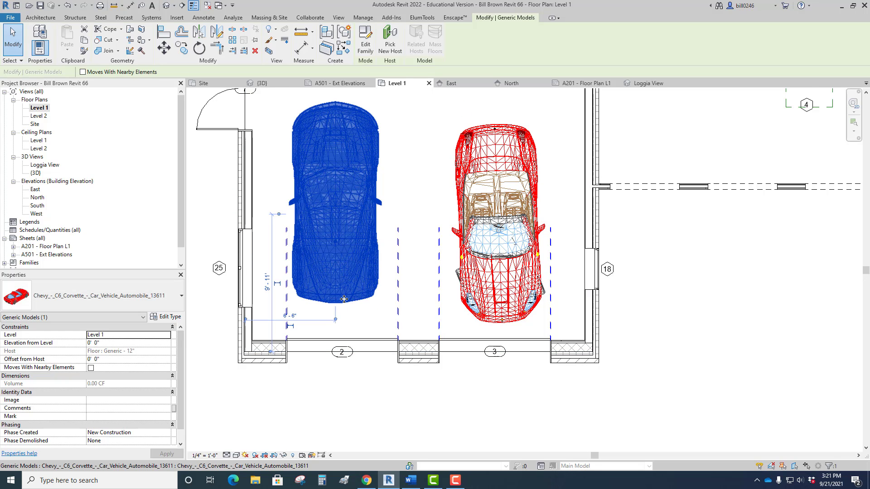
pyautogui.moveTo(358, 313); pyautogui.dragTo(323, 321)
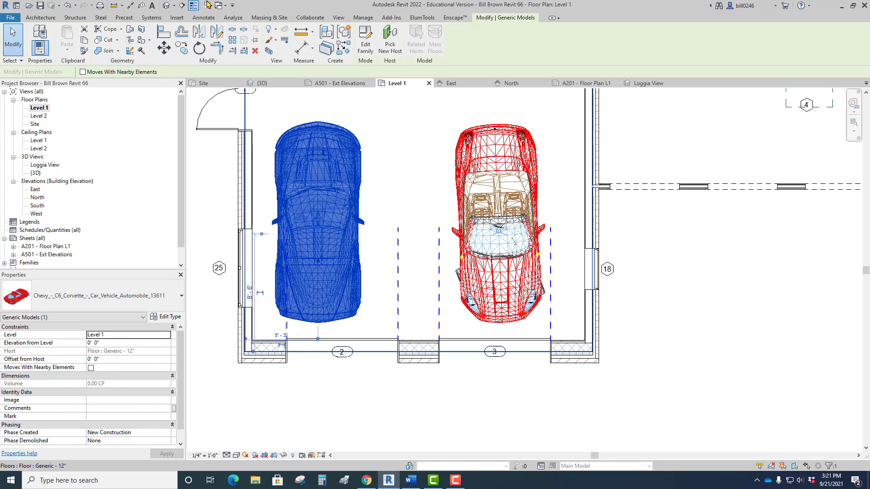
pyautogui.press('Escape')
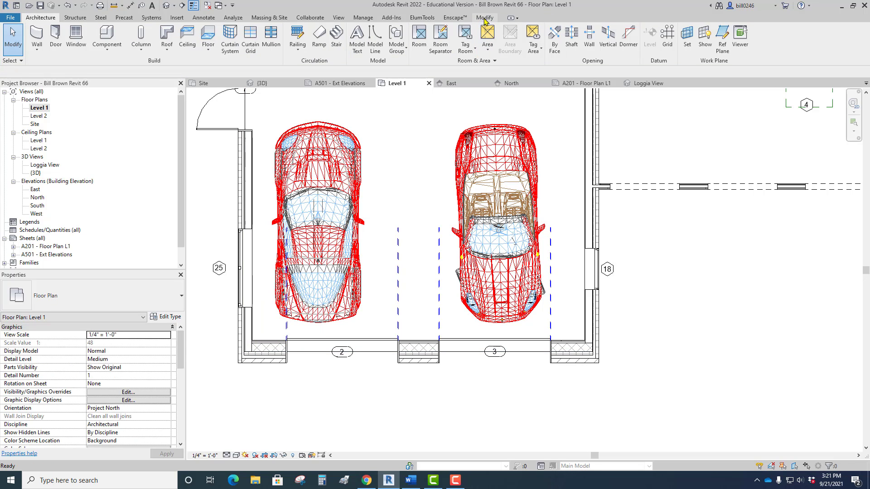
# Align the Corvette's centerline with the center of the west garage door, door 2.
pyautogui.click(485, 18)
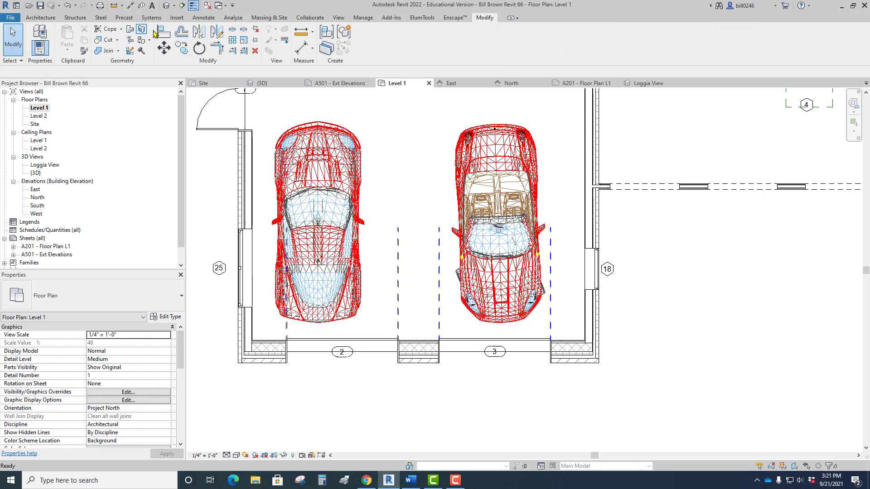
pyautogui.click(165, 32)
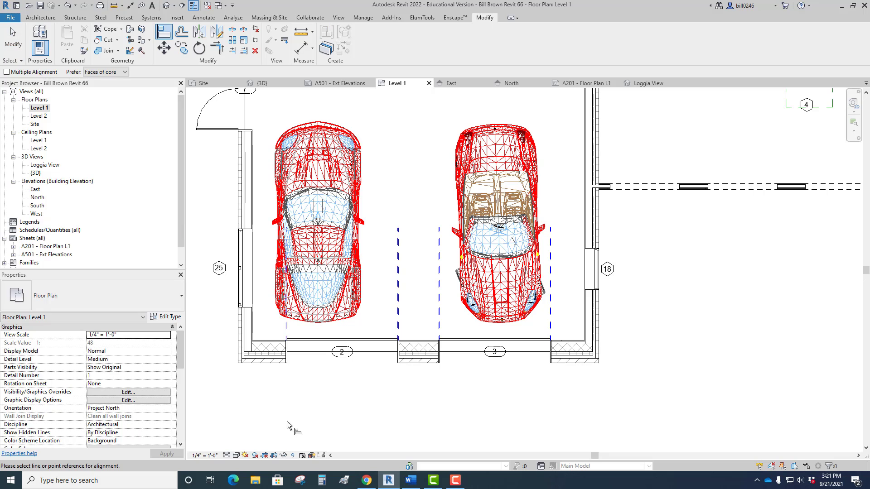
pyautogui.click(342, 351)
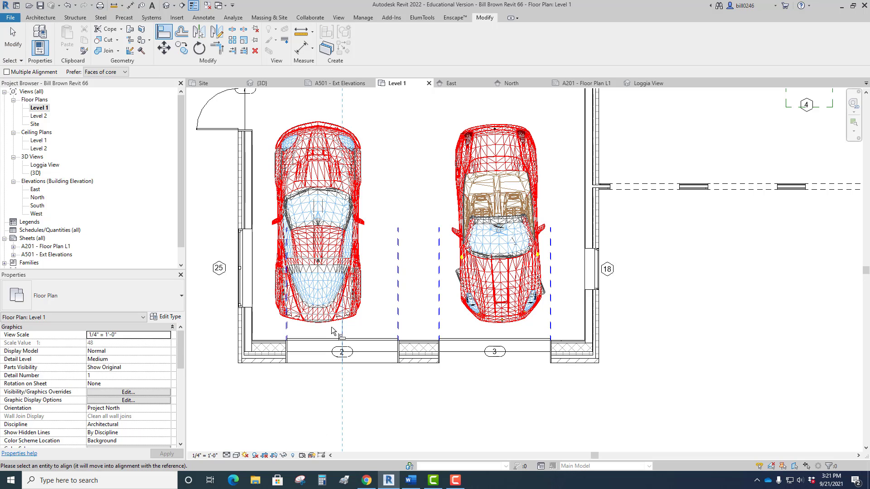
pyautogui.click(319, 292)
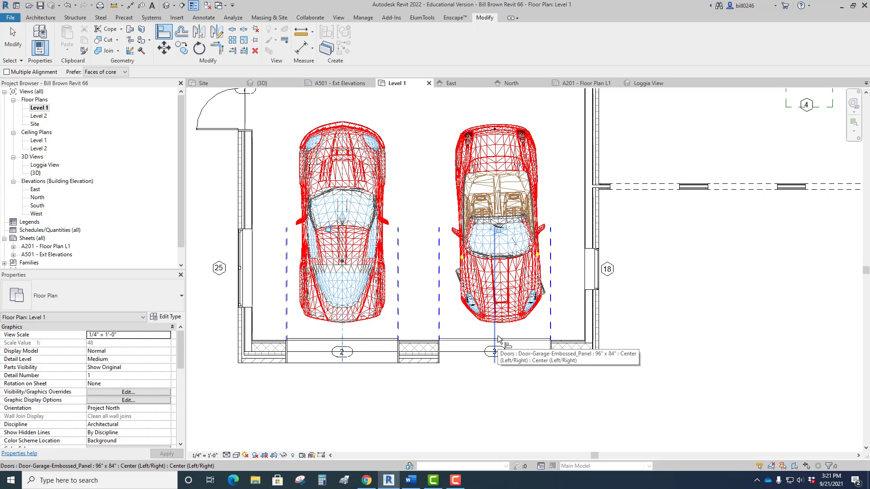
pyautogui.click(495, 351)
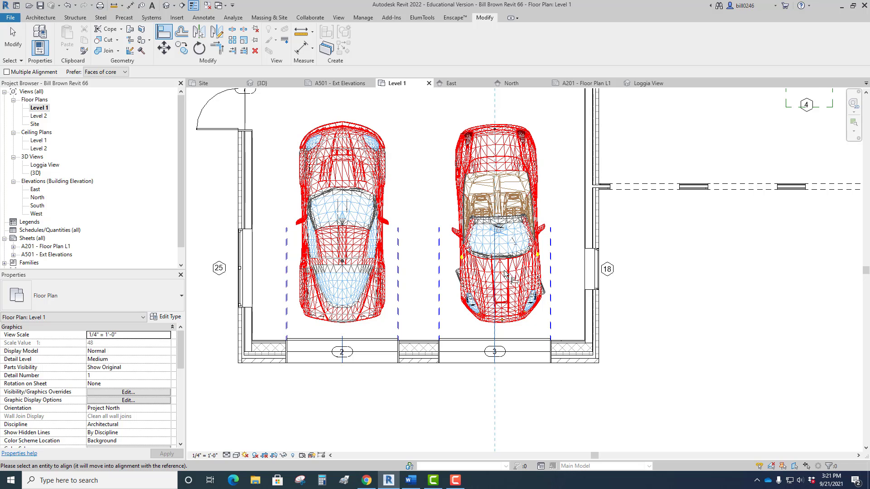
pyautogui.press('Escape')
pyautogui.press('Escape')
# Nudge the Ferrari slightly west, to about 7'-2" from the garage's east wall, and clear the selection.
pyautogui.click(507, 312)
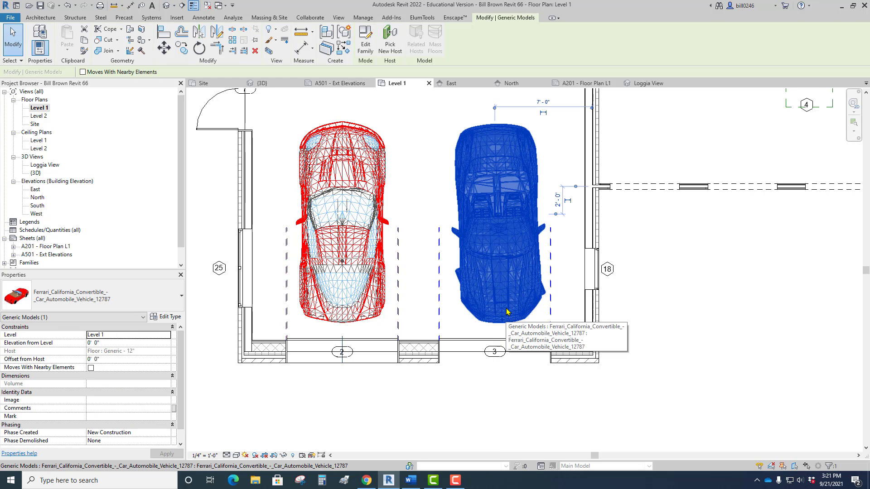
pyautogui.press('Left')
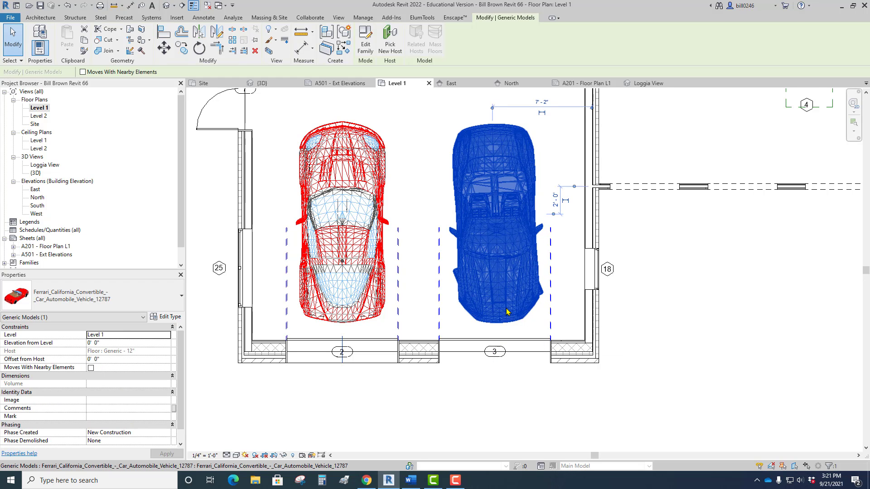
pyautogui.click(494, 424)
# Cut a Building Section west to east across the Level 1 garage through both cars, looking north.
pyautogui.scroll(-3, 494, 424)
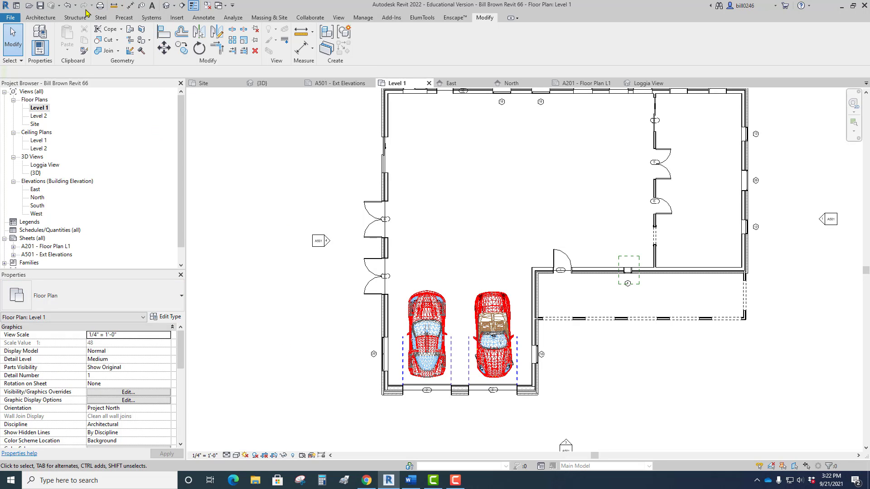
pyautogui.click(338, 18)
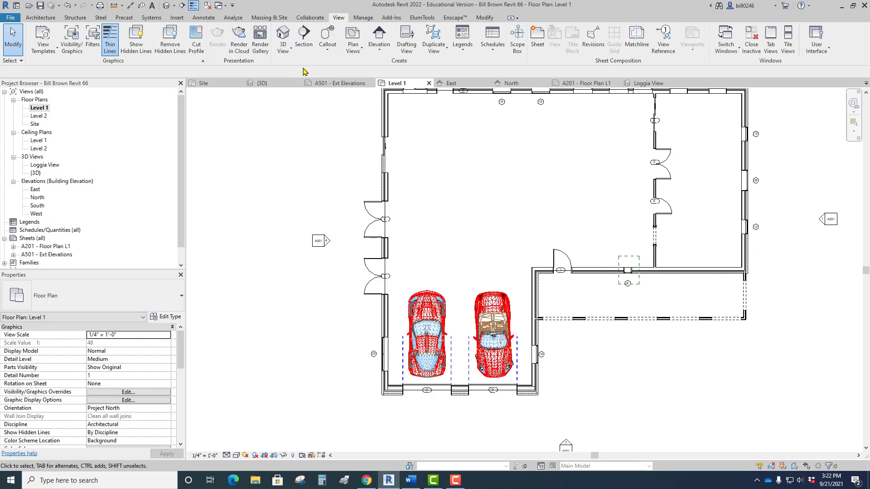
pyautogui.click(306, 47)
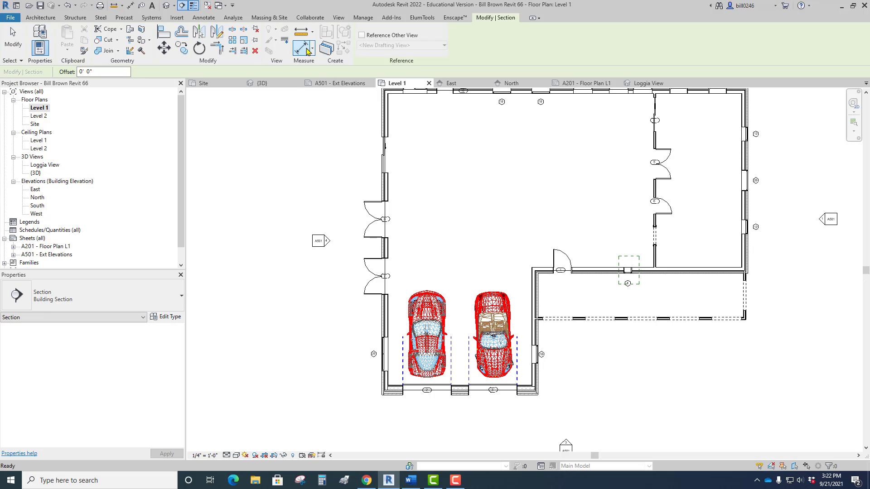
pyautogui.click(68, 299)
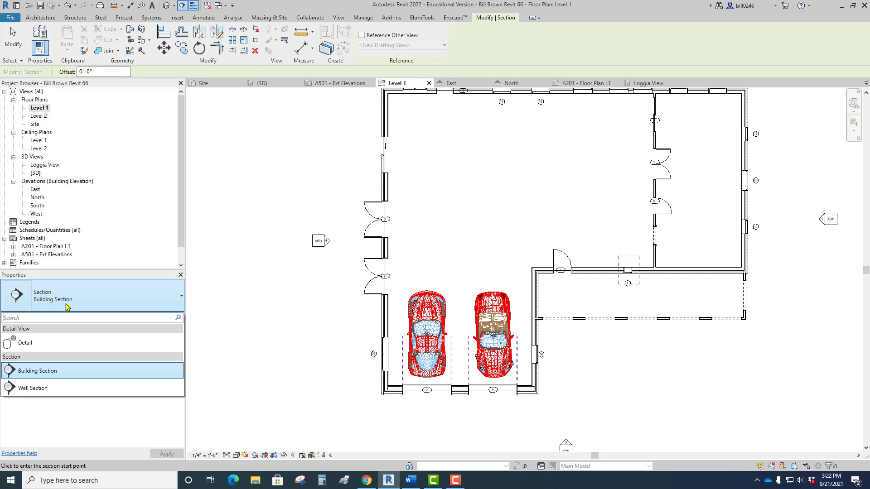
pyautogui.click(59, 371)
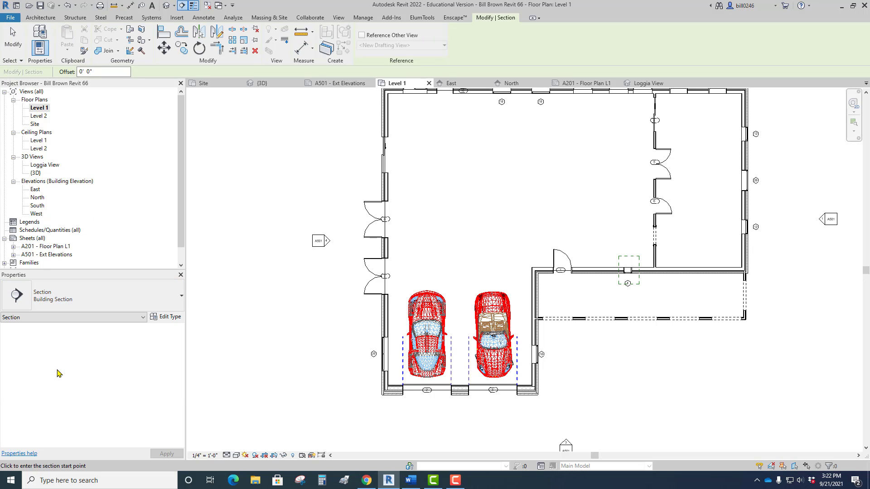
pyautogui.click(359, 355)
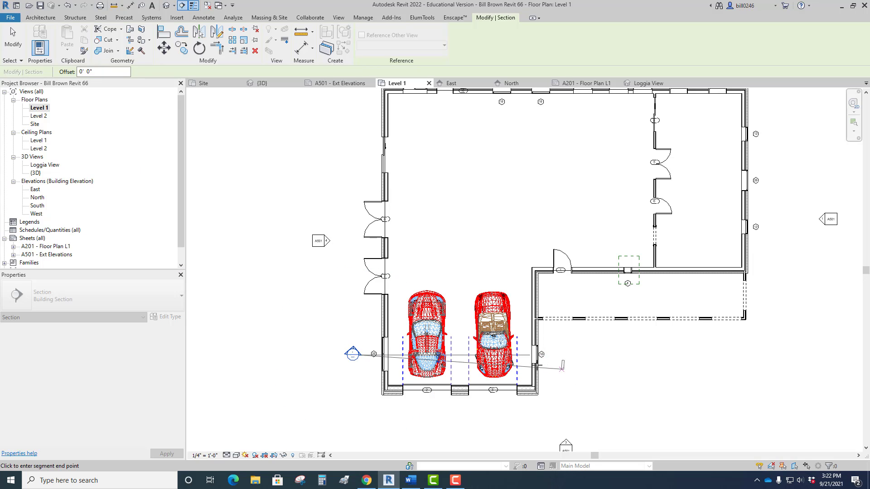
pyautogui.click(556, 354)
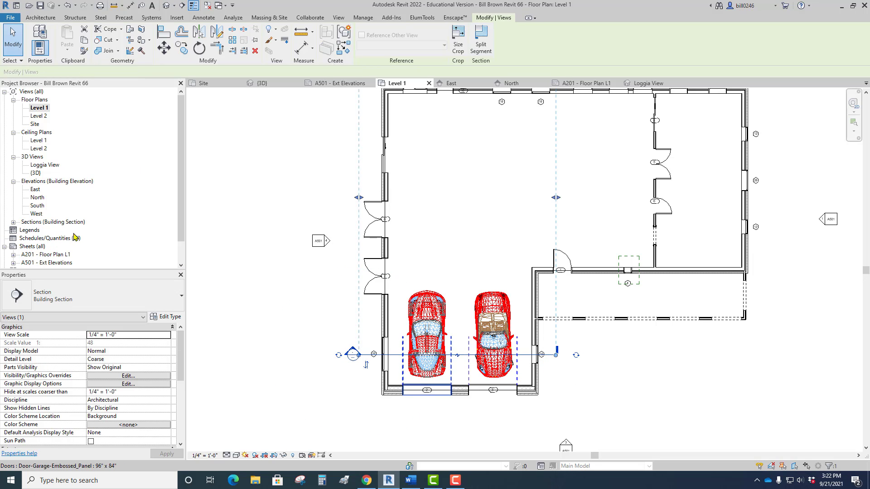
# Open the new Section 1 view and set its detail level to Medium.
pyautogui.click(13, 222)
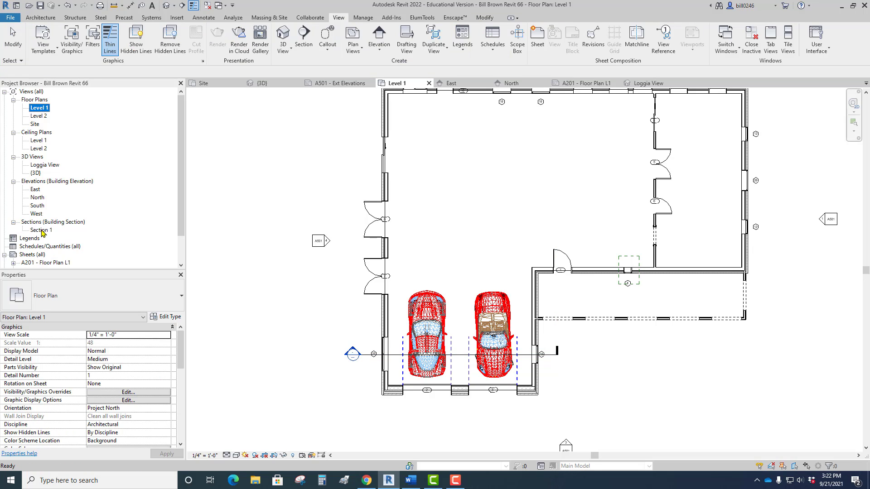
pyautogui.click(41, 230)
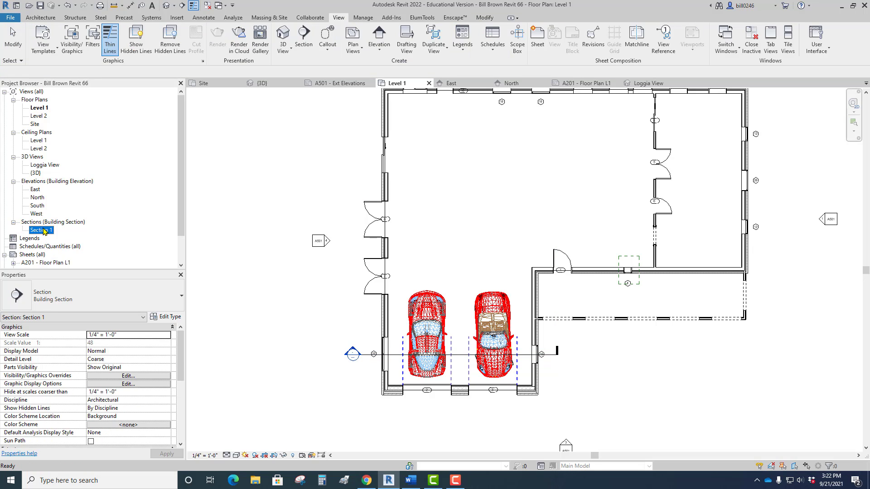
pyautogui.doubleClick(42, 231)
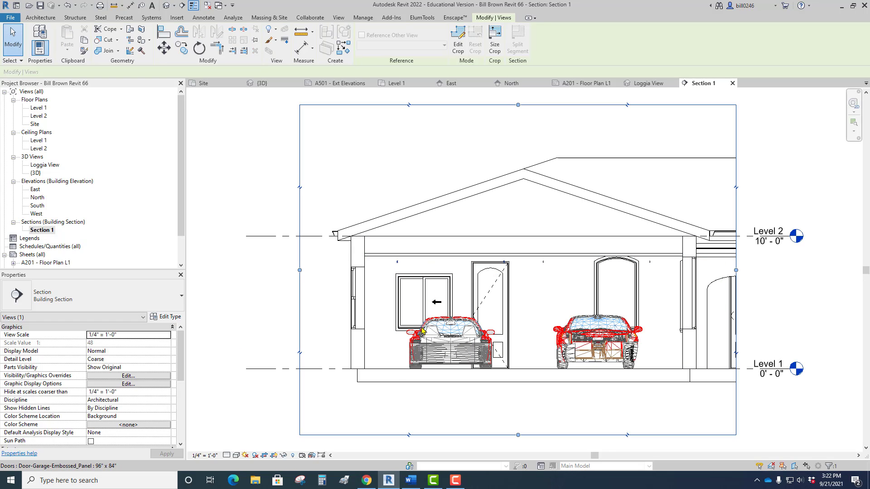
pyautogui.click(227, 456)
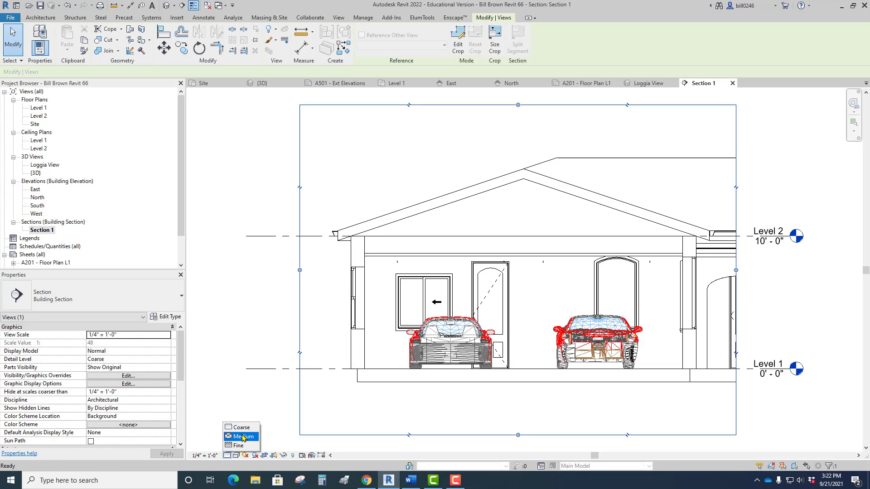
pyautogui.click(243, 436)
# Examine the garage section's wall layers, eave, ceiling and the windows cut in both side walls.
pyautogui.scroll(5, 358, 247)
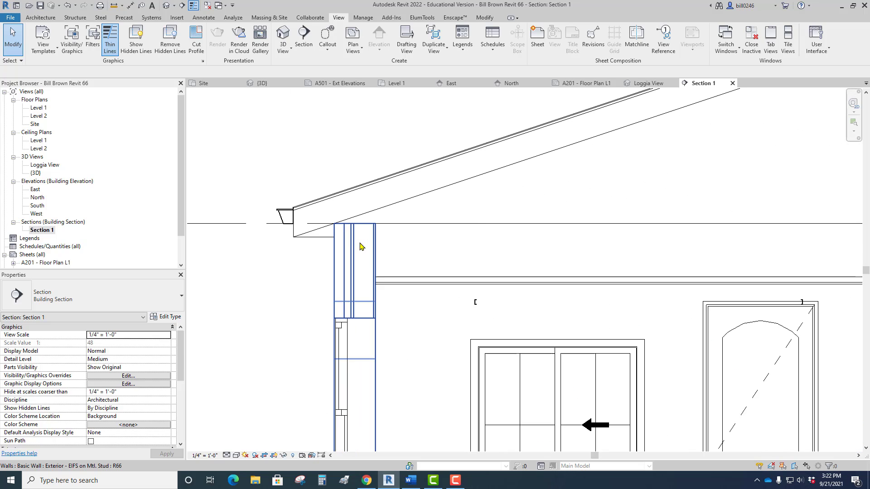
pyautogui.scroll(-5, 353, 295)
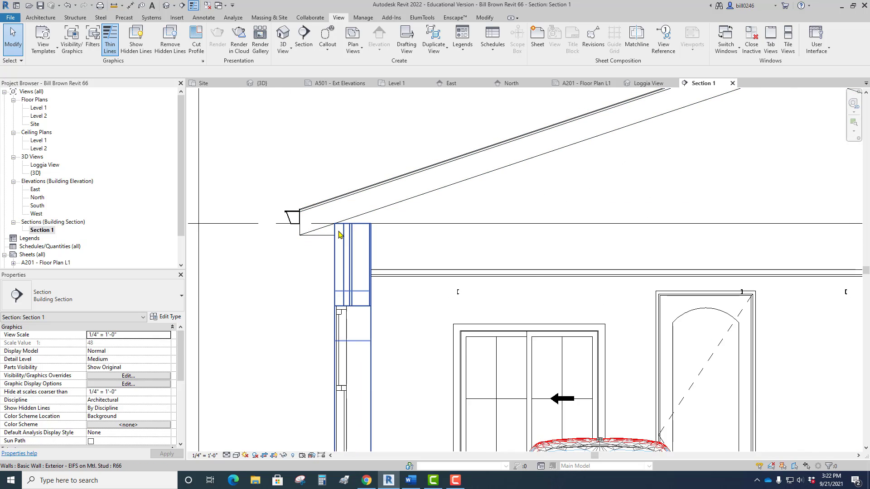
pyautogui.scroll(3, 355, 303)
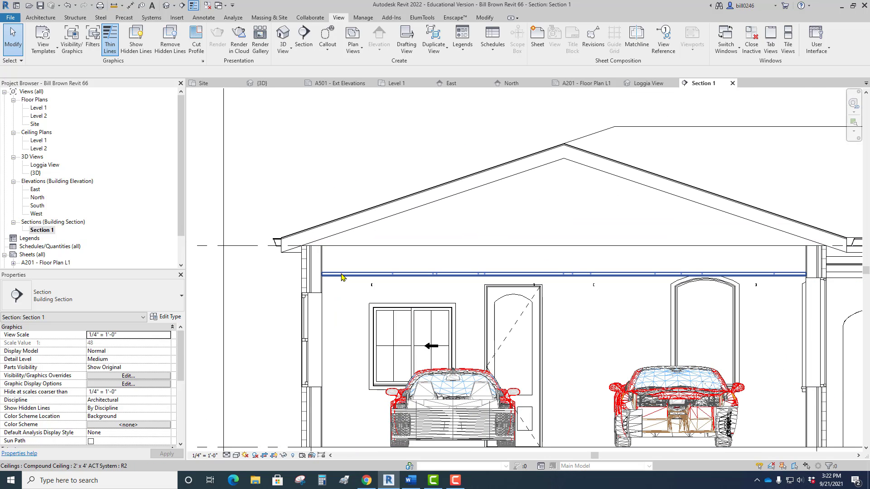
pyautogui.moveTo(533, 321); pyautogui.dragTo(410, 275, button='middle')
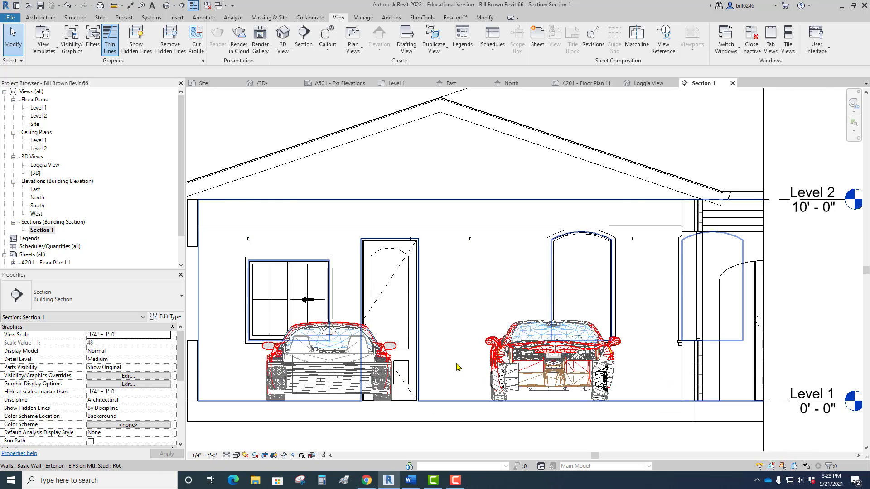
pyautogui.scroll(-3, 458, 365)
pyautogui.scroll(4, 603, 318)
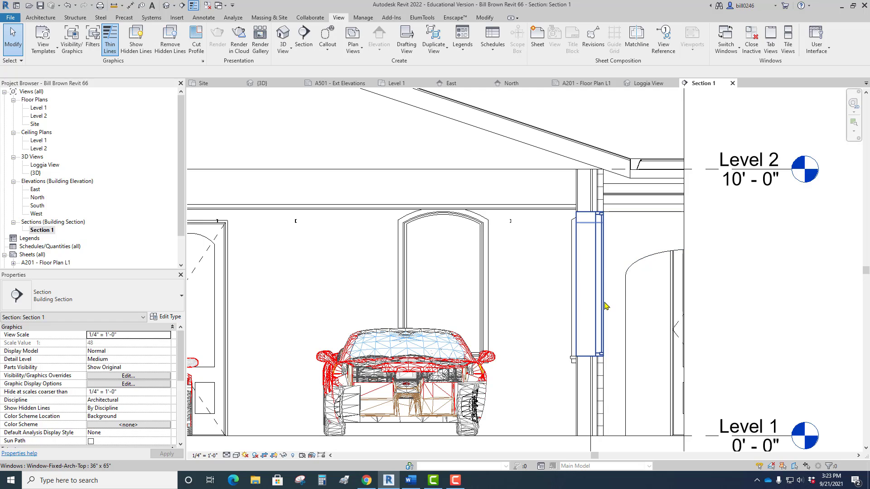
pyautogui.scroll(-4, 608, 249)
pyautogui.scroll(2, 368, 321)
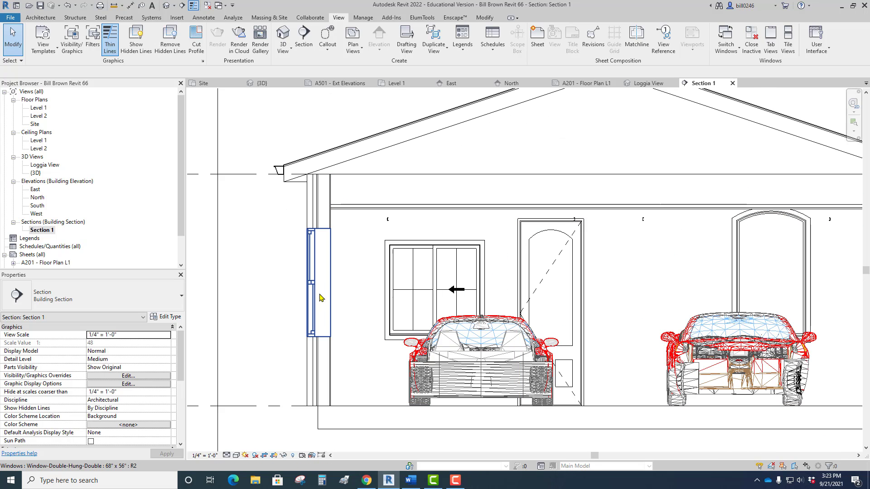
pyautogui.scroll(-4, 312, 299)
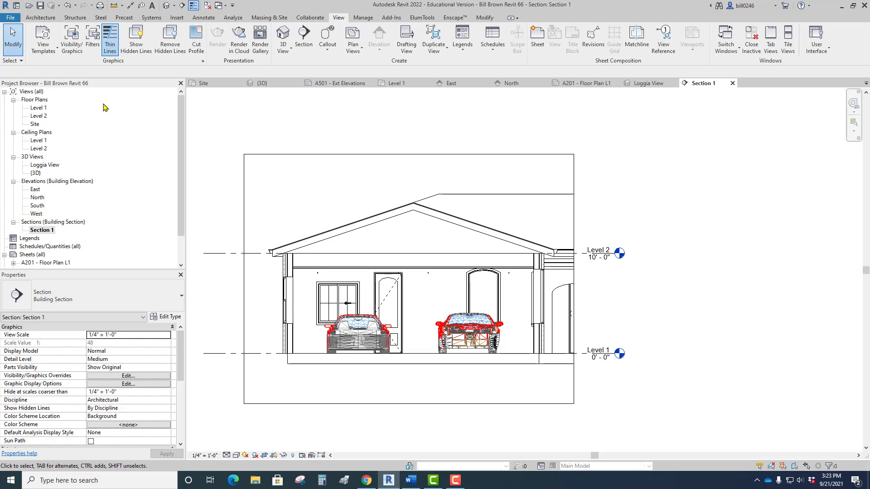
# Return to the Level 1 floor plan and select the section line to inspect its view extents.
pyautogui.doubleClick(35, 109)
pyautogui.moveTo(452, 345); pyautogui.dragTo(388, 309, button='middle')
pyautogui.click(391, 320)
pyautogui.scroll(-3, 439, 356)
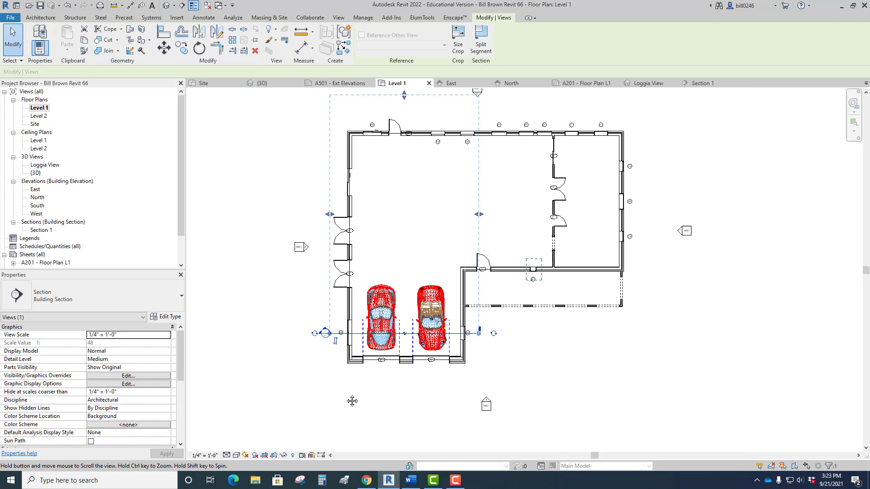
pyautogui.scroll(1, 320, 327)
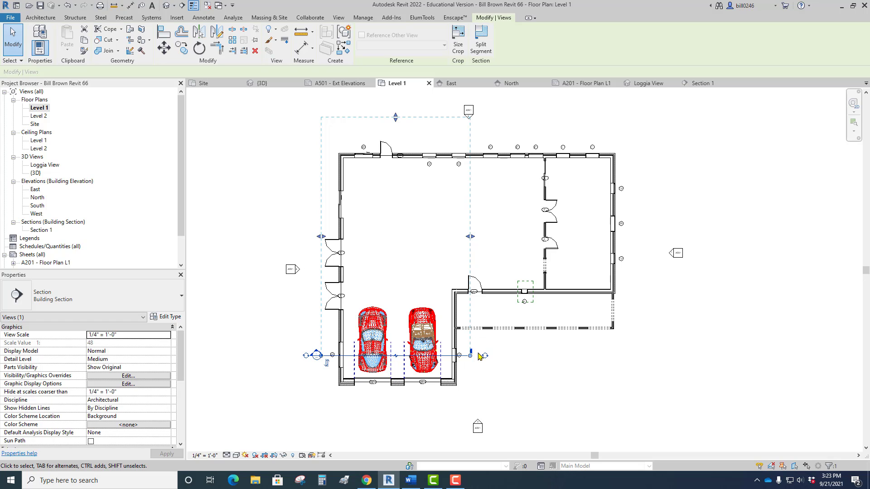
pyautogui.click(506, 386)
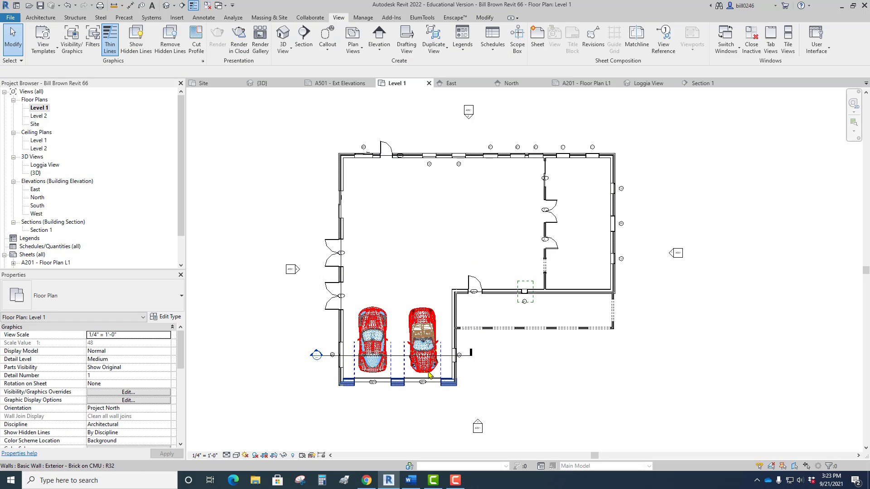
# Go to the section view from its line on the plan and examine the arched opening at the east crop edge.
pyautogui.click(399, 356)
pyautogui.rightClick(397, 356)
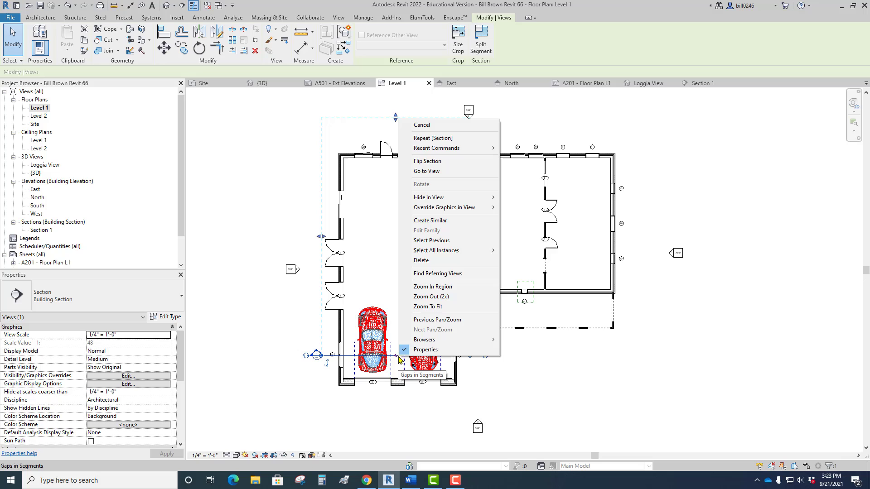
pyautogui.click(431, 171)
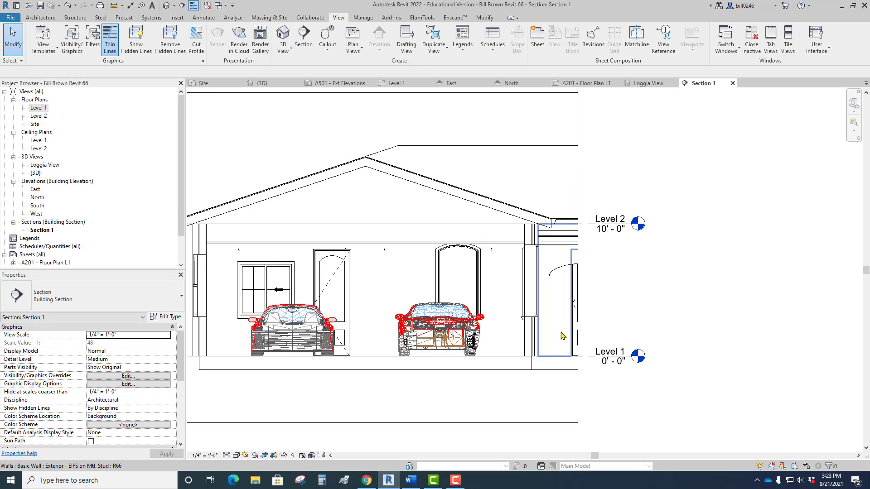
pyautogui.scroll(2, 562, 335)
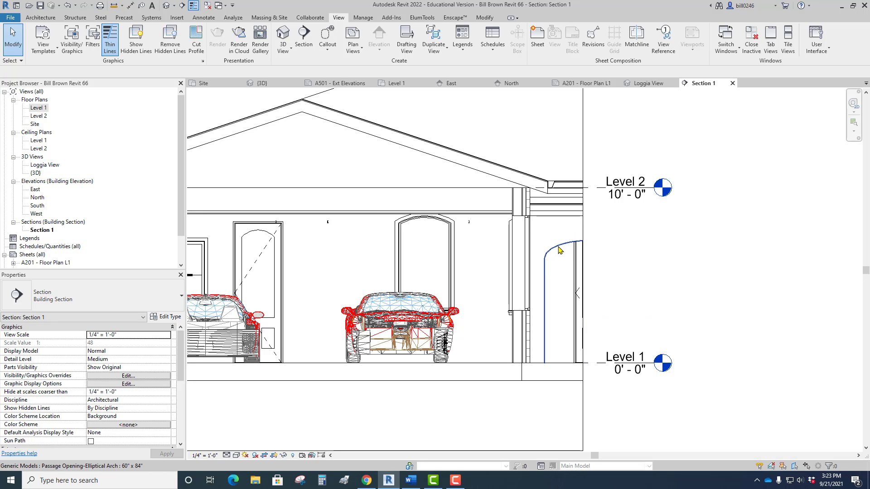
pyautogui.scroll(-2, 558, 249)
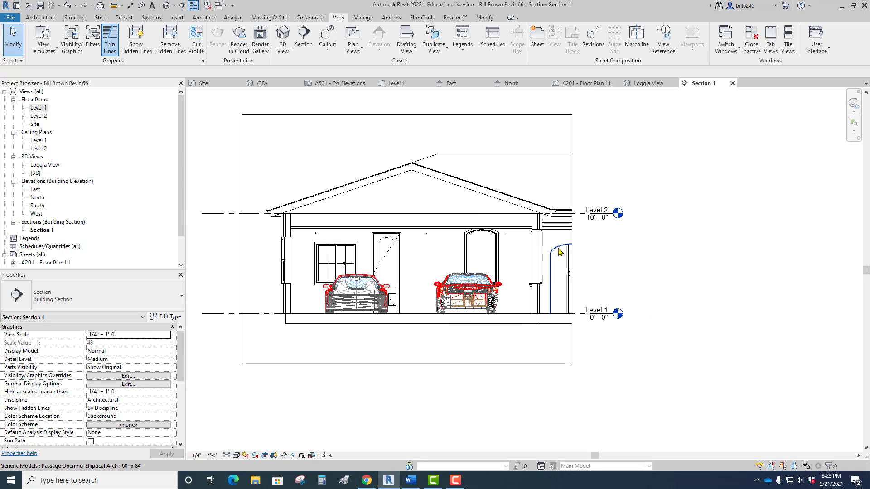
# Extend the section's east view boundary on Level 1 to just past the entry door.
pyautogui.click(395, 83)
pyautogui.click(446, 356)
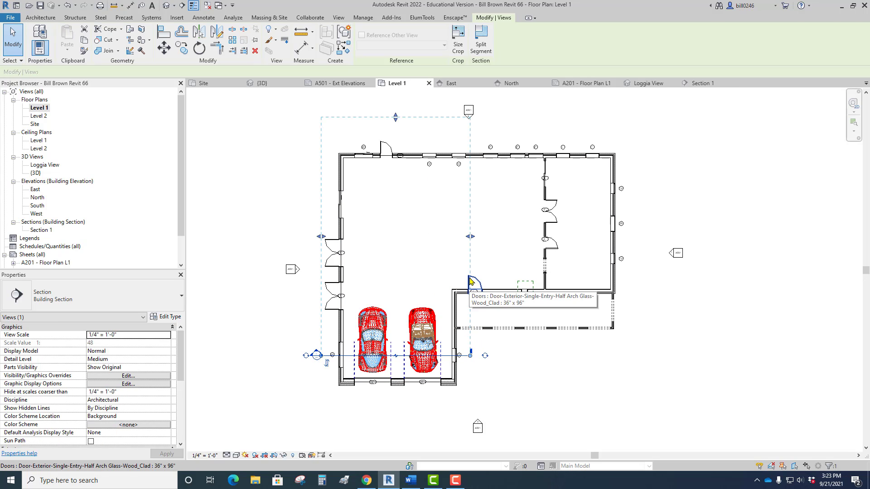
pyautogui.moveTo(473, 236); pyautogui.dragTo(490, 241)
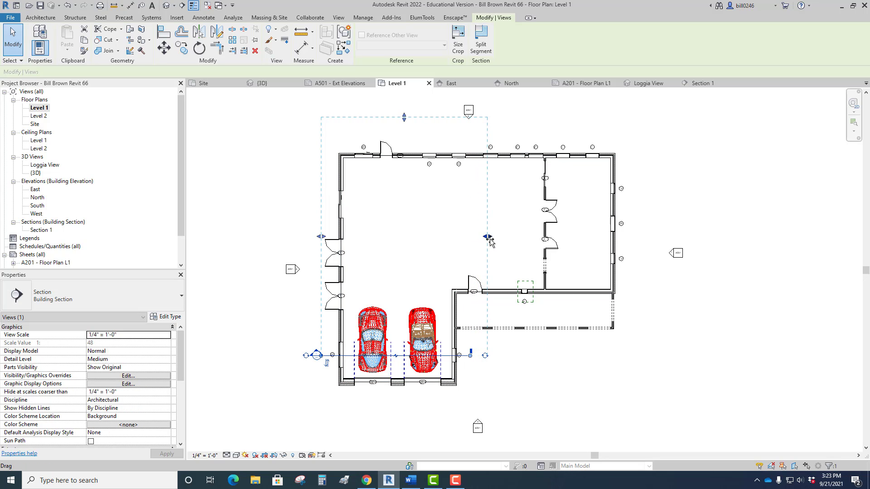
pyautogui.click(438, 277)
pyautogui.rightClick(437, 276)
pyautogui.click(428, 254)
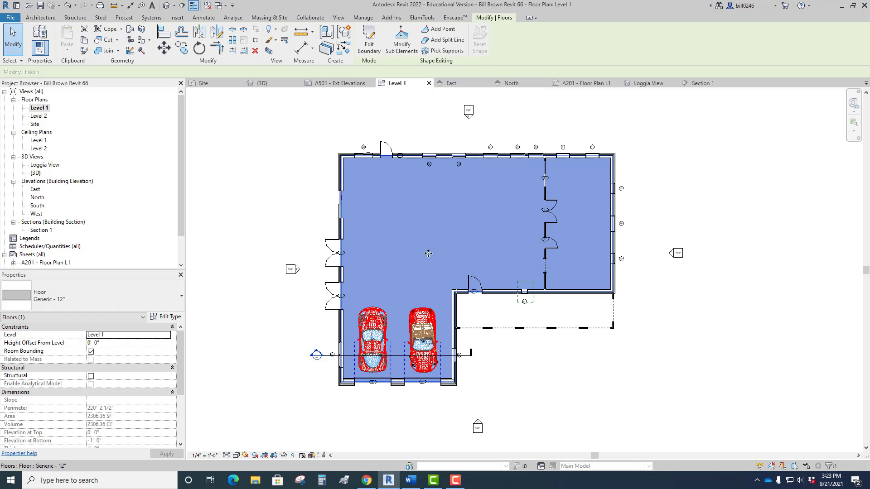
pyautogui.press('Escape')
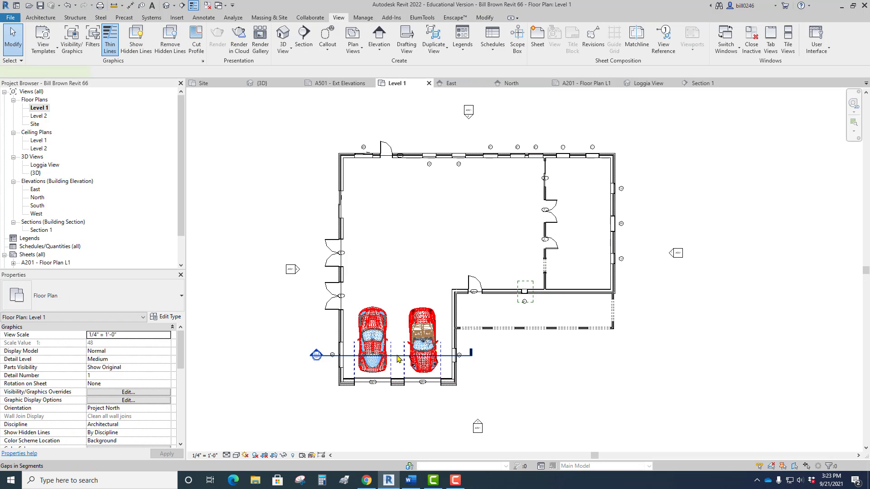
# Go to the section view from its line again and examine the entry door at the widened east end.
pyautogui.click(398, 357)
pyautogui.rightClick(397, 358)
pyautogui.click(439, 169)
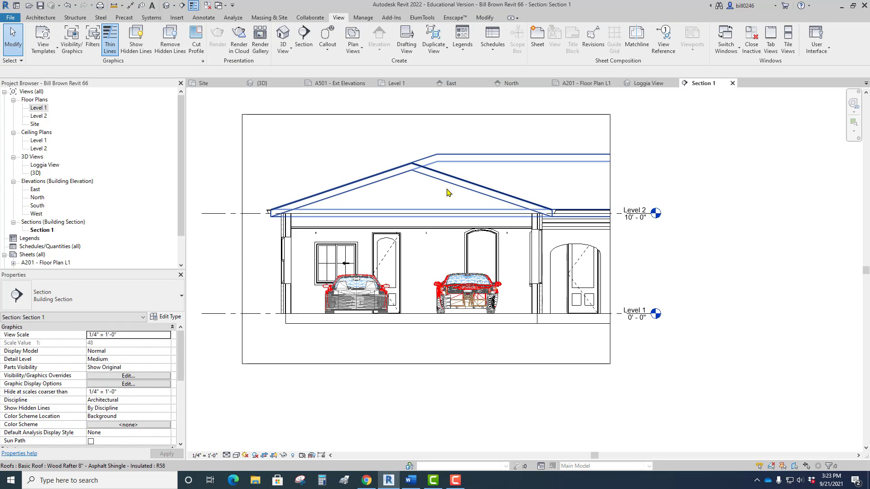
pyautogui.scroll(2, 607, 292)
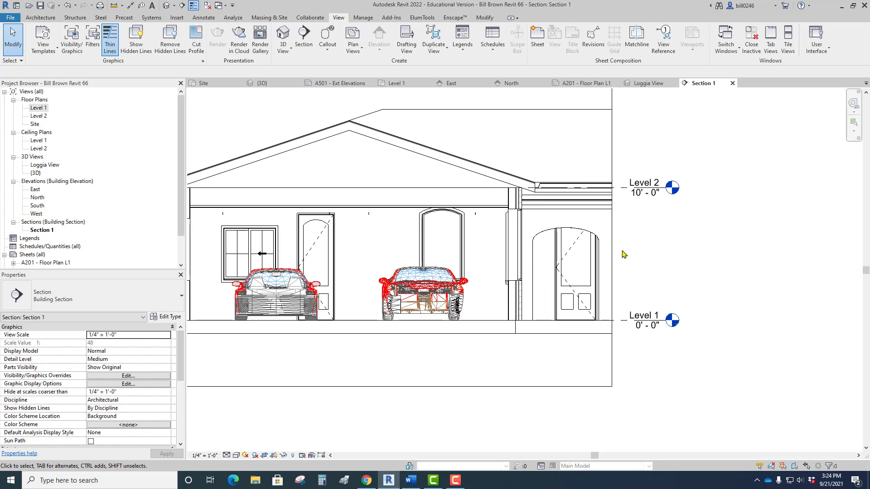
# On Level 1, pull the section's east boundary back to just west of the entry door and shorten its view depth to inside the north wall.
pyautogui.click(394, 83)
pyautogui.moveTo(461, 288); pyautogui.dragTo(461, 247, button='middle')
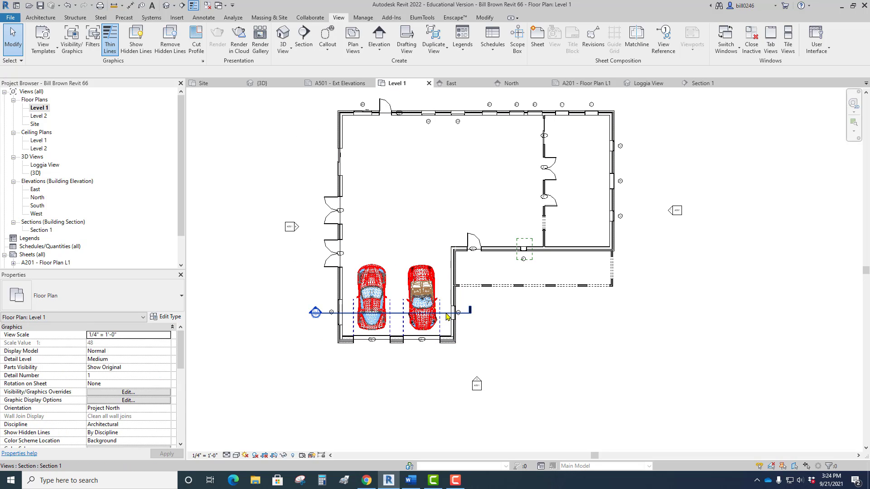
pyautogui.click(487, 242)
pyautogui.moveTo(487, 194); pyautogui.dragTo(461, 196)
pyautogui.scroll(-3, 453, 218)
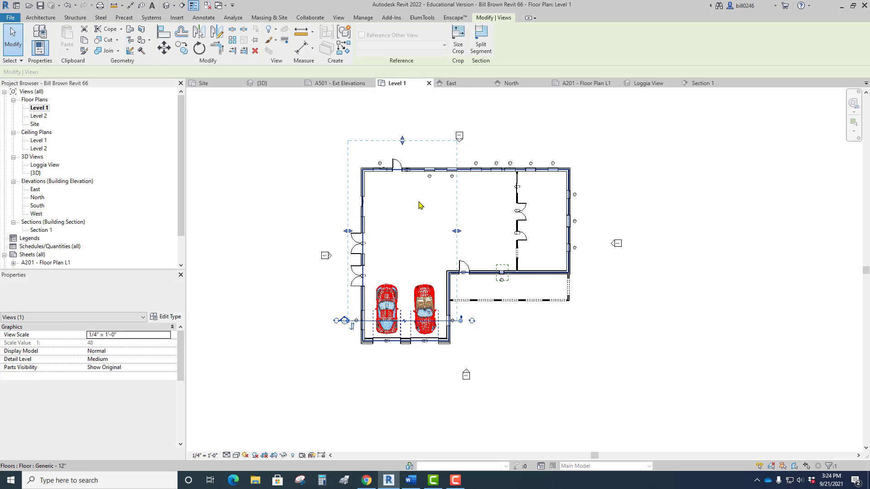
pyautogui.moveTo(401, 137); pyautogui.dragTo(402, 191)
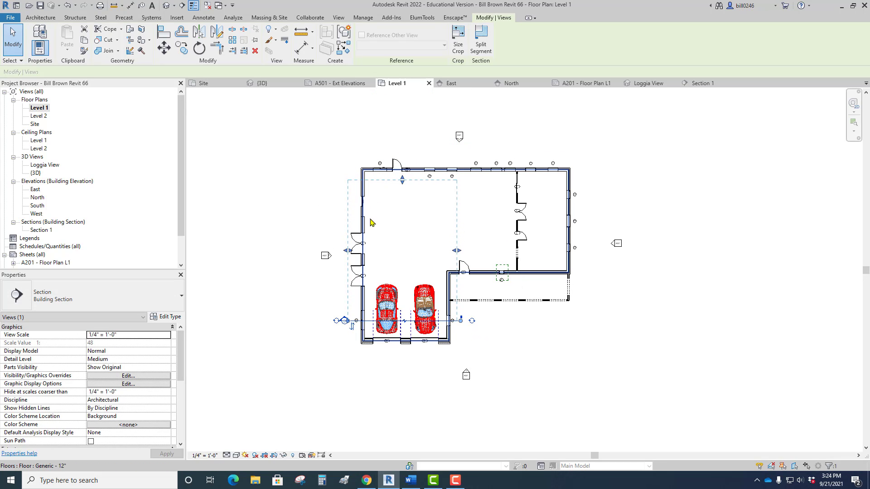
pyautogui.click(466, 375)
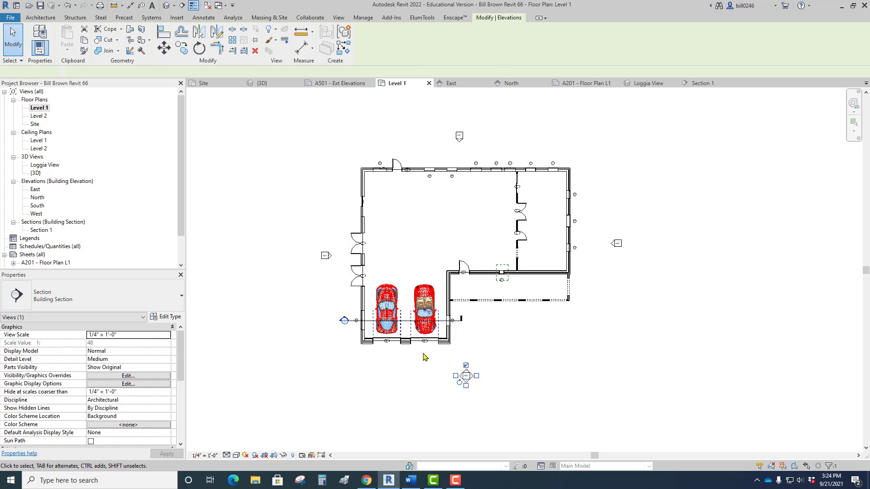
# Go to the section view from its line through the garage and examine what shows at its east crop edge.
pyautogui.click(410, 380)
pyautogui.scroll(1, 423, 336)
pyautogui.scroll(2, 424, 337)
pyautogui.click(389, 312)
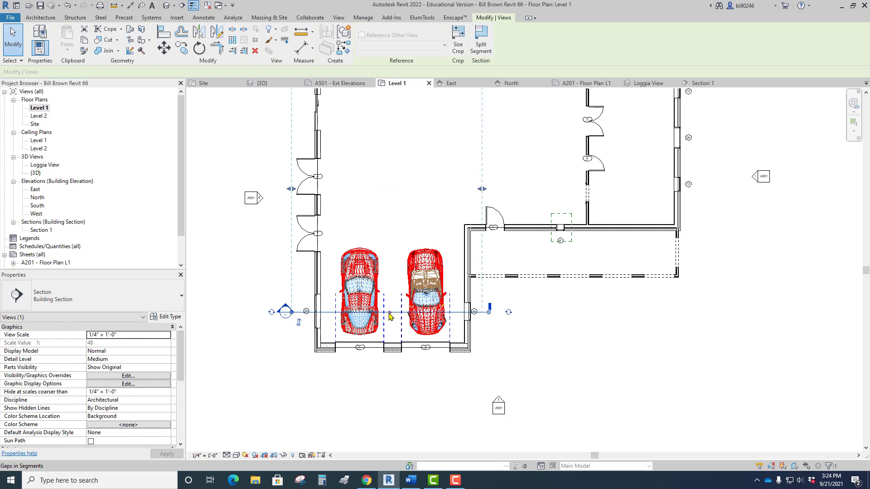
pyautogui.rightClick(389, 313)
pyautogui.click(438, 128)
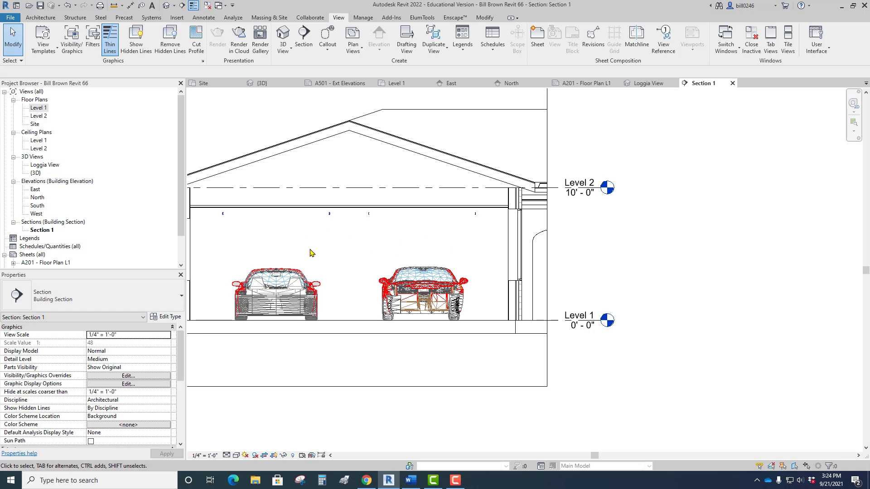
pyautogui.moveTo(519, 266); pyautogui.dragTo(443, 290, button='middle')
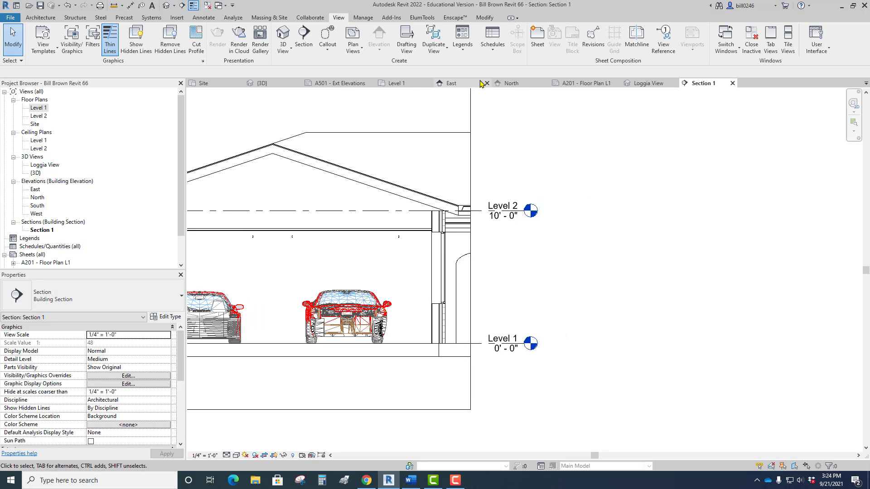
# On Level 1, shorten the section's view depth to just north of its cut line, within the parked cars.
pyautogui.click(395, 84)
pyautogui.moveTo(440, 281); pyautogui.dragTo(450, 294, button='middle')
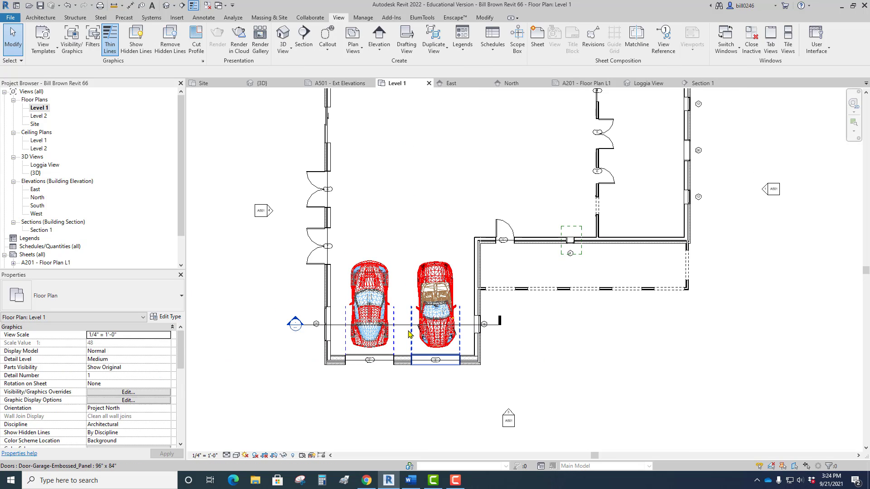
pyautogui.click(403, 325)
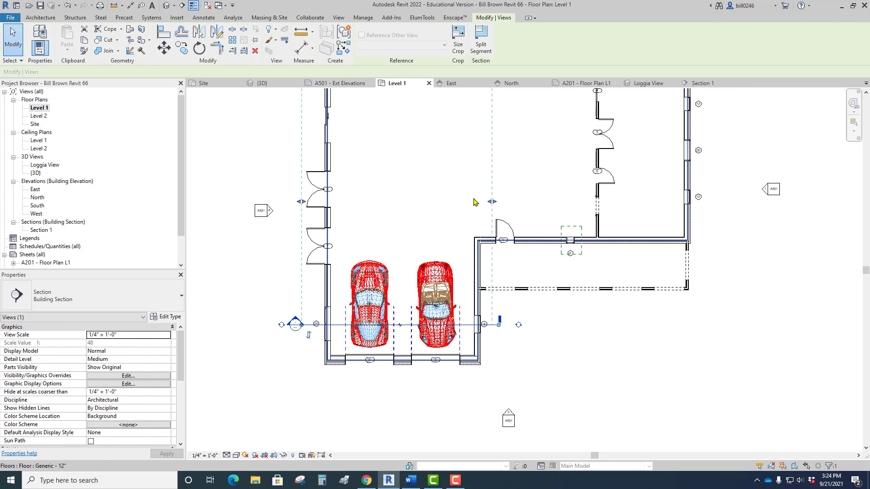
pyautogui.scroll(-3, 461, 260)
pyautogui.moveTo(422, 163); pyautogui.dragTo(428, 289)
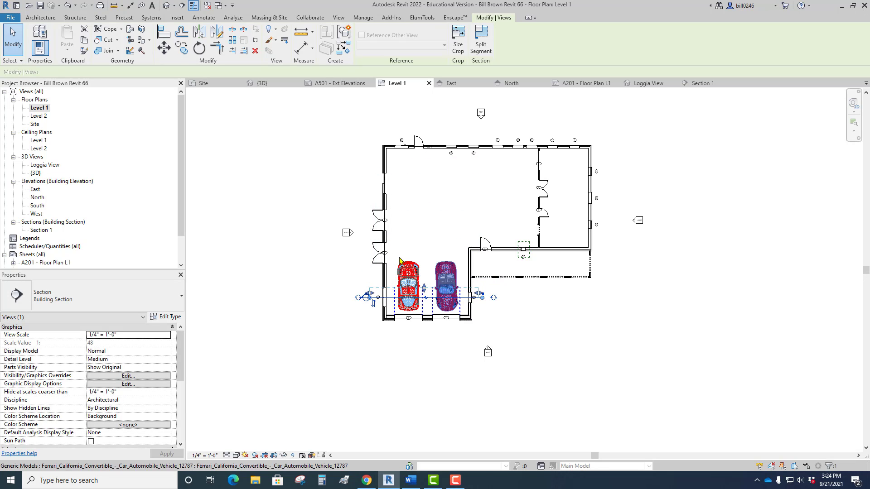
# Go to the section view from its line and examine the garage section with the shortened depth.
pyautogui.rightClick(313, 263)
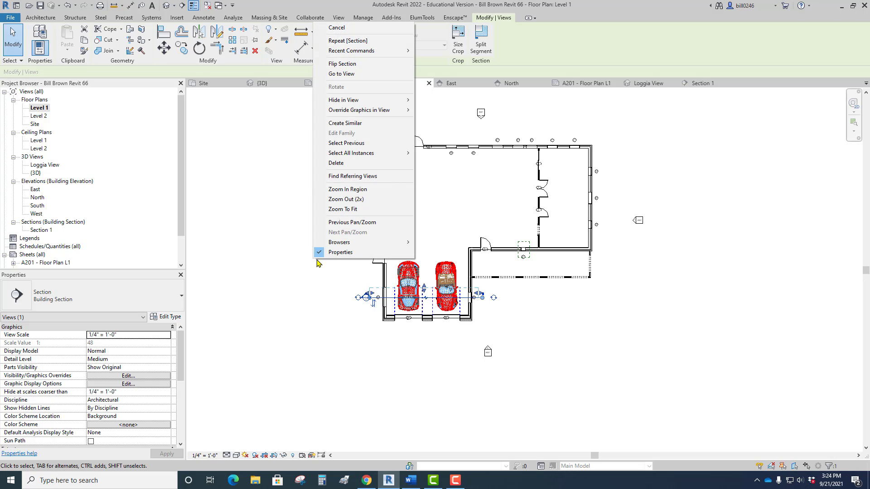
pyautogui.click(346, 73)
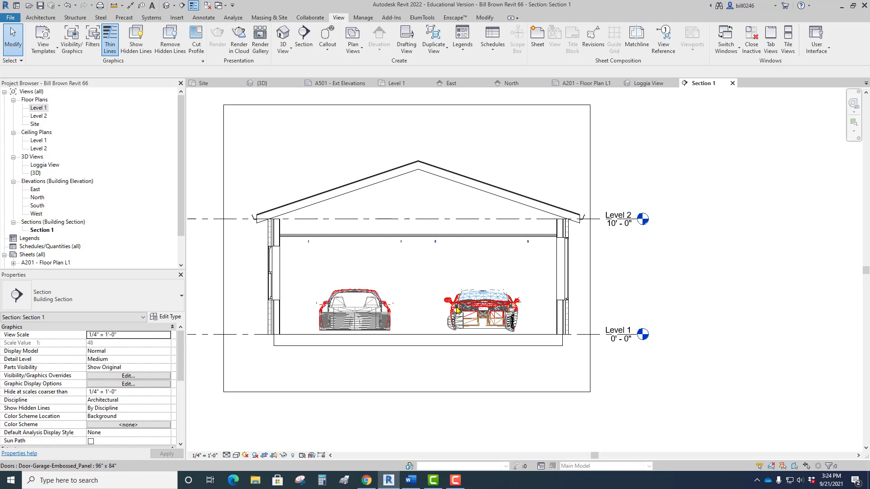
pyautogui.scroll(-1, 658, 297)
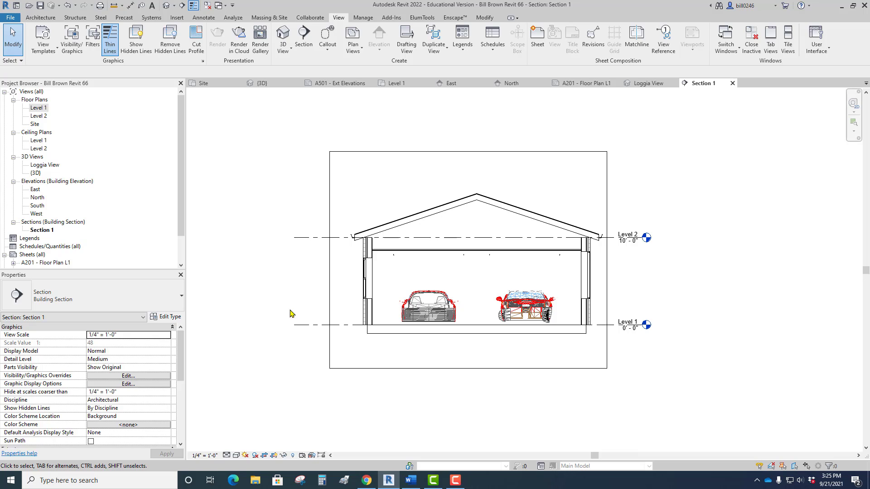
pyautogui.scroll(-2, 291, 313)
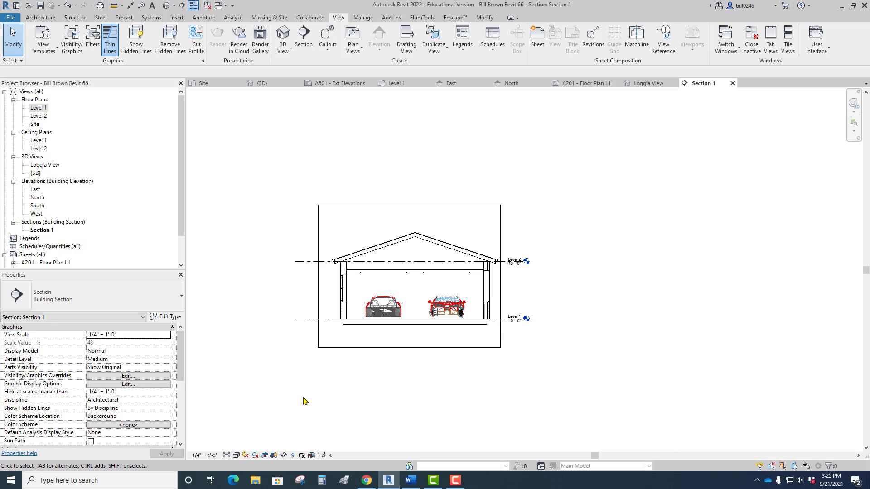
# Move the section crop region's west edge in past the garage's west wall and back out to its former place.
pyautogui.click(317, 299)
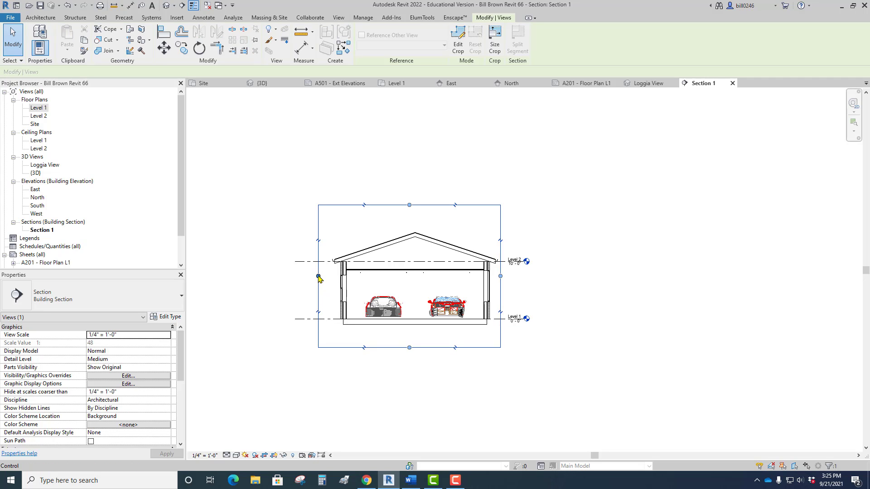
pyautogui.moveTo(318, 276); pyautogui.dragTo(365, 281)
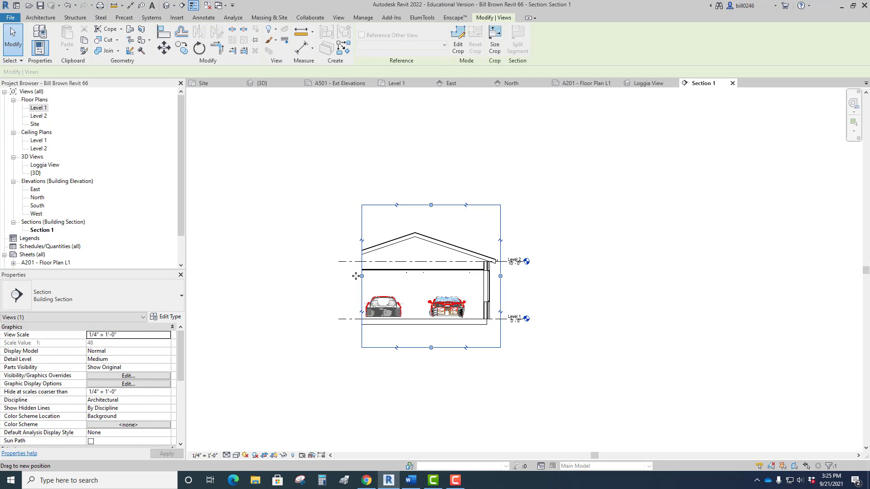
pyautogui.moveTo(364, 278); pyautogui.dragTo(316, 277)
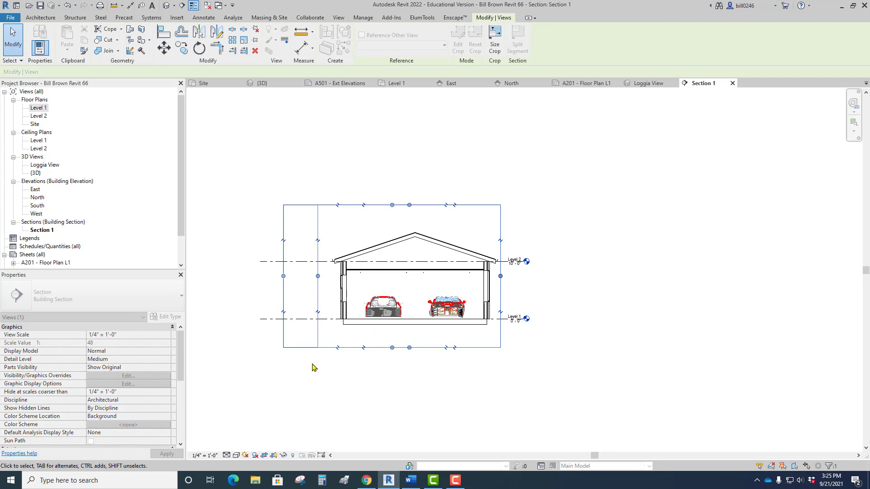
pyautogui.click(317, 379)
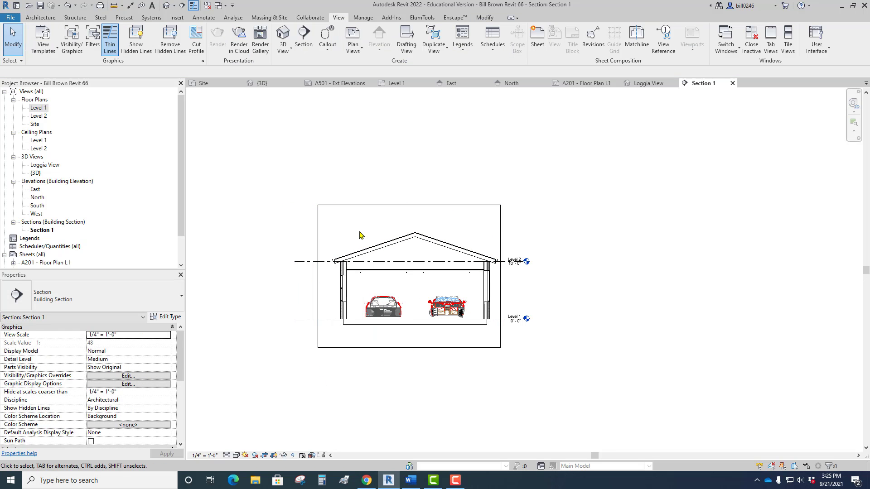
# Toggle the crop region's visibility in the section view and leave it hidden.
pyautogui.click(275, 456)
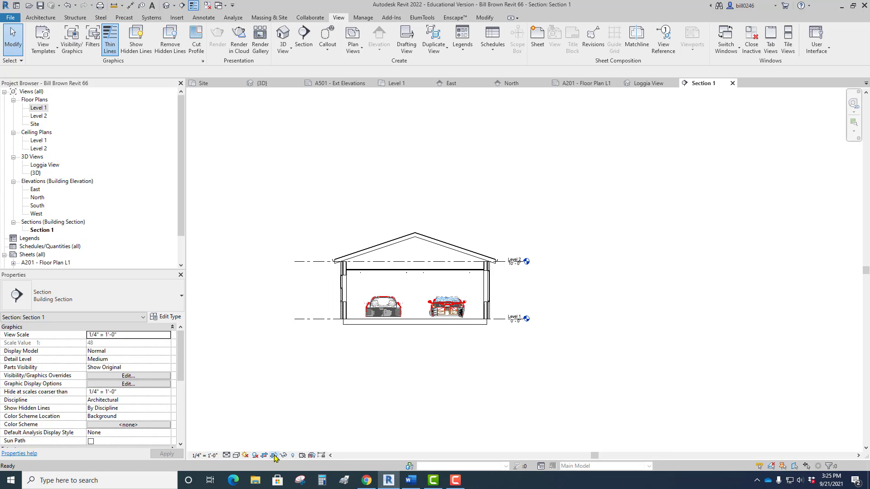
pyautogui.click(275, 456)
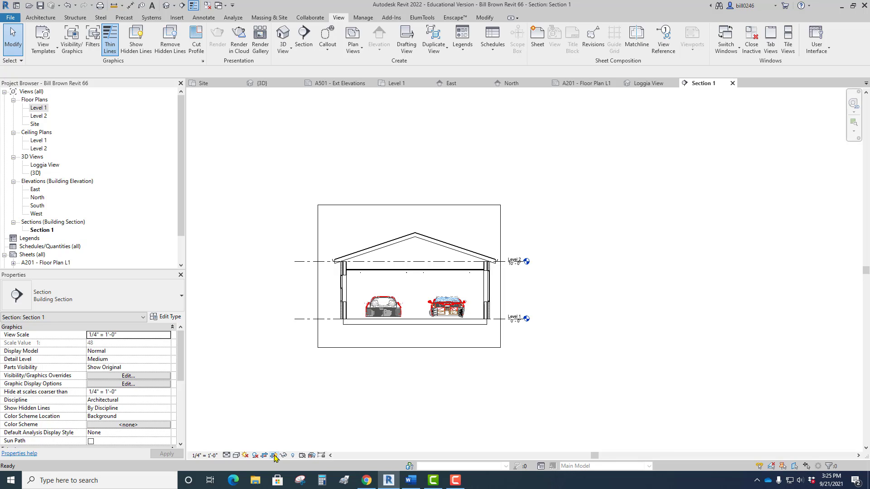
pyautogui.click(274, 456)
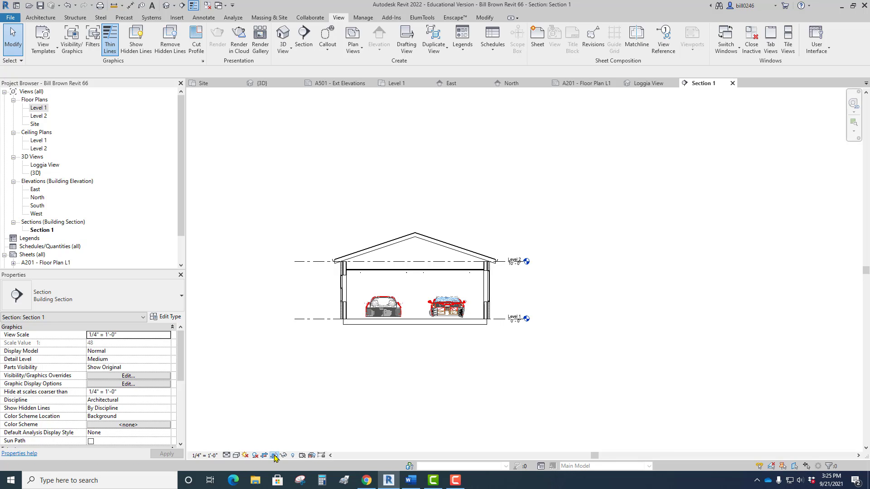
pyautogui.click(275, 456)
pyautogui.click(275, 456)
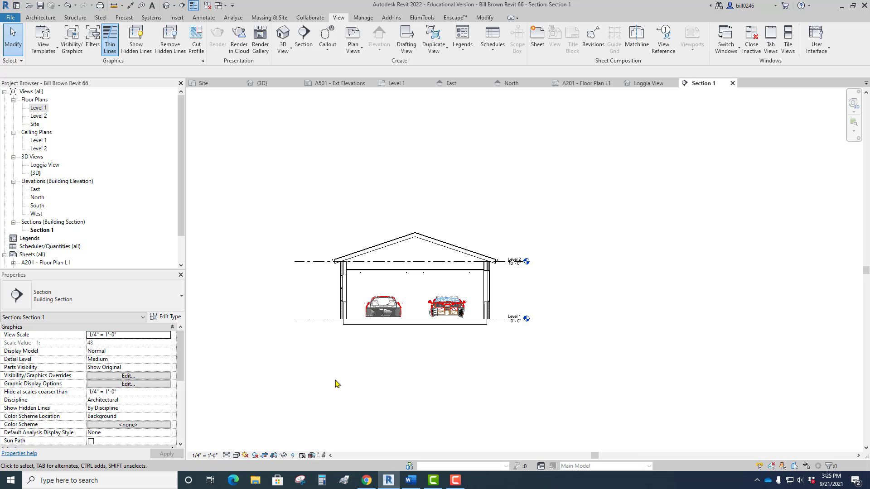
# Return to the Level 1 floor plan and examine the section head's blank detail and sheet references west of the garage.
pyautogui.scroll(-2, 336, 375)
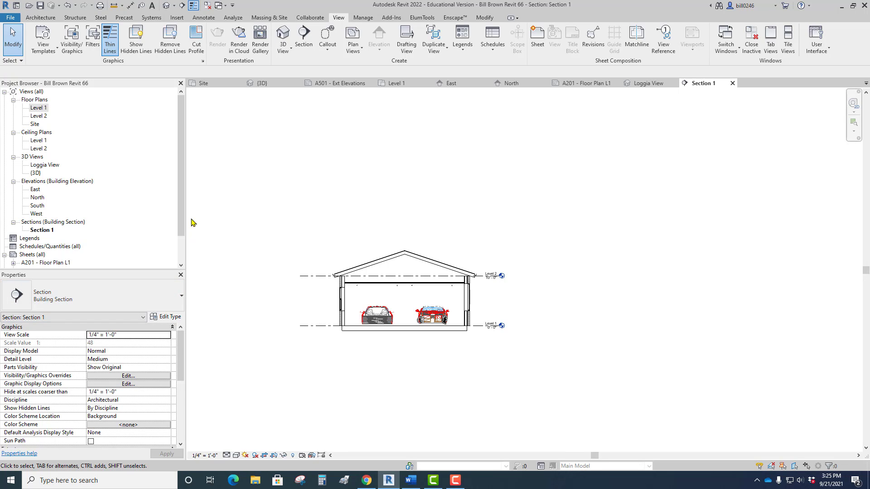
pyautogui.moveTo(179, 219); pyautogui.dragTo(169, 258)
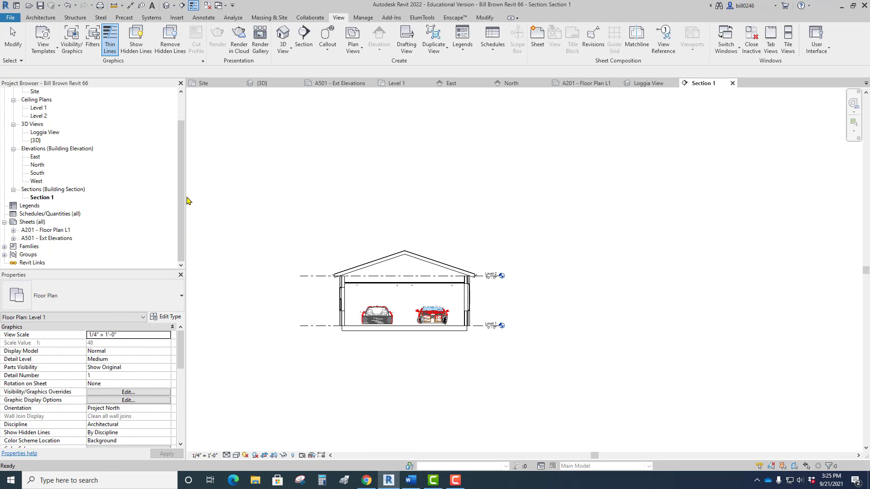
pyautogui.moveTo(181, 201); pyautogui.dragTo(181, 176)
pyautogui.click(38, 108)
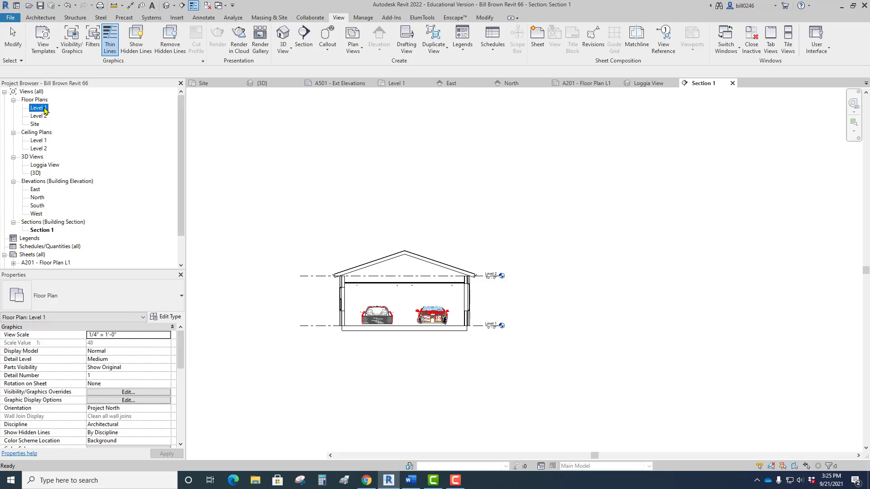
pyautogui.doubleClick(45, 110)
pyautogui.scroll(6, 337, 329)
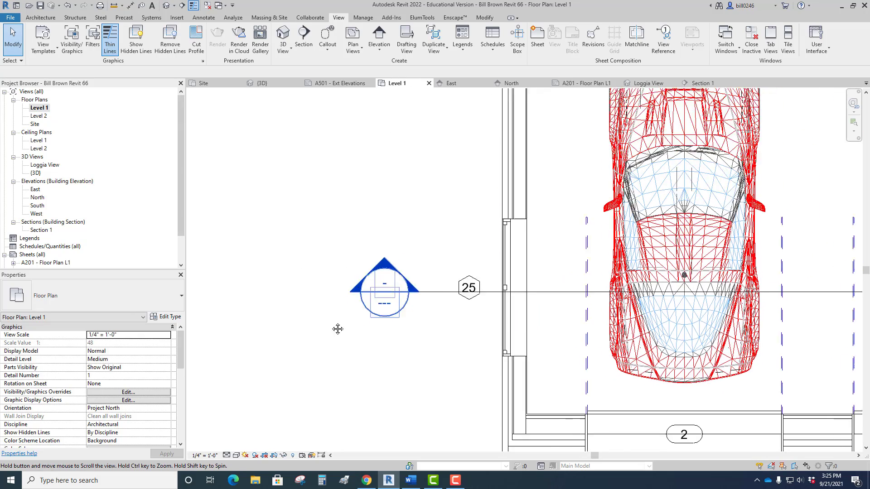
pyautogui.moveTo(338, 329); pyautogui.dragTo(274, 344, button='middle')
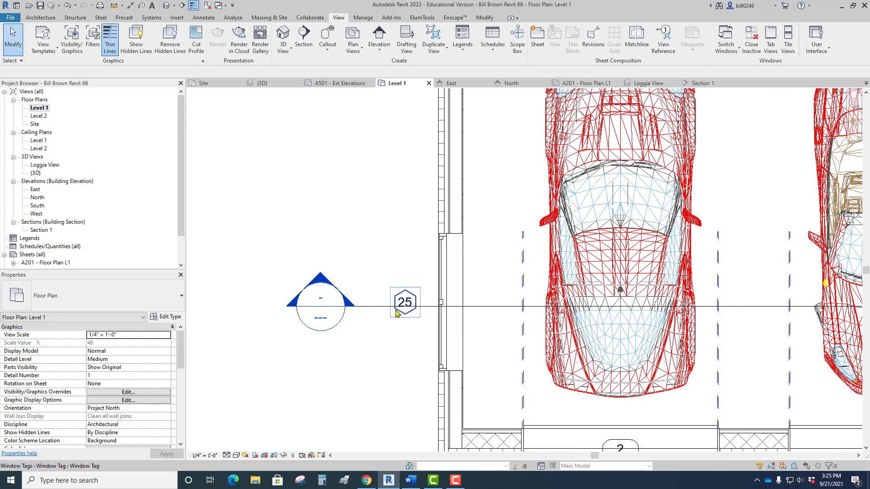
pyautogui.scroll(-3, 389, 307)
pyautogui.scroll(3, 361, 304)
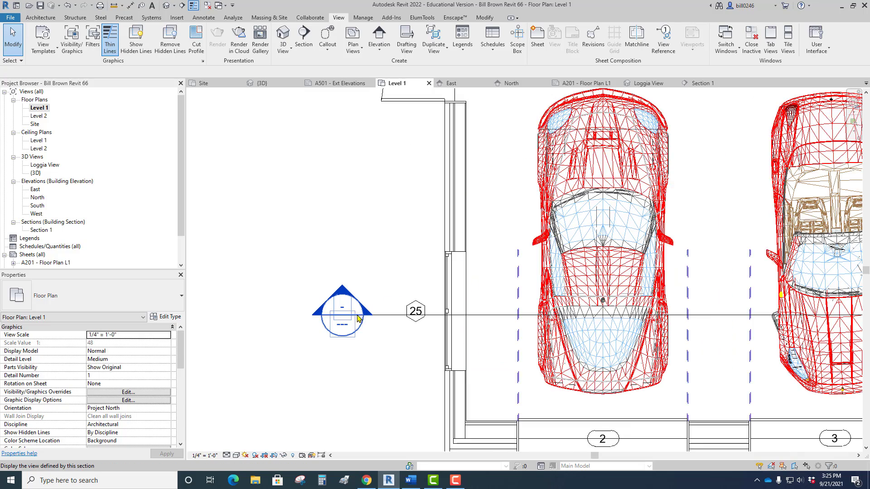
pyautogui.scroll(-5, 341, 308)
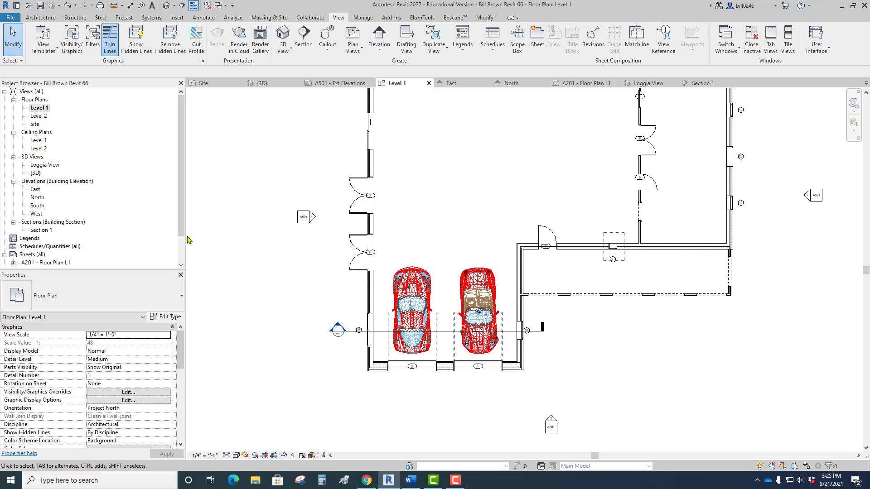
# Create a new sheet with the D 22 x 34 Horizontal title block.
pyautogui.moveTo(181, 228); pyautogui.dragTo(181, 254)
pyautogui.click(33, 222)
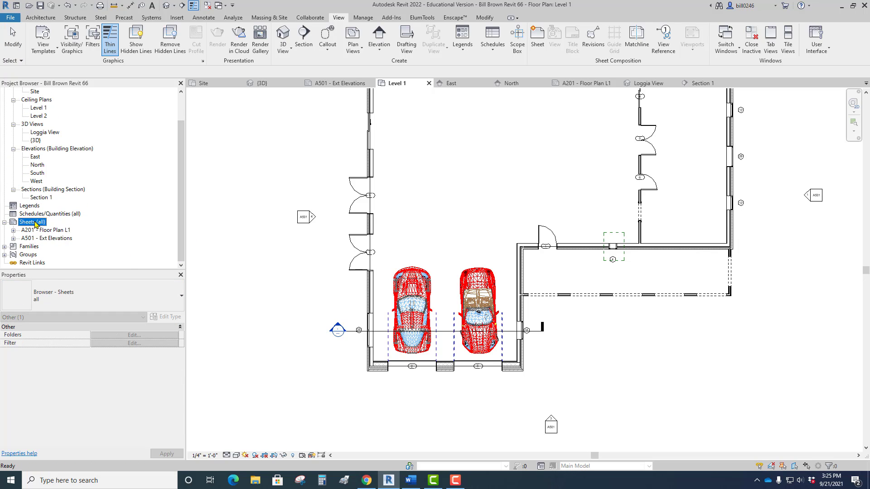
pyautogui.rightClick(36, 225)
pyautogui.click(64, 228)
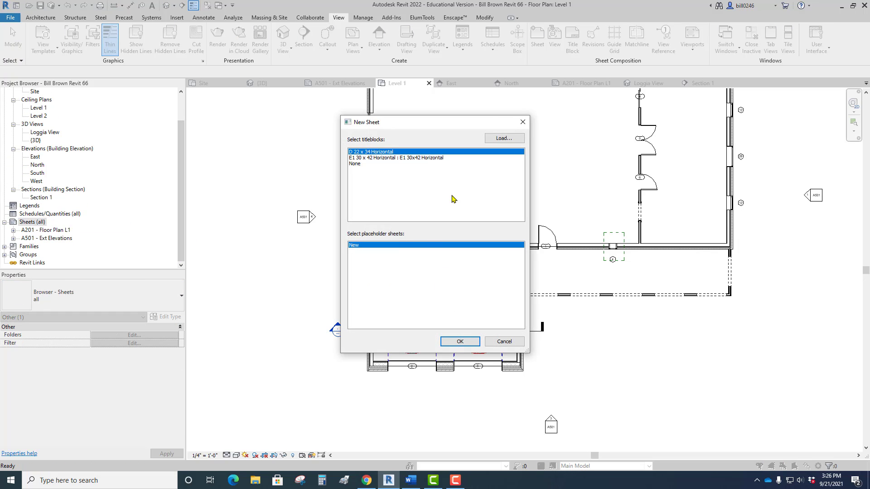
pyautogui.click(460, 342)
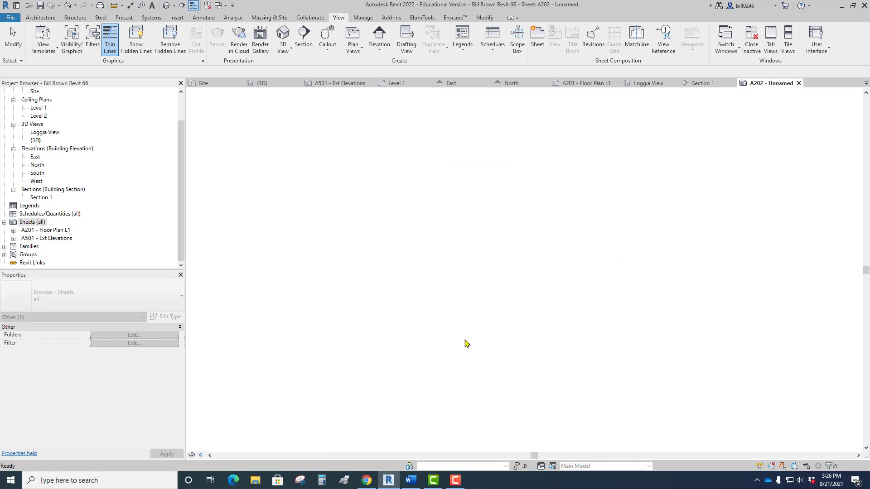
# Name the new sheet "Building Sections" in its title block.
pyautogui.scroll(5, 542, 367)
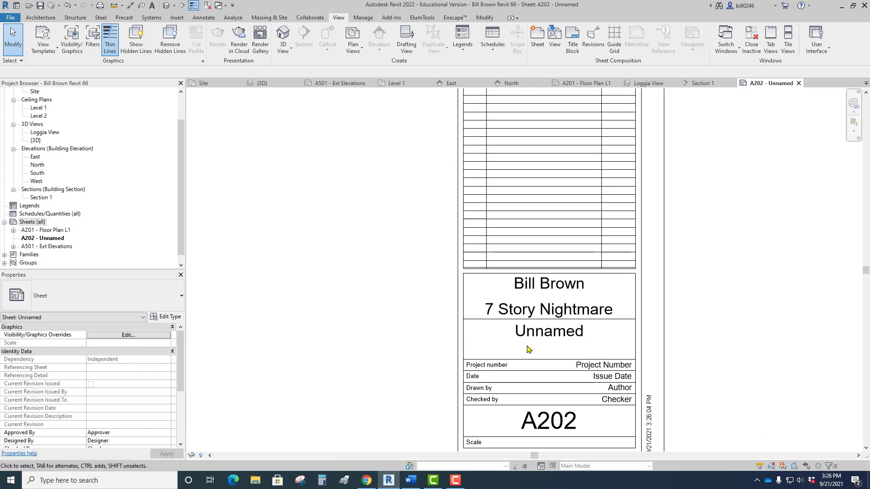
pyautogui.click(535, 339)
pyautogui.click(536, 339)
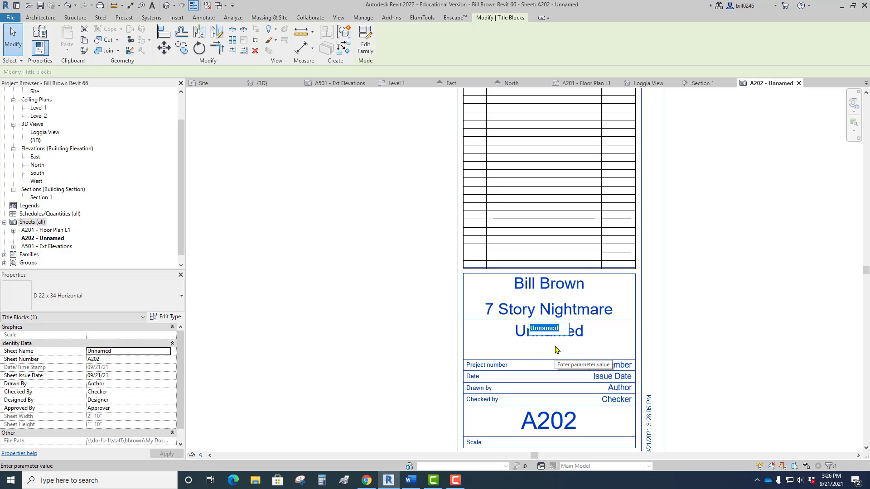
pyautogui.write('Build')
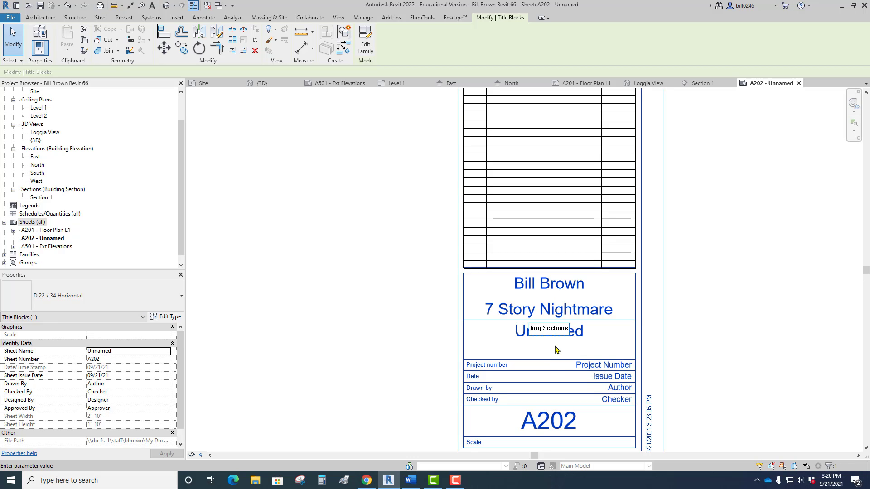
pyautogui.write('ing Sections')
pyautogui.press('Return')
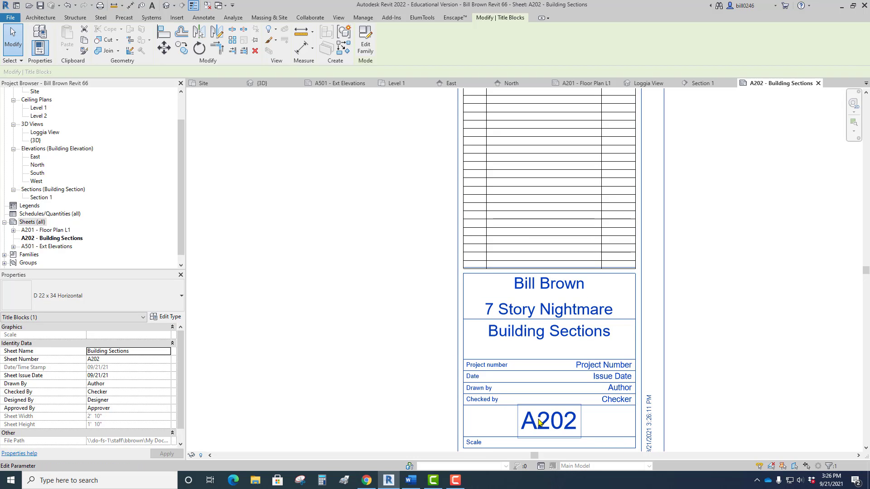
# Try to change the Building Sections sheet number to A501.
pyautogui.click(539, 422)
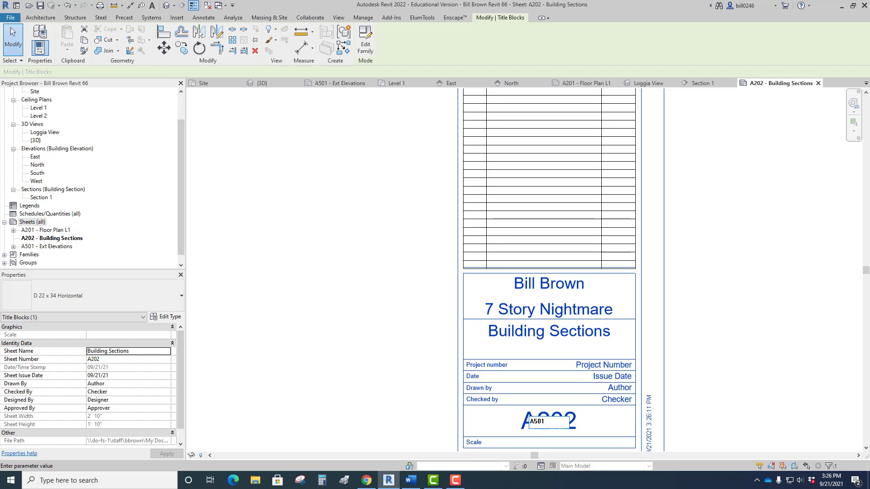
pyautogui.write('A501')
pyautogui.press('Return')
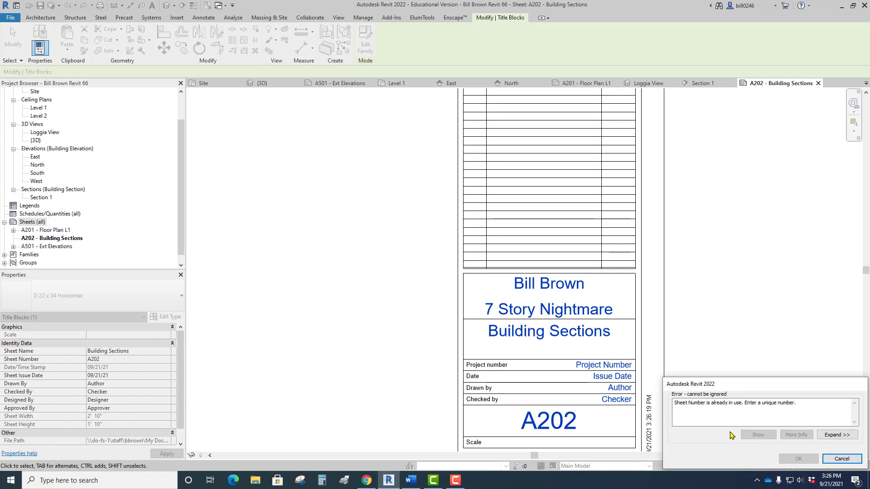
pyautogui.click(842, 459)
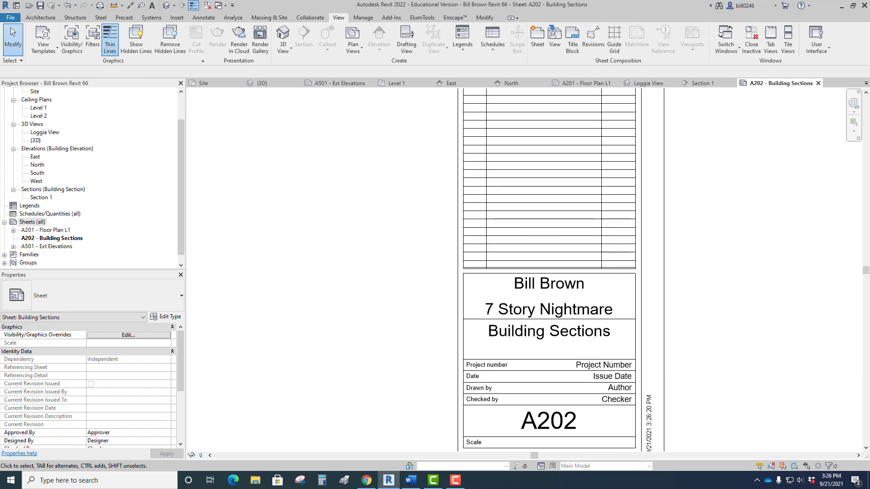
# Switch to the Word handbook and look up the building sections entry in its Sheet Naming Convention list.
pyautogui.click(410, 480)
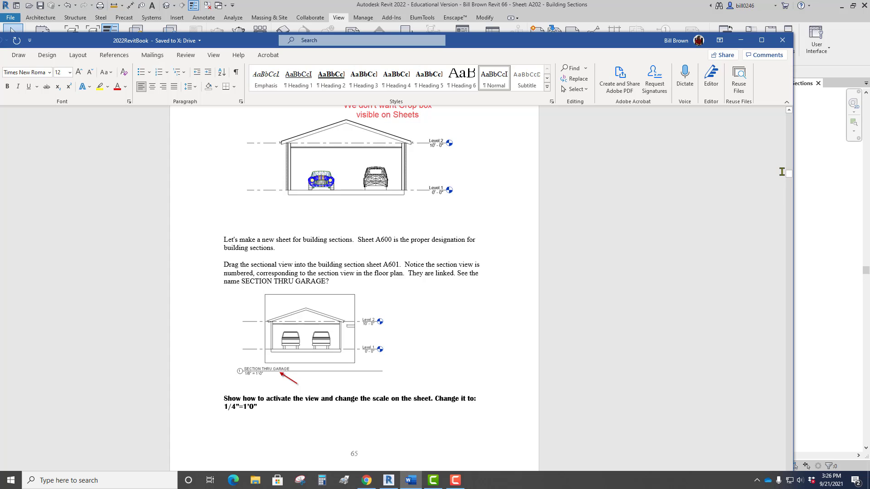
pyautogui.moveTo(789, 173); pyautogui.dragTo(790, 172)
pyautogui.scroll(8, 705, 200)
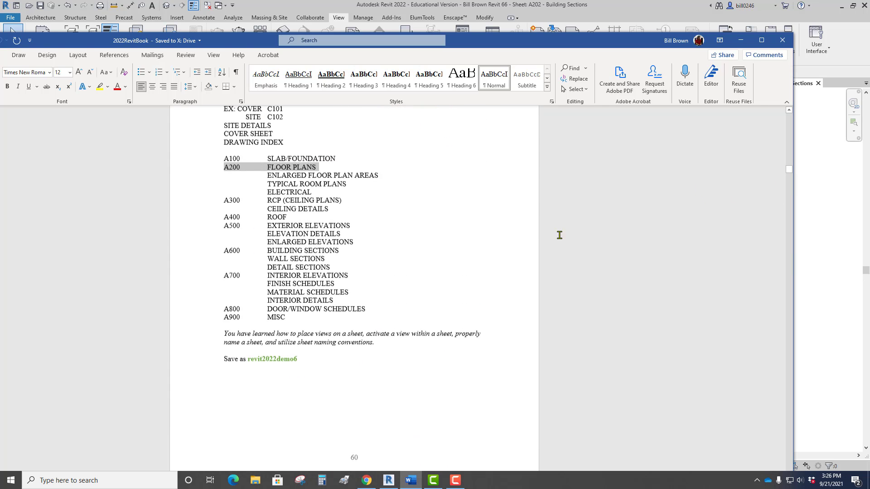
pyautogui.moveTo(341, 274); pyautogui.dragTo(223, 277)
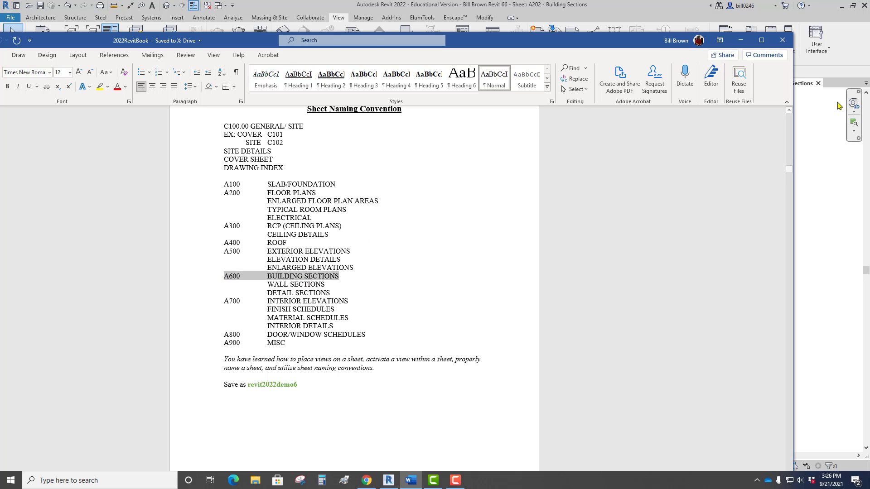
pyautogui.moveTo(595, 45); pyautogui.dragTo(0, 82)
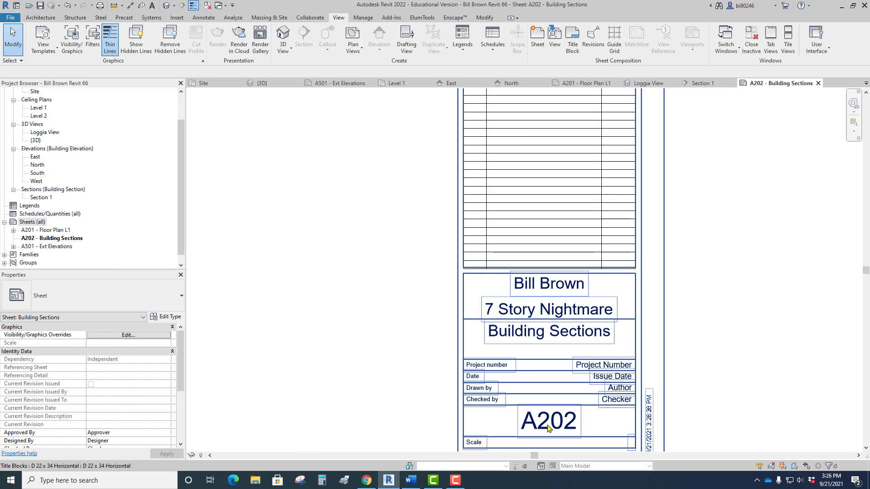
# In Revit, set the Building Sections sheet number to A601 in its title block.
pyautogui.click(551, 427)
pyautogui.click(550, 425)
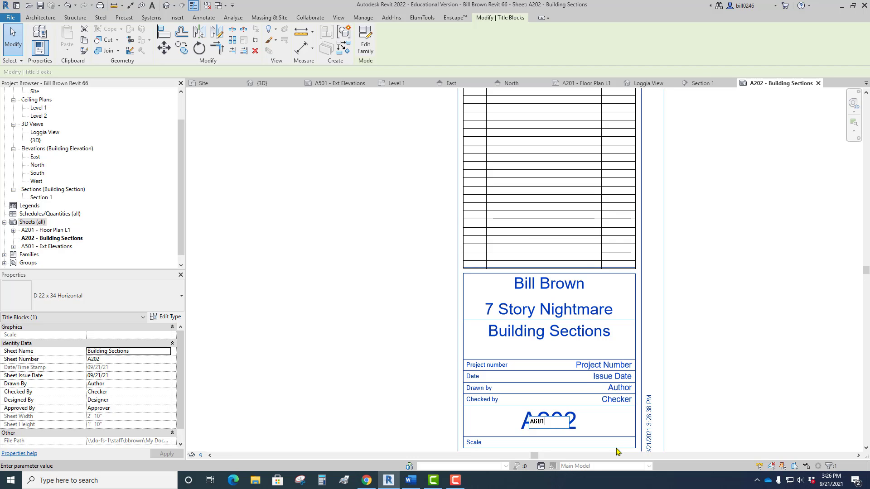
pyautogui.click(421, 243)
pyautogui.scroll(-4, 422, 246)
pyautogui.moveTo(446, 259); pyautogui.dragTo(716, 367, button='middle')
pyautogui.scroll(-1, 716, 367)
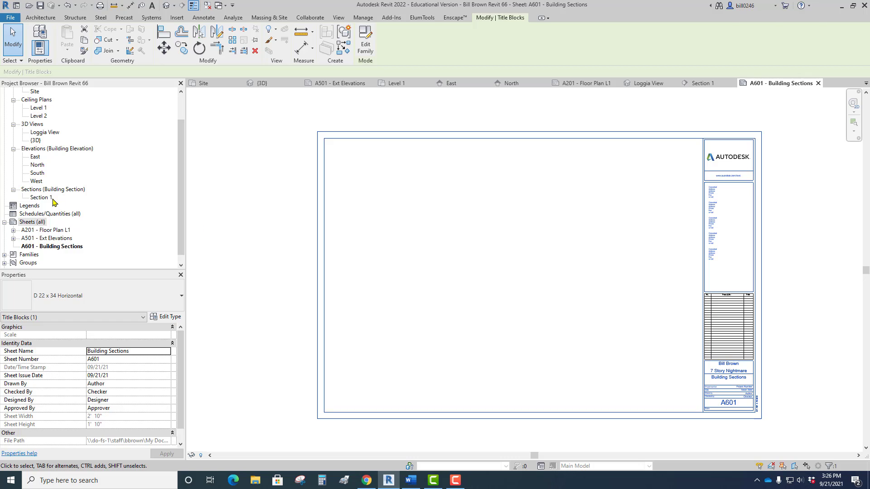
# Place the Section 1 view on sheet A601 in the lower corner beside the title block.
pyautogui.click(45, 198)
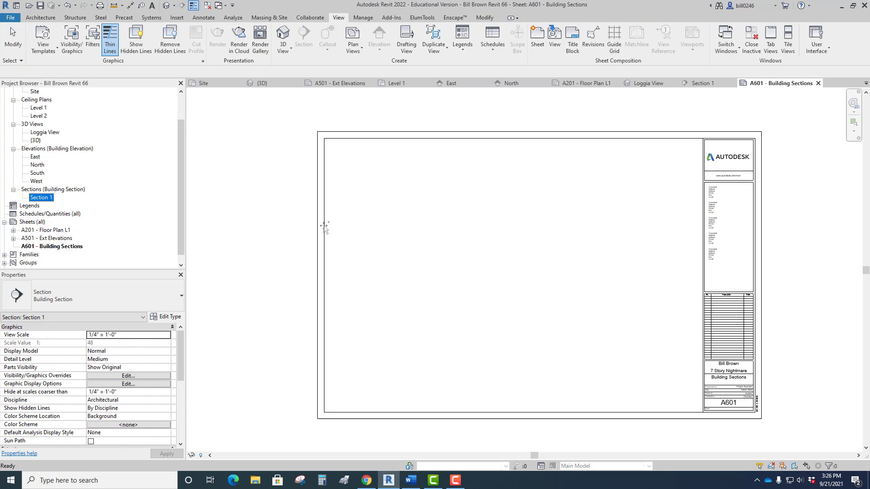
pyautogui.moveTo(325, 227); pyautogui.dragTo(482, 273)
pyautogui.click(624, 354)
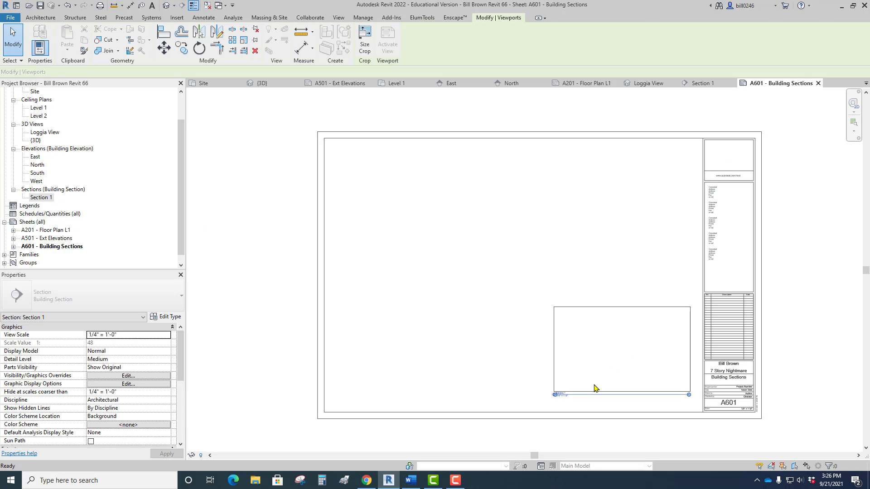
pyautogui.scroll(5, 619, 422)
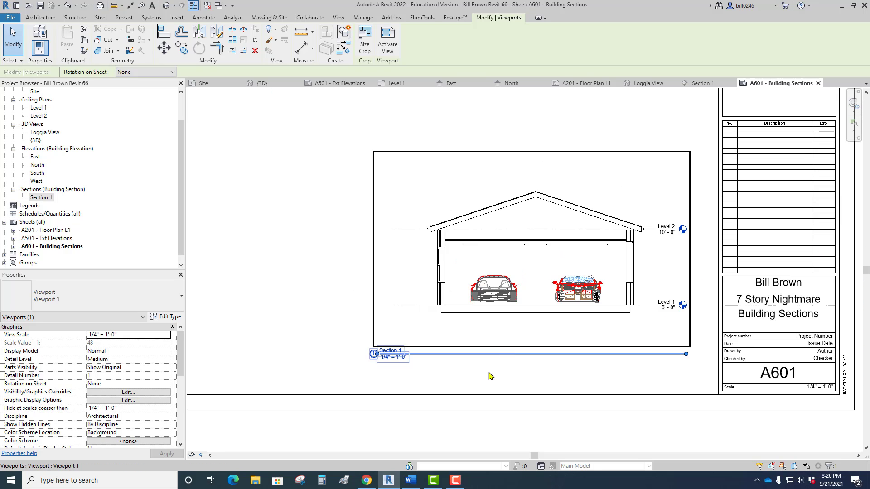
# Move the section's view title directly beneath the garage and shorten its line to end at the garage's far wall.
pyautogui.click(293, 346)
pyautogui.moveTo(408, 353); pyautogui.dragTo(479, 332)
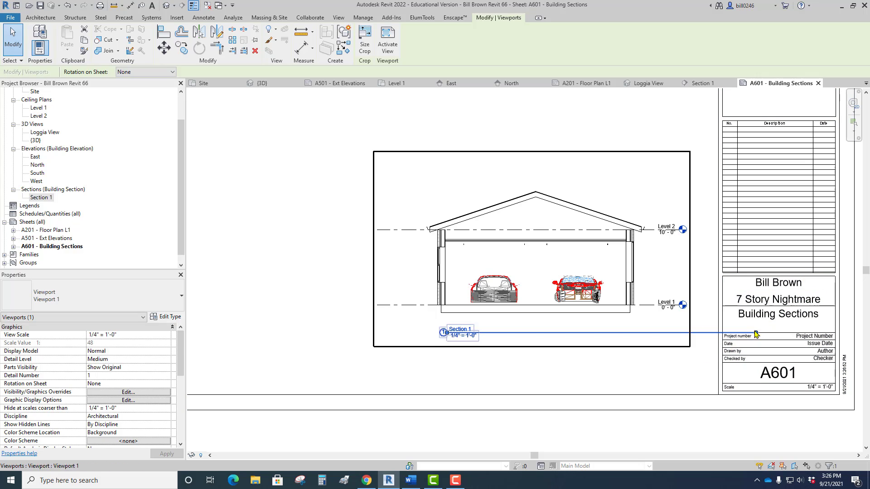
pyautogui.moveTo(756, 335); pyautogui.dragTo(632, 334)
pyautogui.click(630, 367)
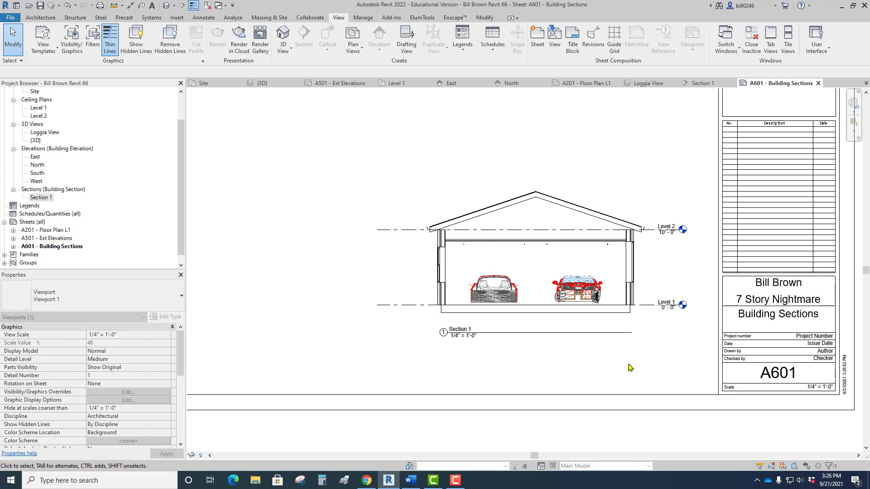
pyautogui.scroll(-2, 623, 362)
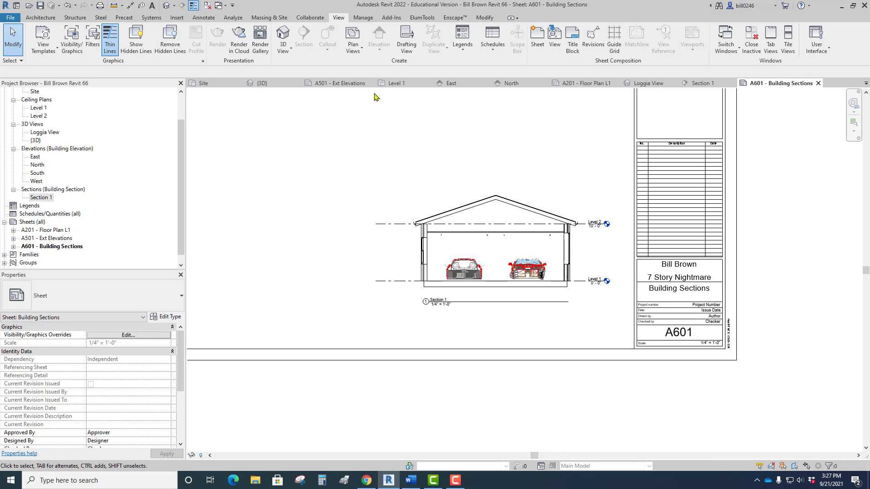
# Return to the Level 1 floor plan and examine the detail and sheet references in the garage's section head.
pyautogui.click(395, 84)
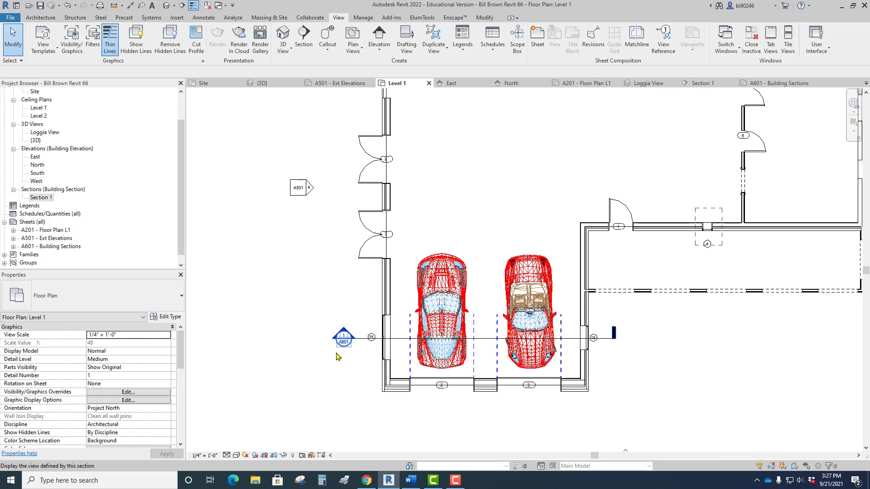
pyautogui.scroll(4, 339, 356)
pyautogui.scroll(-3, 341, 355)
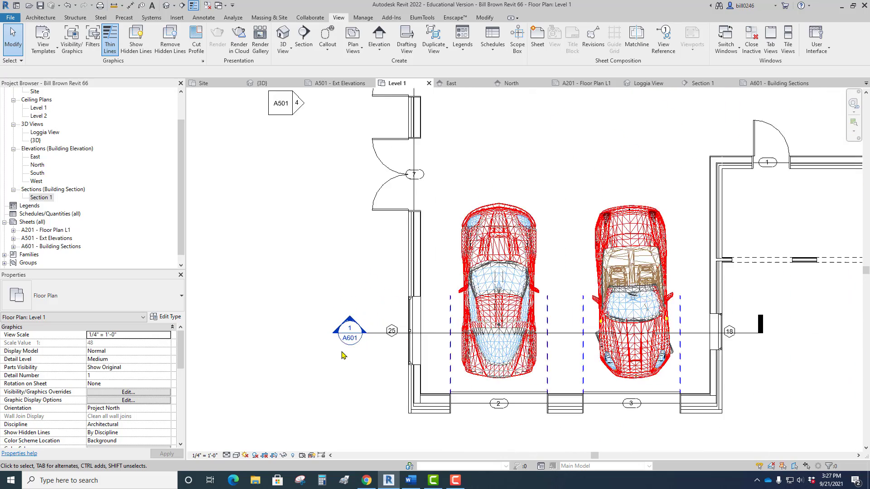
pyautogui.scroll(-2, 341, 356)
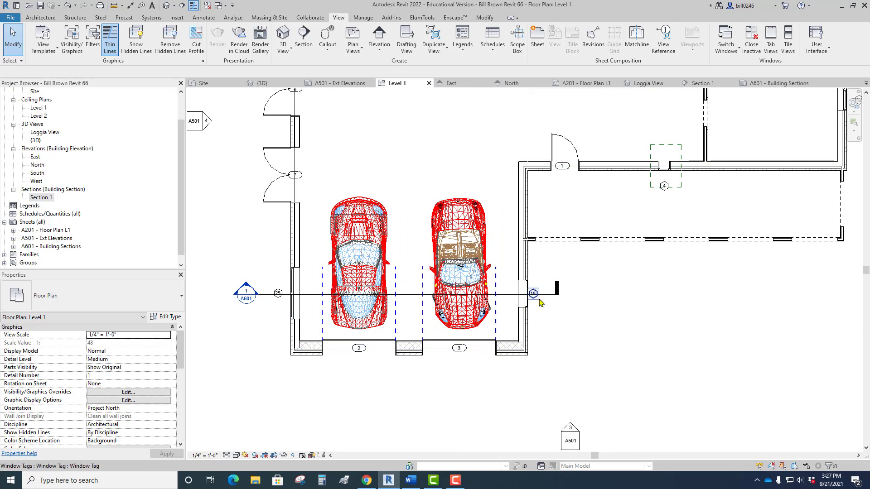
# Cycle the garage section line's end symbols so that both ends carry a section head.
pyautogui.click(540, 297)
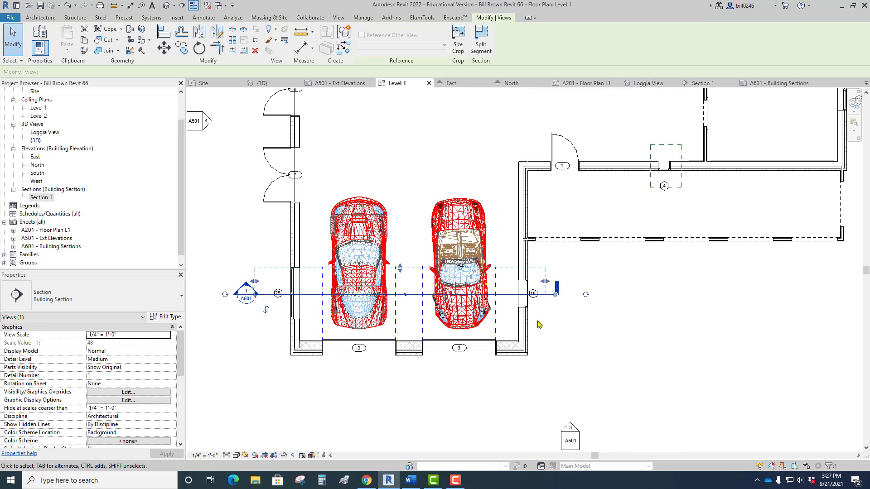
pyautogui.click(586, 295)
pyautogui.click(587, 295)
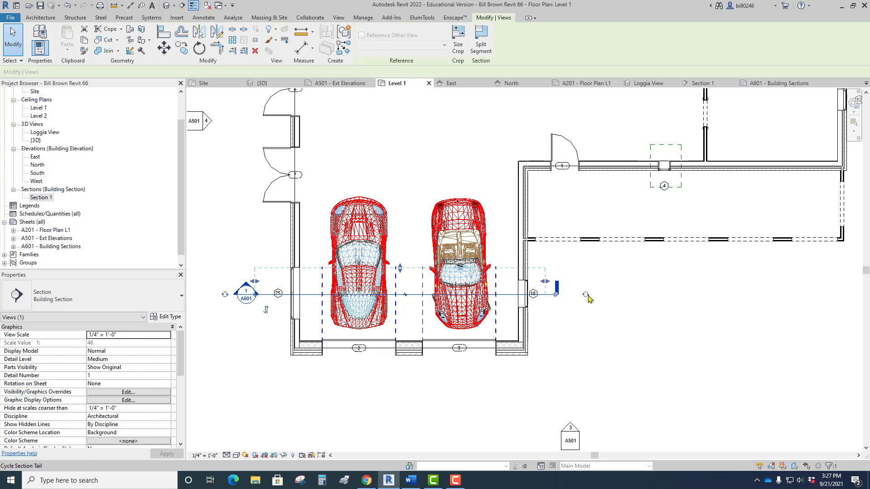
pyautogui.click(585, 295)
pyautogui.click(585, 295)
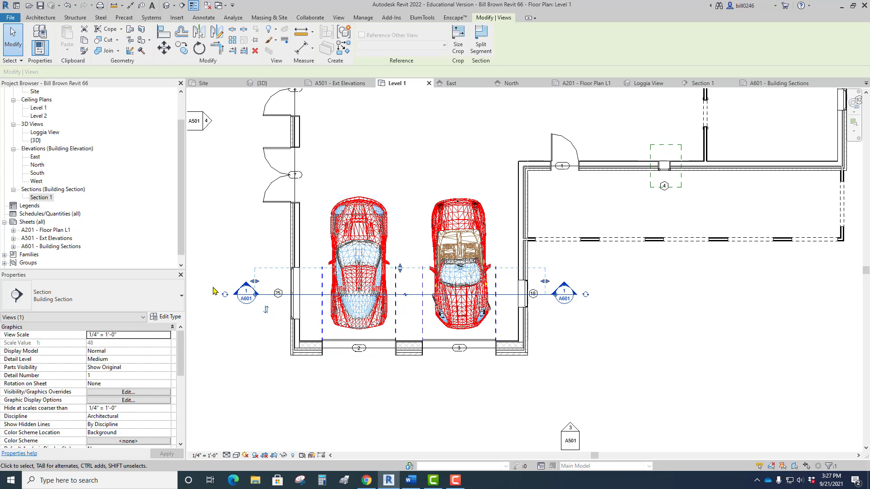
pyautogui.click(225, 294)
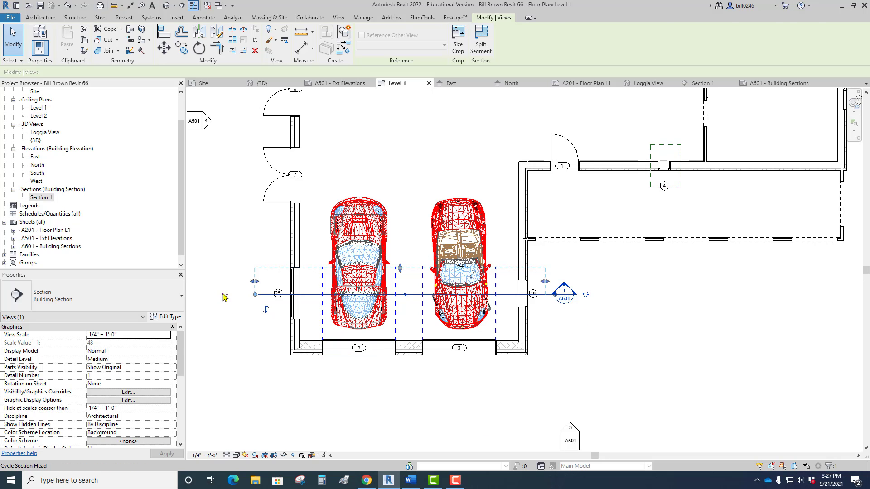
pyautogui.click(225, 296)
pyautogui.click(233, 372)
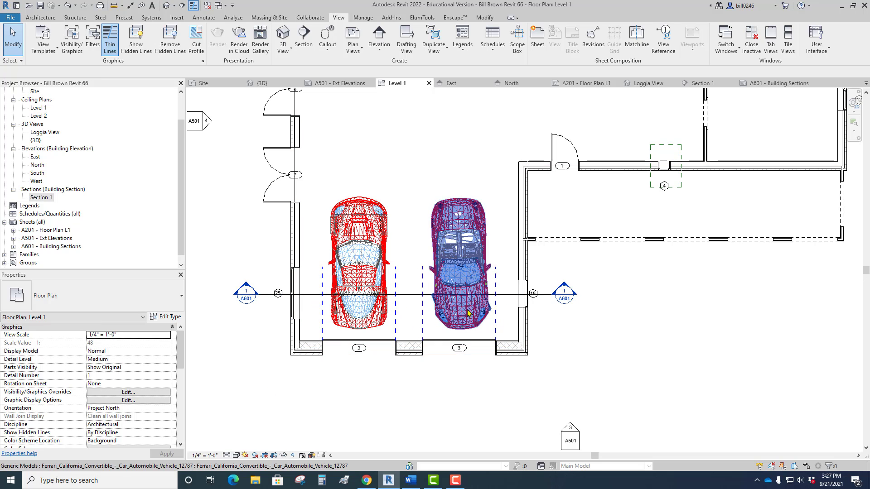
# Break the garage section line and pull both segments back to short stubs outside the garage walls.
pyautogui.click(513, 298)
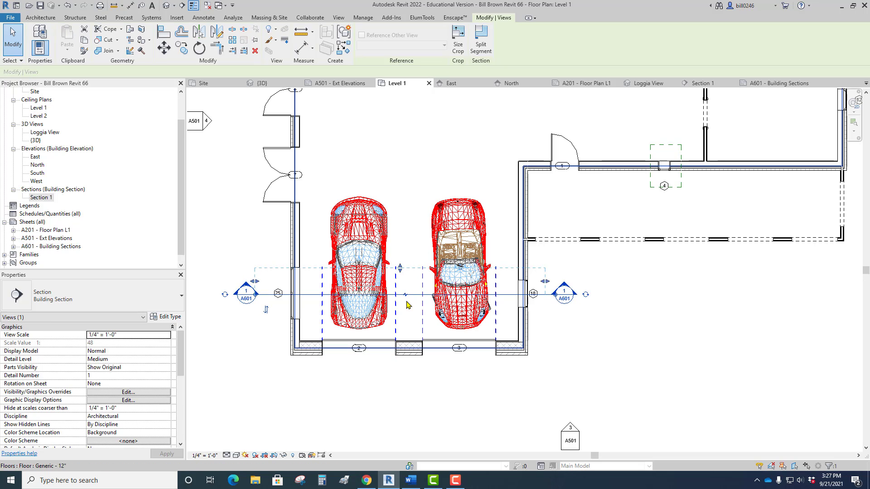
pyautogui.click(406, 295)
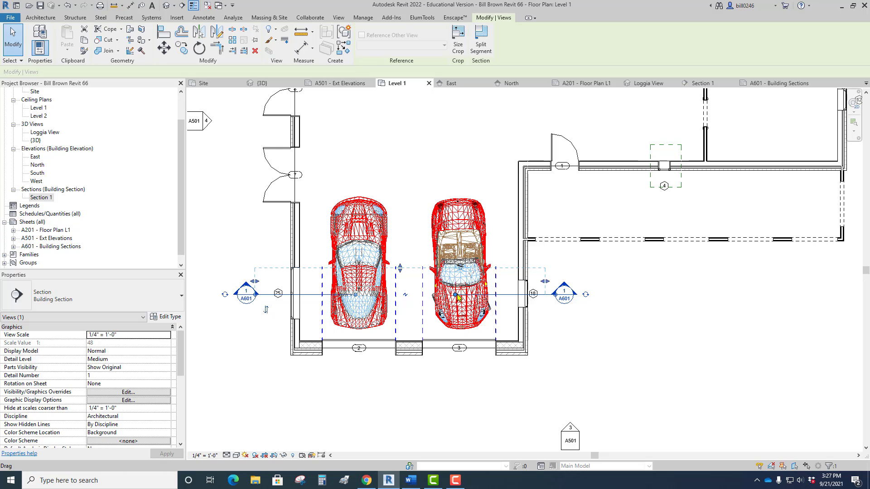
pyautogui.moveTo(456, 294); pyautogui.dragTo(544, 296)
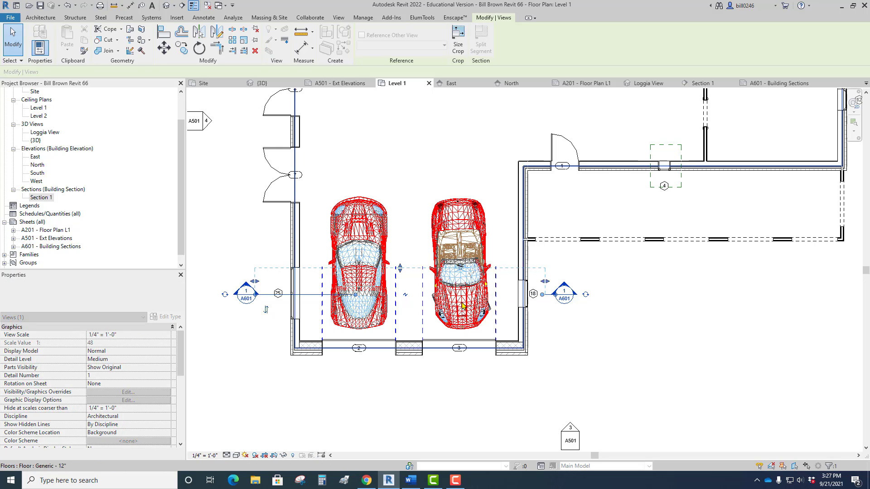
pyautogui.moveTo(356, 296); pyautogui.dragTo(271, 297)
pyautogui.click(277, 318)
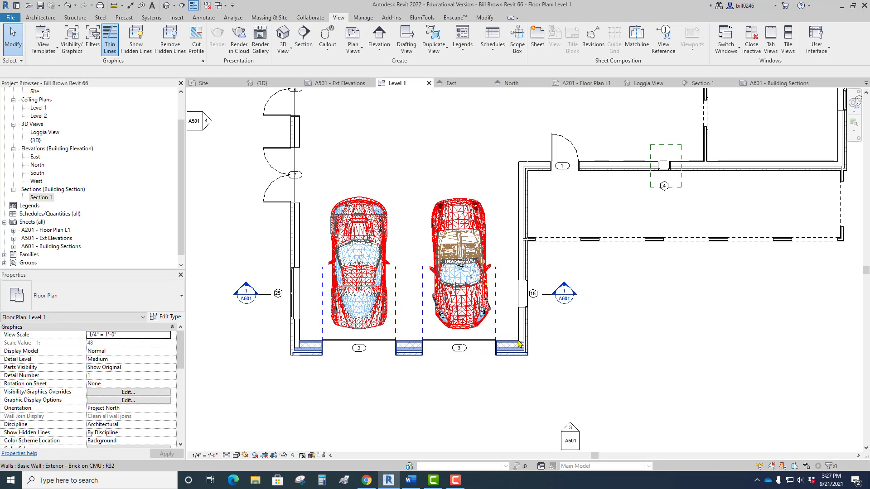
pyautogui.scroll(-2, 520, 344)
pyautogui.scroll(1, 519, 344)
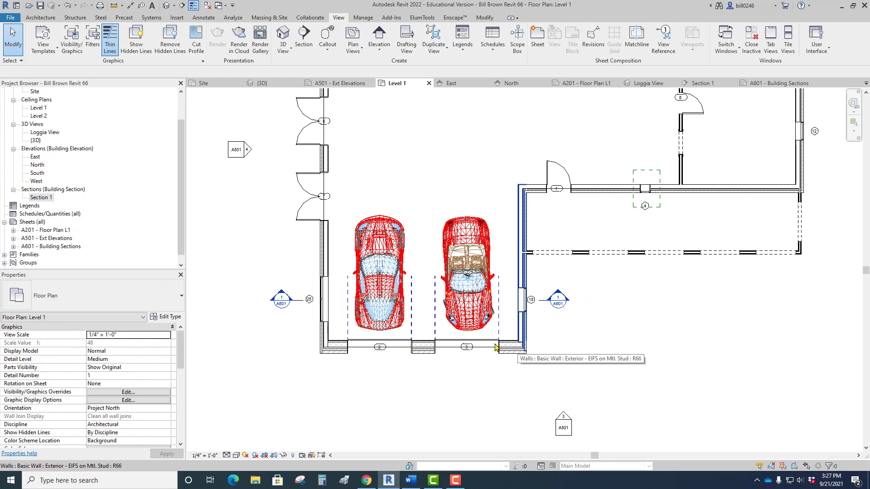
# Go to the section view from the garage's section mark and examine the cut through the garage.
pyautogui.click(301, 300)
pyautogui.rightClick(302, 299)
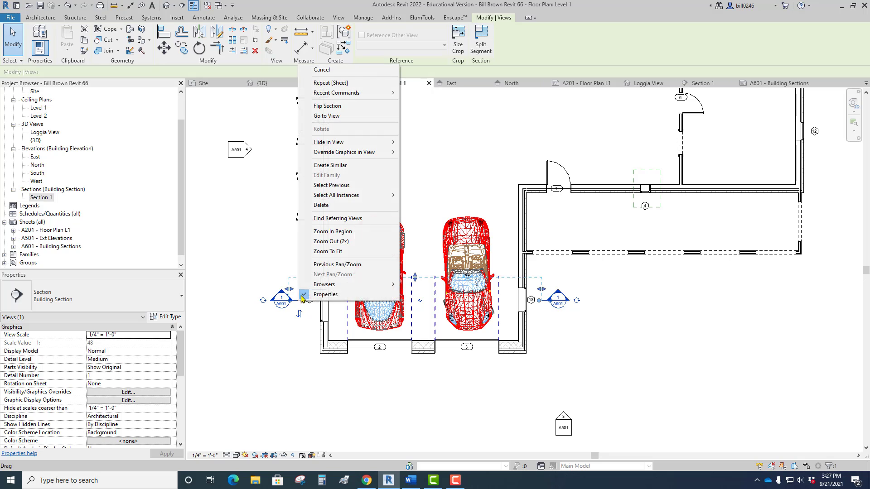
pyautogui.click(335, 117)
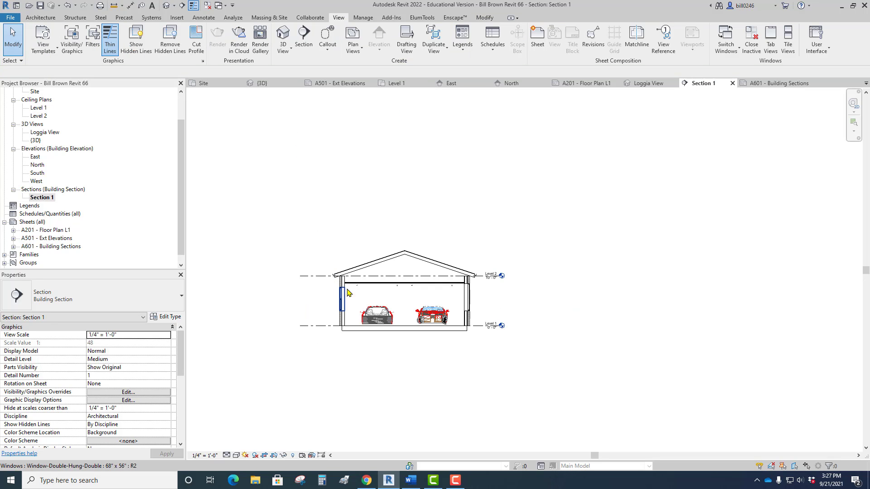
pyautogui.scroll(2, 392, 295)
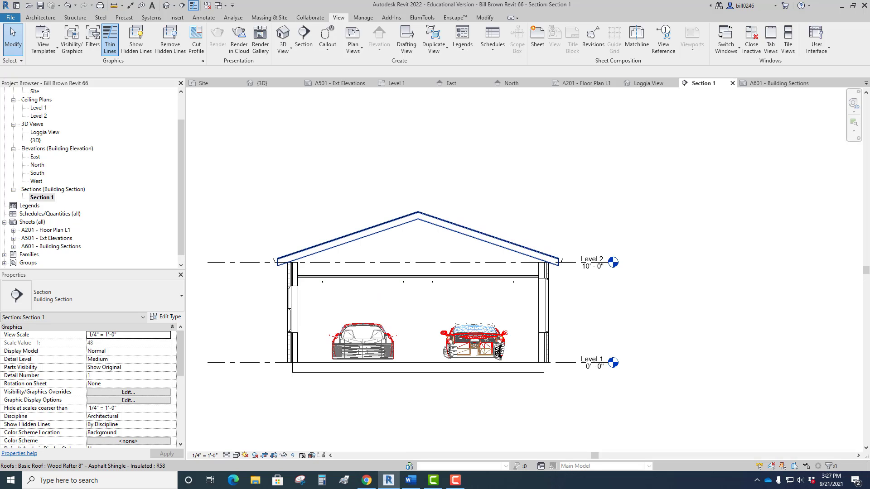
# Return to the Level 1 floor plan and examine the loggia area and the adjoining exterior wall.
pyautogui.click(396, 83)
pyautogui.scroll(-3, 394, 136)
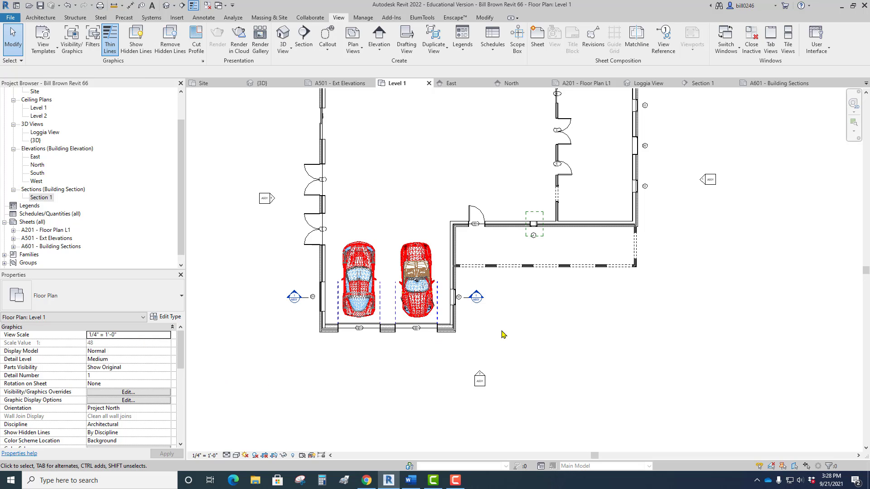
pyautogui.scroll(5, 519, 260)
pyautogui.moveTo(521, 258); pyautogui.dragTo(358, 357, button='middle')
pyautogui.scroll(4, 386, 328)
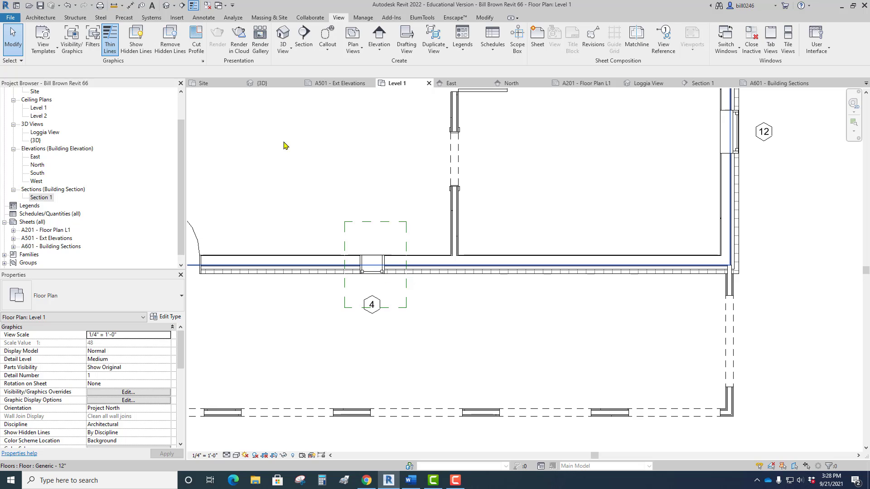
# Open the default 3D view and select the low-slope roof over the loggia to inspect it.
pyautogui.click(166, 6)
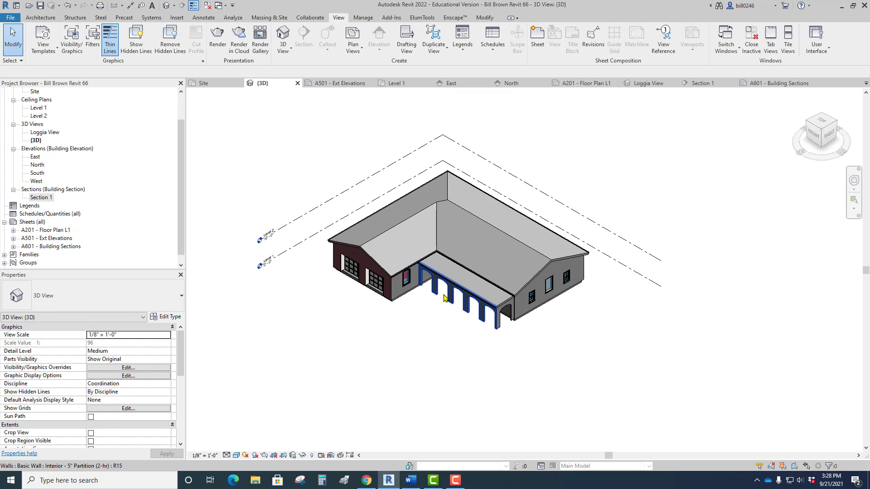
pyautogui.scroll(5, 465, 275)
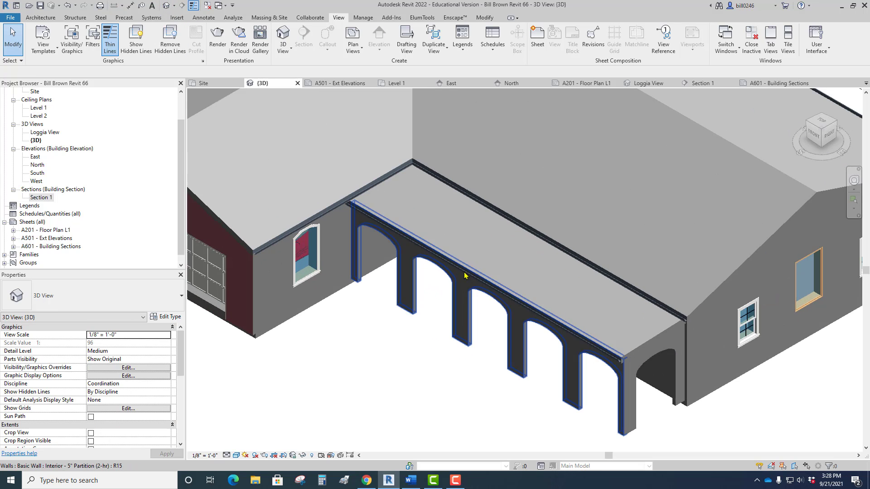
pyautogui.click(532, 209)
pyautogui.click(508, 266)
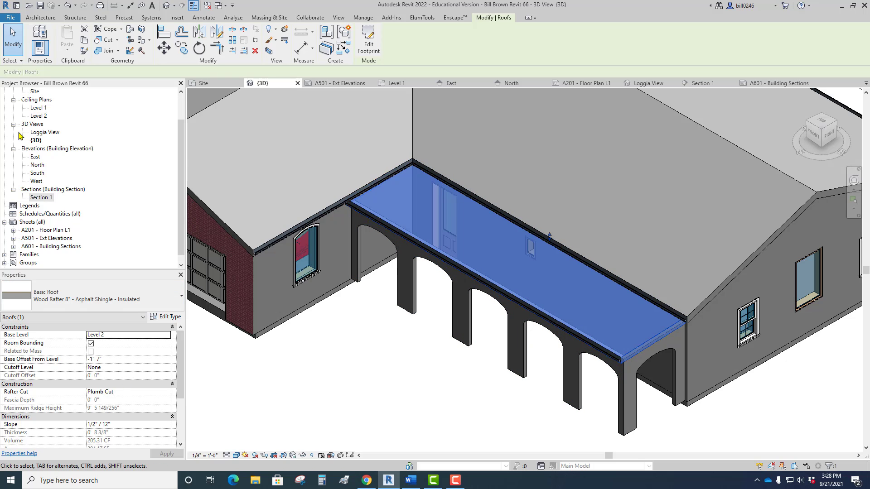
# Reopen the Level 1 floor plan showing the garage, the loggia and the rooms behind it.
pyautogui.moveTo(180, 157); pyautogui.dragTo(179, 128)
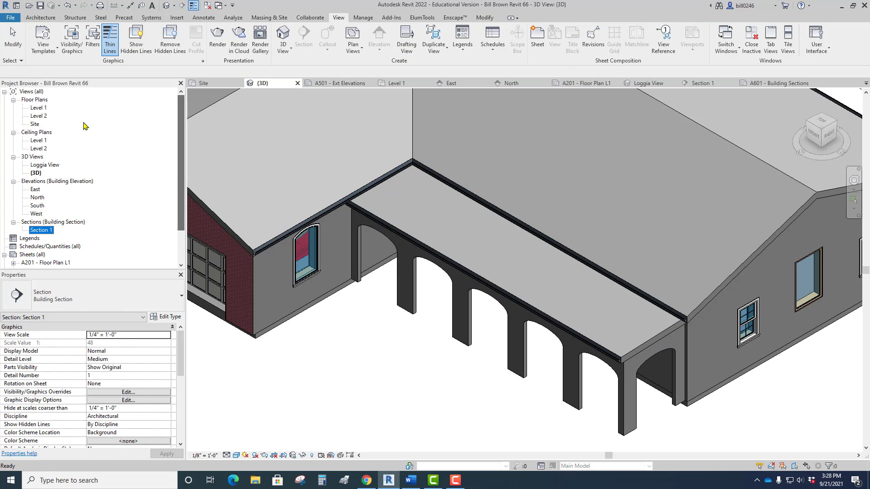
pyautogui.doubleClick(39, 109)
pyautogui.scroll(-3, 467, 335)
pyautogui.moveTo(466, 334); pyautogui.dragTo(547, 301, button='middle')
pyautogui.scroll(-1, 547, 301)
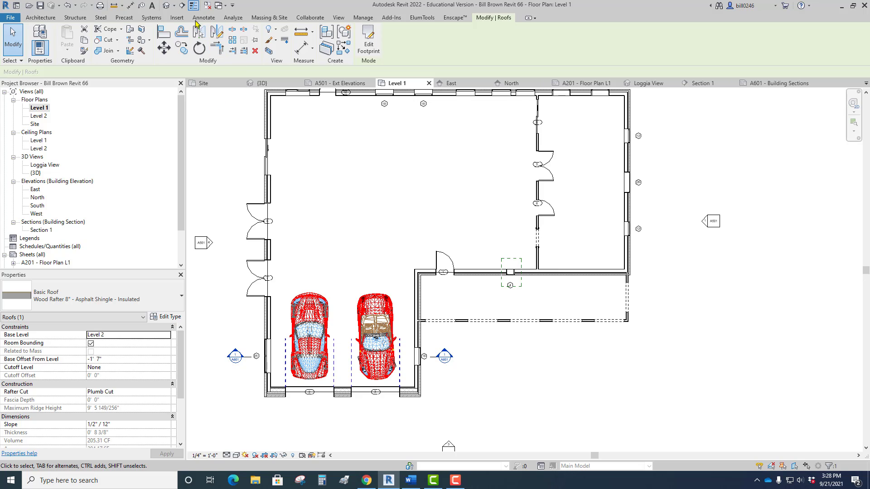
# Draw a vertical section line through the small window in the wall between the house and the loggia.
pyautogui.click(341, 18)
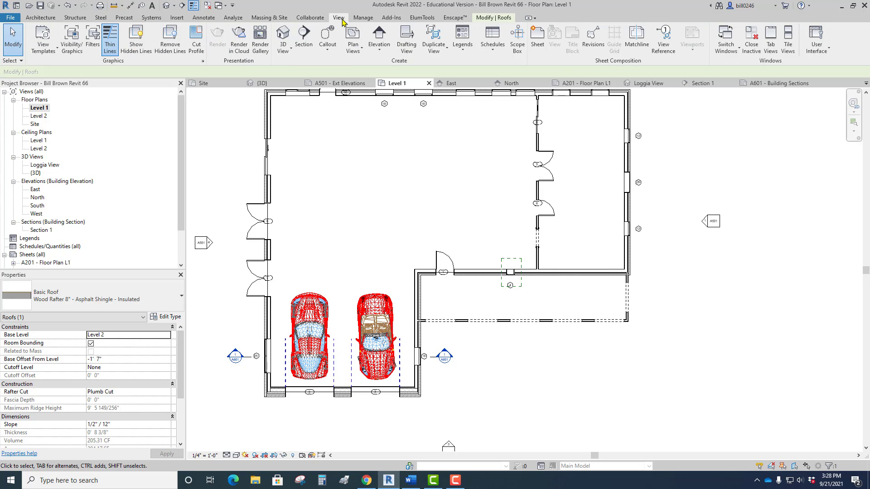
pyautogui.click(304, 44)
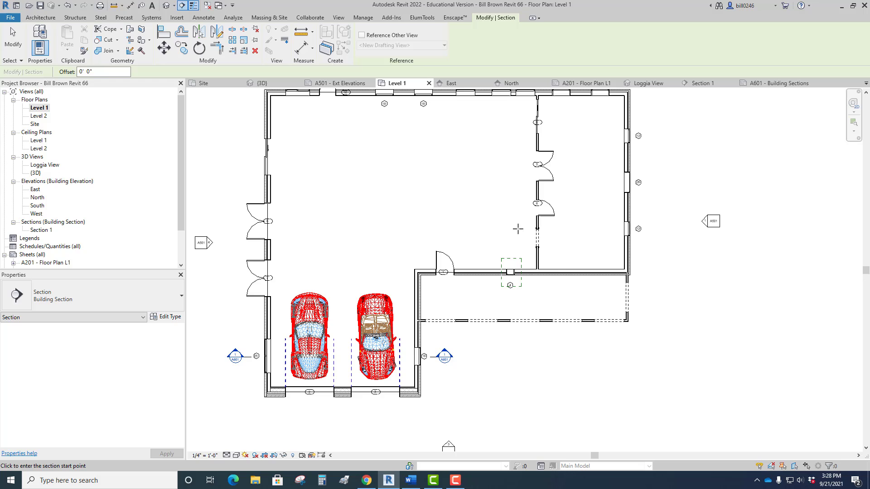
pyautogui.click(510, 254)
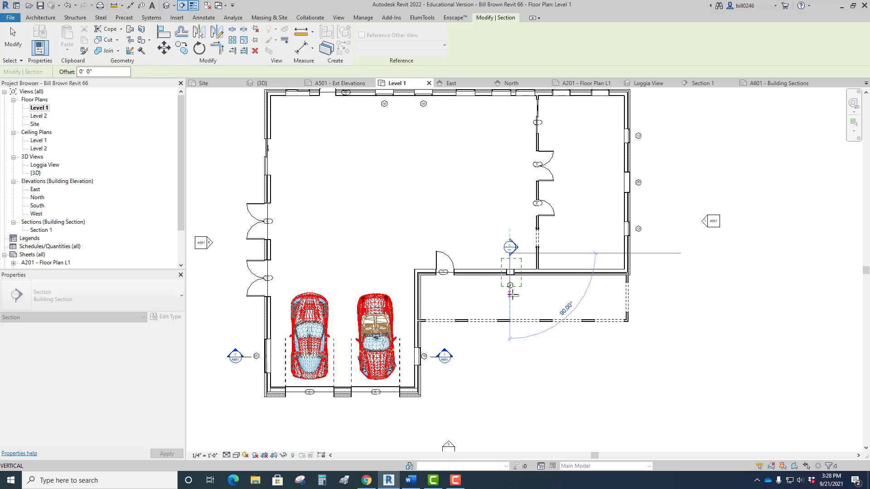
pyautogui.click(511, 295)
# Shorten the new section's view depth to just past the small window and change its type to Wall Section.
pyautogui.scroll(4, 538, 290)
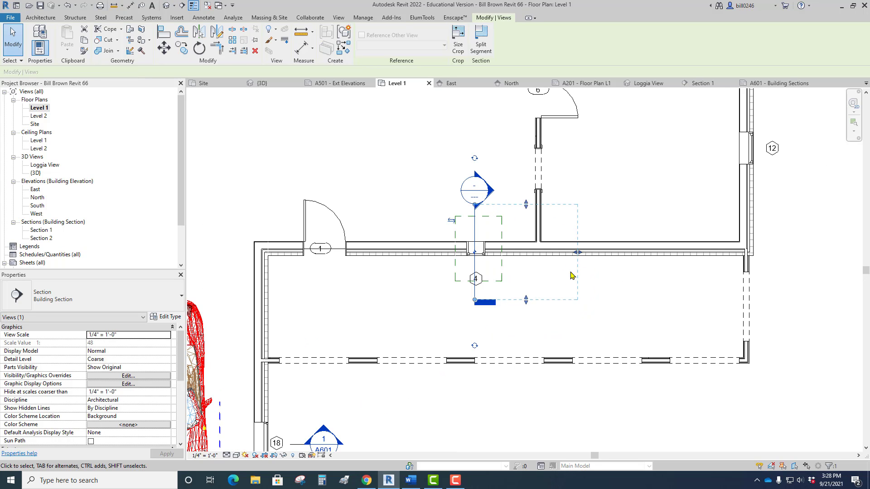
pyautogui.moveTo(577, 252); pyautogui.dragTo(559, 253)
pyautogui.moveTo(542, 224); pyautogui.dragTo(499, 252)
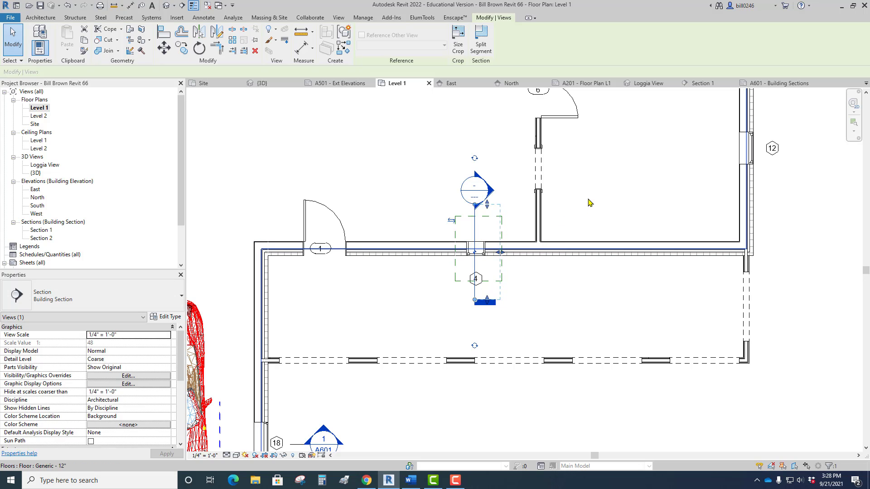
pyautogui.click(54, 299)
pyautogui.click(33, 389)
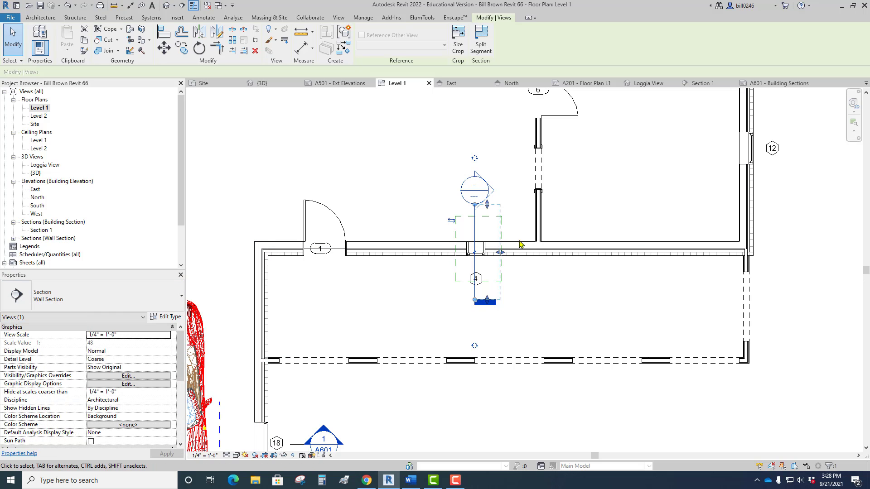
# Toggle the new section between Building Section and Wall Section, ending on Wall Section, and expand its group in the project's view list.
pyautogui.click(68, 292)
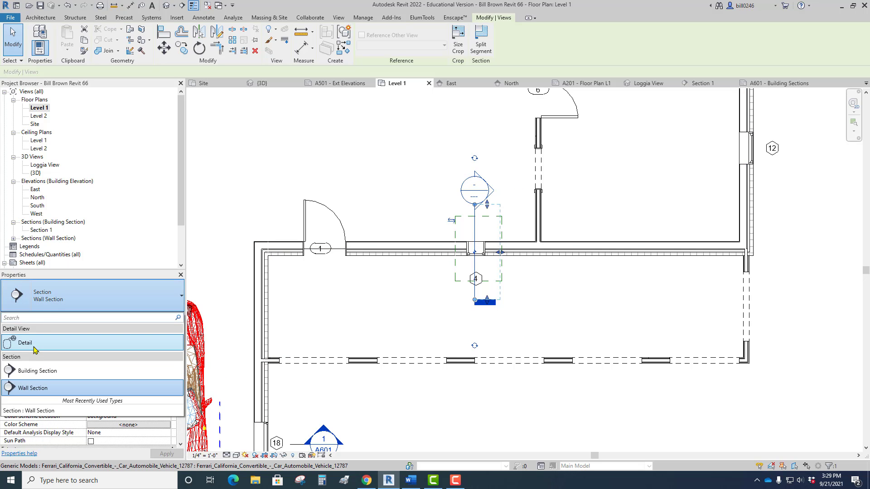
pyautogui.click(37, 371)
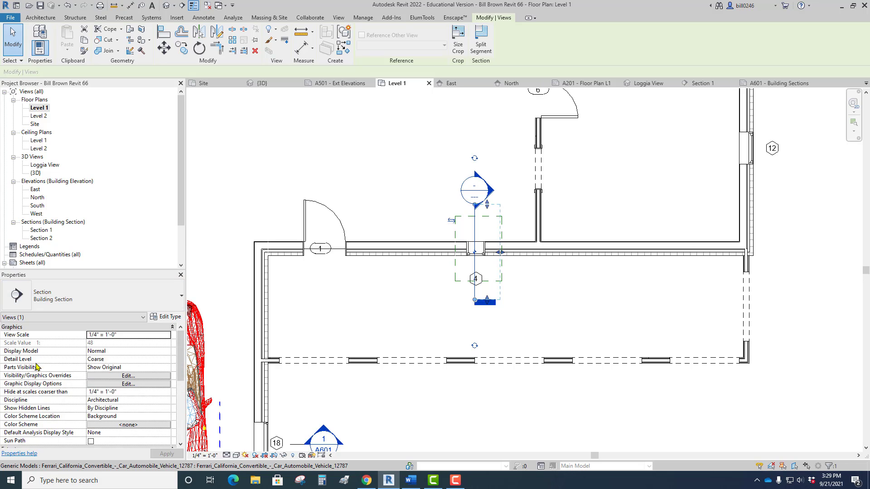
pyautogui.click(36, 302)
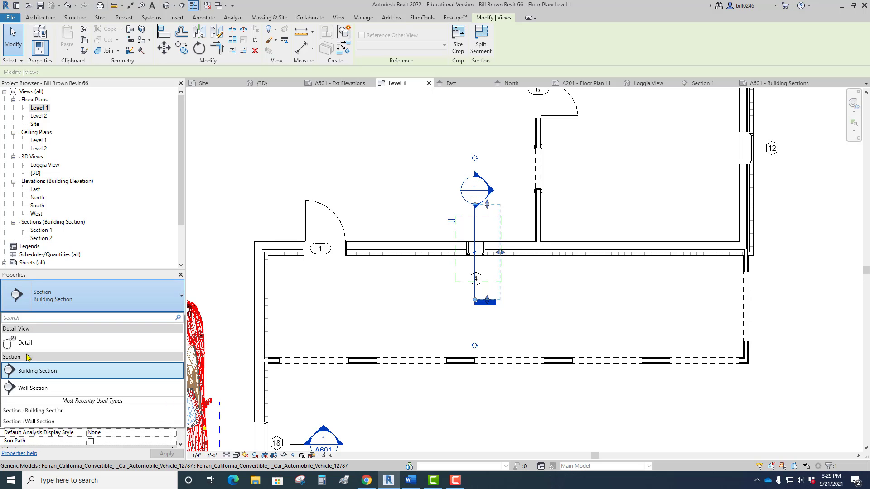
pyautogui.click(23, 390)
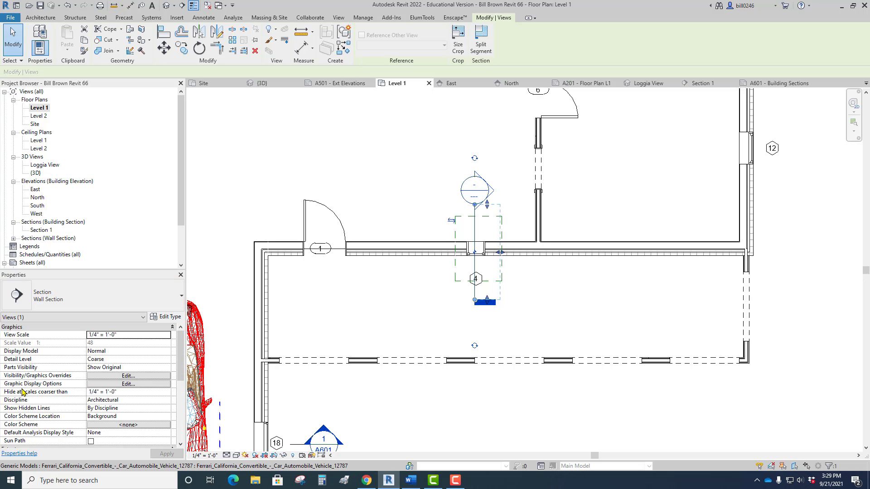
pyautogui.click(14, 239)
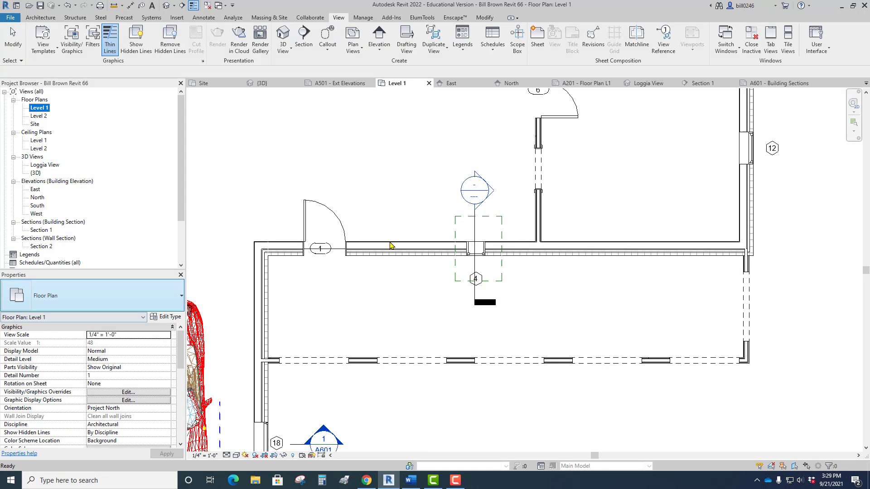
pyautogui.click(475, 230)
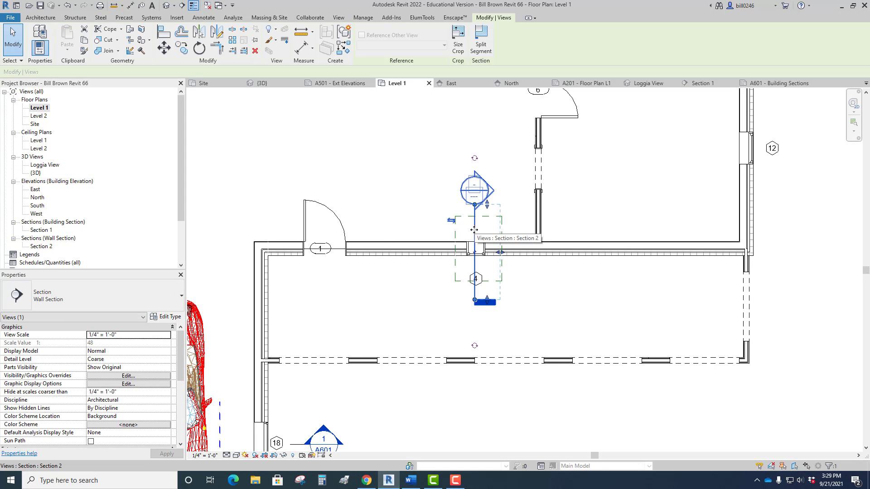
pyautogui.click(59, 299)
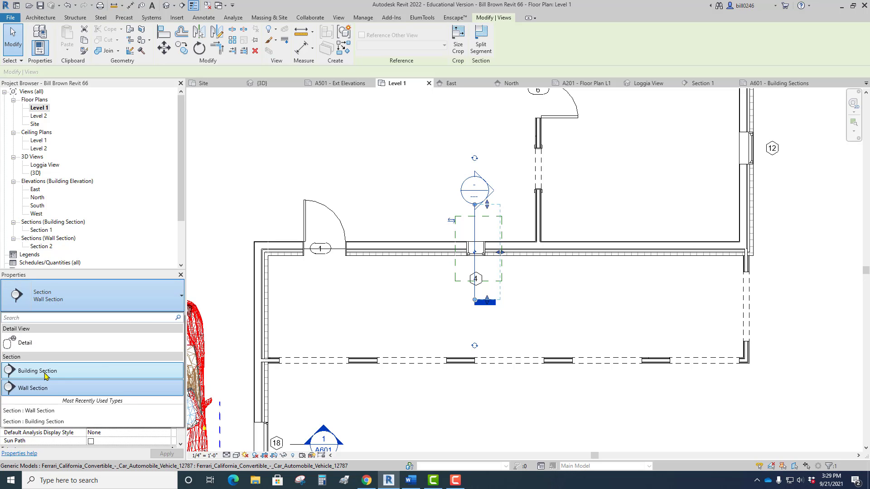
pyautogui.click(45, 372)
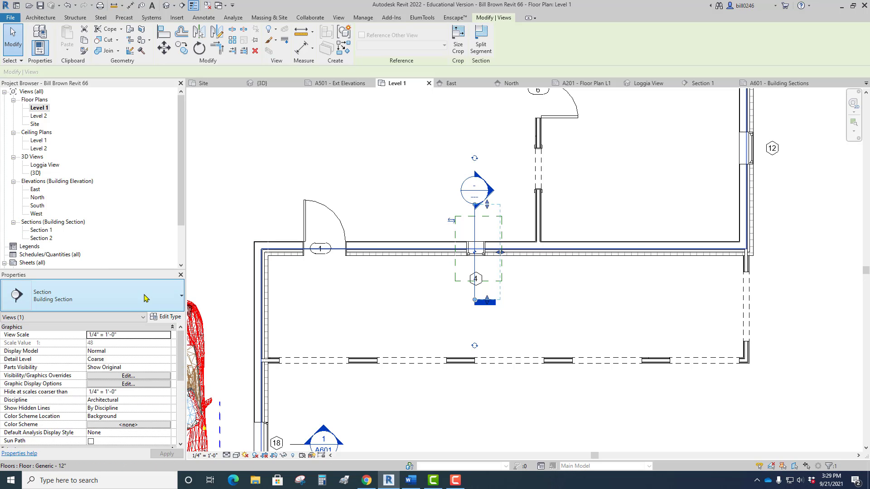
pyautogui.click(129, 296)
pyautogui.click(30, 386)
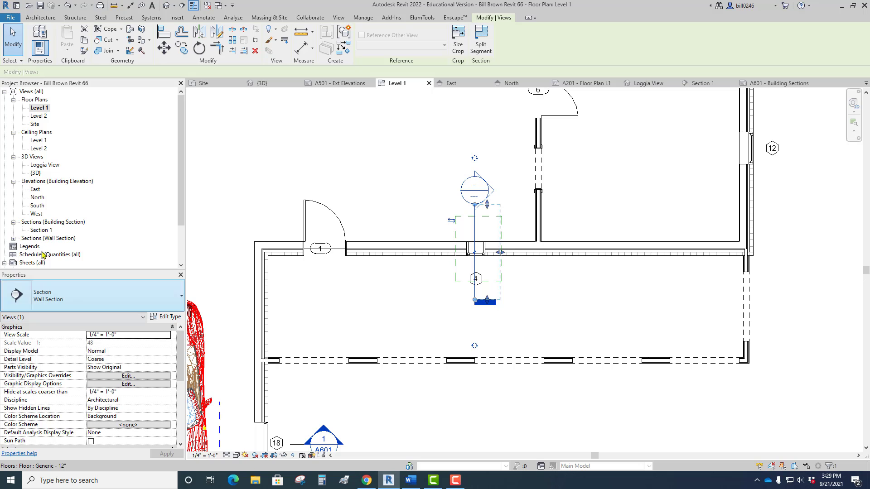
pyautogui.click(13, 239)
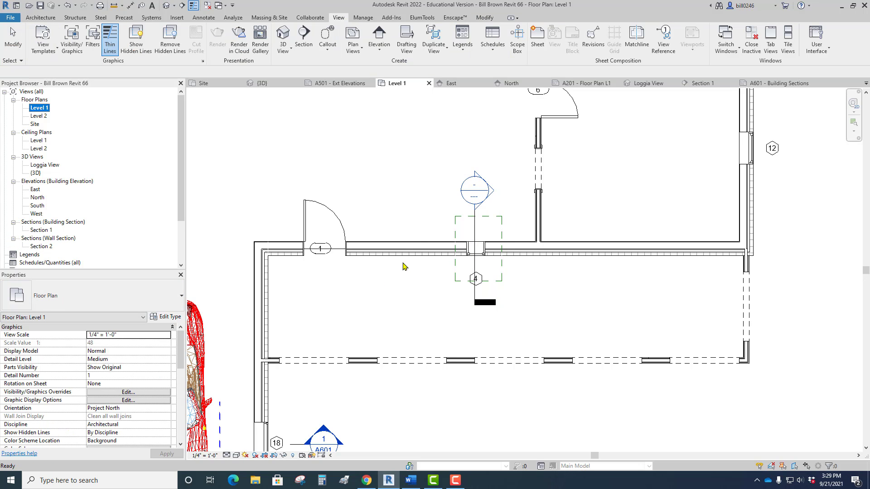
# Go to the view of the wall section from its mark at the loggia's small window.
pyautogui.click(419, 203)
pyautogui.scroll(-1, 385, 176)
pyautogui.moveTo(393, 196); pyautogui.dragTo(396, 240, button='middle')
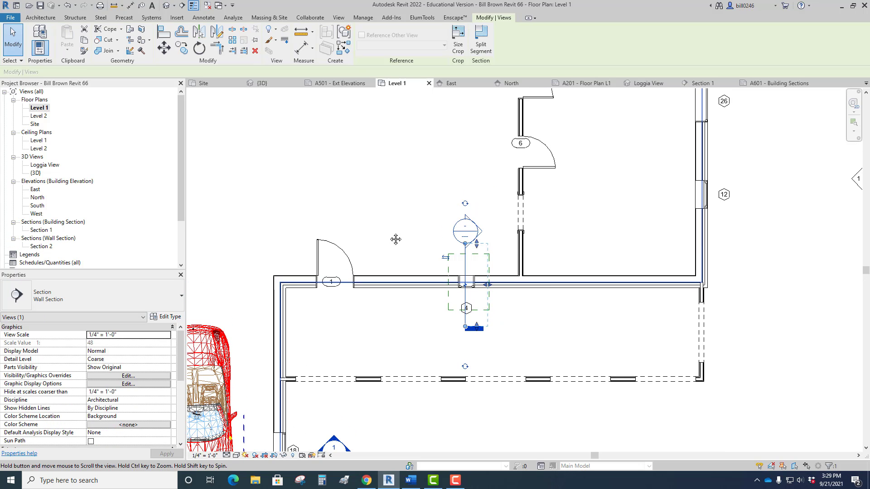
pyautogui.click(478, 180)
pyautogui.rightClick(477, 181)
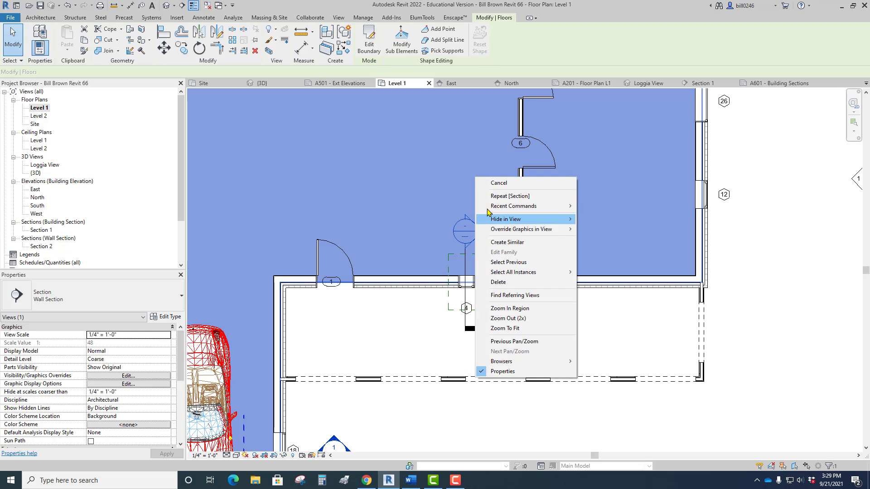
pyautogui.press('Escape')
pyautogui.click(467, 300)
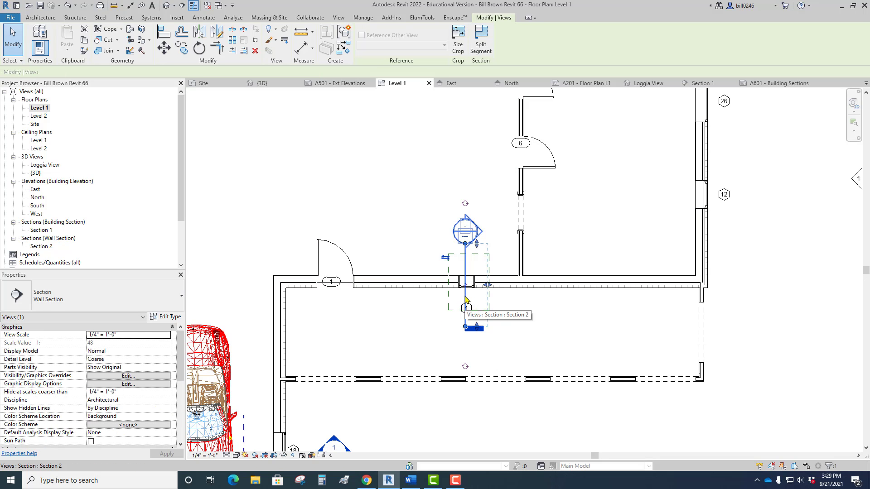
pyautogui.rightClick(467, 300)
pyautogui.click(492, 111)
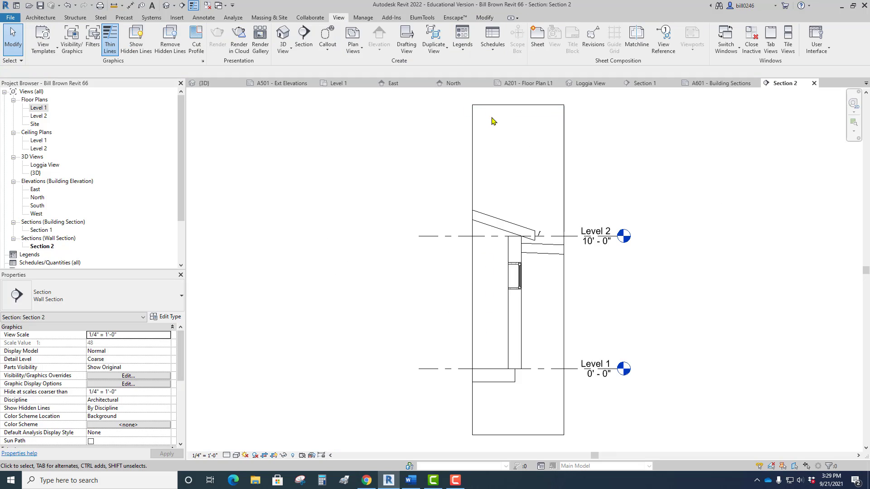
# Set the wall section view's detail level to Medium and its scale to 1/2" = 1'-0".
pyautogui.click(226, 456)
pyautogui.click(242, 437)
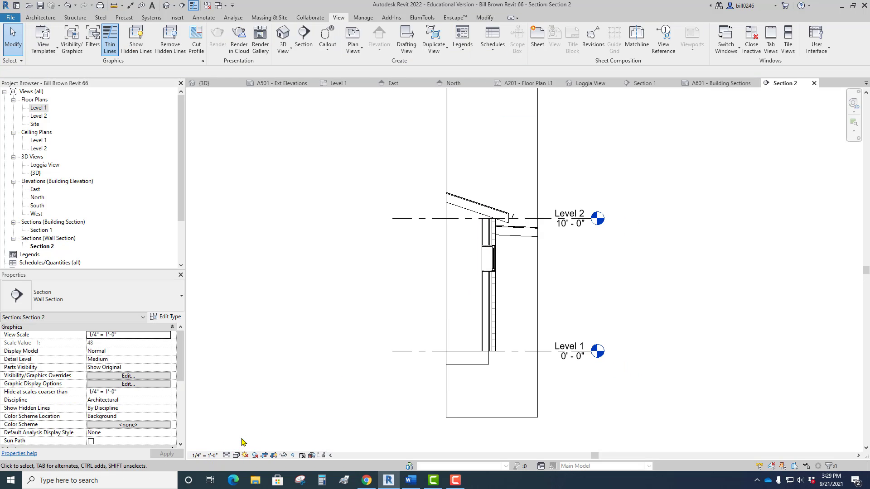
pyautogui.click(203, 456)
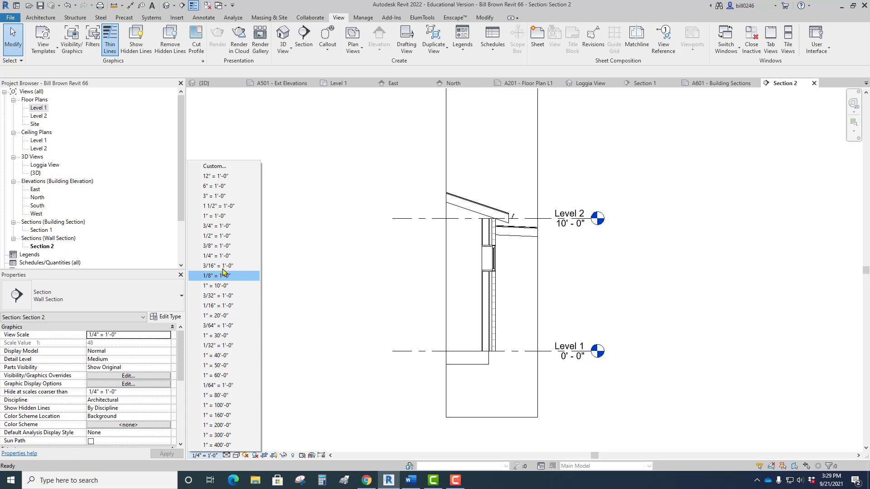
pyautogui.click(219, 236)
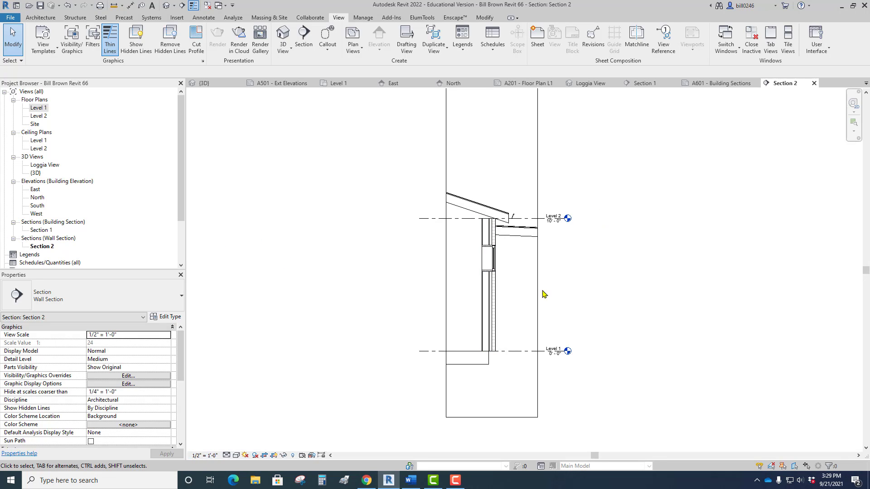
# Examine how the low-slope loggia roof meets the exterior wall below the main roof's eave.
pyautogui.scroll(3, 502, 243)
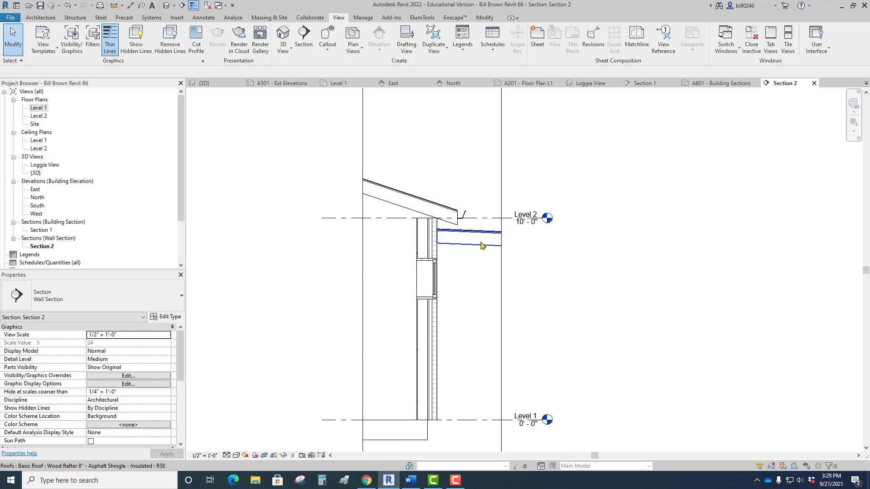
pyautogui.scroll(2, 482, 245)
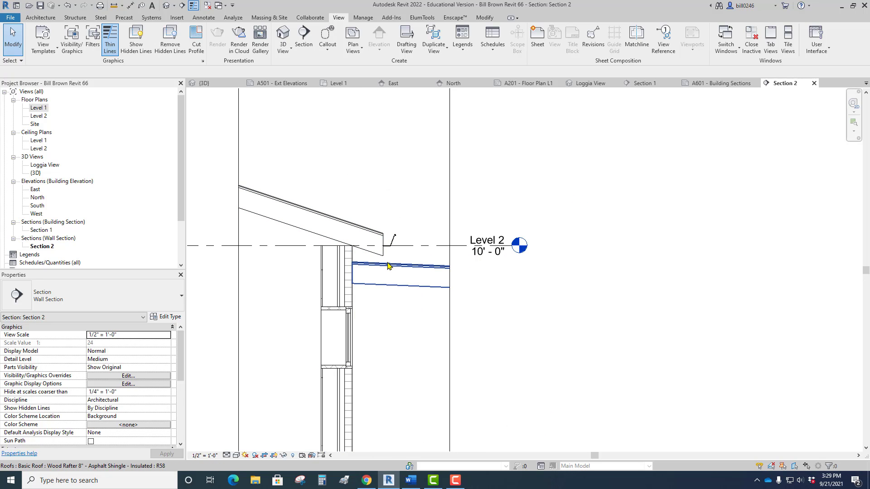
pyautogui.scroll(2, 347, 266)
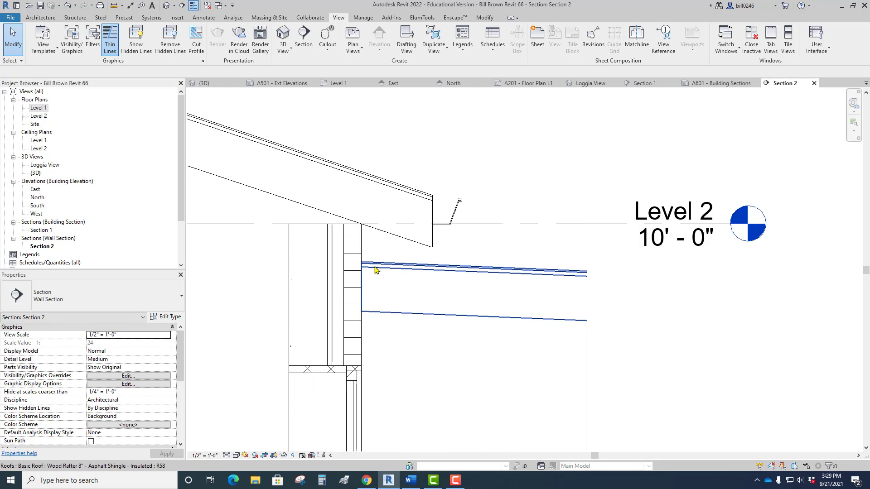
pyautogui.click(354, 270)
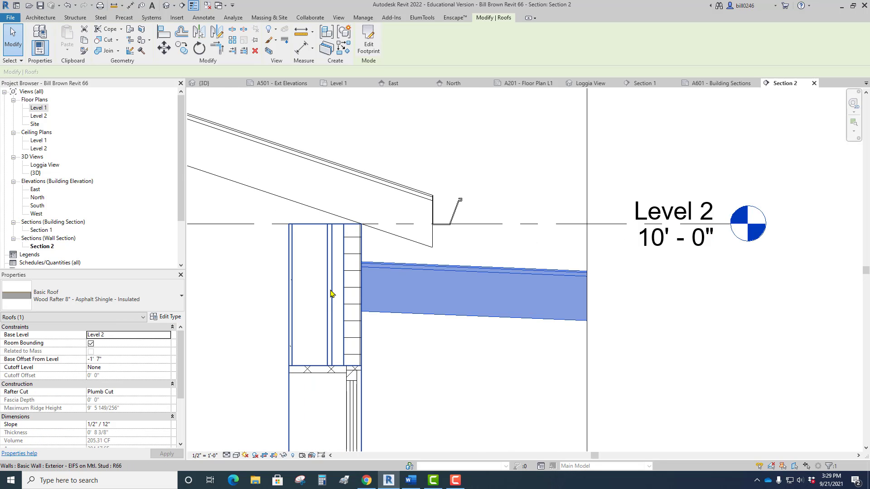
pyautogui.scroll(3, 354, 269)
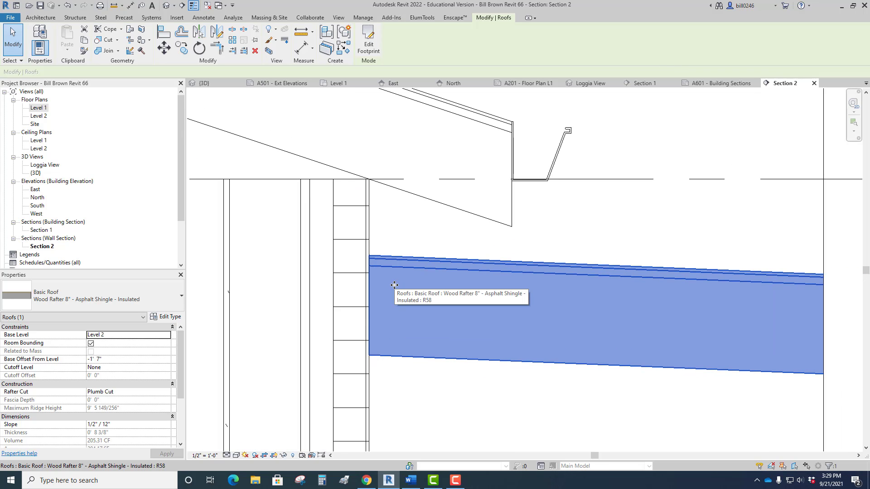
pyautogui.moveTo(394, 285); pyautogui.dragTo(376, 266)
pyautogui.press('Escape')
pyautogui.scroll(-5, 380, 218)
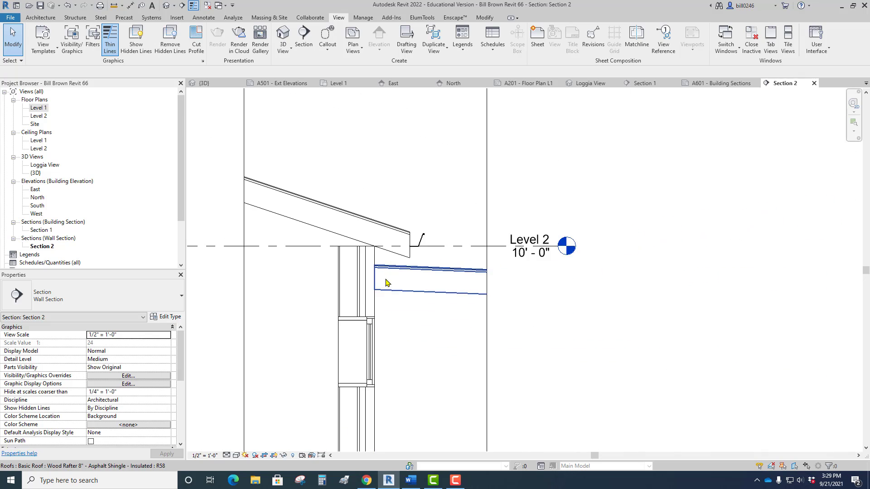
# Set the head height of the small fixed window below the loggia roof to 9' 0".
pyautogui.click(348, 294)
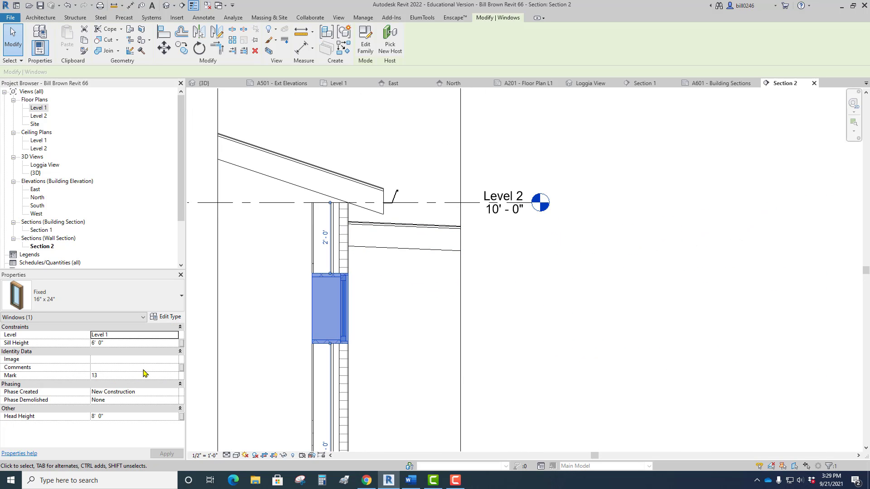
pyautogui.click(130, 416)
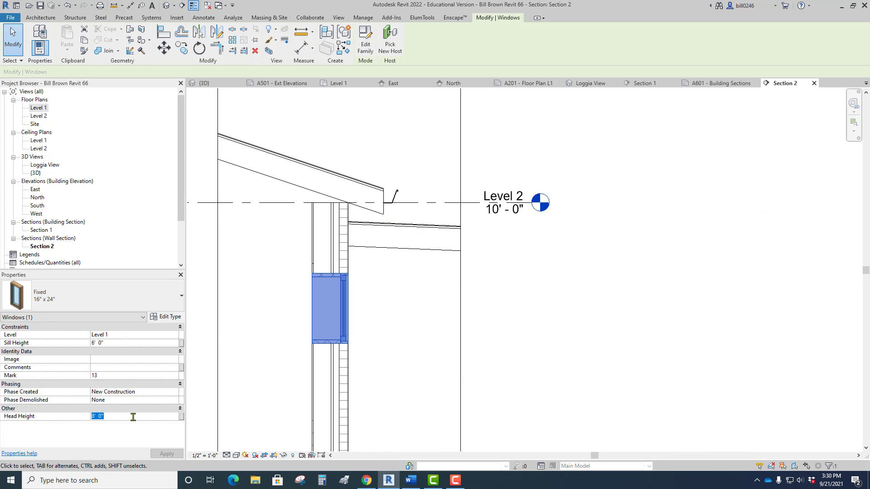
pyautogui.write('9')
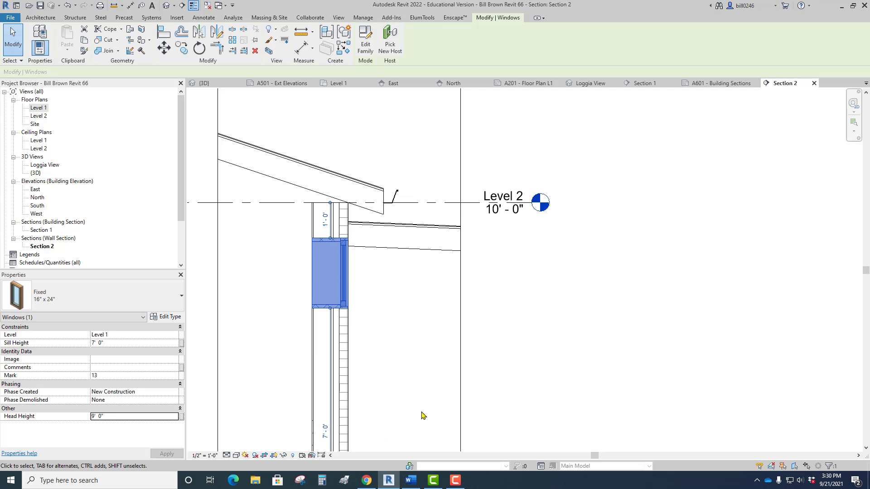
# Return the small fixed window's head height to 8' 0" and deselect it.
pyautogui.click(353, 274)
pyautogui.click(353, 274)
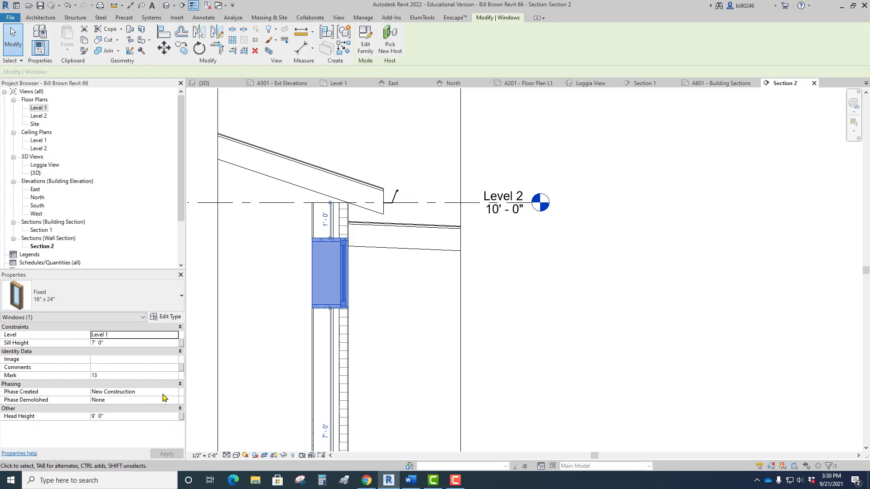
pyautogui.write('8')
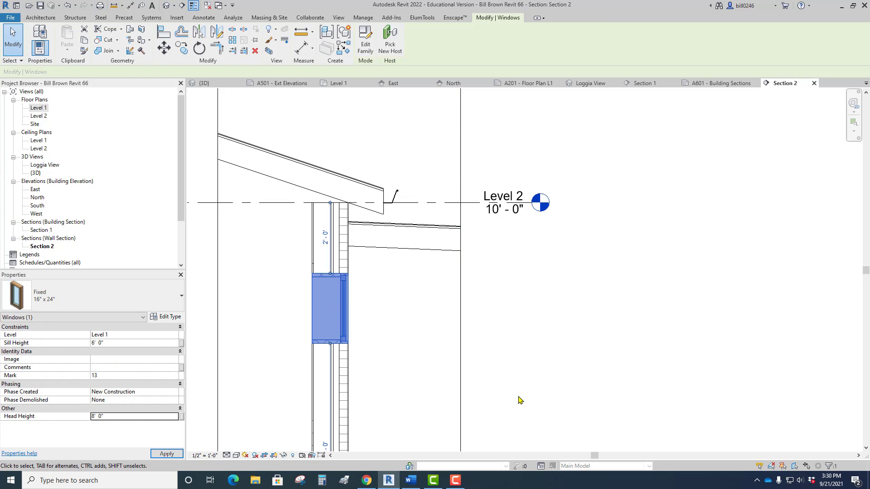
pyautogui.scroll(-4, 453, 354)
pyautogui.click(413, 345)
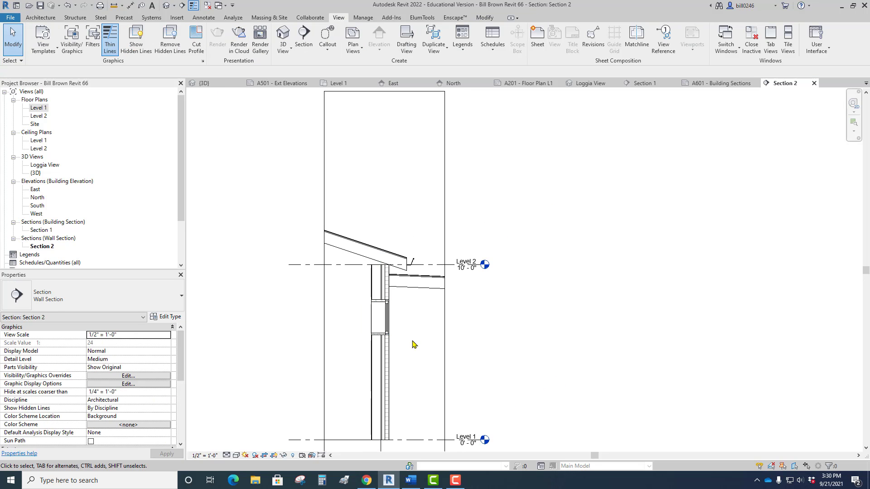
# Widen the wall section's crop region outward past the loggia roof's outer edge and its column.
pyautogui.scroll(-2, 402, 316)
pyautogui.scroll(3, 401, 316)
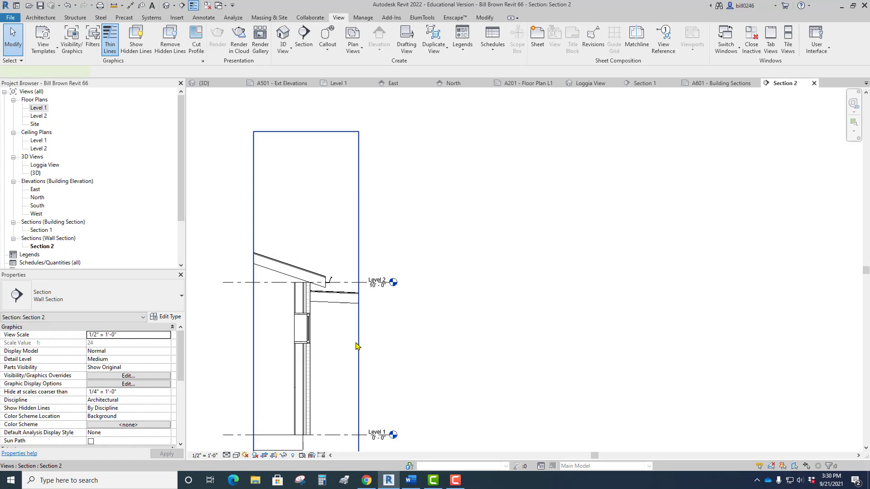
pyautogui.click(357, 346)
pyautogui.moveTo(386, 328); pyautogui.dragTo(337, 266, button='middle')
pyautogui.moveTo(308, 253); pyautogui.dragTo(398, 252)
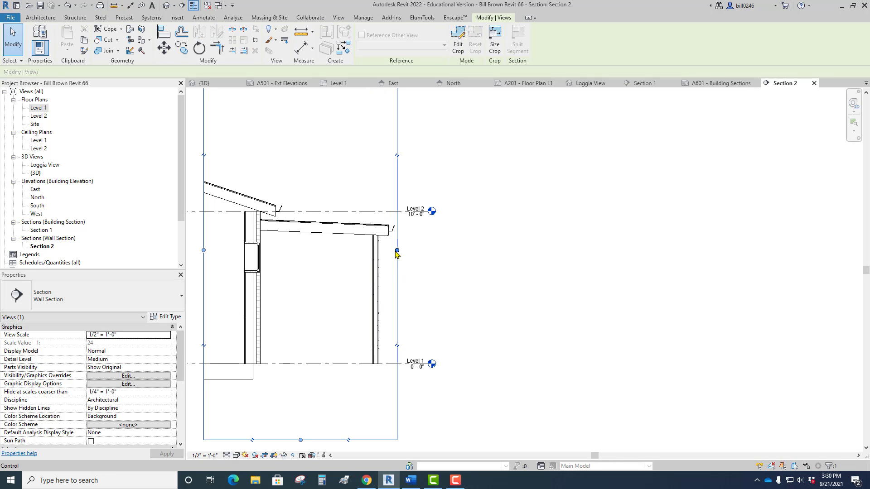
# Trim the wall section's crop region closer to the foundation below and to the main roof above.
pyautogui.scroll(-3, 423, 270)
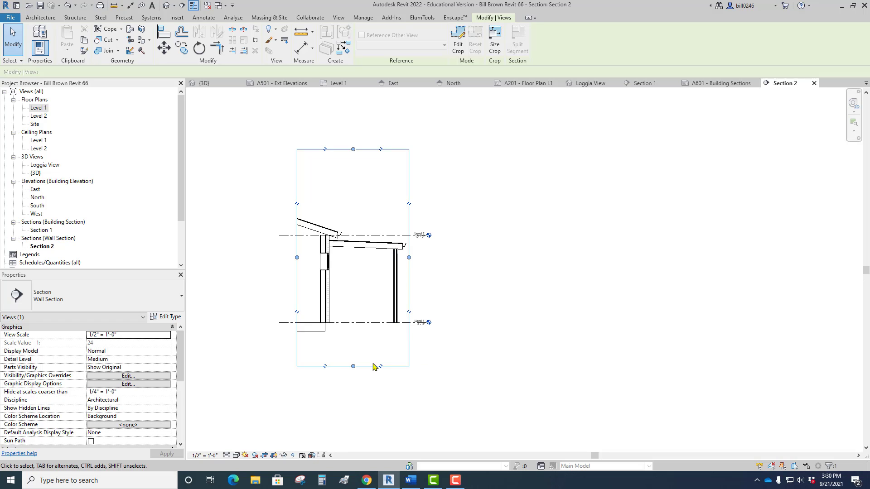
pyautogui.moveTo(354, 366); pyautogui.dragTo(353, 340)
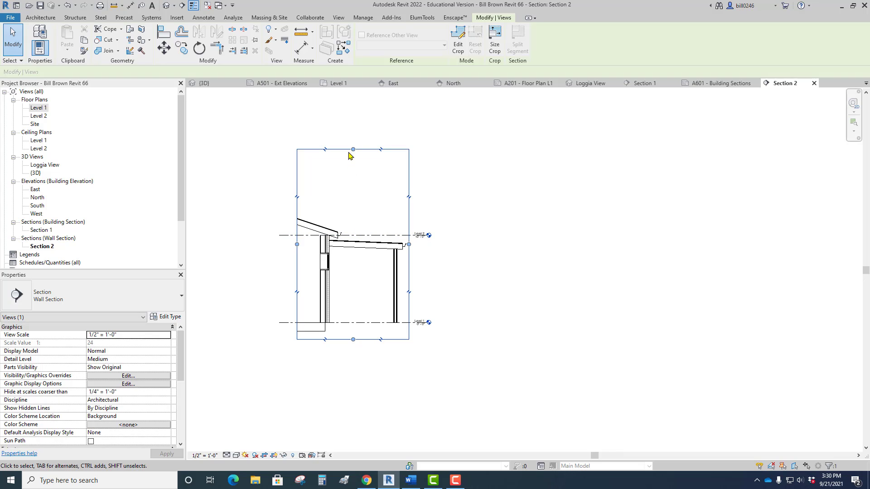
pyautogui.moveTo(352, 156); pyautogui.dragTo(354, 182)
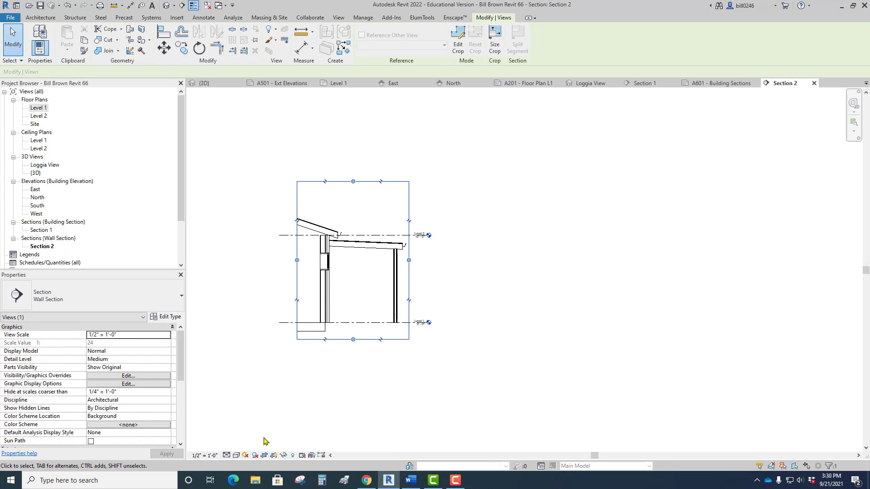
# Hide the crop region boundary in the wall section view.
pyautogui.click(274, 456)
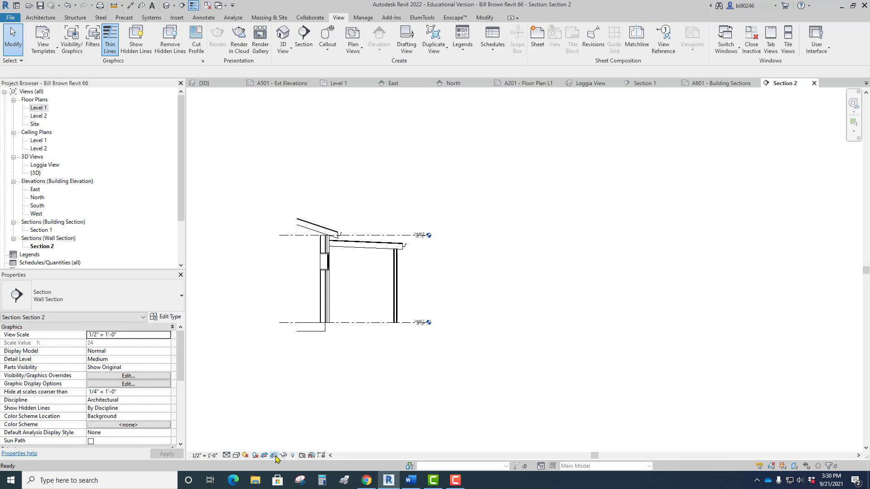
pyautogui.click(276, 456)
pyautogui.click(275, 456)
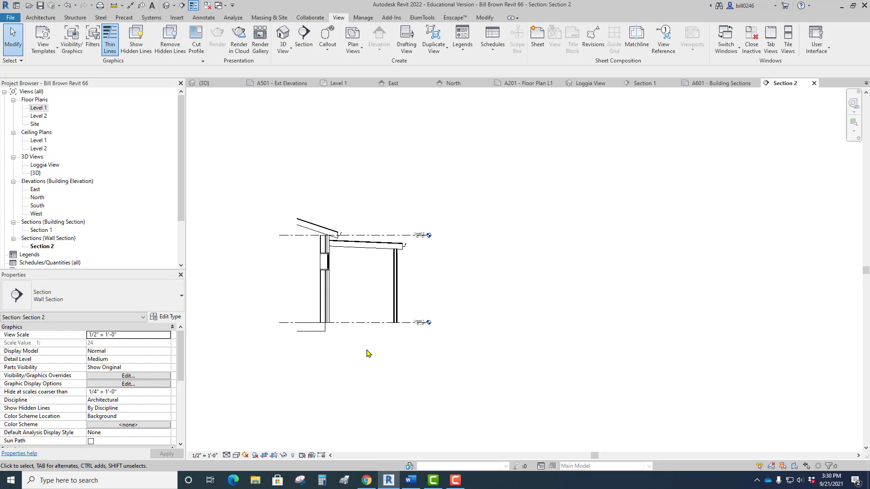
pyautogui.scroll(2, 352, 322)
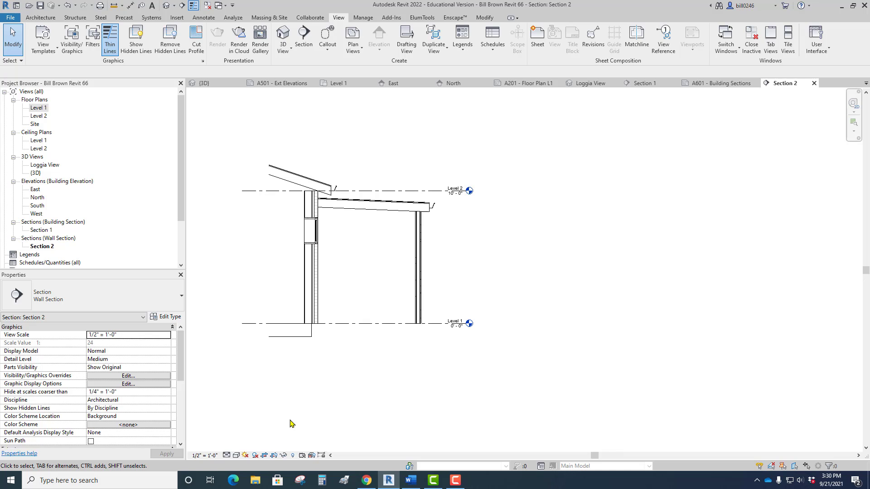
# Open sheet A601 - Building Sections and place the Section 2 view beside the garage section.
pyautogui.scroll(-3, 176, 196)
pyautogui.click(59, 238)
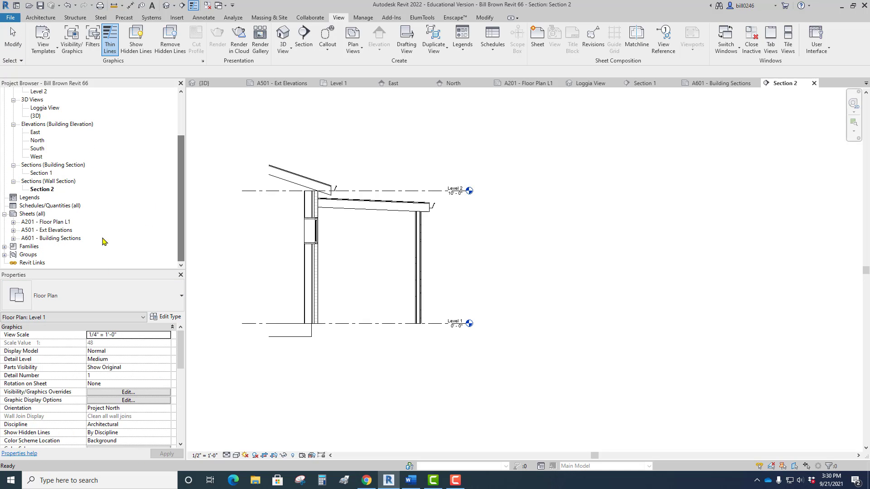
pyautogui.doubleClick(58, 239)
pyautogui.scroll(-2, 443, 309)
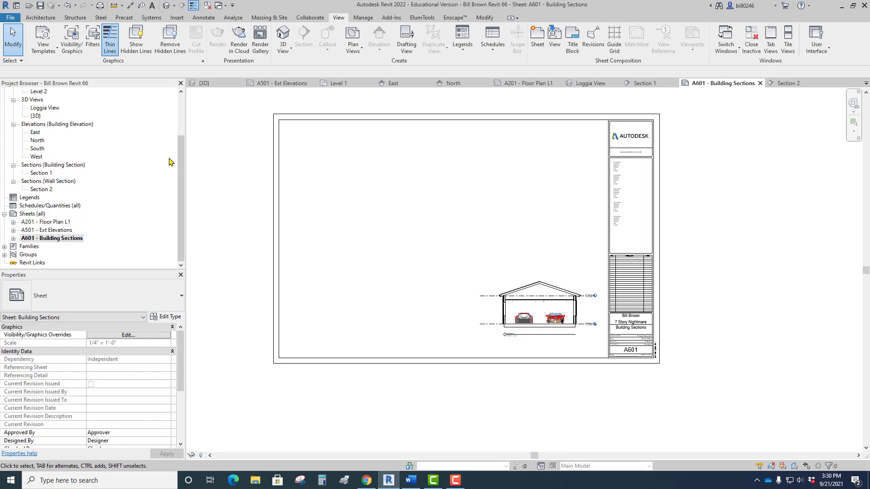
pyautogui.scroll(3, 175, 172)
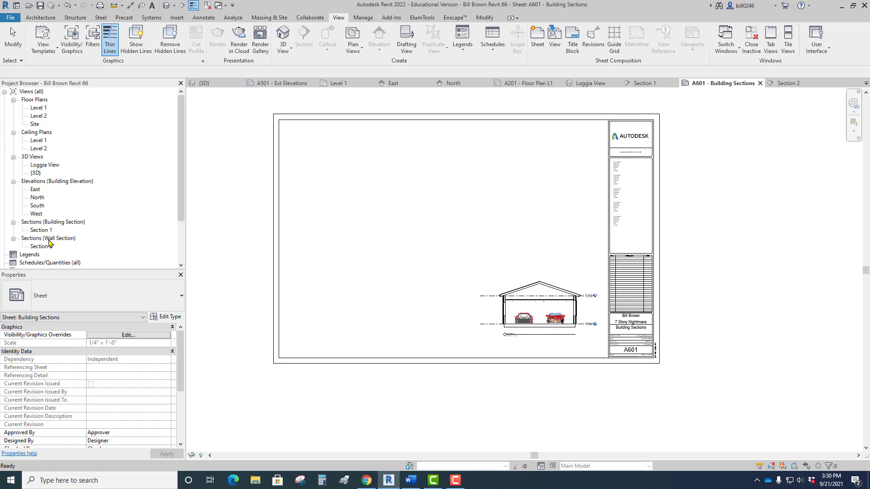
pyautogui.moveTo(44, 249); pyautogui.dragTo(420, 295)
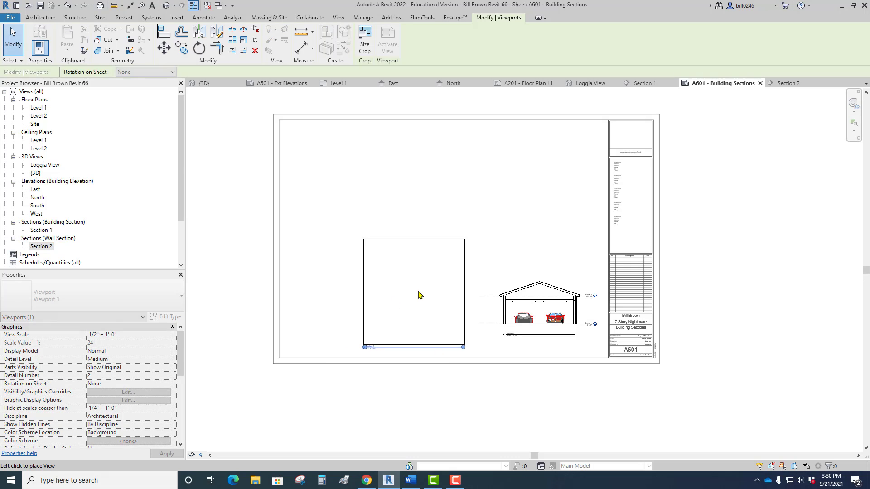
pyautogui.click(418, 291)
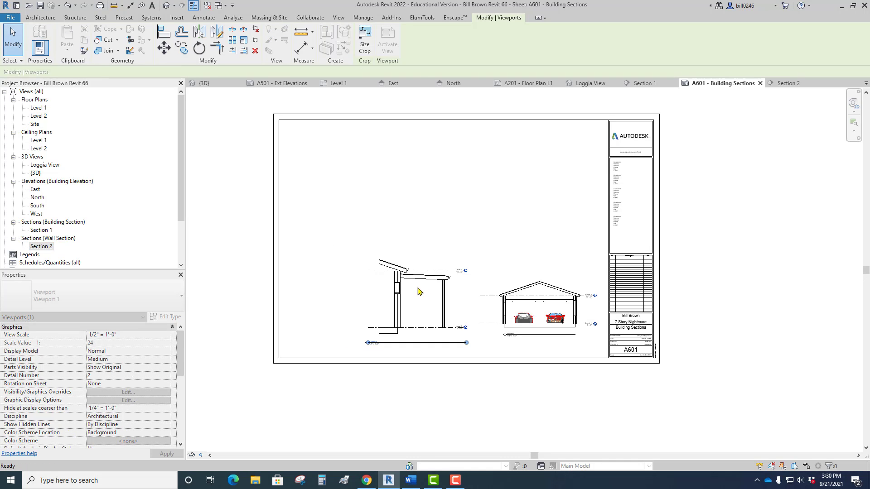
pyautogui.scroll(4, 394, 351)
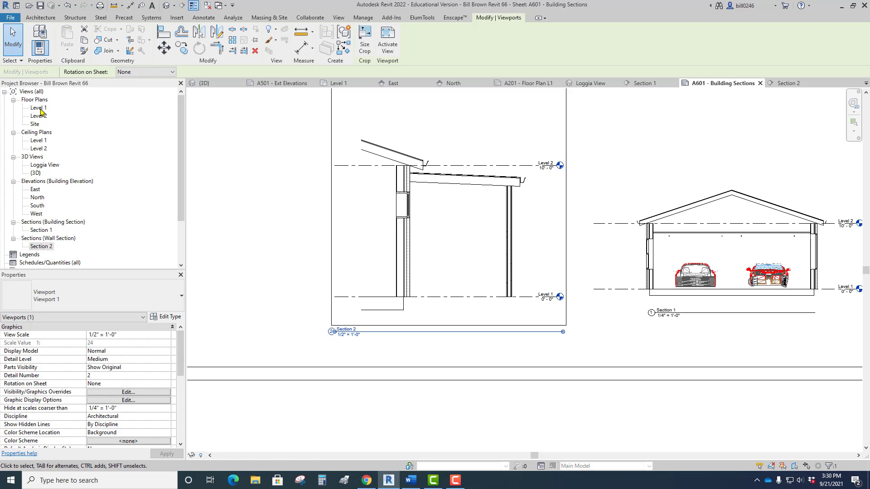
# In the Level 1 floor plan, show Section 2's marker head only at the loggia end, removing the one at the interior end.
pyautogui.doubleClick(39, 107)
pyautogui.scroll(2, 454, 292)
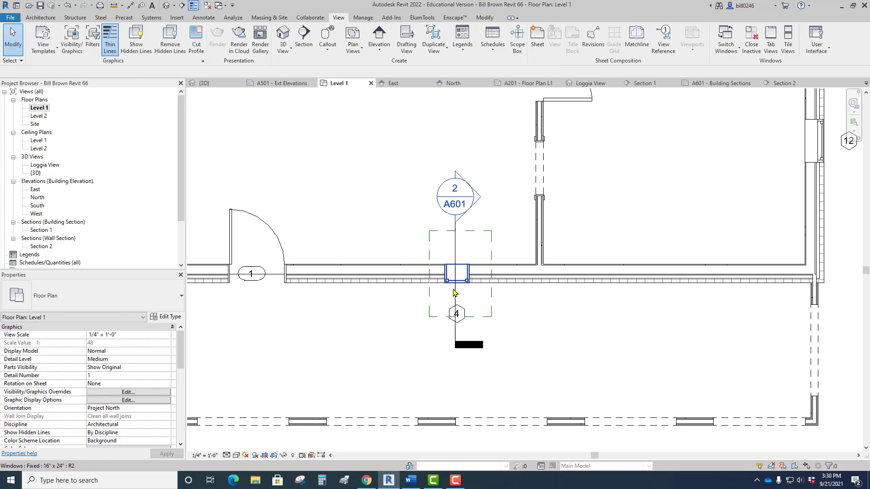
pyautogui.scroll(-3, 455, 290)
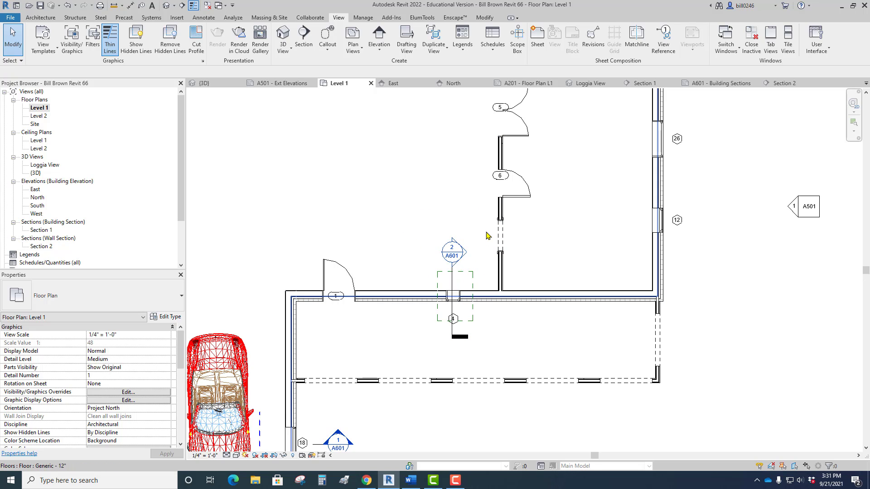
pyautogui.scroll(2, 458, 332)
pyautogui.click(451, 333)
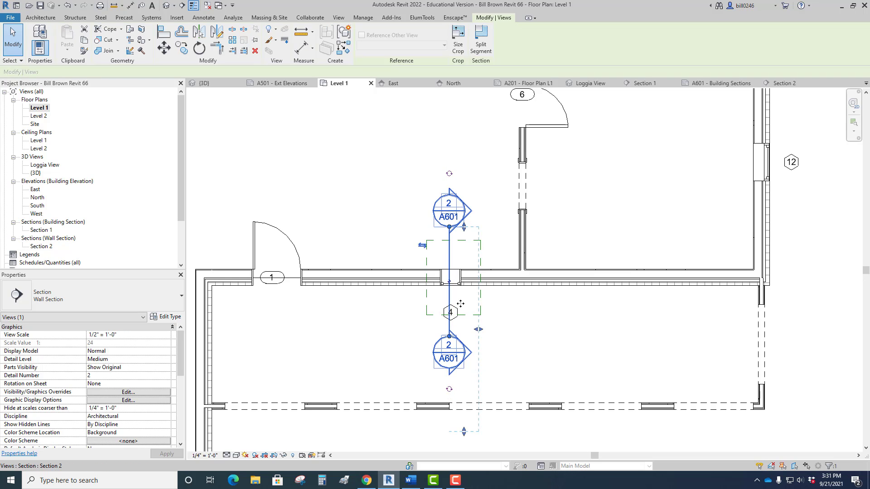
pyautogui.click(449, 174)
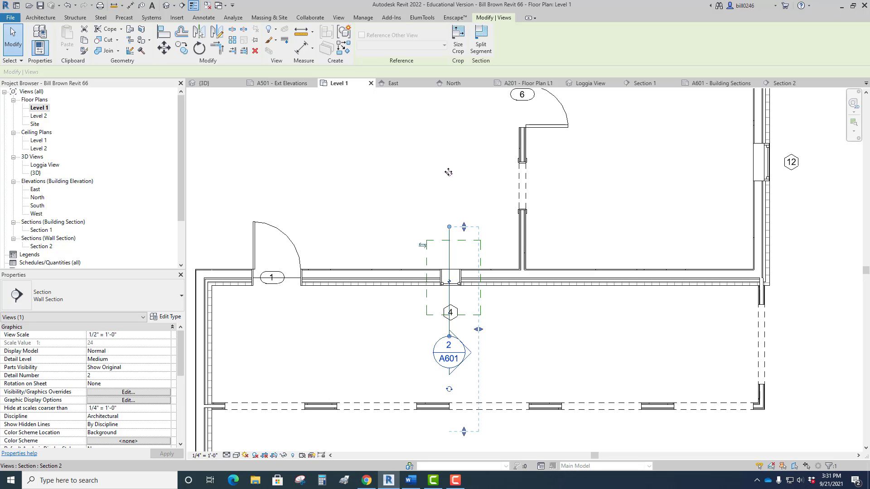
pyautogui.click(493, 218)
pyautogui.click(538, 340)
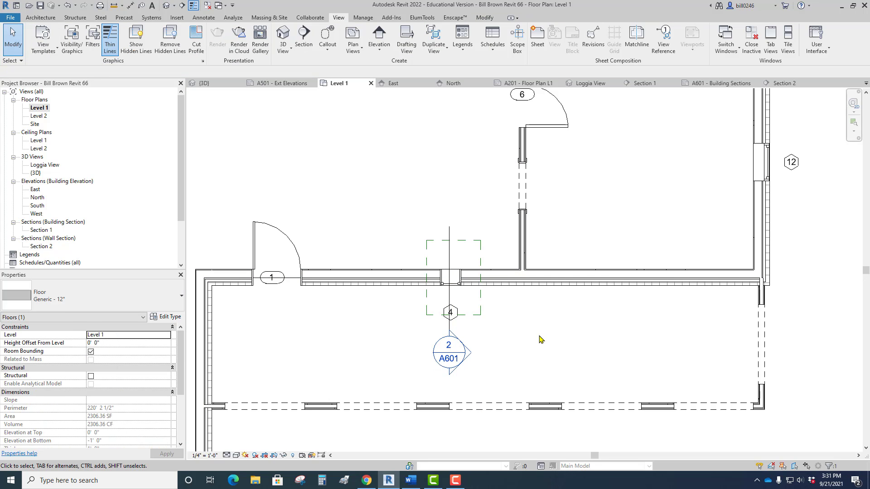
pyautogui.scroll(-2, 539, 339)
pyautogui.scroll(4, 482, 320)
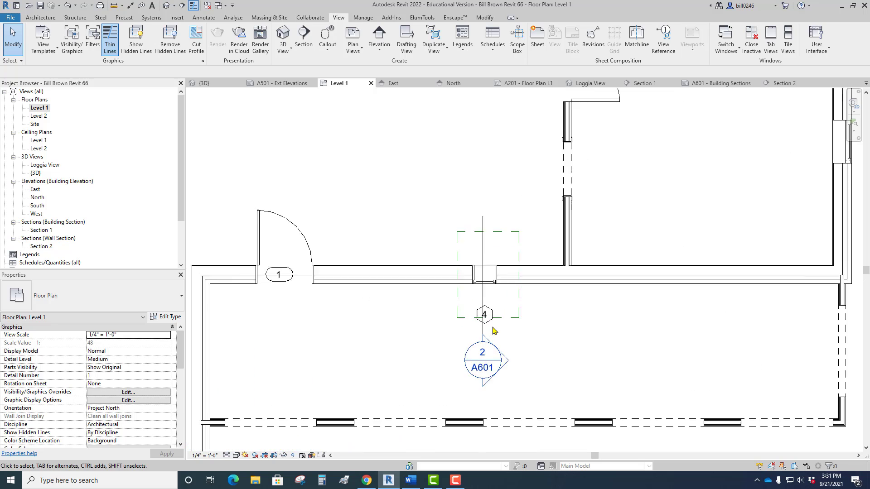
# Move window tag 4 off the Section 2 line to the side the section looks toward.
pyautogui.click(481, 320)
pyautogui.moveTo(500, 314); pyautogui.dragTo(527, 299)
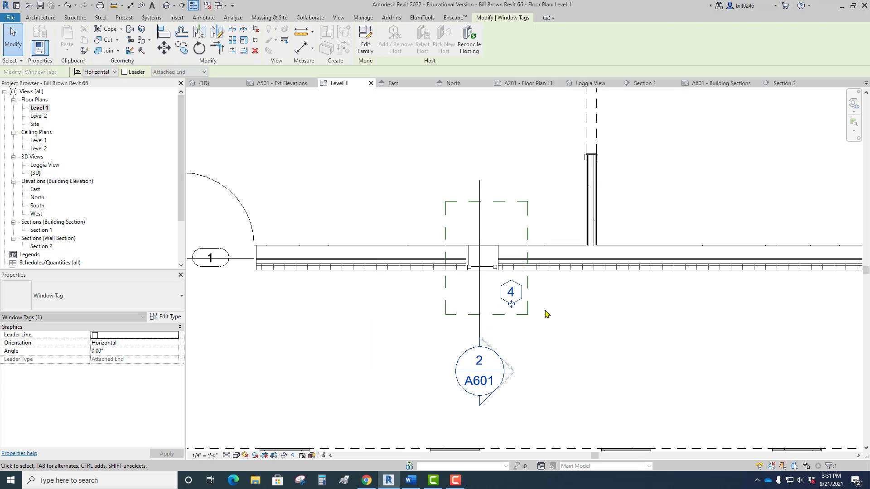
pyautogui.click(546, 313)
pyautogui.scroll(-2, 546, 312)
pyautogui.scroll(-2, 550, 330)
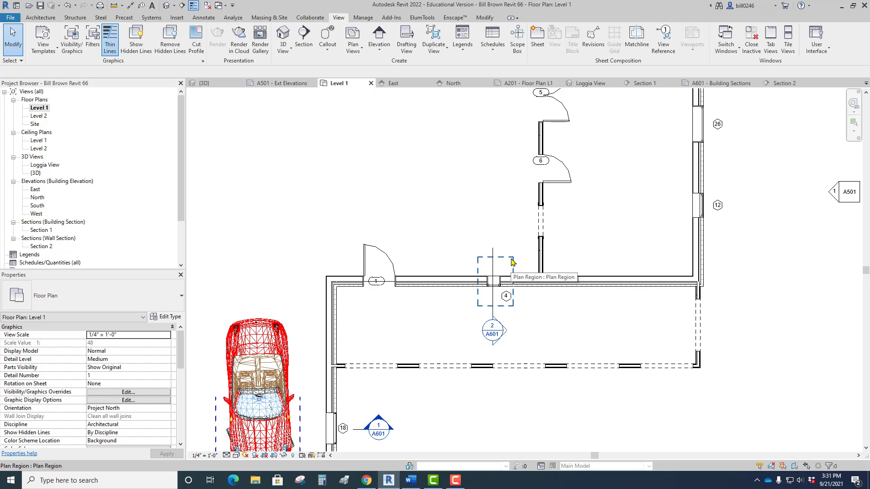
# Extend the loggia end of the Section 2 line so its head sits outside the loggia's column row.
pyautogui.scroll(-2, 558, 313)
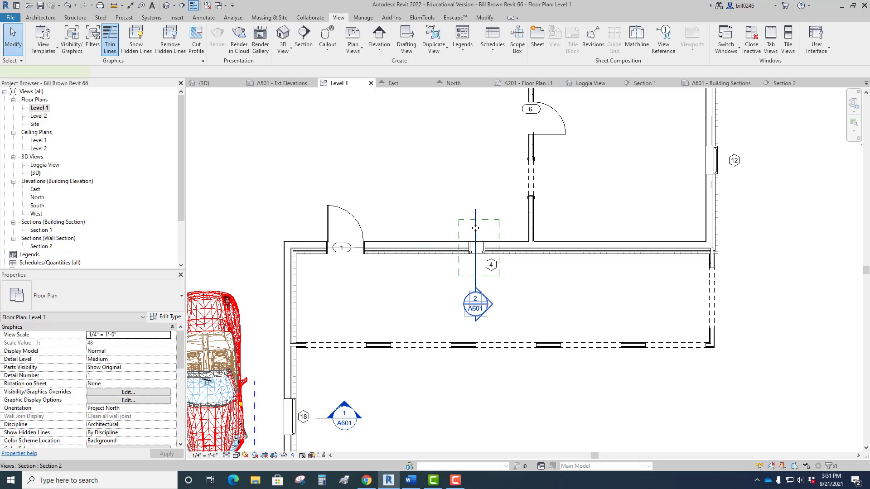
pyautogui.click(476, 230)
pyautogui.moveTo(476, 292); pyautogui.dragTo(481, 371)
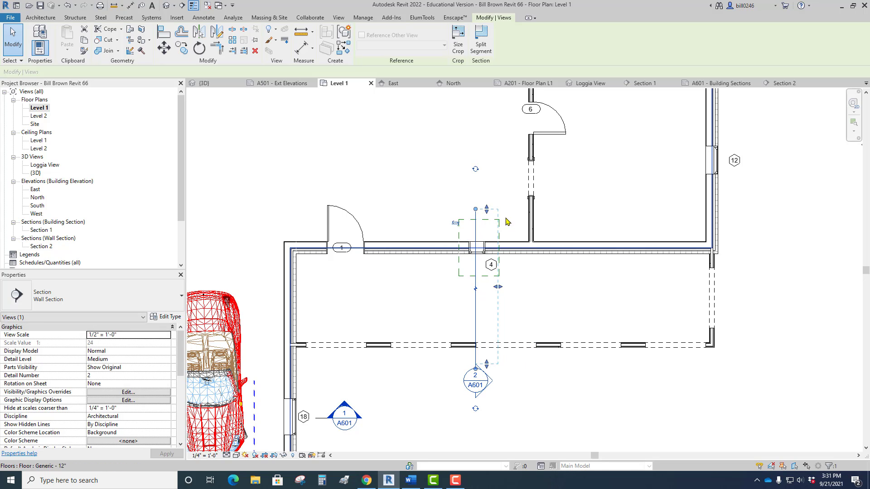
pyautogui.click(533, 393)
pyautogui.scroll(-5, 530, 389)
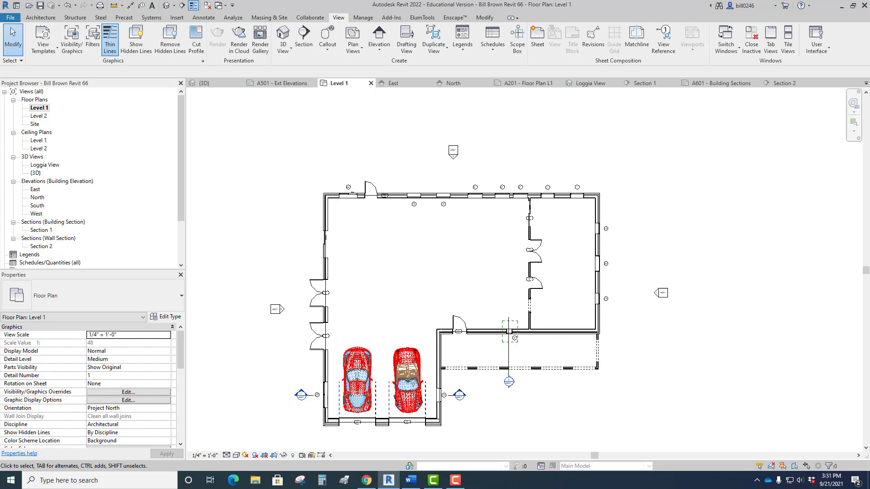
# Save the project as a new file, changing the number at the end of its name to 77.
pyautogui.click(11, 18)
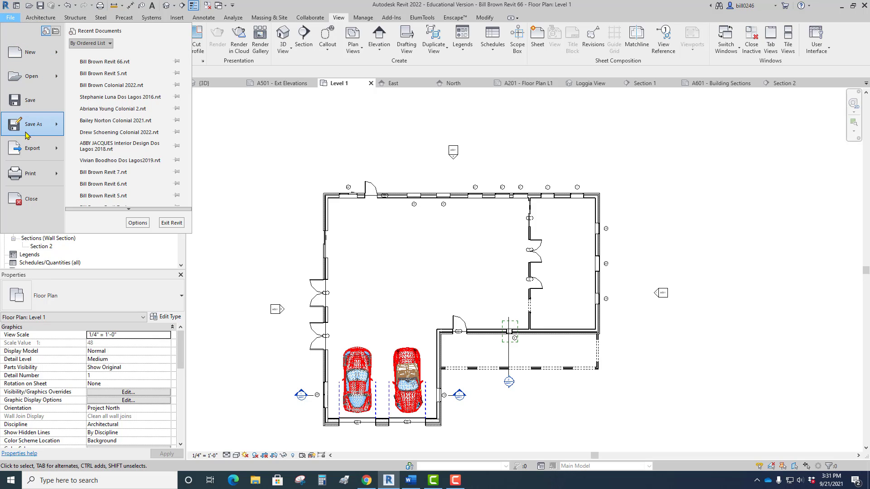
pyautogui.moveTo(28, 127)
pyautogui.click(125, 100)
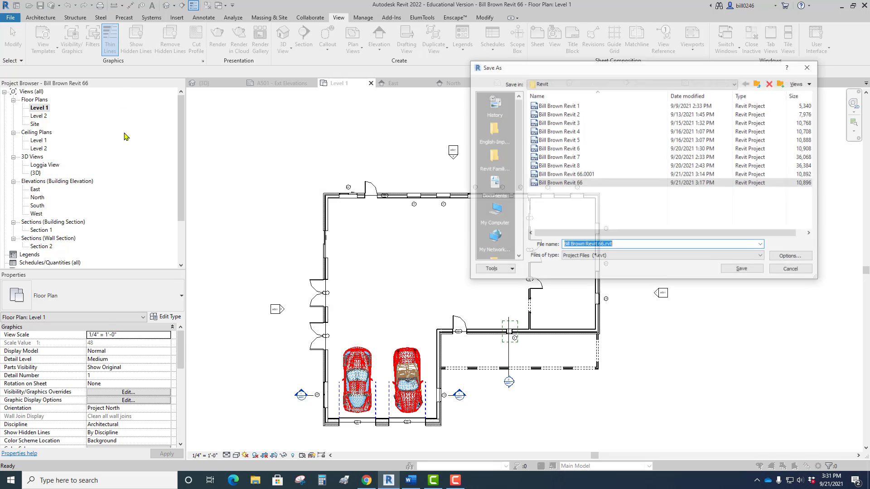
pyautogui.click(603, 245)
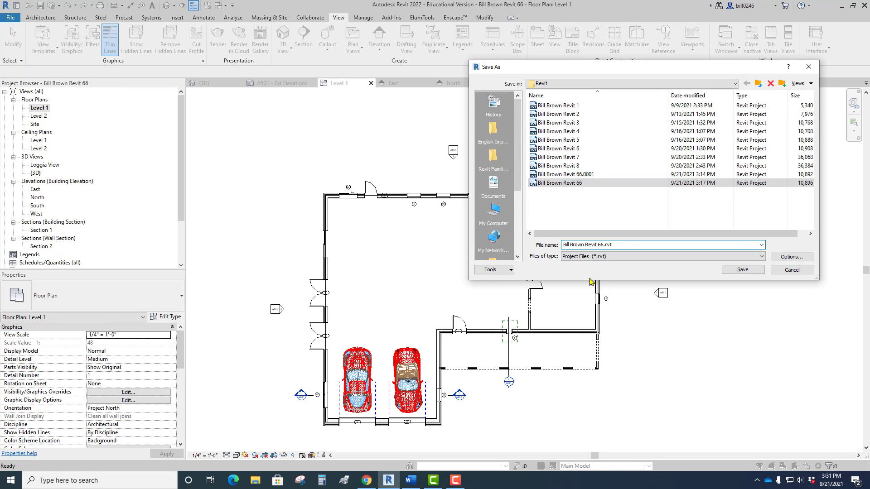
pyautogui.press('BackSpace')
pyautogui.press('BackSpace')
pyautogui.write('77')
pyautogui.click(731, 269)
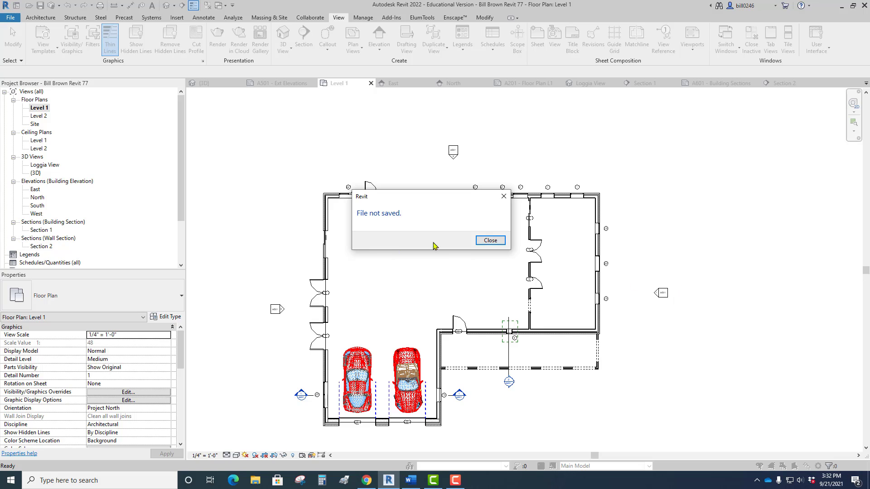
pyautogui.click(502, 242)
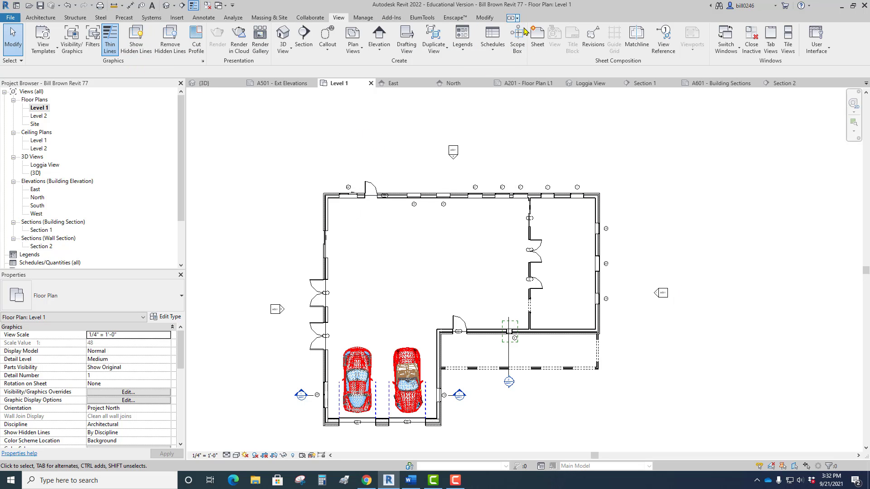
# Start placing a component and browse for a family to load in the English-Imperial library's Furniture > Beds folder.
pyautogui.scroll(3, 540, 234)
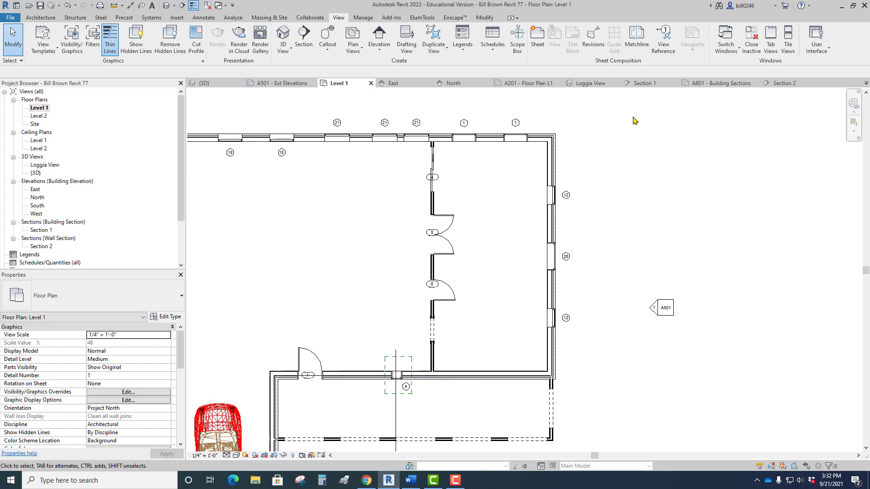
pyautogui.click(40, 17)
pyautogui.click(114, 48)
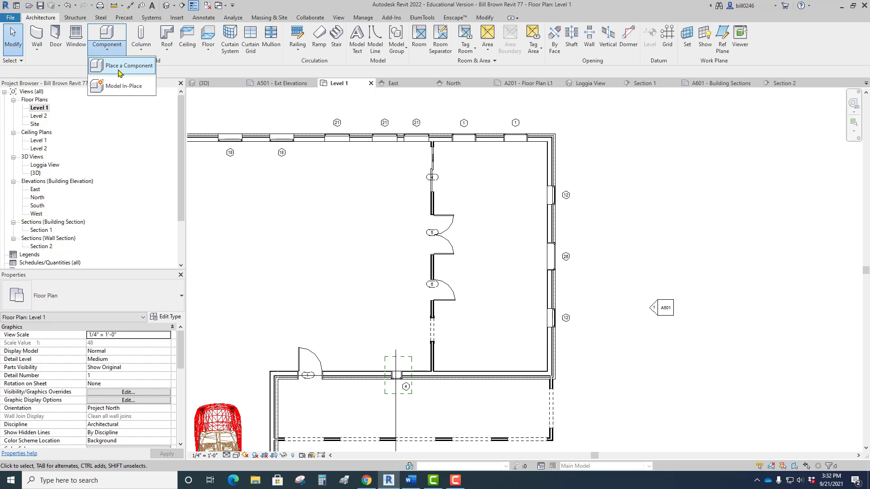
pyautogui.click(108, 61)
pyautogui.click(363, 41)
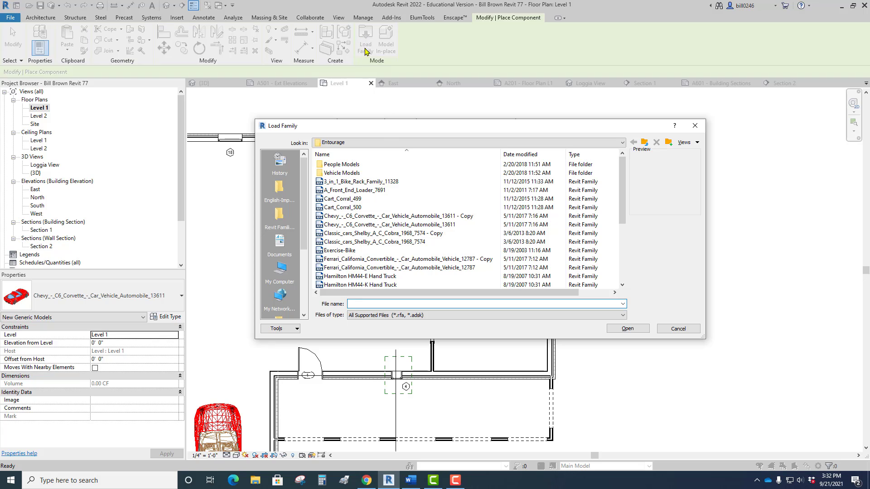
pyautogui.click(278, 192)
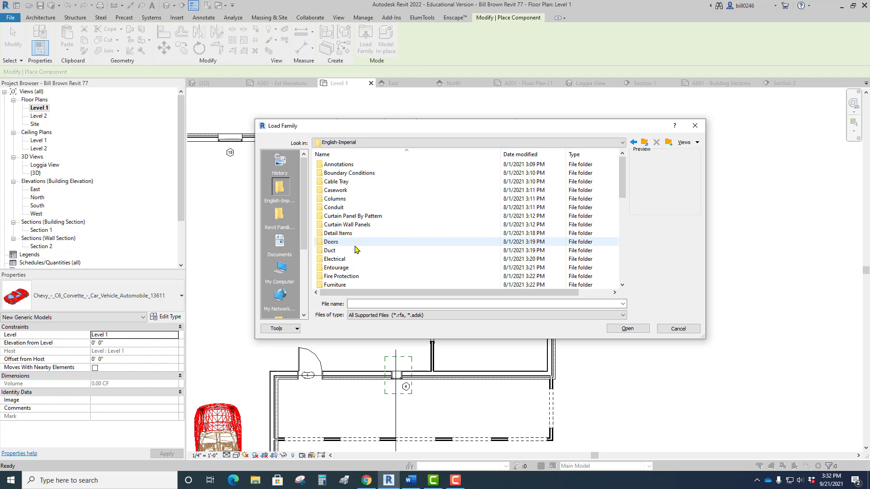
pyautogui.scroll(-1, 359, 187)
pyautogui.scroll(-1, 360, 187)
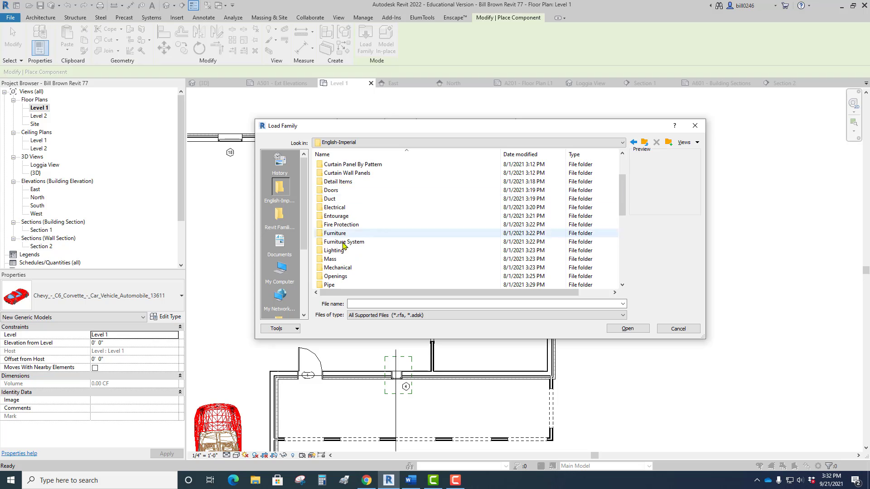
pyautogui.doubleClick(342, 234)
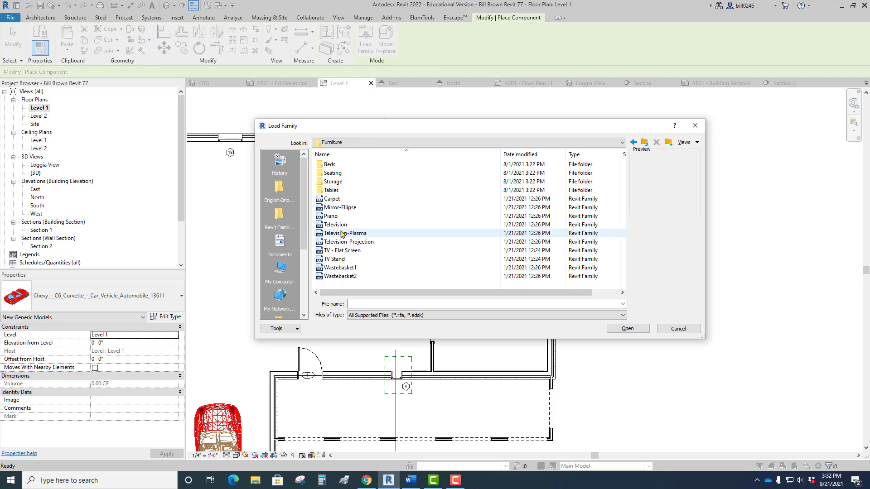
pyautogui.doubleClick(329, 164)
# Preview the bed families in the Beds folder and load Bed-Standard into the project.
pyautogui.click(347, 165)
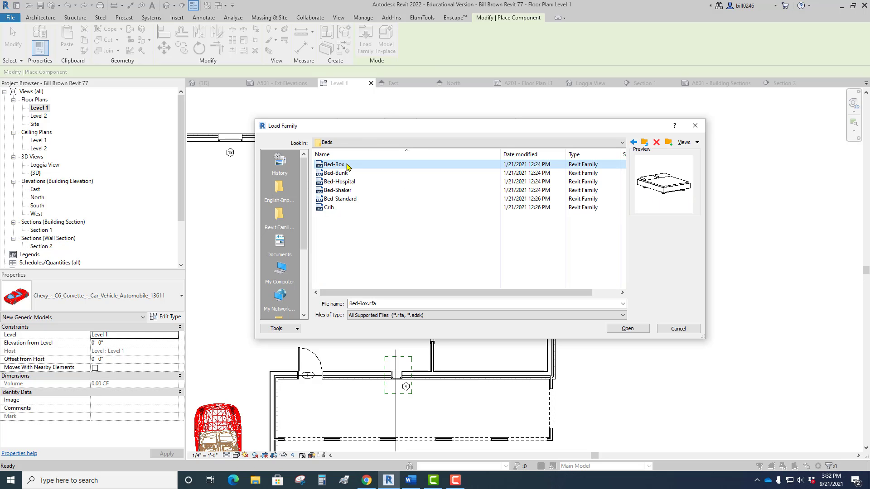
pyautogui.click(347, 174)
pyautogui.click(347, 182)
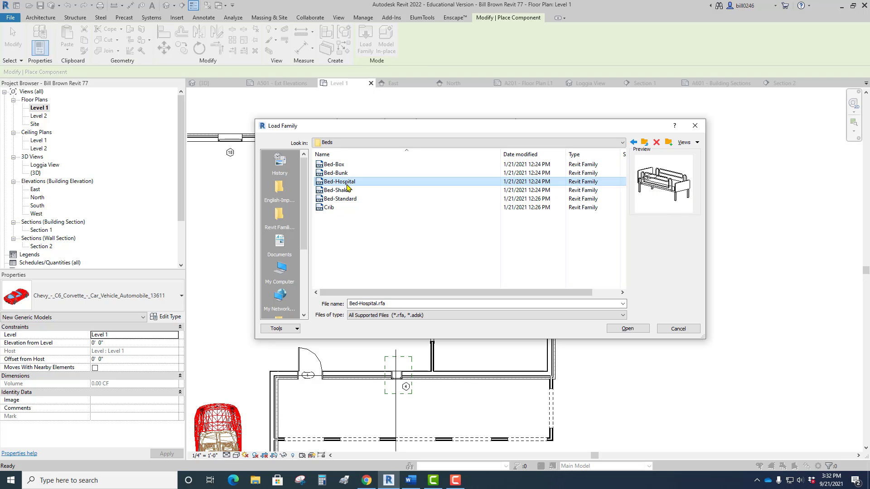
pyautogui.click(348, 191)
pyautogui.click(347, 199)
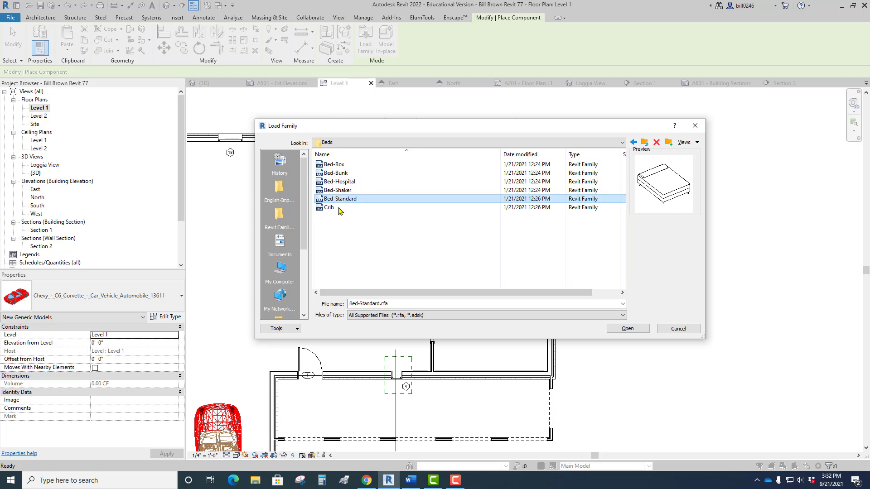
pyautogui.click(331, 209)
pyautogui.click(337, 200)
pyautogui.click(628, 329)
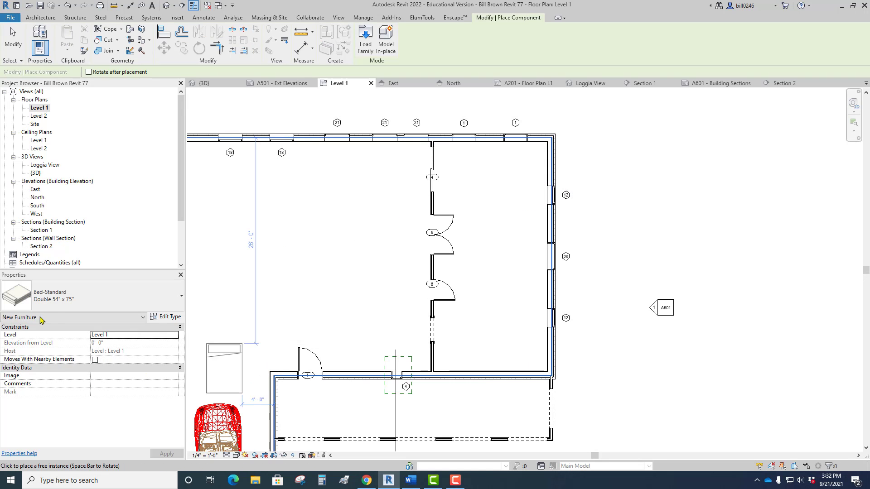
# Place a King 78" x 80" Bed-Standard in the east room, with its headboard toward the north wall between the two type 1 windows.
pyautogui.click(47, 300)
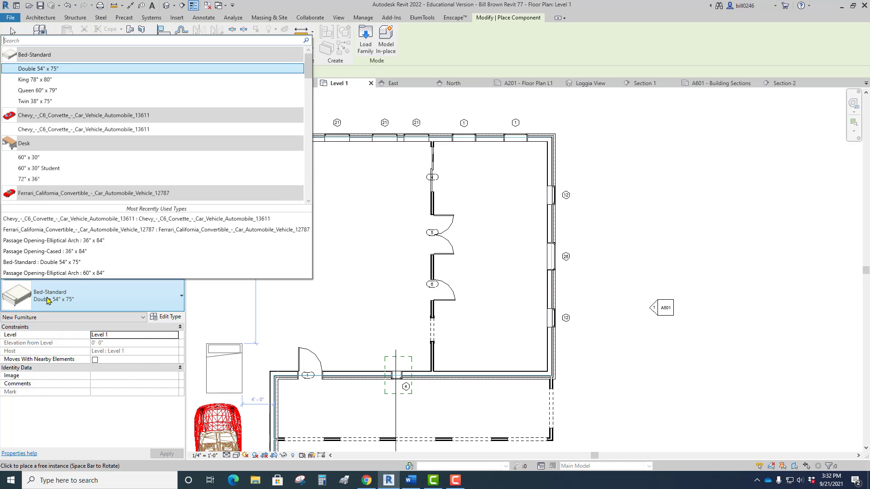
pyautogui.click(44, 73)
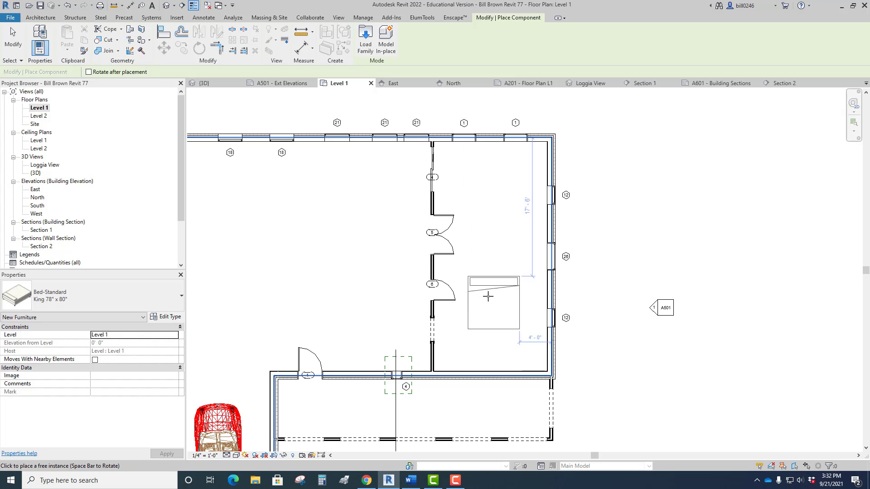
pyautogui.scroll(3, 500, 306)
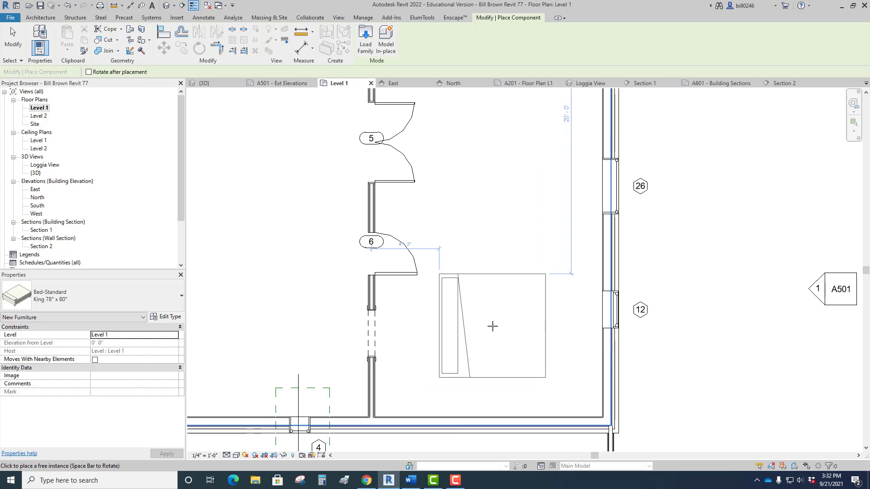
pyautogui.press('space')
pyautogui.press('space')
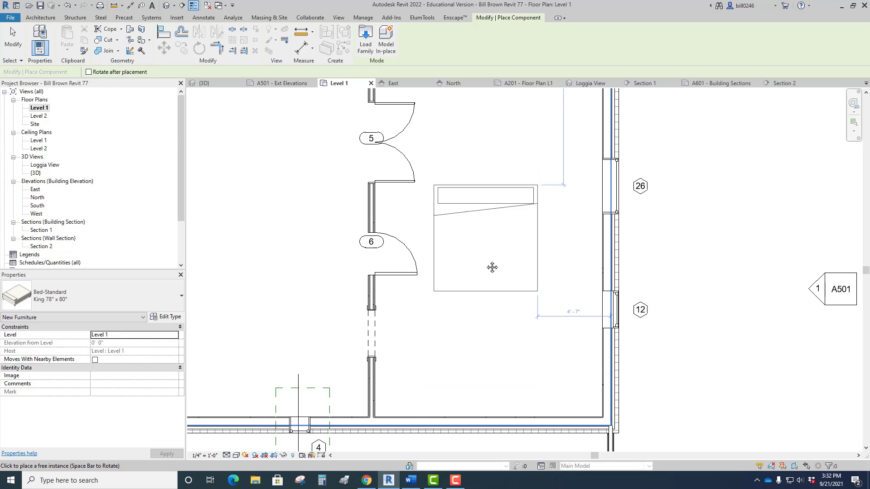
pyautogui.moveTo(491, 268); pyautogui.dragTo(477, 410, button='middle')
pyautogui.scroll(-1, 477, 410)
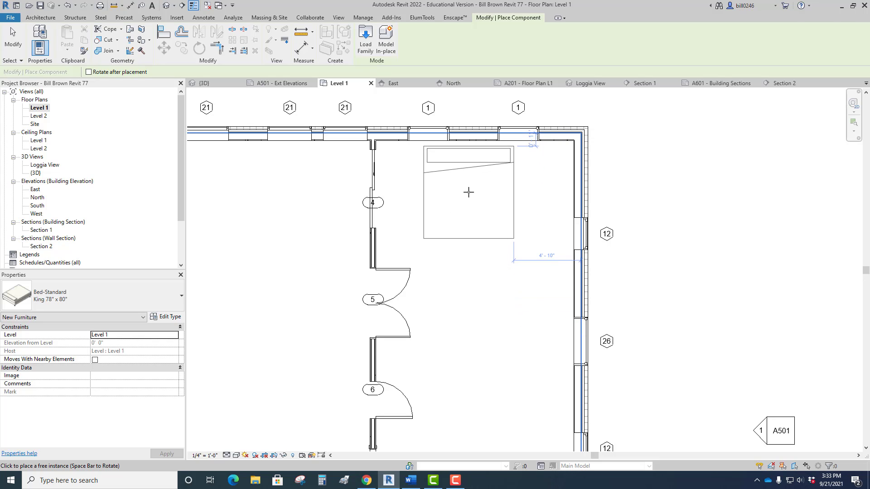
pyautogui.click(469, 192)
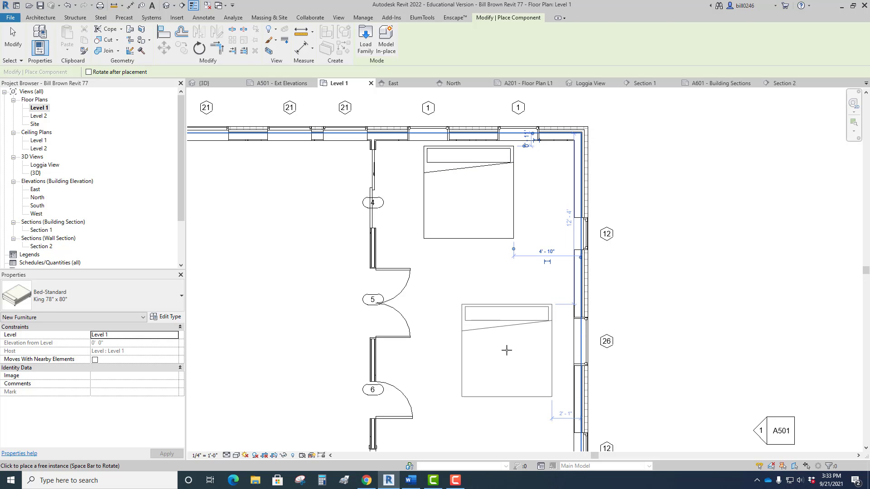
pyautogui.press('Escape')
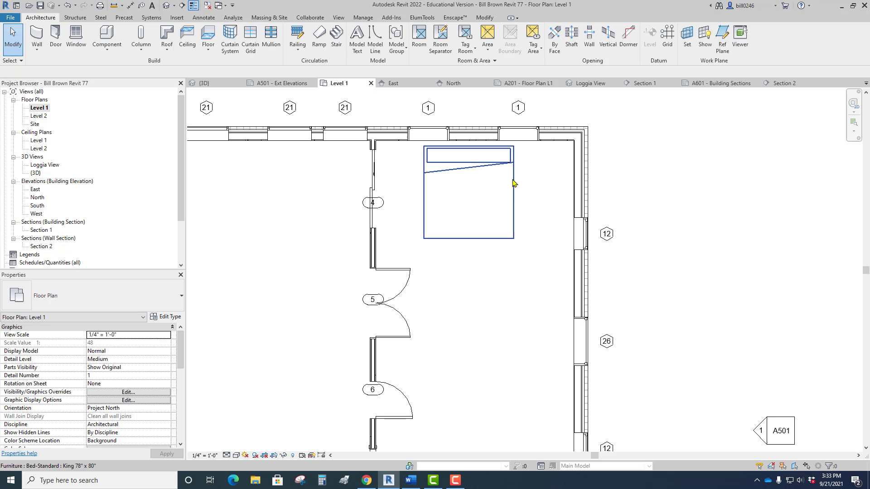
# Load the Table-Night Stand family from the library's Furniture > Tables folder for component placement.
pyautogui.click(117, 49)
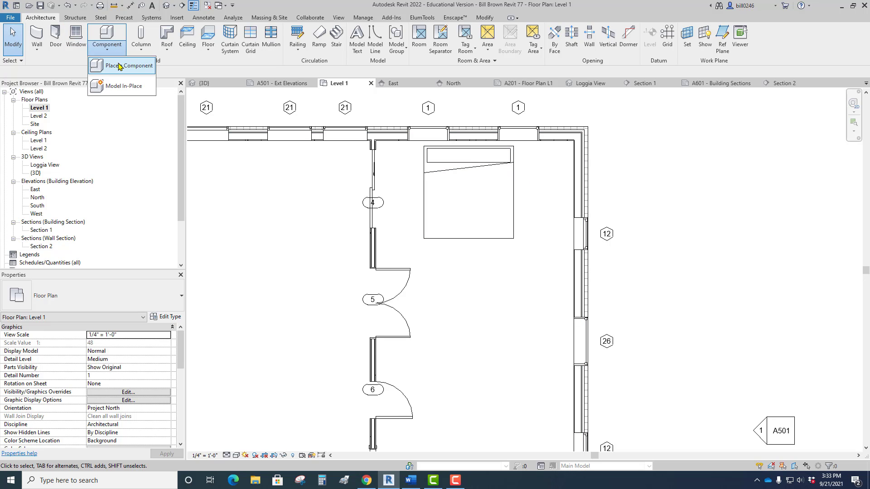
pyautogui.click(119, 67)
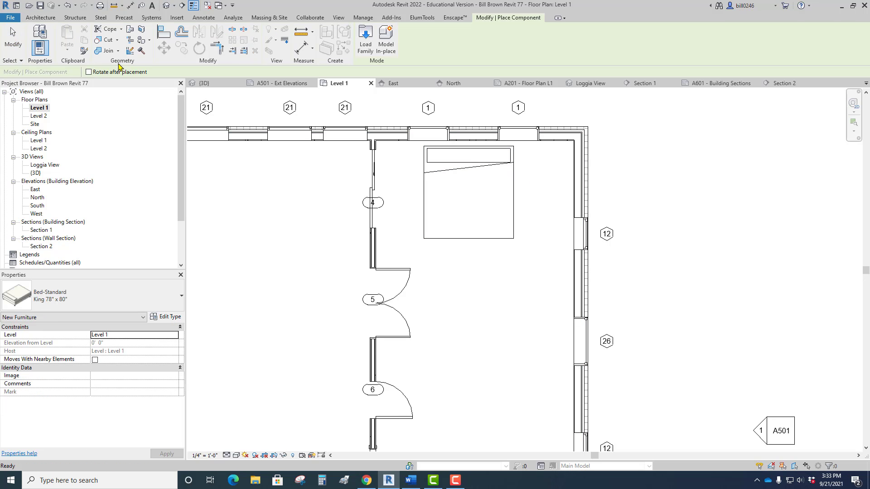
pyautogui.click(366, 45)
pyautogui.click(408, 142)
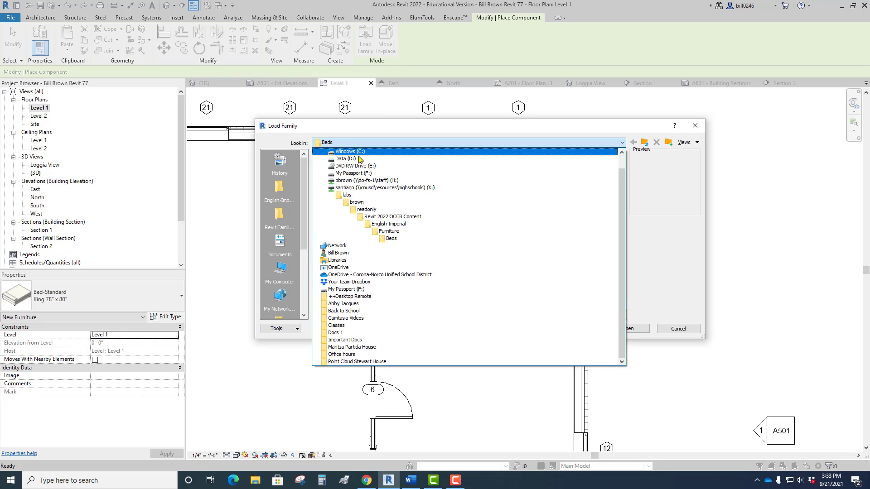
pyautogui.click(388, 233)
pyautogui.doubleClick(336, 198)
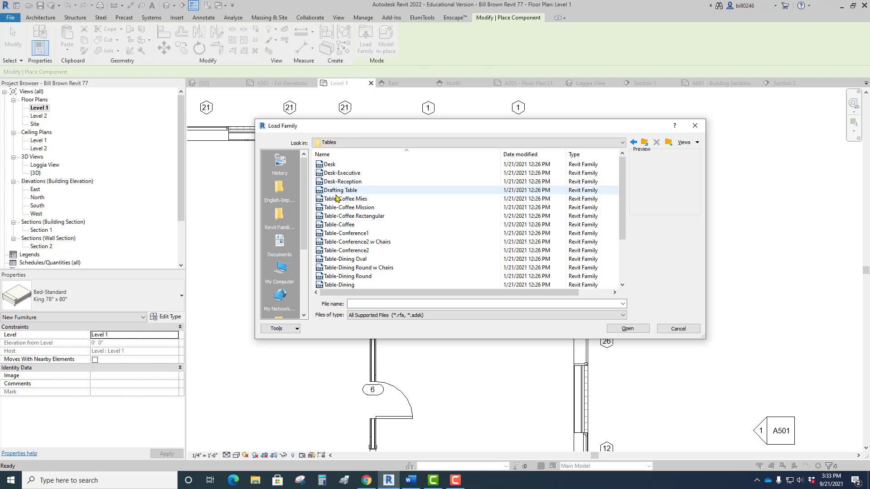
pyautogui.scroll(-3, 336, 198)
pyautogui.click(349, 251)
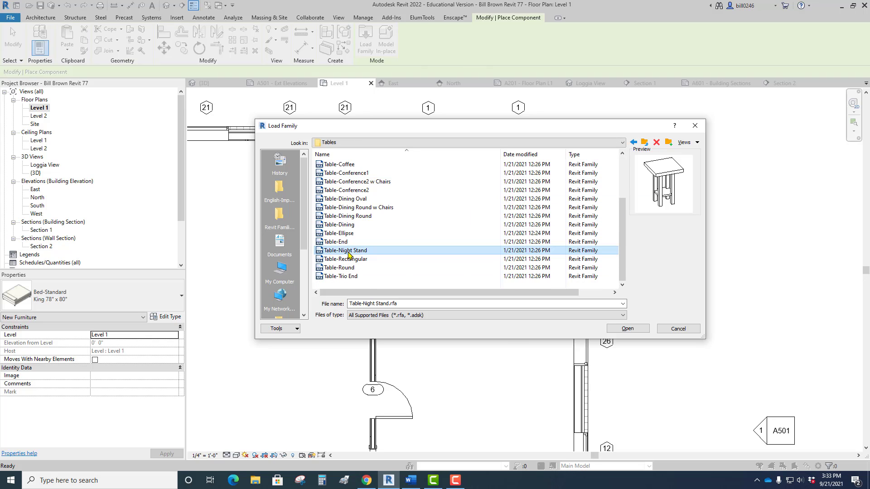
pyautogui.click(628, 328)
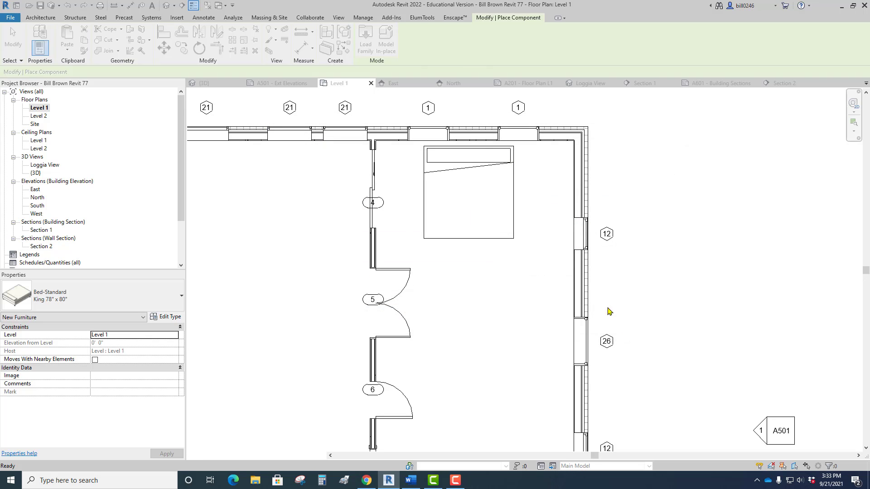
# Place a 24" x 24" x 30" night stand on each side of the king bed, level with its headboard.
pyautogui.click(544, 160)
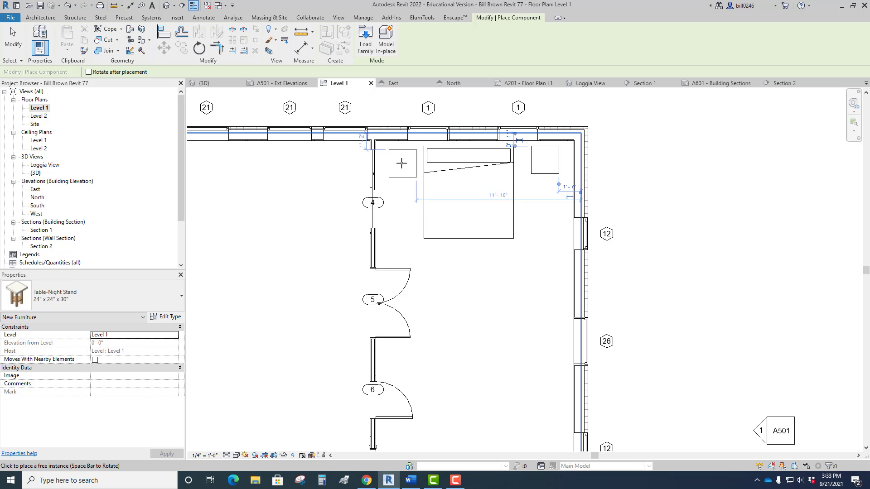
pyautogui.click(399, 160)
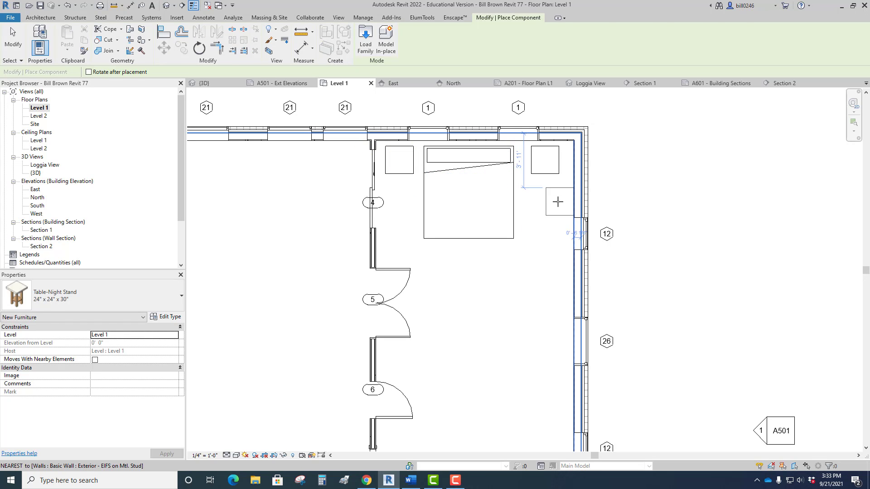
pyautogui.press('Escape')
pyautogui.press('Escape')
pyautogui.scroll(-4, 561, 209)
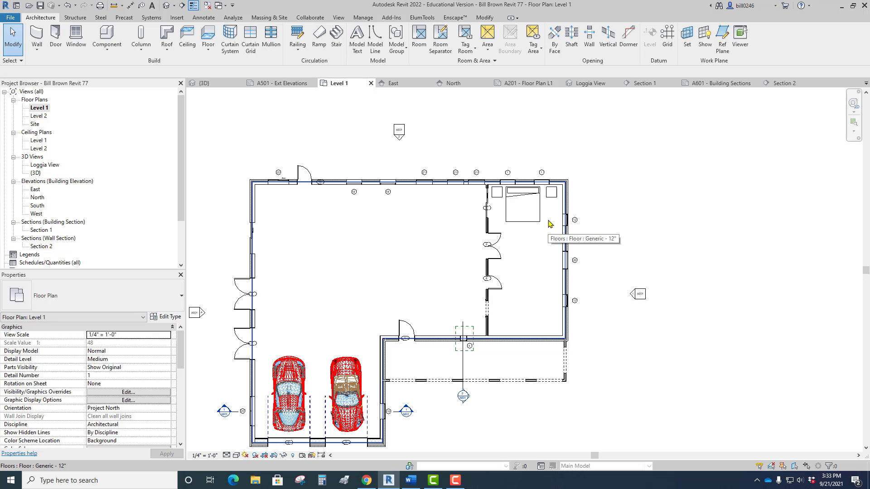